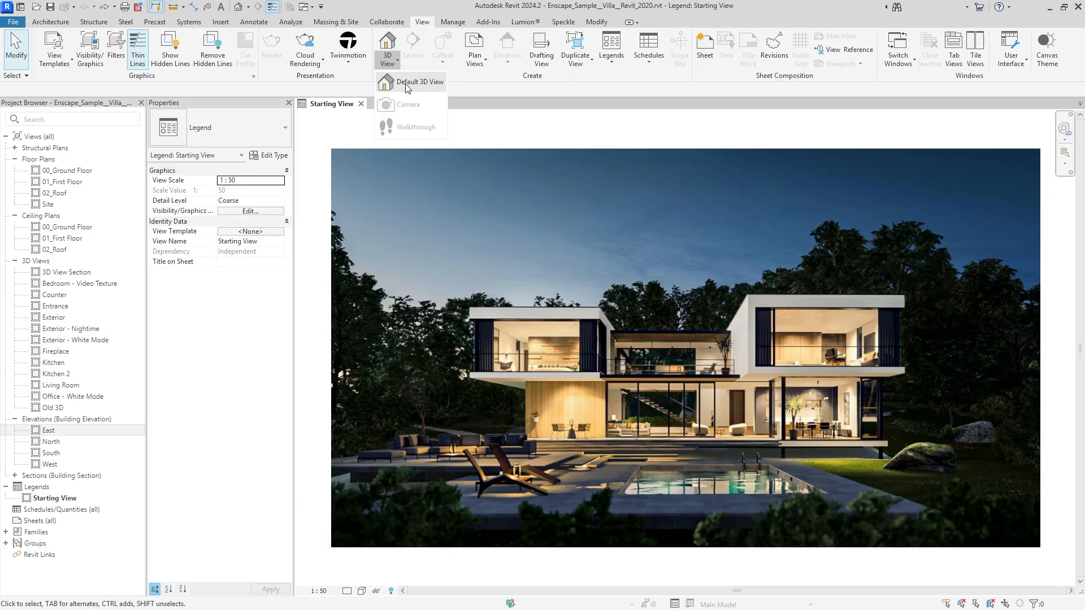
Step: Open the default 3D view and hide the whole Levels category in it
{"action": "left_click", "coordinate": [407, 85]}
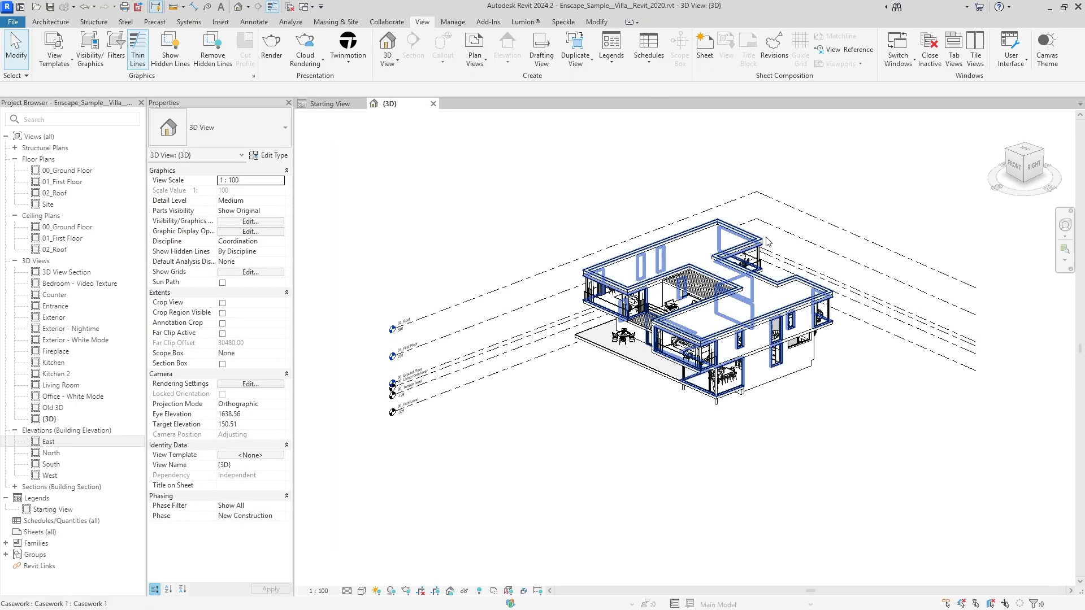
{"action": "middle_click_drag", "start_coordinate": [576, 267], "coordinate": [506, 264]}
{"action": "right_click", "coordinate": [465, 276]}
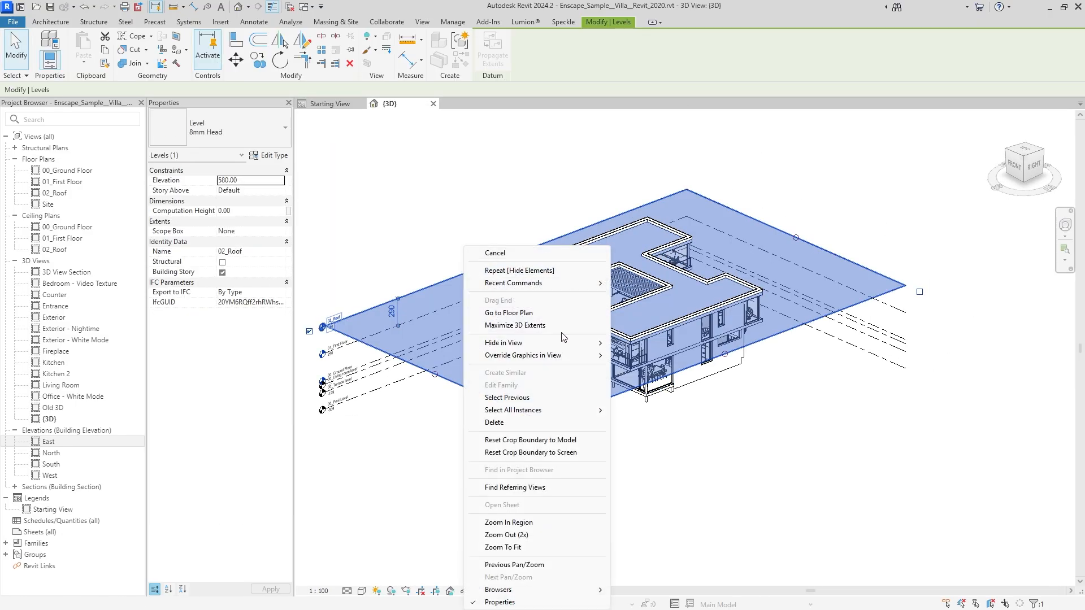
{"action": "mouse_move", "coordinate": [565, 343]}
{"action": "left_click", "coordinate": [643, 355]}
{"action": "key", "text": "z"}
{"action": "key", "text": "f"}
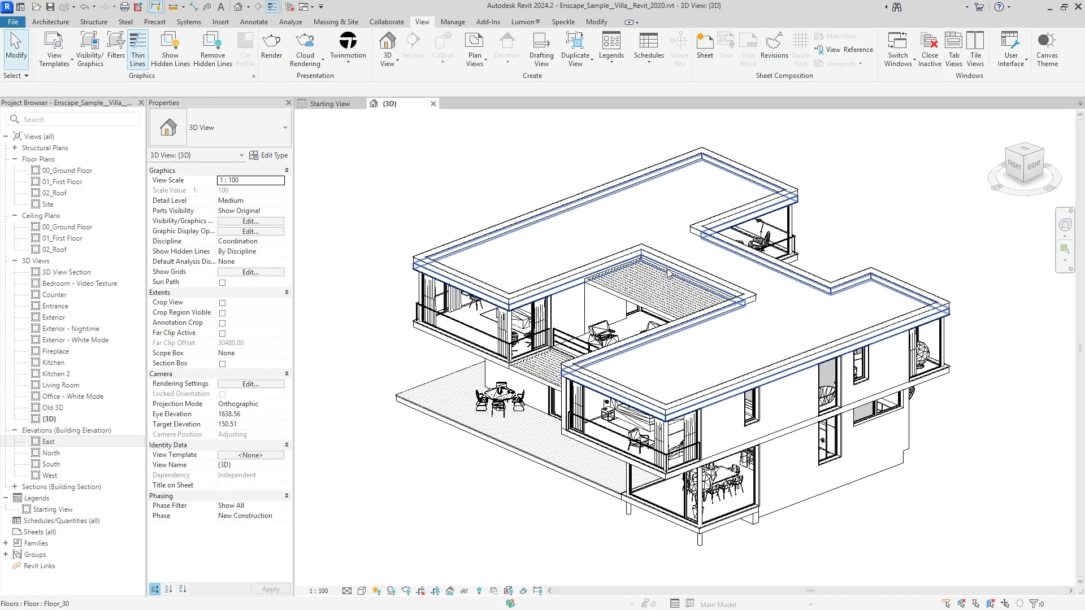
Step: Set the 3D view's visual style to Shaded
{"action": "left_click", "coordinate": [362, 591]}
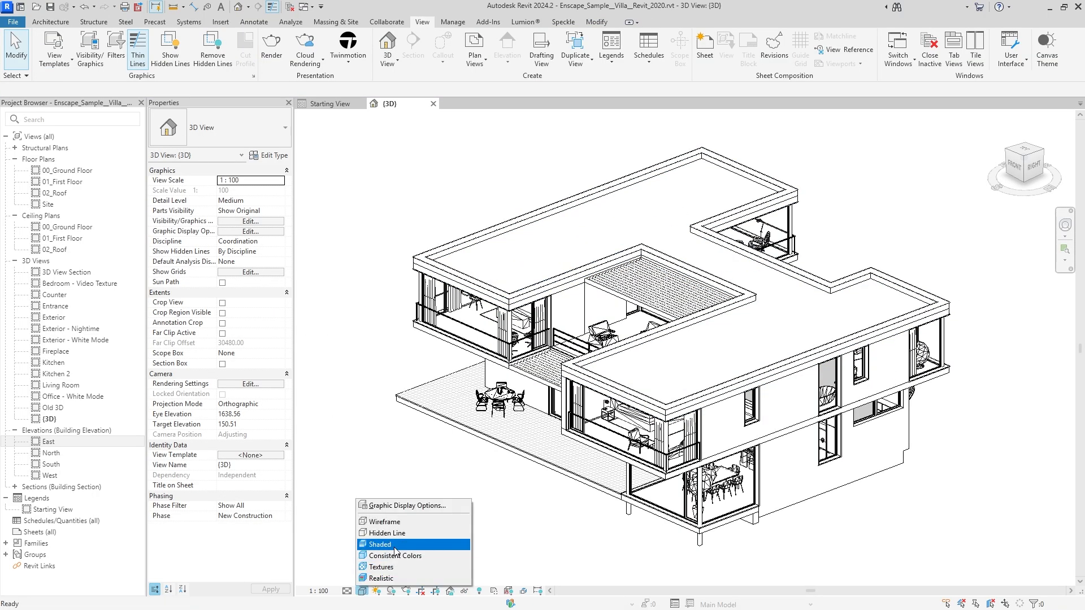
{"action": "left_click", "coordinate": [390, 548]}
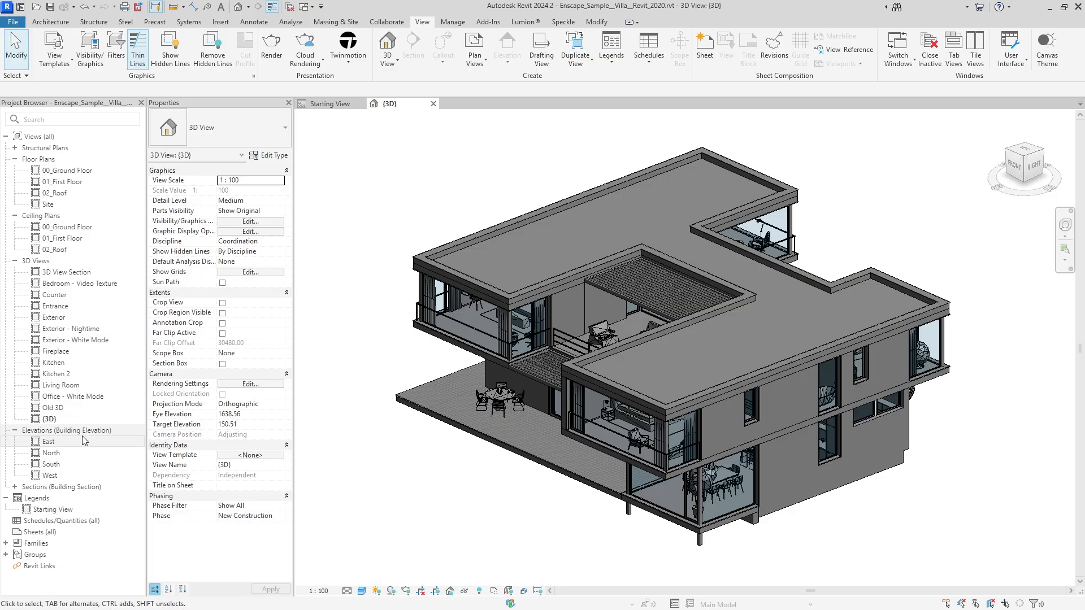
Step: Examine the building's levels in the East elevation and close that view again
{"action": "left_click", "coordinate": [60, 444]}
{"action": "double_click", "coordinate": [61, 444]}
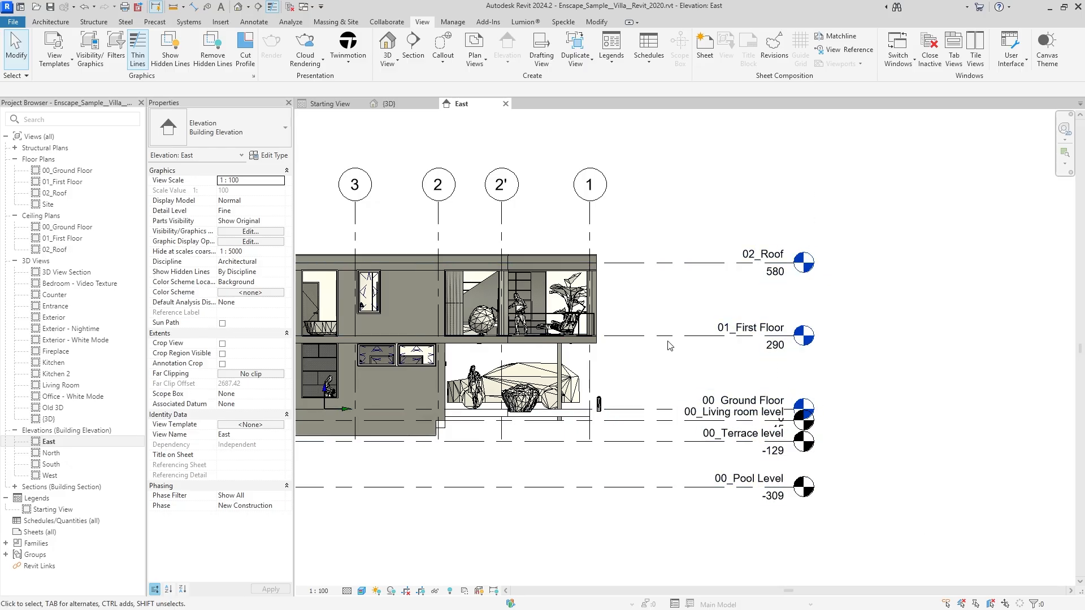
{"action": "left_click", "coordinate": [506, 104]}
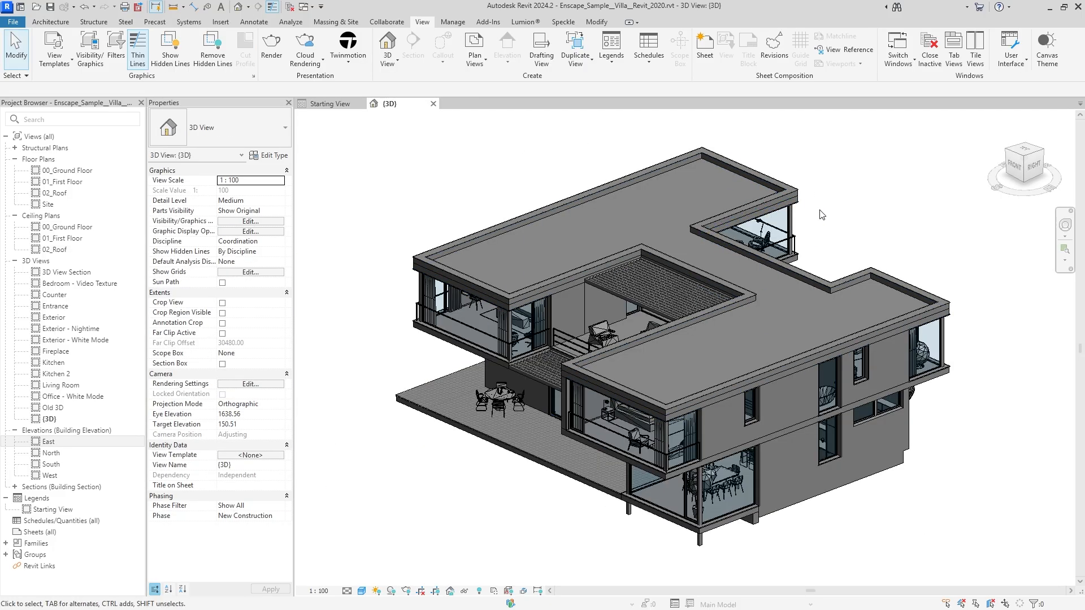
Step: Orient the 3D view to the floor plan 00_Ground Floor and turn it to an isometric angle
{"action": "right_click", "coordinate": [1017, 167]}
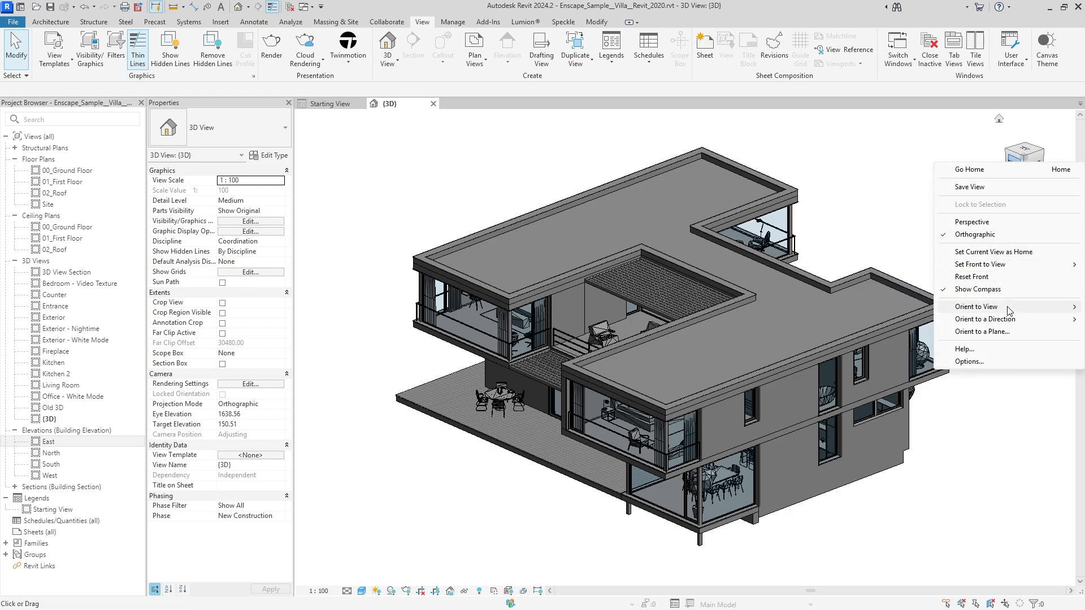
{"action": "mouse_move", "coordinate": [1009, 309]}
{"action": "mouse_move", "coordinate": [917, 307]}
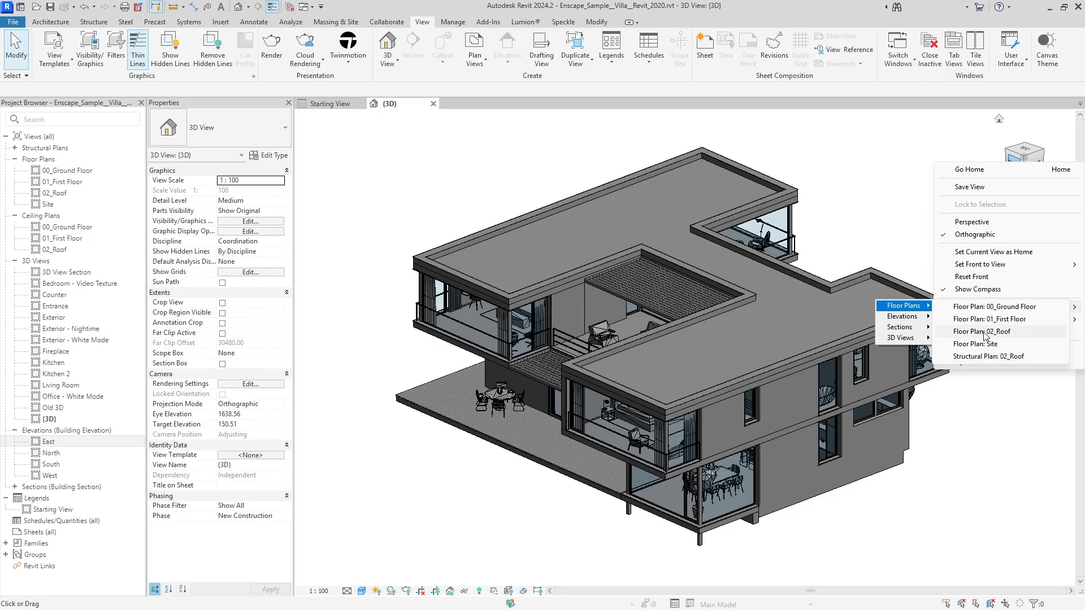
{"action": "left_click", "coordinate": [995, 307]}
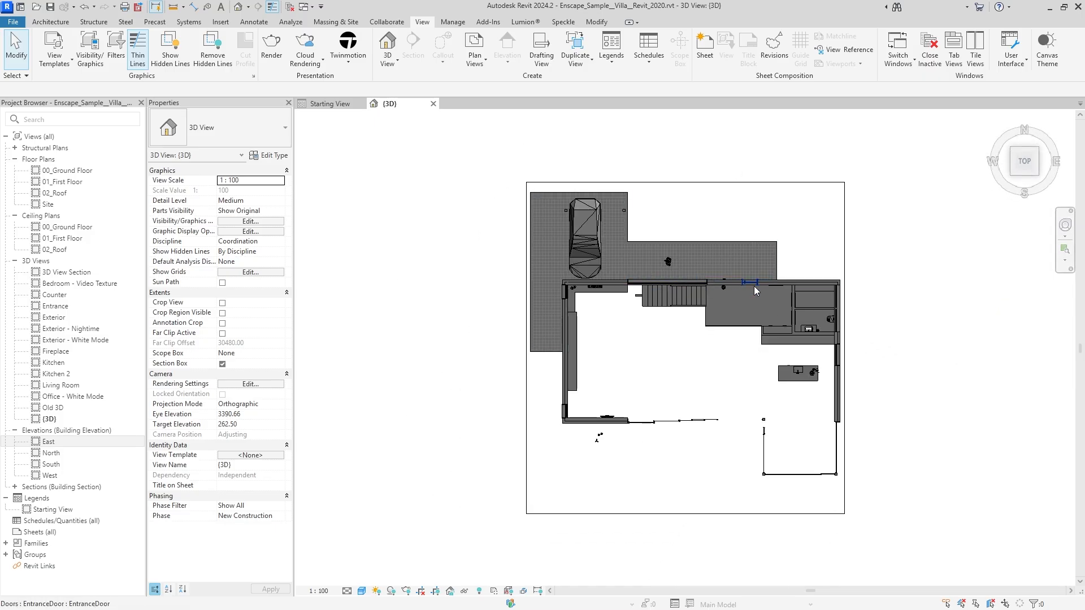
{"action": "middle_click_drag", "start_coordinate": [808, 373], "coordinate": [684, 165], "text": "shift"}
{"action": "middle_click_drag", "start_coordinate": [774, 379], "coordinate": [724, 343]}
{"action": "scroll", "coordinate": [695, 331], "scroll_direction": "up", "scroll_amount": 3}
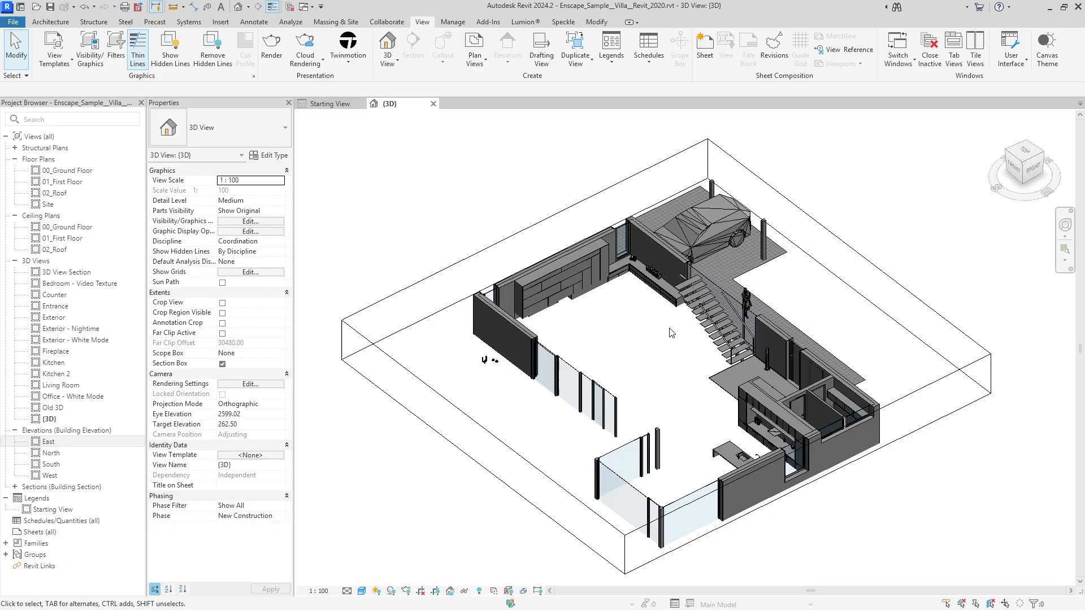
{"action": "middle_click_drag", "start_coordinate": [683, 370], "coordinate": [687, 322], "text": "shift"}
Step: Extend the bottom face of the section box downward to include the ground-floor slab and terrace
{"action": "left_click", "coordinate": [860, 328]}
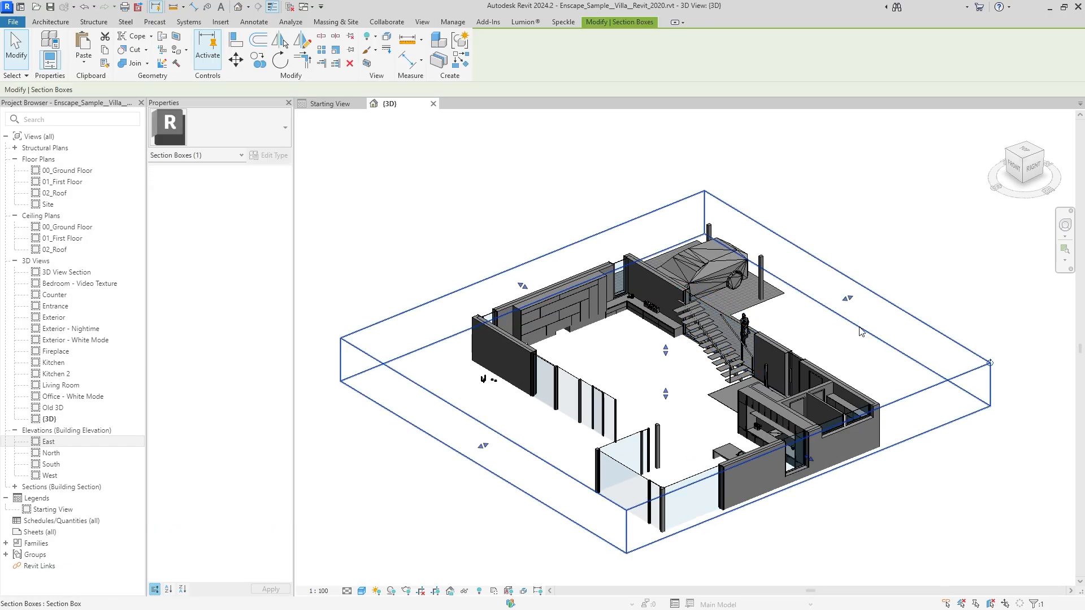
{"action": "middle_click_drag", "start_coordinate": [784, 419], "coordinate": [781, 383], "text": "shift"}
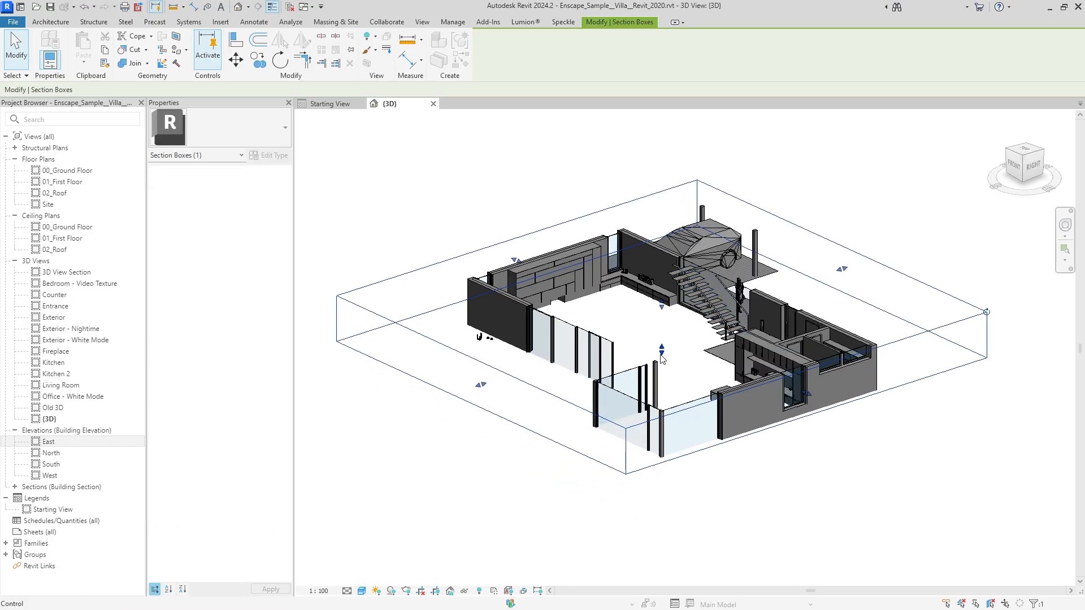
{"action": "left_click_drag", "start_coordinate": [662, 358], "coordinate": [663, 400]}
Step: Hide the section box outline in the 3D view
{"action": "left_click", "coordinate": [870, 199]}
{"action": "middle_click_drag", "start_coordinate": [876, 210], "coordinate": [870, 229], "text": "shift"}
{"action": "right_click", "coordinate": [863, 249]}
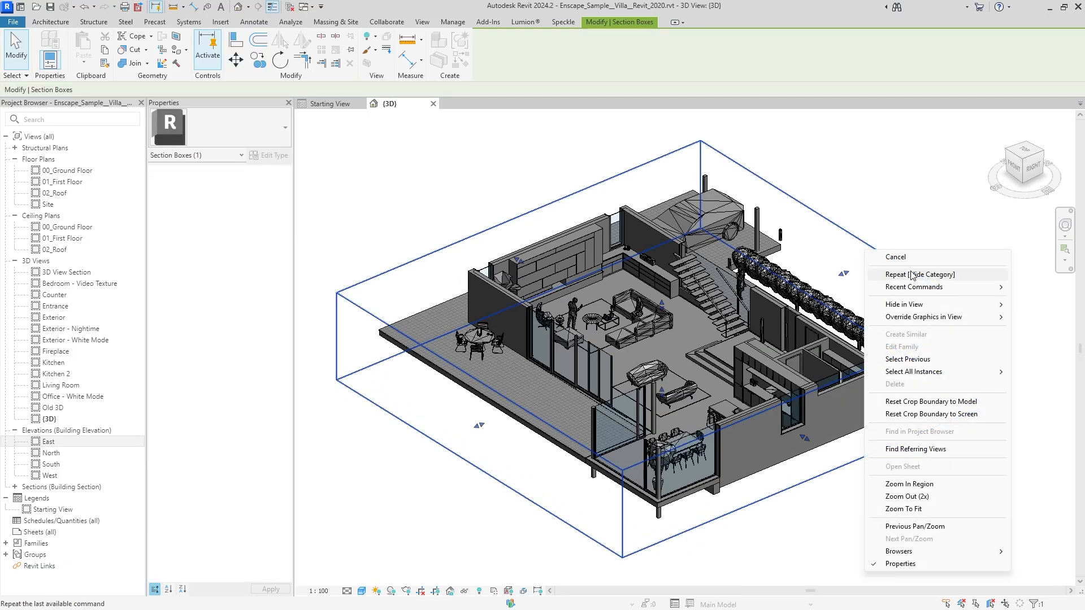
{"action": "mouse_move", "coordinate": [916, 305]}
{"action": "left_click", "coordinate": [824, 306]}
{"action": "scroll", "coordinate": [796, 221], "scroll_direction": "up", "scroll_amount": 1}
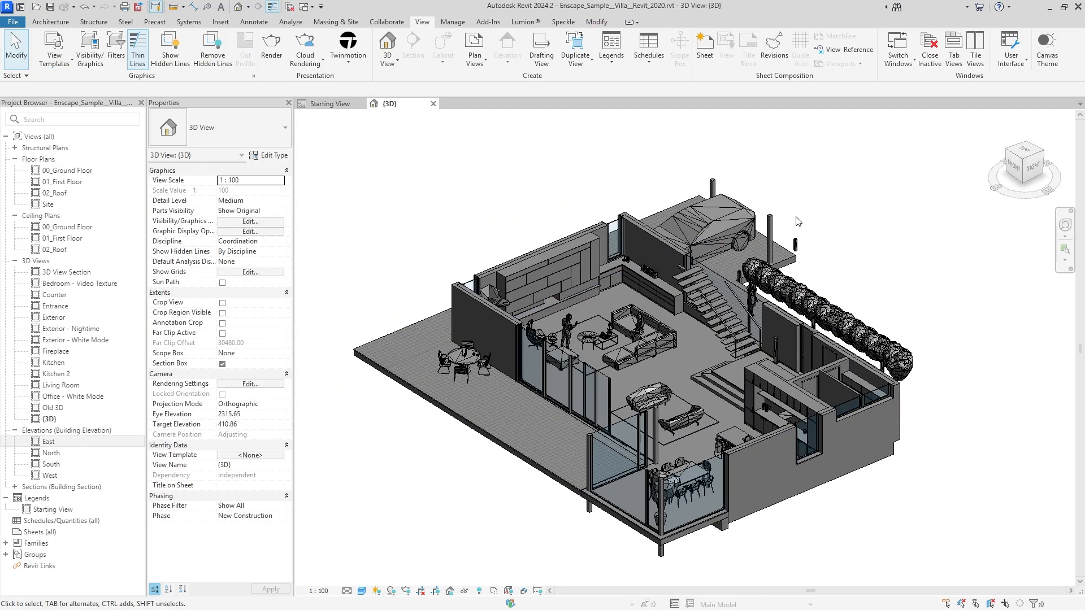
{"action": "scroll", "coordinate": [796, 221], "scroll_direction": "down", "scroll_amount": 3}
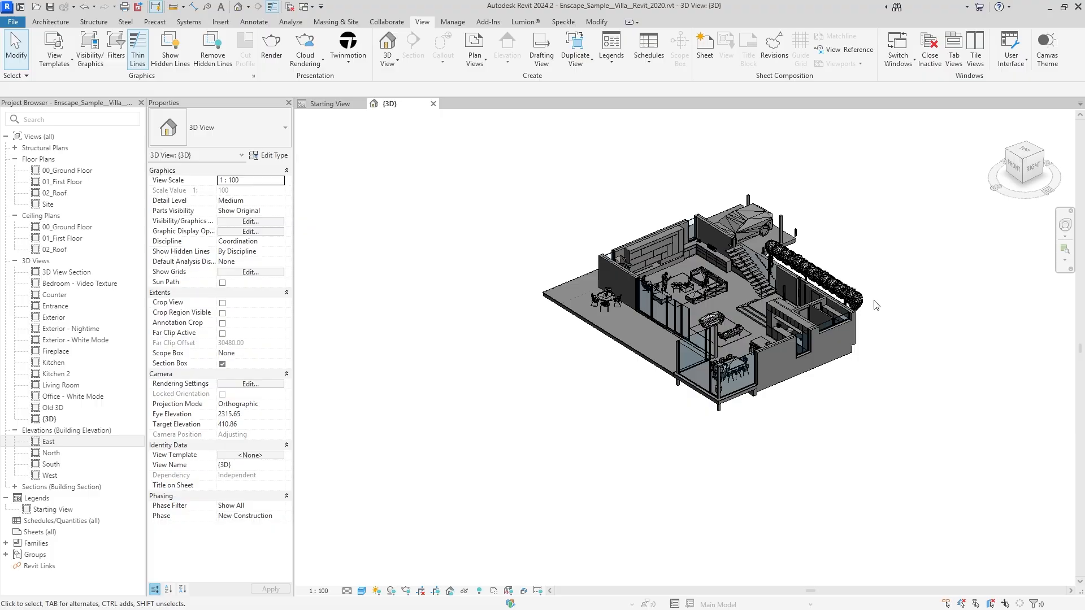
{"action": "scroll", "coordinate": [896, 272], "scroll_direction": "up", "scroll_amount": 1}
{"action": "left_click_drag", "start_coordinate": [930, 148], "coordinate": [412, 490]}
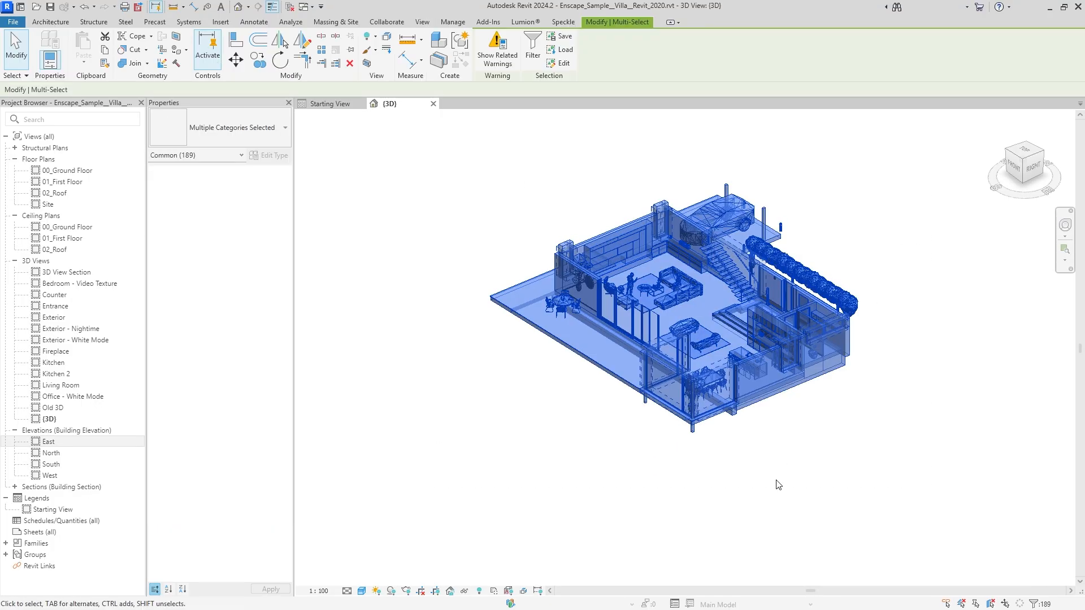
{"action": "left_click", "coordinate": [784, 493]}
{"action": "left_click", "coordinate": [750, 371]}
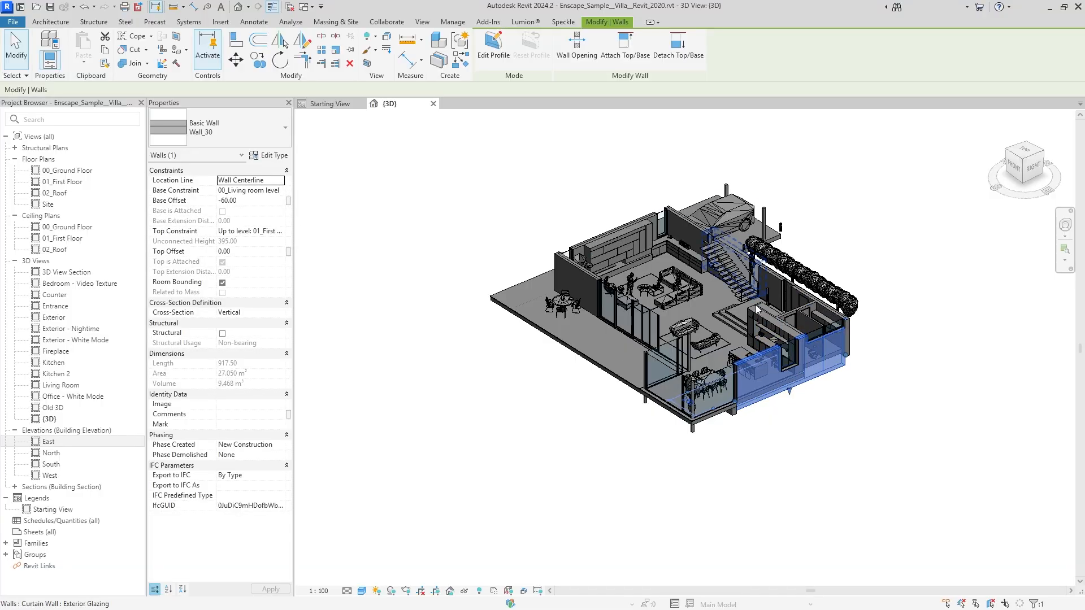
Step: Select all visible ground-floor elements and turn them into one displacement set with Displace Elements
{"action": "left_click_drag", "start_coordinate": [922, 144], "coordinate": [409, 502]}
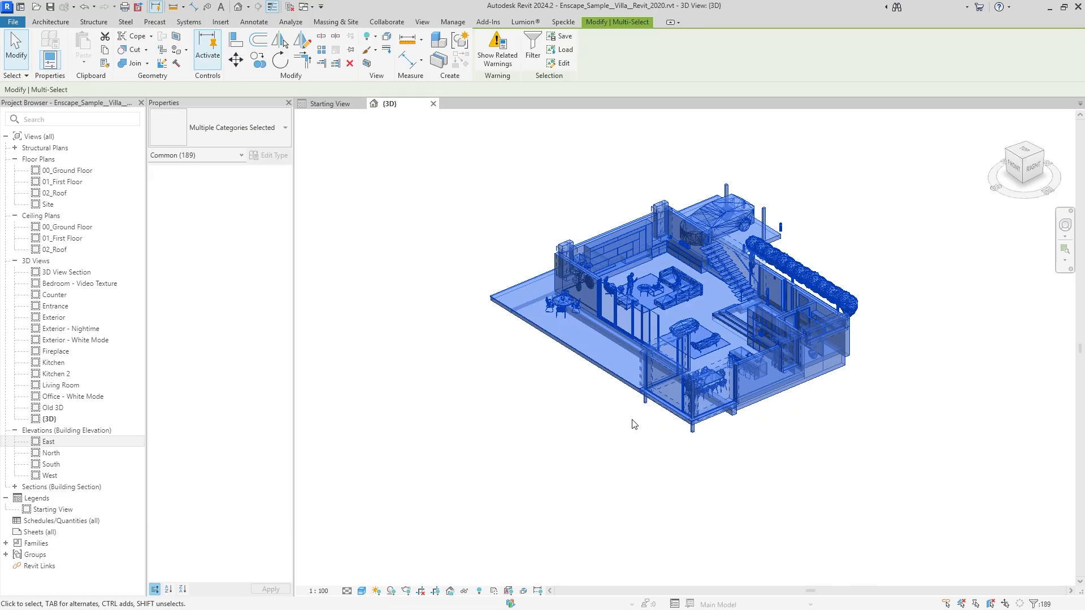
{"action": "left_click", "coordinate": [389, 39]}
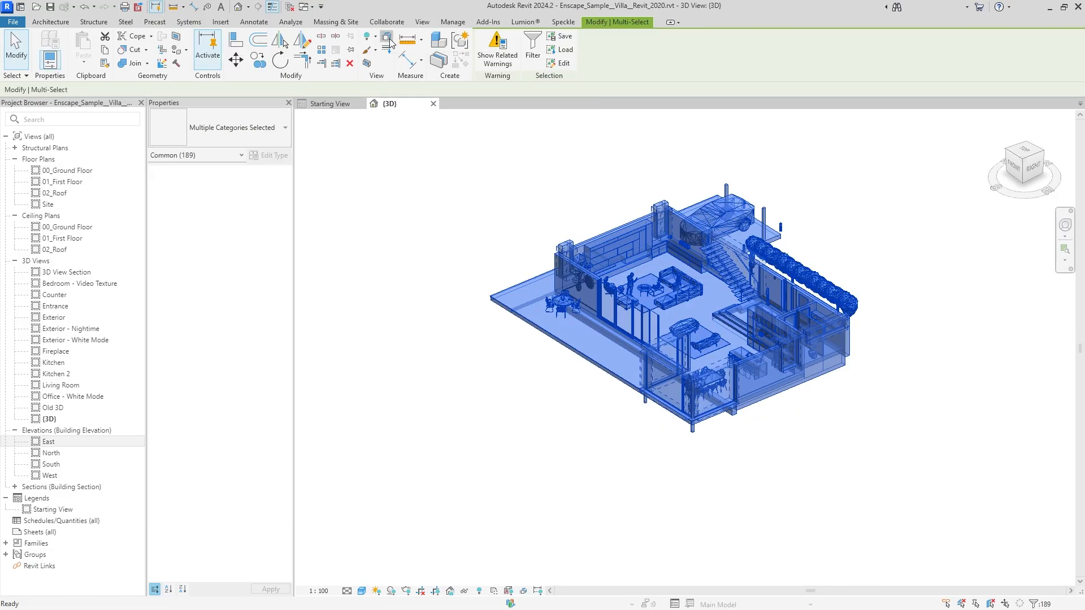
{"action": "left_click", "coordinate": [767, 178]}
Step: Try raising the ground-floor displacement set by about 350 along the Z axis
{"action": "left_click", "coordinate": [733, 277]}
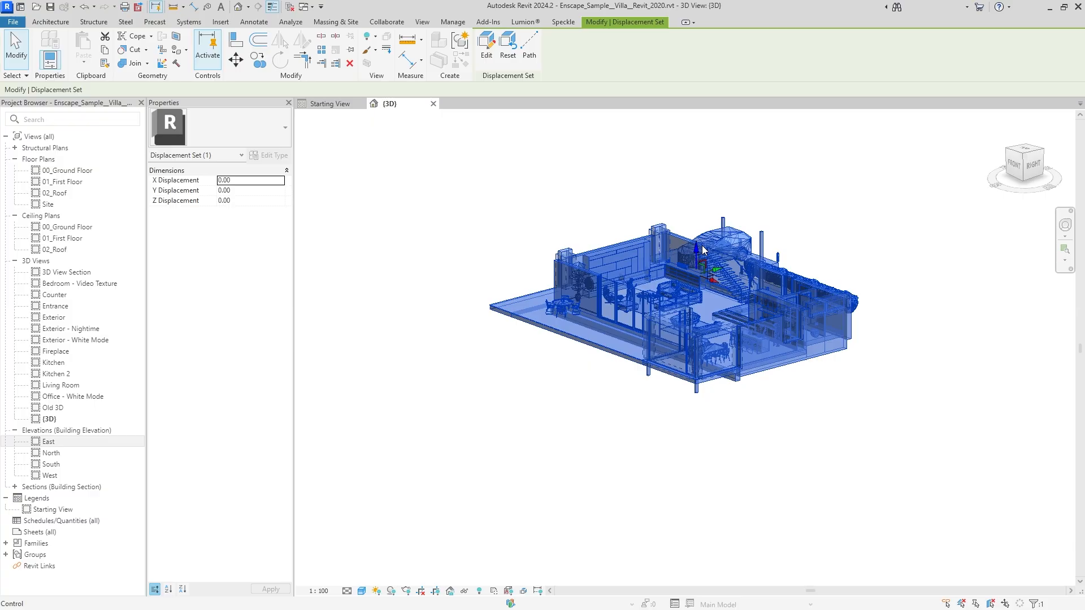
{"action": "left_click_drag", "start_coordinate": [699, 252], "coordinate": [803, 221]}
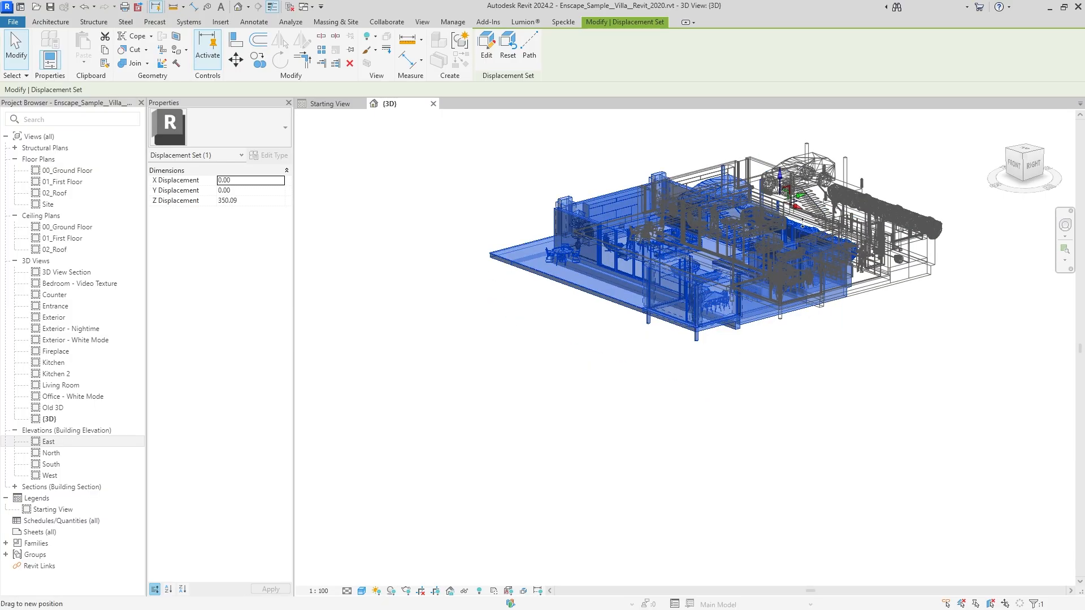
{"action": "left_click", "coordinate": [848, 399]}
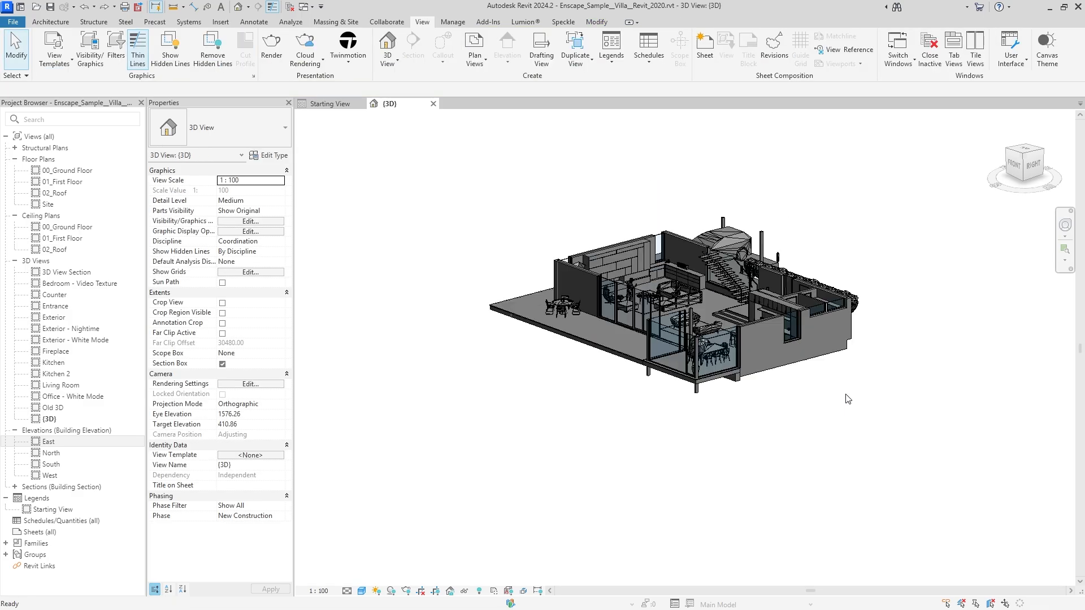
Step: Orient the 3D view to the floor plan 01_First Floor and turn it to an isometric angle
{"action": "middle_click_drag", "start_coordinate": [853, 342], "coordinate": [855, 366], "text": "shift"}
{"action": "middle_click_drag", "start_coordinate": [729, 266], "coordinate": [647, 300]}
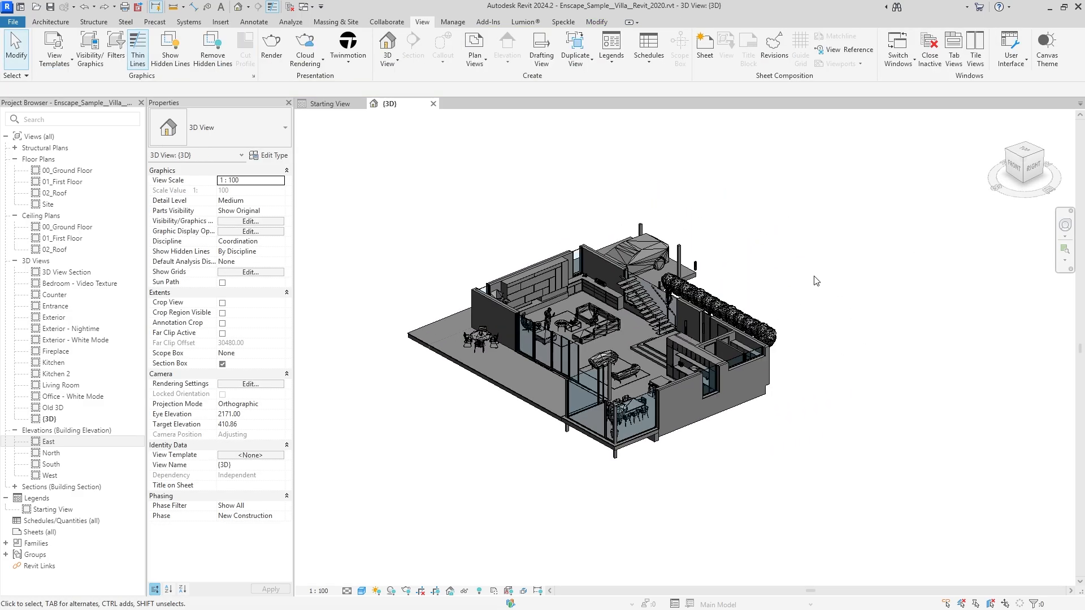
{"action": "right_click", "coordinate": [1022, 163]}
{"action": "mouse_move", "coordinate": [977, 304]}
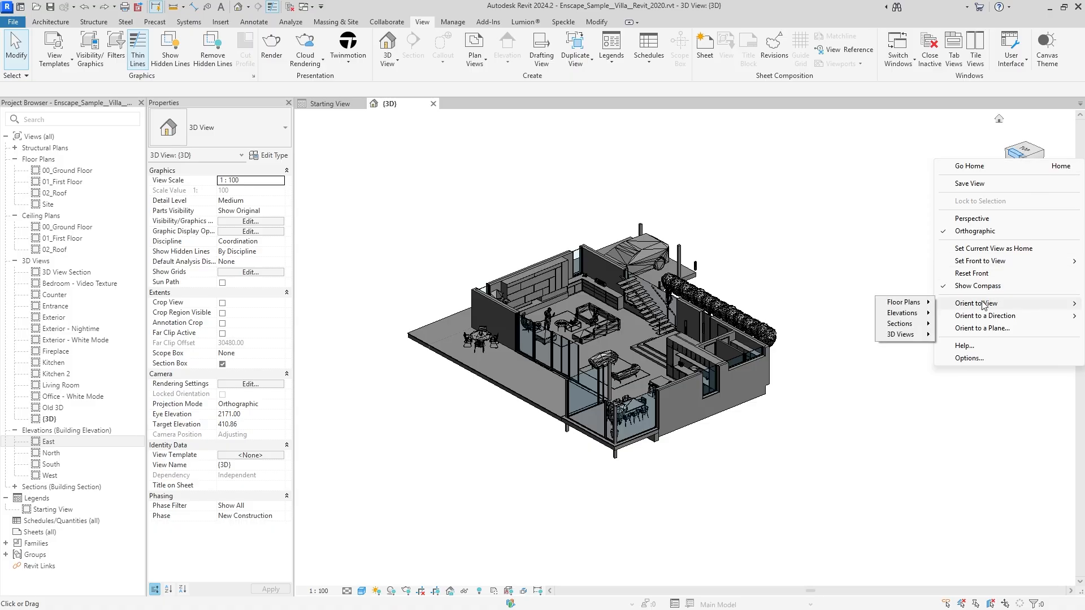
{"action": "mouse_move", "coordinate": [910, 303]}
{"action": "left_click", "coordinate": [961, 305]}
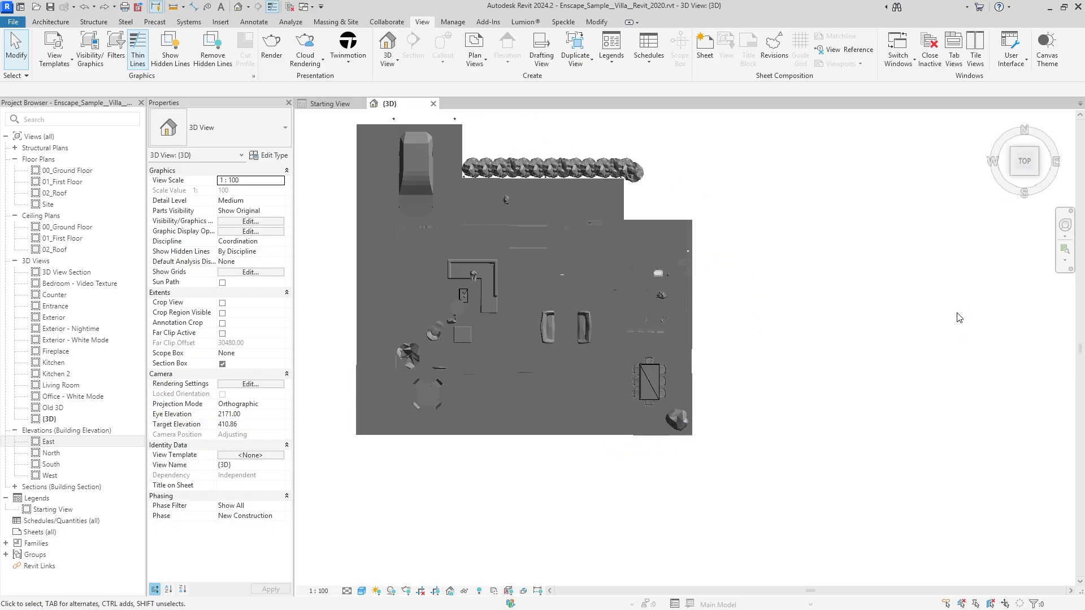
{"action": "middle_click_drag", "start_coordinate": [823, 337], "coordinate": [888, 153], "text": "shift"}
Step: Try to displace all visible first-floor elements in a single selection
{"action": "left_click_drag", "start_coordinate": [920, 155], "coordinate": [373, 526]}
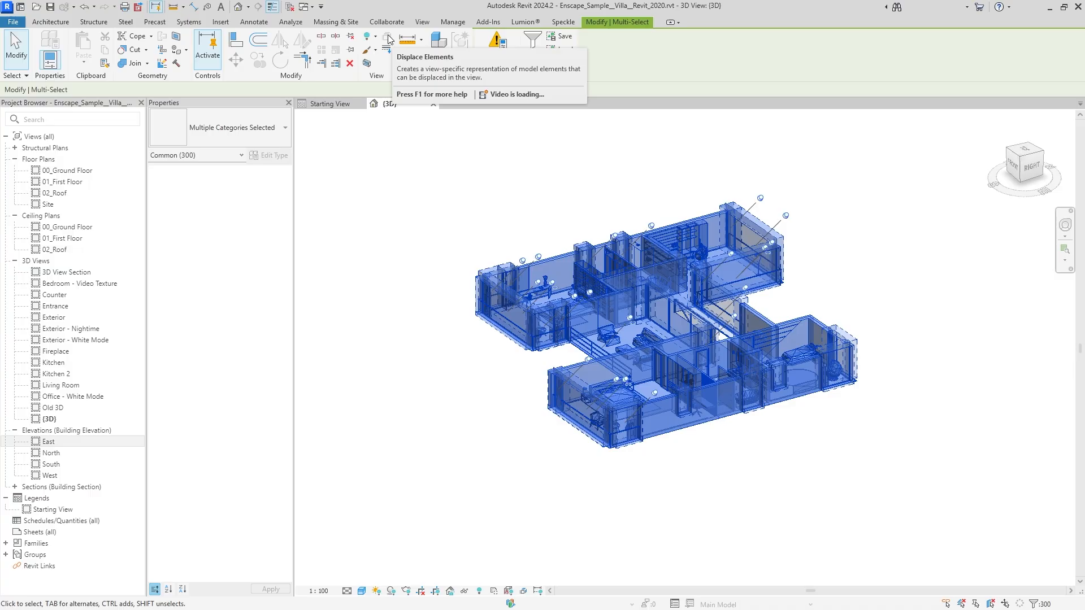
{"action": "middle_click_drag", "start_coordinate": [766, 363], "coordinate": [685, 254], "text": "shift"}
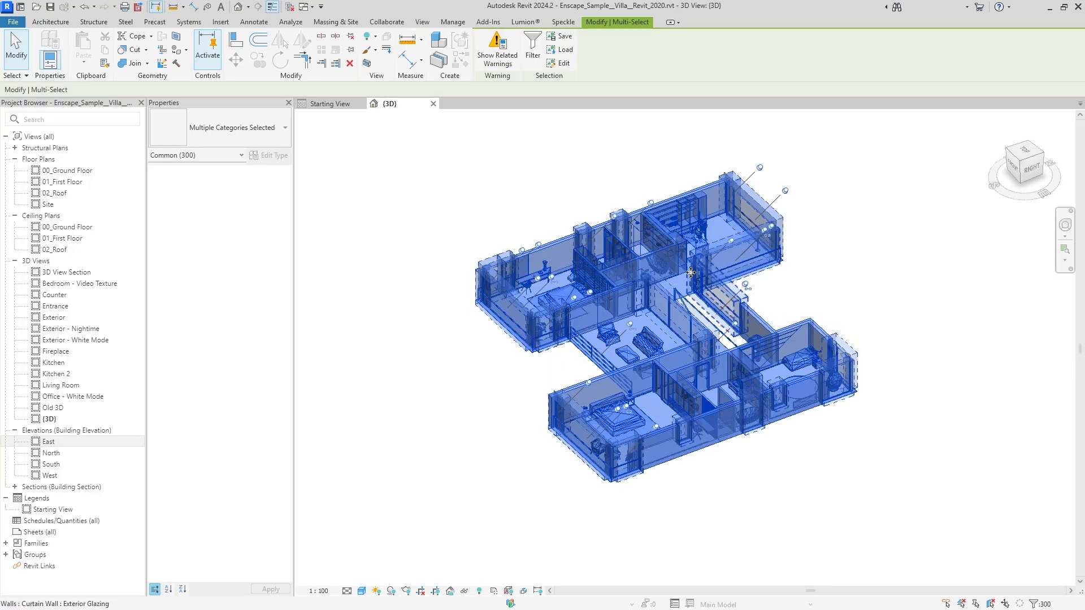
{"action": "left_click", "coordinate": [838, 276]}
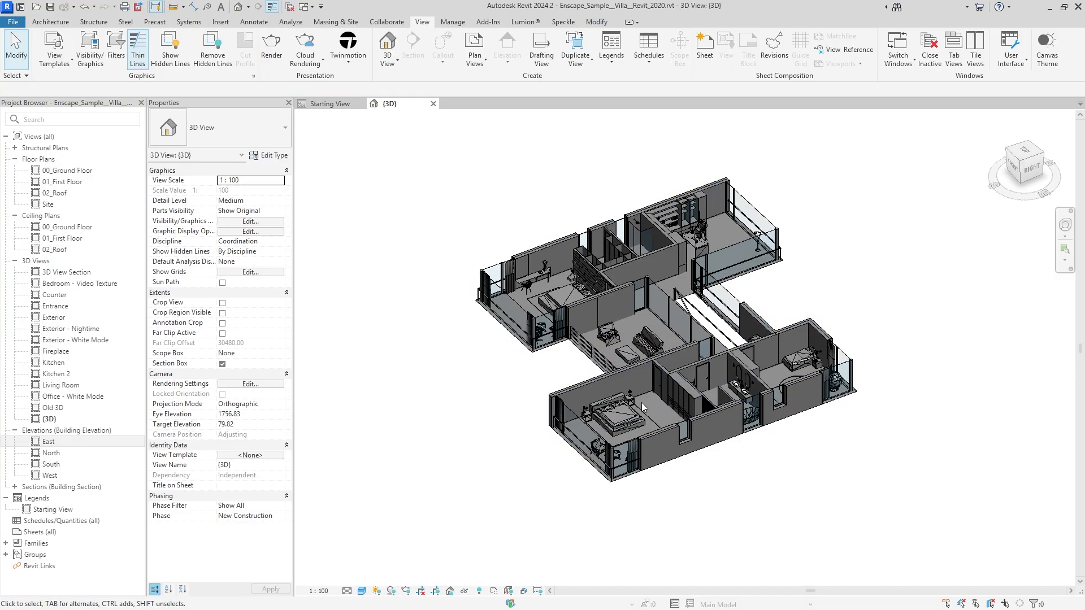
Step: Create a new displacement set from only the long first-floor wall behind the front bedroom's bed
{"action": "scroll", "coordinate": [642, 402], "scroll_direction": "up", "scroll_amount": 4}
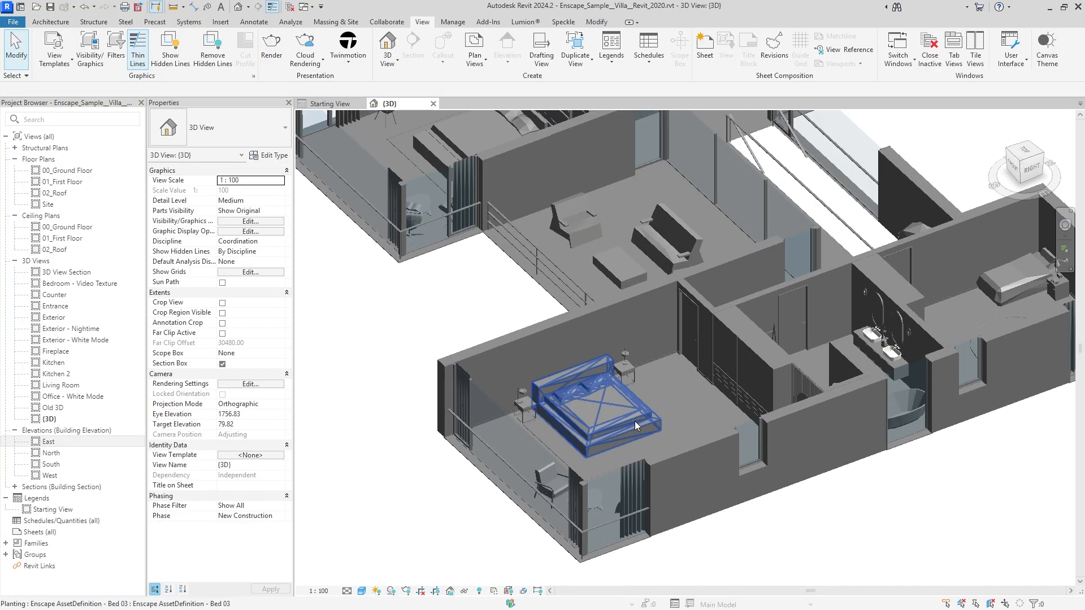
{"action": "left_click", "coordinate": [615, 306]}
{"action": "scroll", "coordinate": [652, 315], "scroll_direction": "down", "scroll_amount": 3}
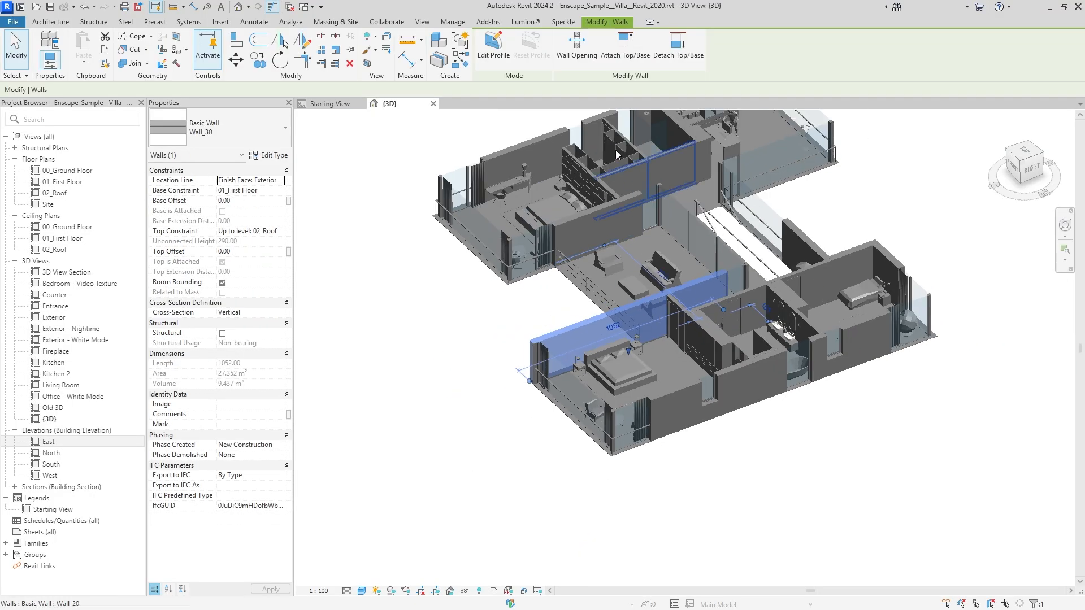
{"action": "left_click", "coordinate": [387, 40]}
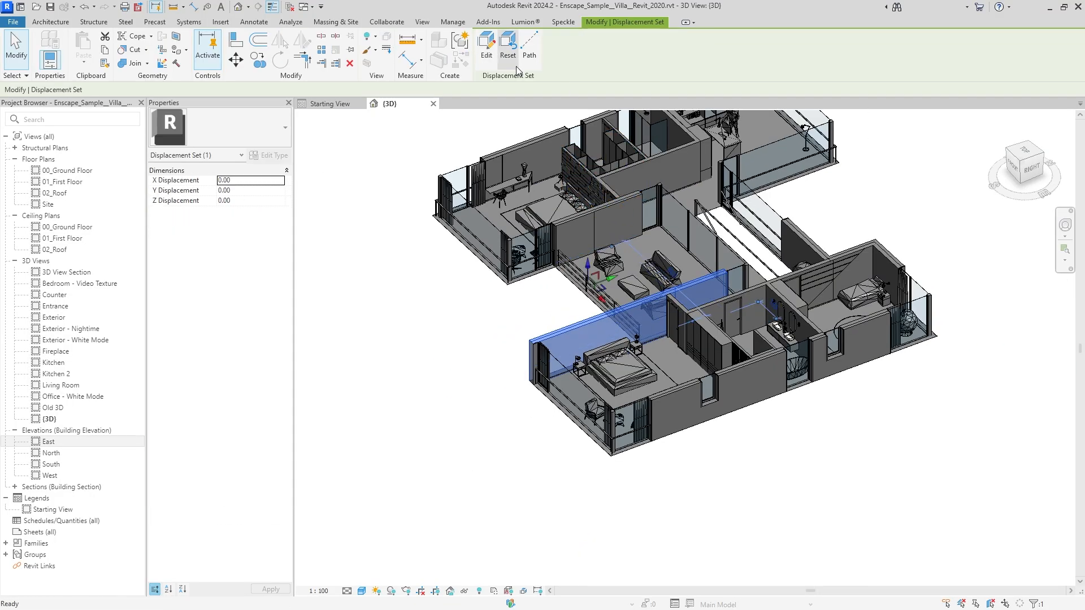
Step: Edit the wall's displacement set to add all other visible first-floor elements and finish the edit
{"action": "left_click", "coordinate": [486, 42]}
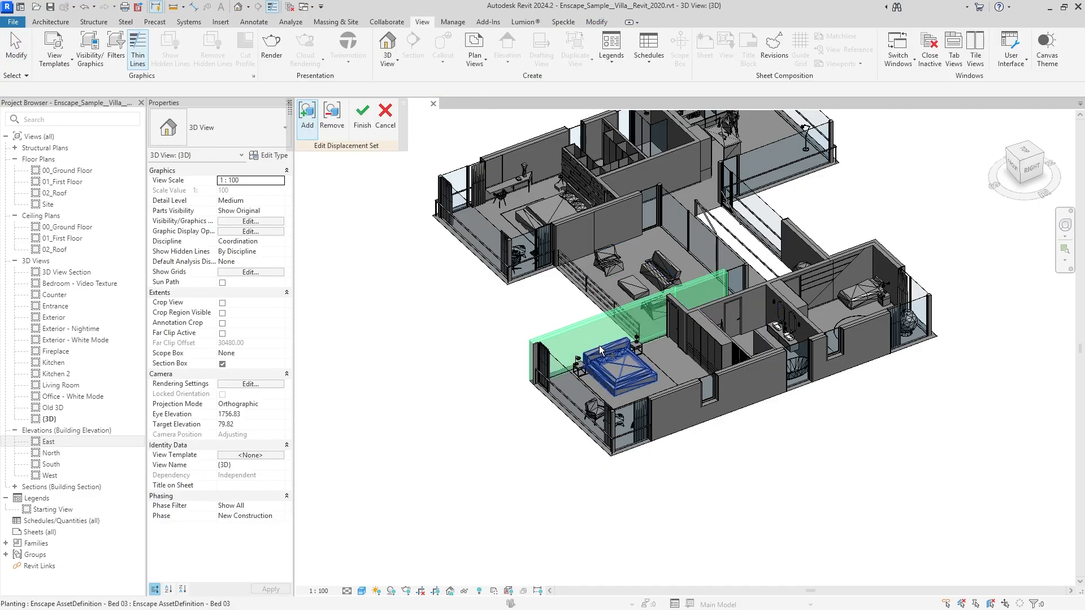
{"action": "middle_click_drag", "start_coordinate": [614, 353], "coordinate": [610, 320], "text": "shift"}
{"action": "scroll", "coordinate": [611, 319], "scroll_direction": "down", "scroll_amount": 3}
{"action": "middle_click_drag", "start_coordinate": [660, 258], "coordinate": [660, 312]}
{"action": "left_click_drag", "start_coordinate": [886, 199], "coordinate": [423, 468]}
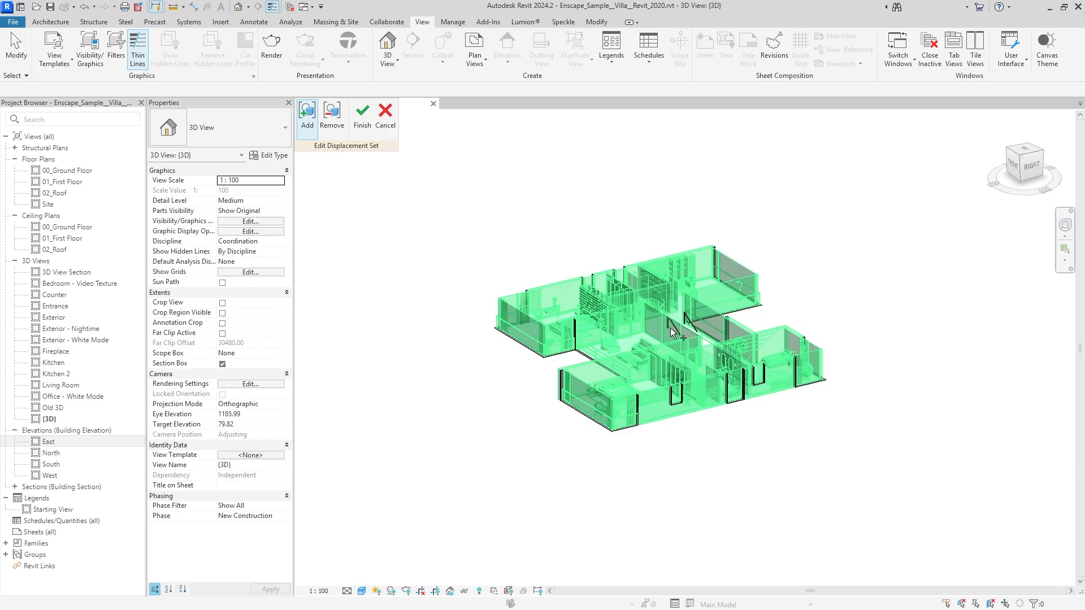
{"action": "left_click", "coordinate": [367, 120]}
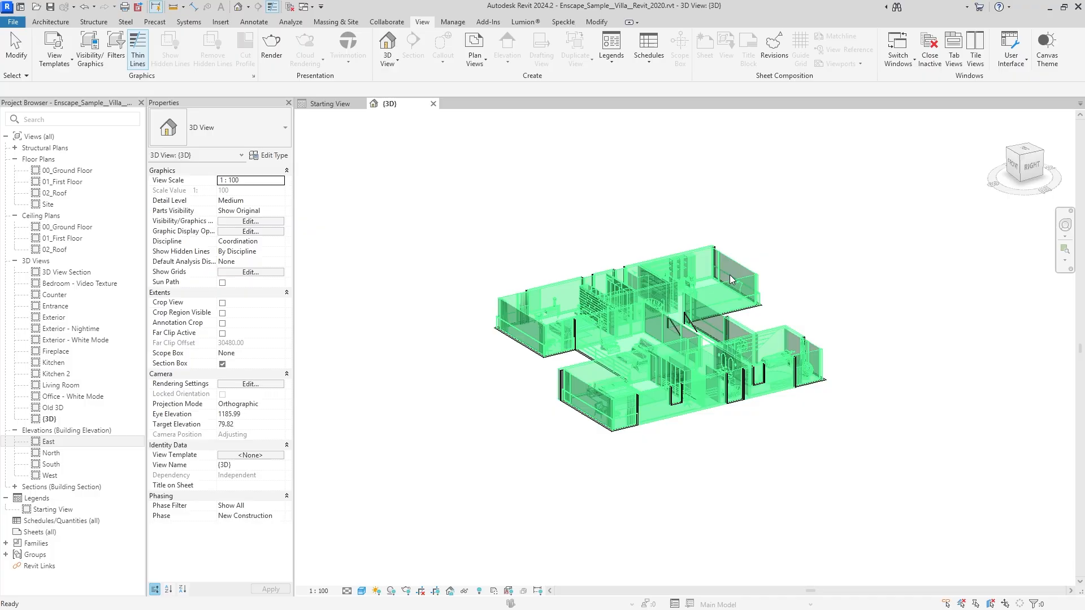
Step: Orient the 3D view to the floor plan 02_Roof and turn it to an isometric angle
{"action": "left_click", "coordinate": [766, 341]}
{"action": "left_click", "coordinate": [827, 271]}
{"action": "right_click", "coordinate": [1024, 154]}
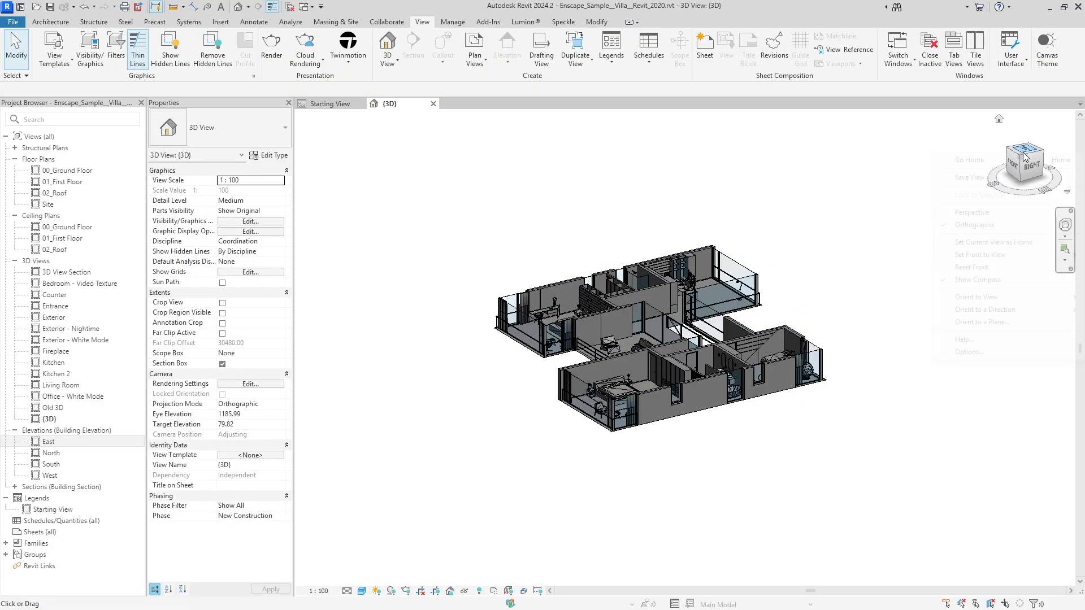
{"action": "mouse_move", "coordinate": [976, 297]}
{"action": "mouse_move", "coordinate": [909, 300]}
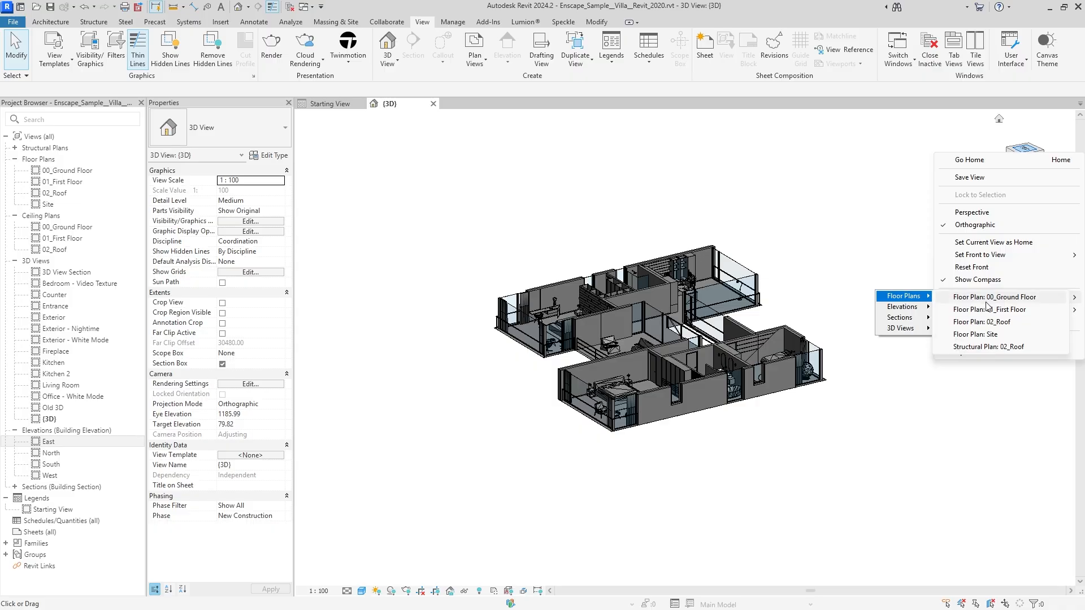
{"action": "left_click", "coordinate": [989, 322]}
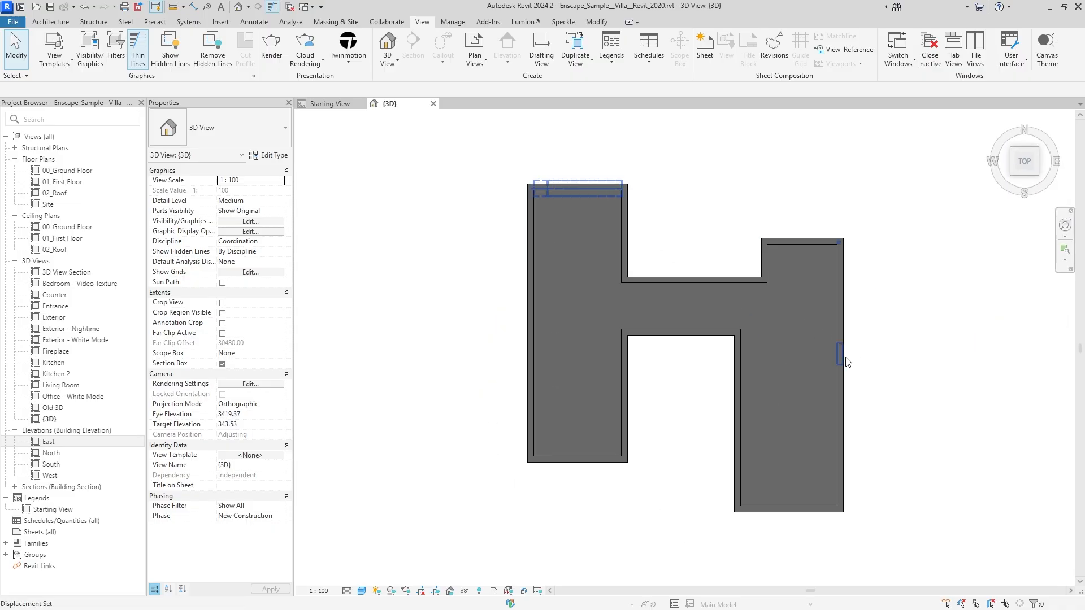
{"action": "middle_click_drag", "start_coordinate": [846, 358], "coordinate": [782, 258], "text": "shift"}
Step: Try to displace all visible roof elements in a single selection
{"action": "left_click_drag", "start_coordinate": [920, 195], "coordinate": [732, 419]}
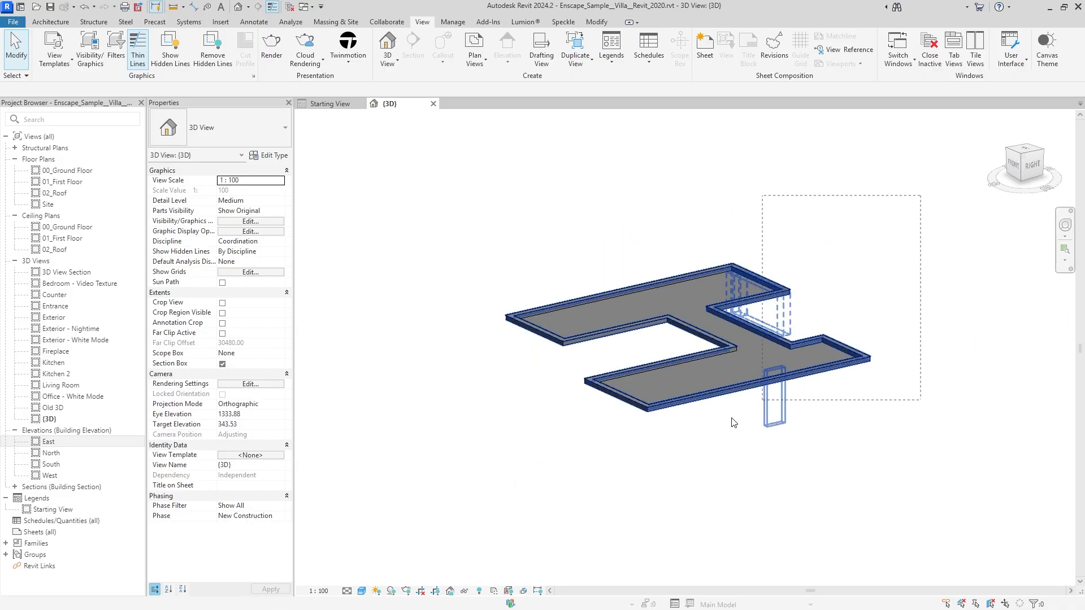
{"action": "left_click_drag", "start_coordinate": [438, 486], "coordinate": [437, 486]}
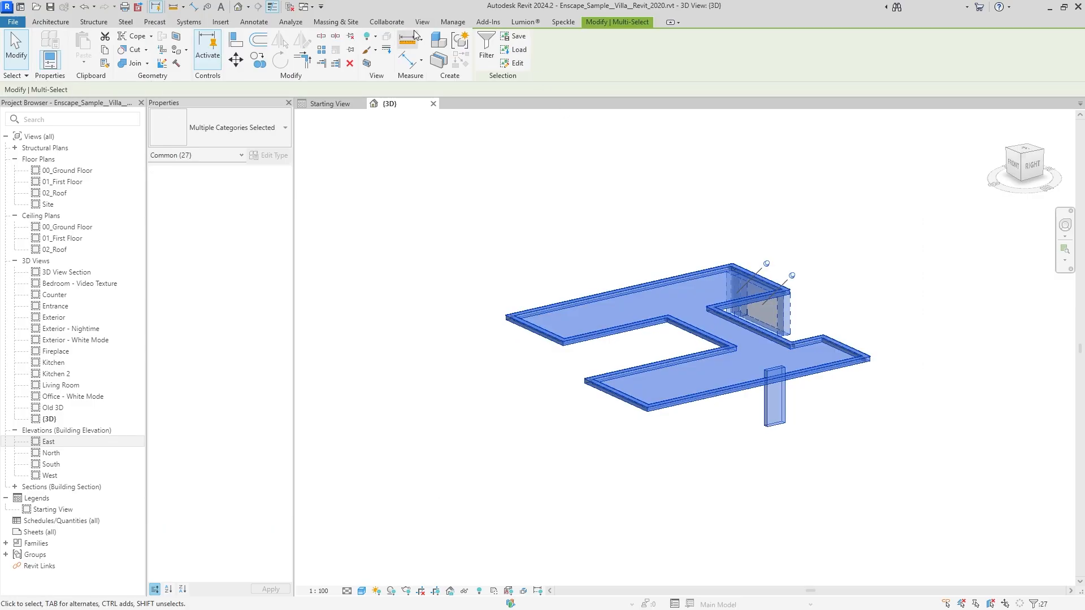
{"action": "left_click", "coordinate": [386, 39]}
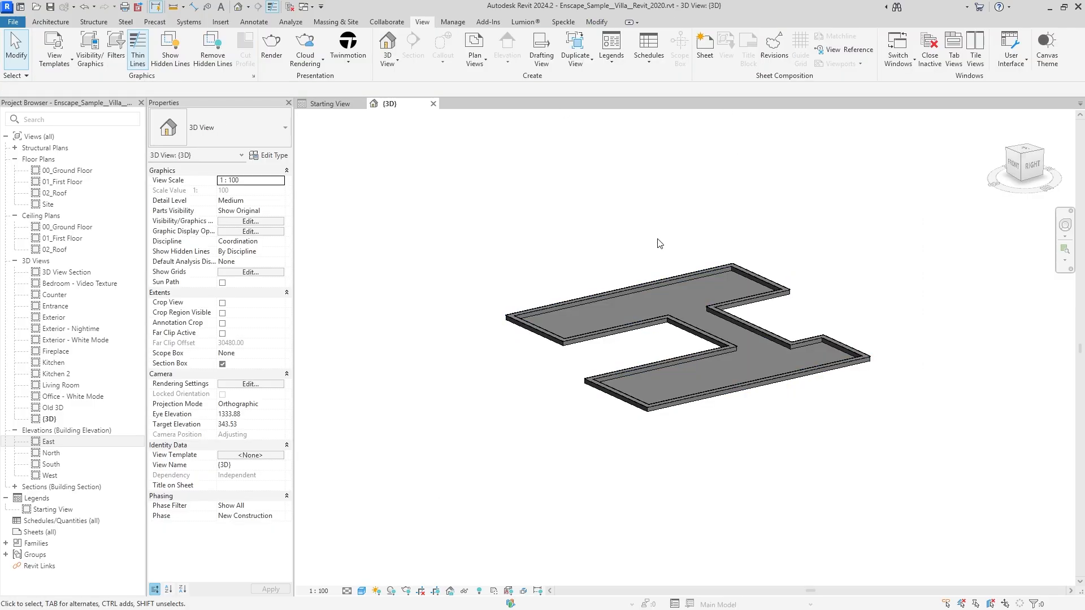
Step: Create a displacement set from the roof slab, add the other visible roof elements to it and finish the edit
{"action": "left_click", "coordinate": [632, 296]}
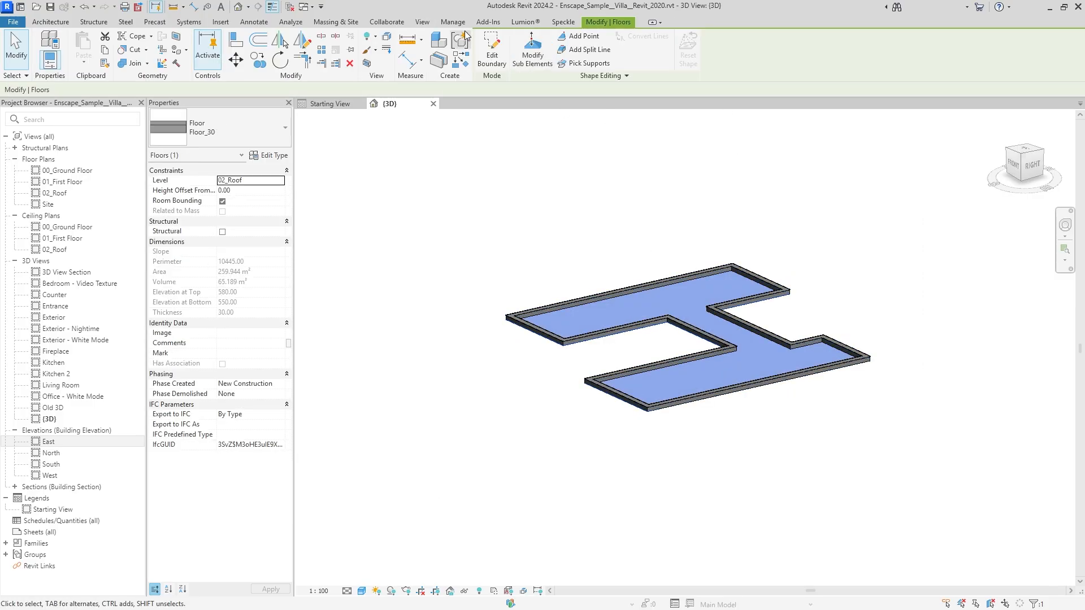
{"action": "left_click", "coordinate": [388, 39]}
{"action": "left_click", "coordinate": [487, 63]}
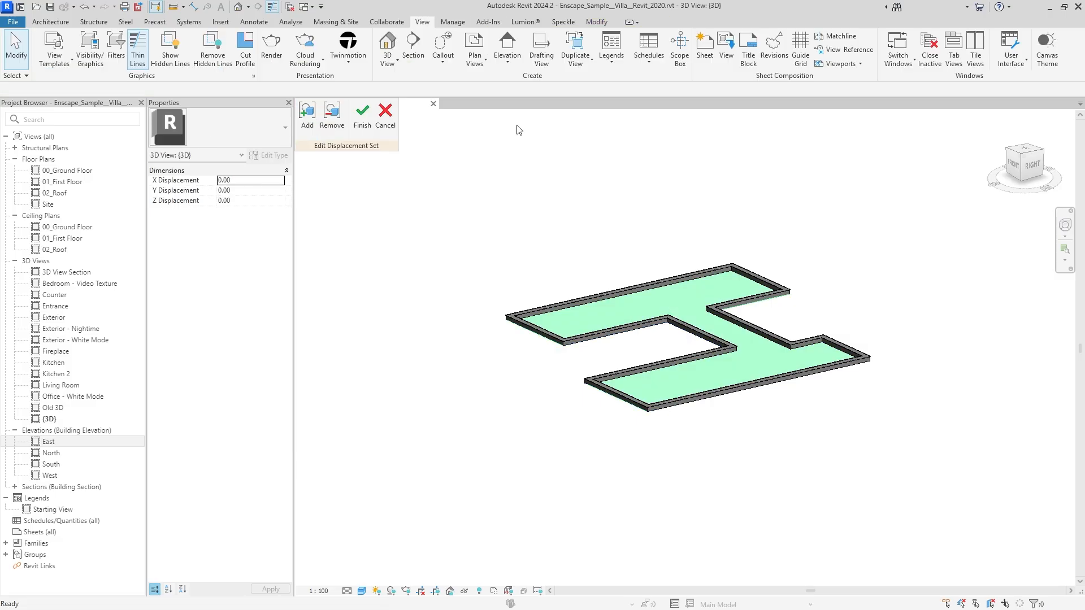
{"action": "left_click", "coordinate": [356, 127]}
{"action": "left_click", "coordinate": [756, 230]}
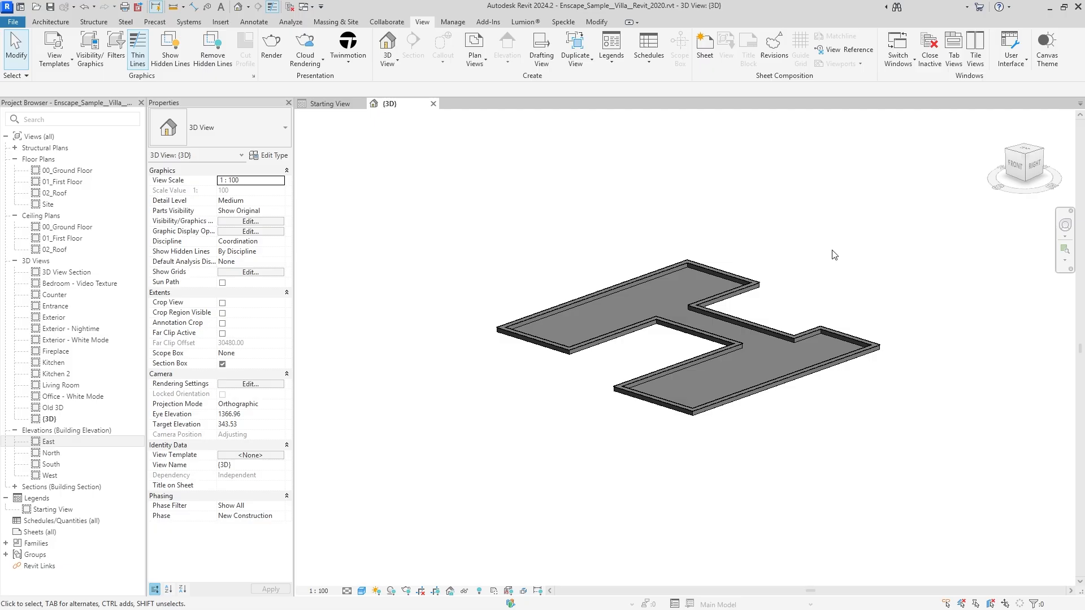
Step: Reveal the hidden section box, extend it upward and downward around the whole villa, and leave the reveal mode
{"action": "scroll", "coordinate": [917, 225], "scroll_direction": "up", "scroll_amount": 2}
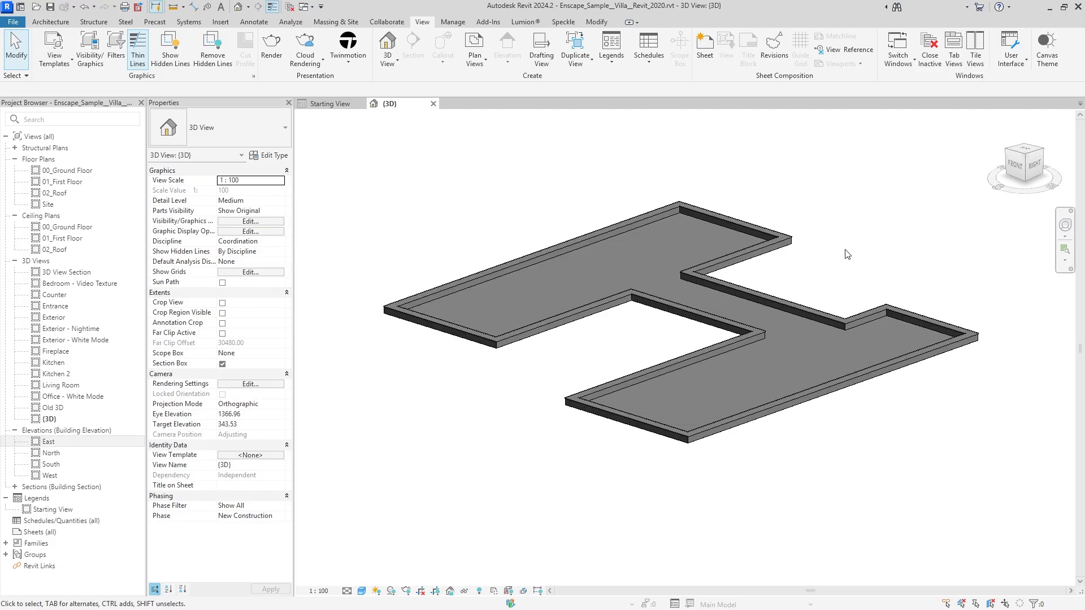
{"action": "left_click", "coordinate": [479, 591]}
{"action": "scroll", "coordinate": [606, 415], "scroll_direction": "down", "scroll_amount": 3}
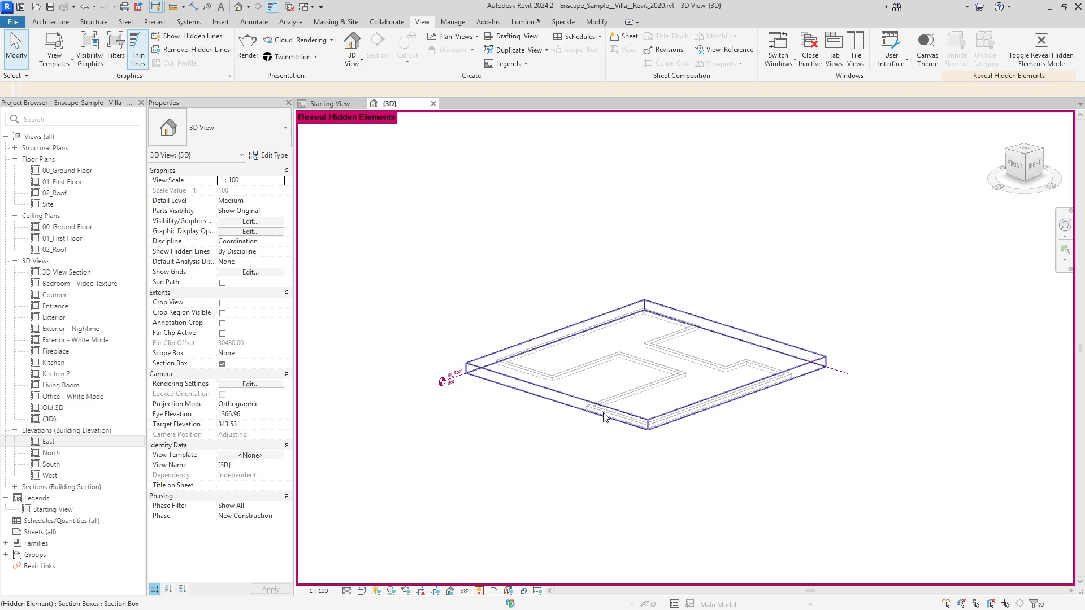
{"action": "left_click", "coordinate": [544, 398]}
{"action": "left_click_drag", "start_coordinate": [646, 364], "coordinate": [646, 285]}
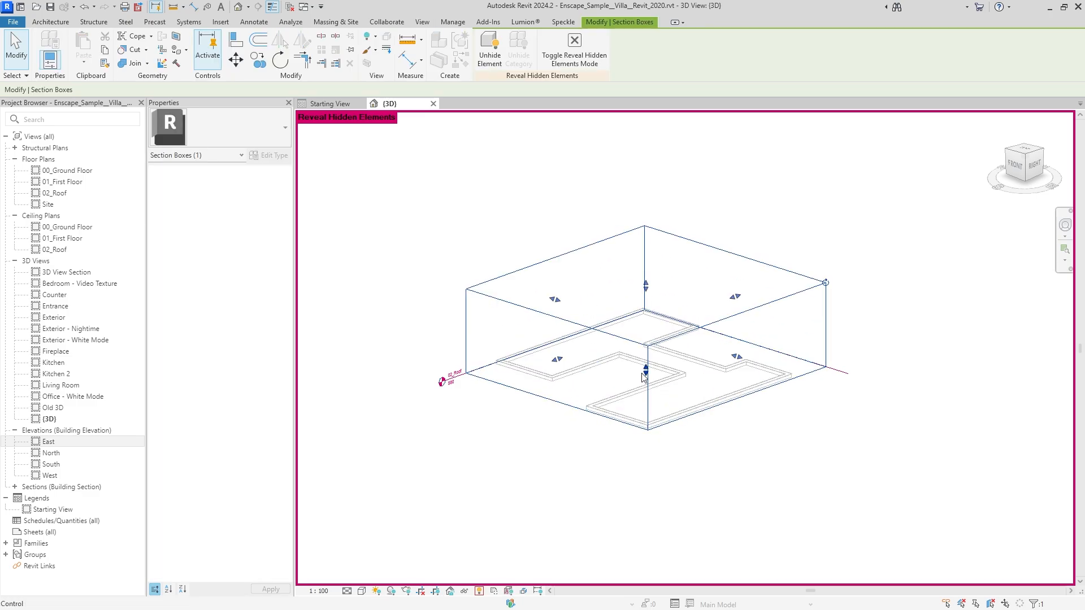
{"action": "left_click_drag", "start_coordinate": [646, 371], "coordinate": [642, 534]}
{"action": "key", "text": "Escape"}
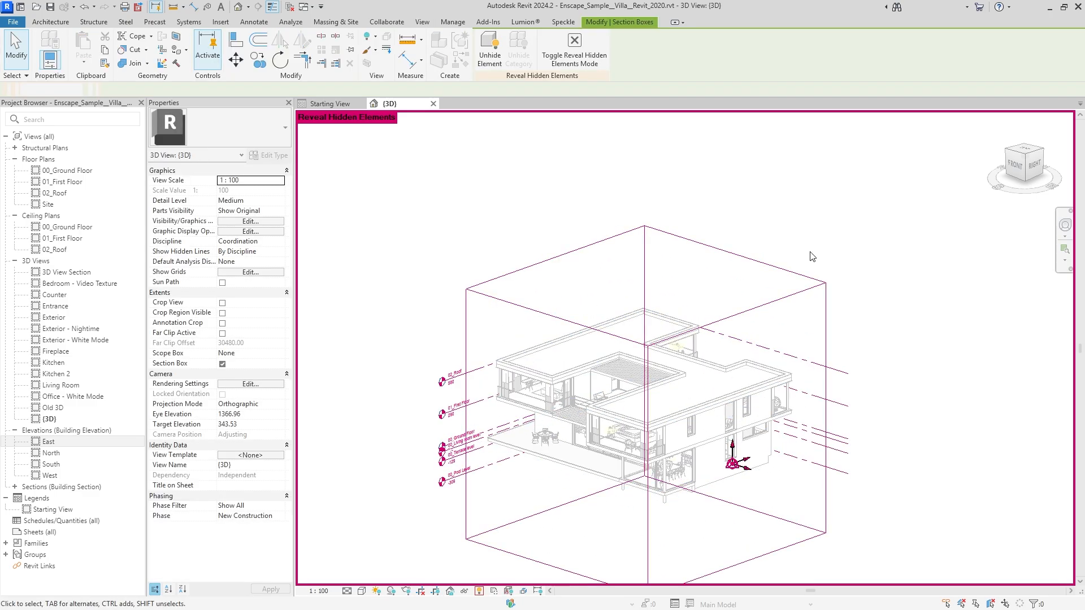
{"action": "left_click", "coordinate": [479, 591]}
{"action": "scroll", "coordinate": [662, 420], "scroll_direction": "up", "scroll_amount": 3}
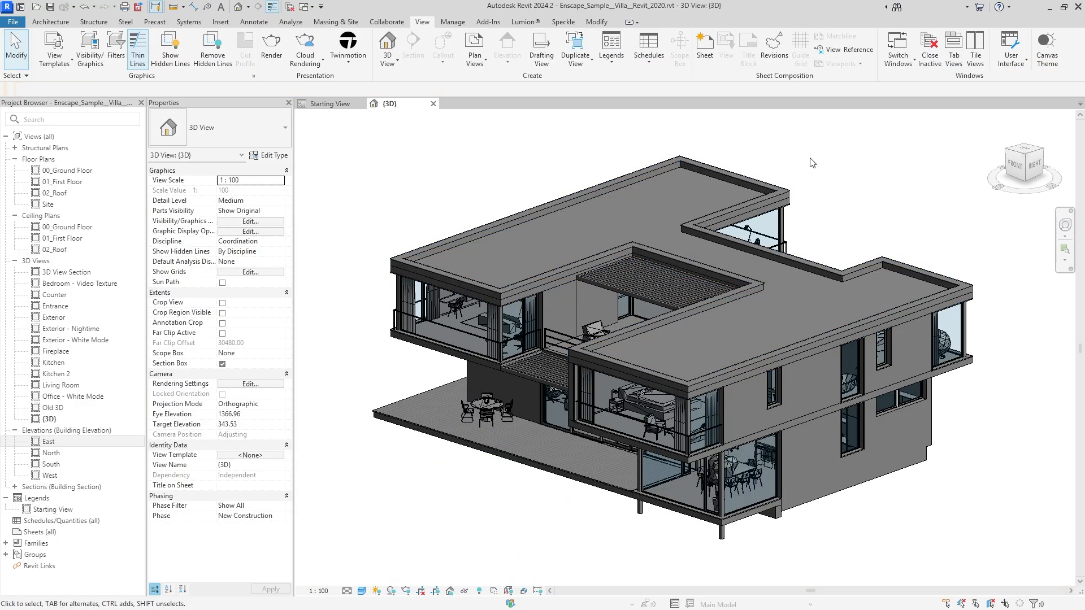
Step: Check the first-floor and ground-floor displacement sets and raise the roof's set vertically, well clear of the villa
{"action": "left_click", "coordinate": [509, 335]}
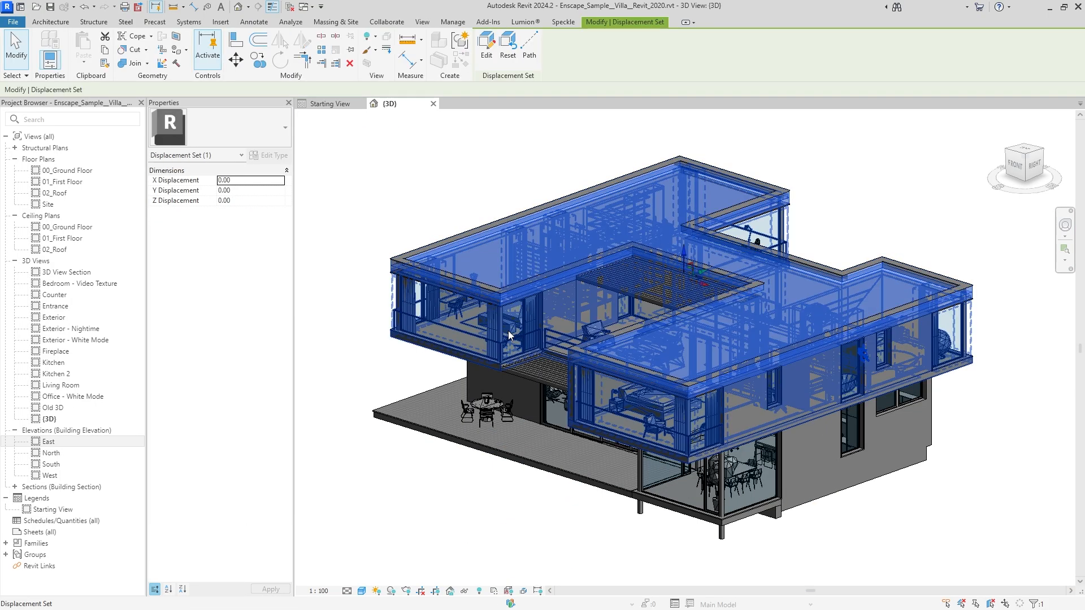
{"action": "scroll", "coordinate": [774, 253], "scroll_direction": "down", "scroll_amount": 2}
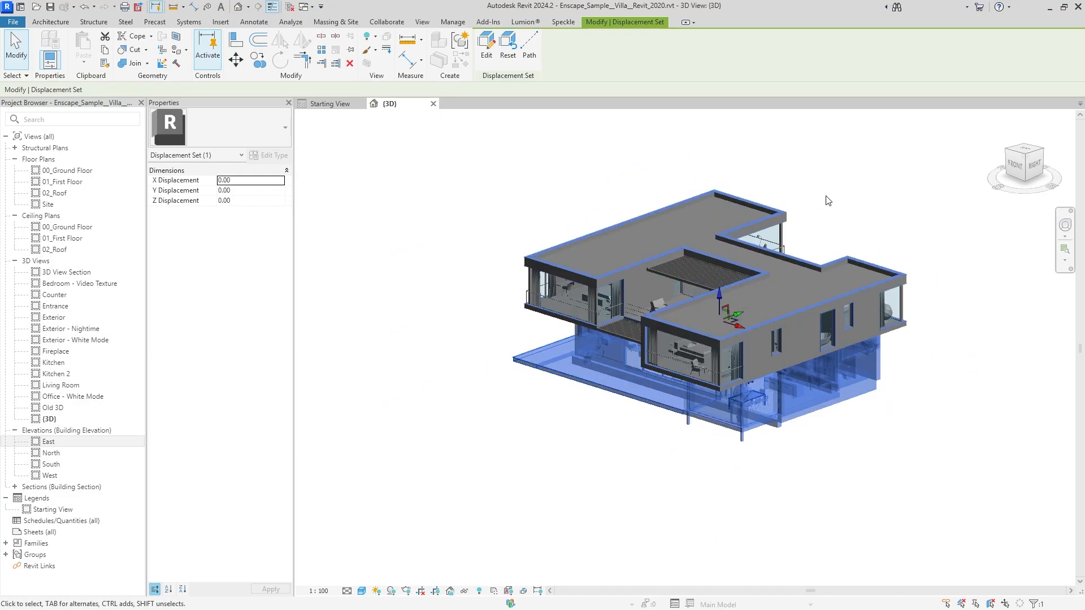
{"action": "left_click", "coordinate": [869, 196]}
{"action": "scroll", "coordinate": [677, 283], "scroll_direction": "down", "scroll_amount": 2}
{"action": "left_click", "coordinate": [676, 284]}
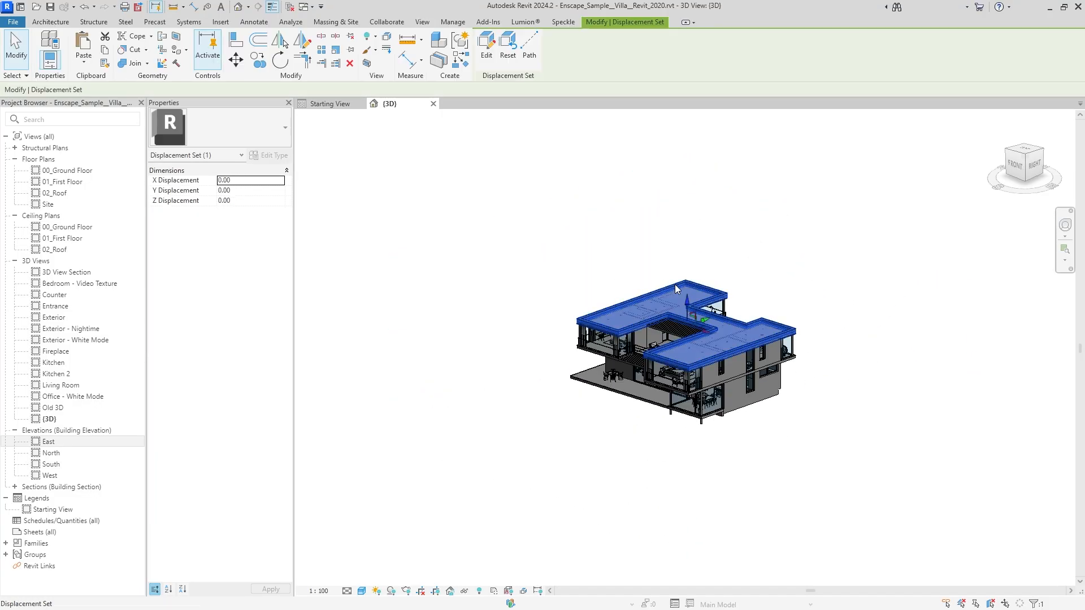
{"action": "left_click_drag", "start_coordinate": [687, 303], "coordinate": [696, 142]}
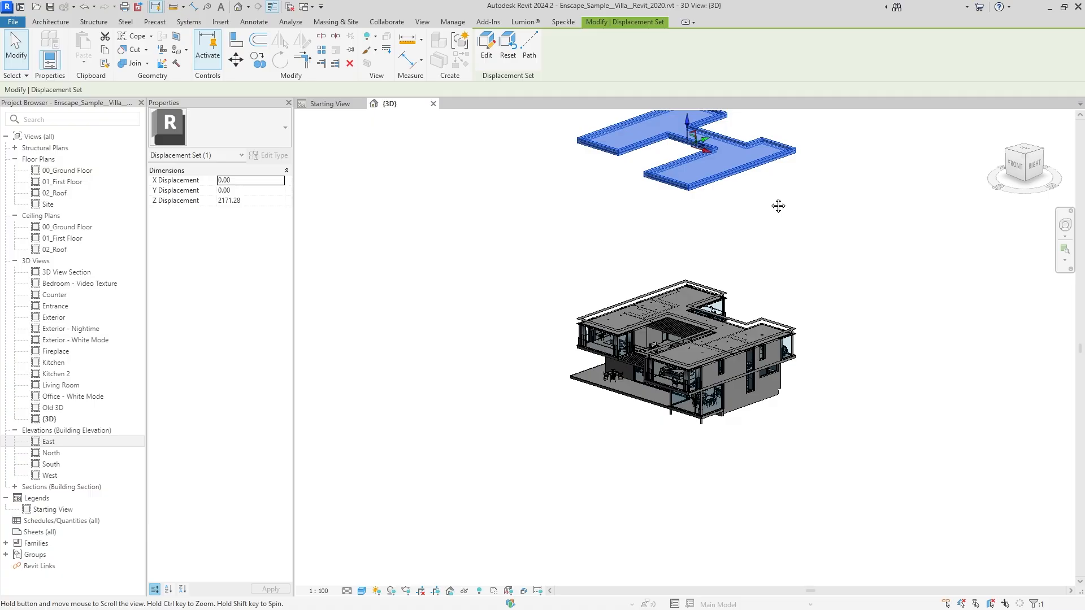
{"action": "left_click_drag", "start_coordinate": [674, 209], "coordinate": [674, 133]}
Step: Raise the first-floor displacement set to a Z displacement of about 2410, just beneath the roof
{"action": "left_click", "coordinate": [720, 328]}
{"action": "middle_click_drag", "start_coordinate": [726, 335], "coordinate": [726, 317], "text": "shift"}
{"action": "left_click", "coordinate": [657, 348]}
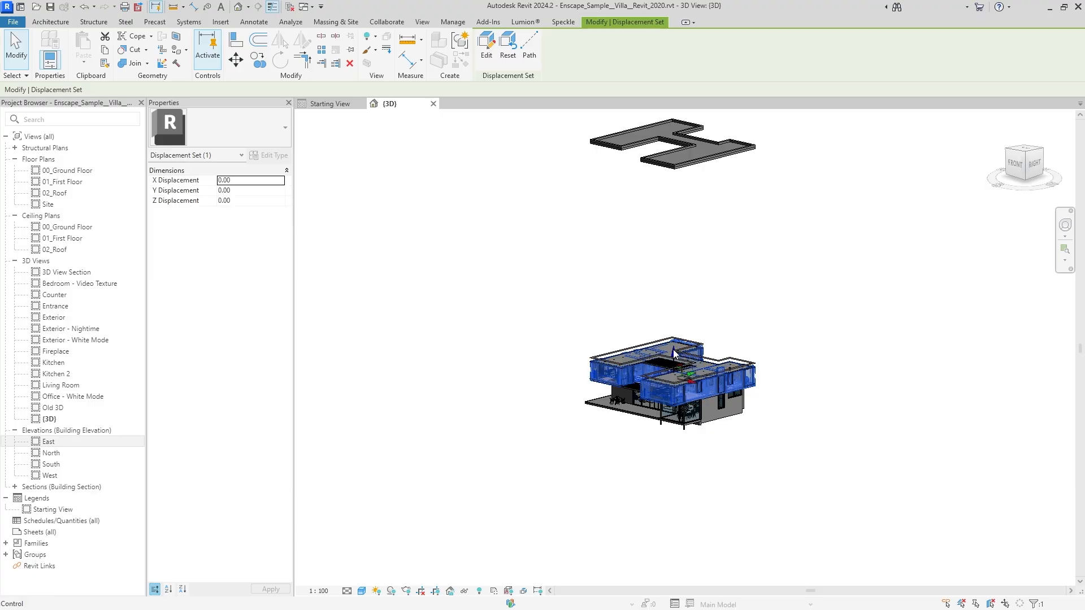
{"action": "left_click_drag", "start_coordinate": [673, 355], "coordinate": [687, 194]}
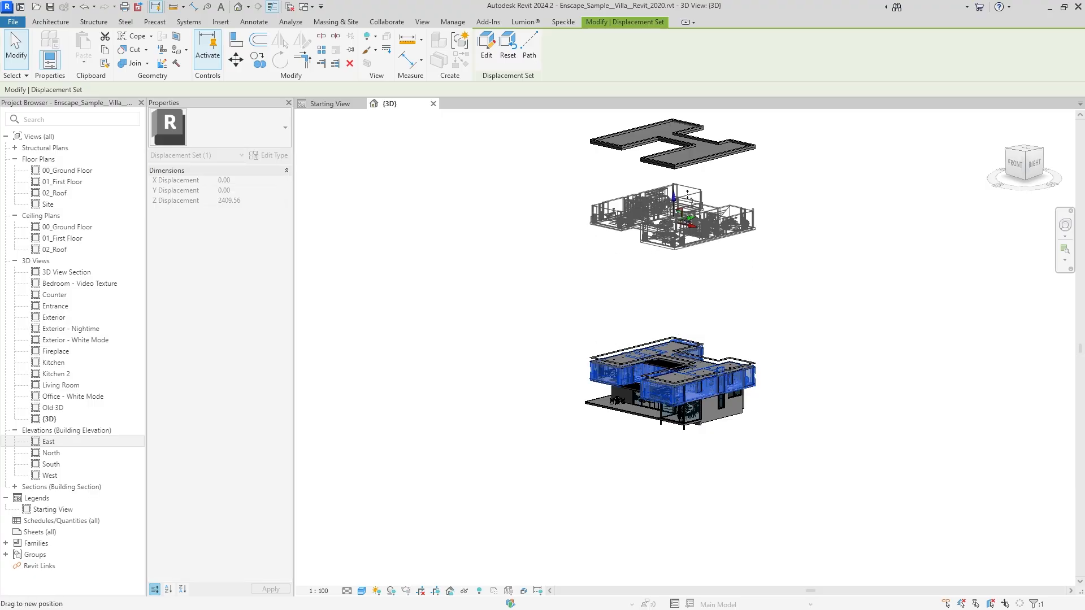
{"action": "left_click", "coordinate": [783, 287]}
Step: Raise the ground-floor displacement set to a Z displacement of about 1213, above the elements left in place
{"action": "scroll", "coordinate": [725, 390], "scroll_direction": "up", "scroll_amount": 2}
{"action": "left_click", "coordinate": [704, 426]}
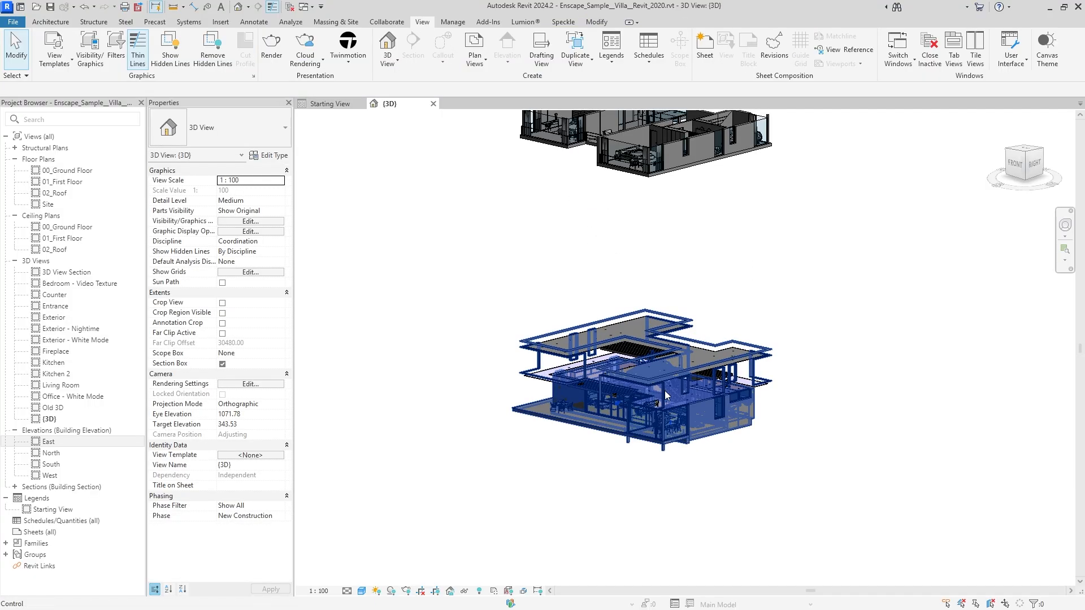
{"action": "left_click", "coordinate": [657, 386]}
{"action": "left_click_drag", "start_coordinate": [653, 363], "coordinate": [652, 238]}
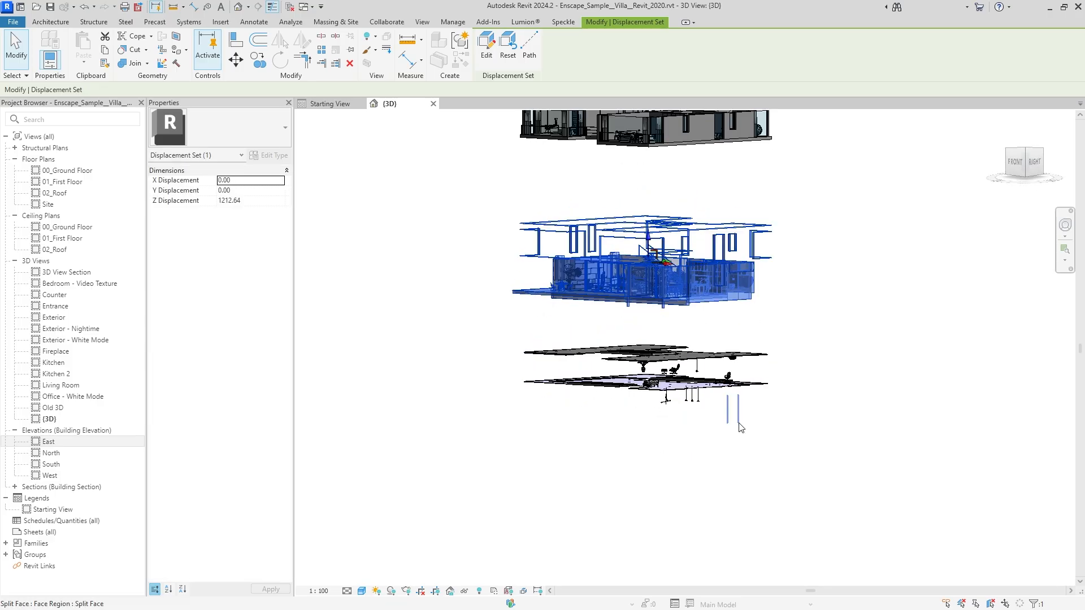
{"action": "left_click", "coordinate": [680, 449]}
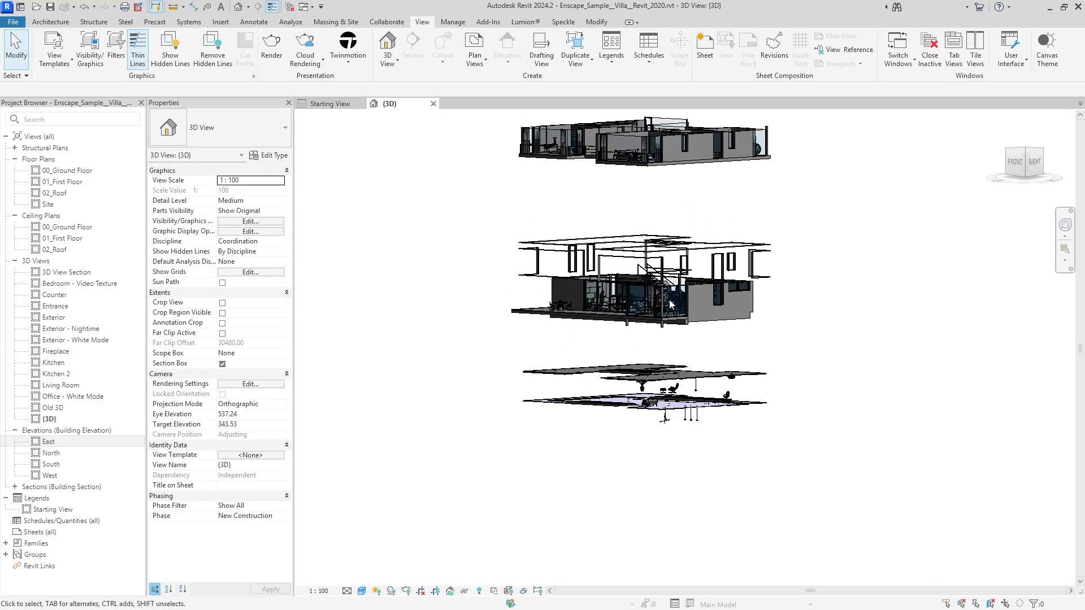
Step: From a side view, remove the first-floor frames and roof outlines above the ground floor from the ground-floor displacement set and finish editing
{"action": "scroll", "coordinate": [664, 269], "scroll_direction": "up", "scroll_amount": 1}
{"action": "middle_click_drag", "start_coordinate": [664, 268], "coordinate": [633, 257], "text": "shift"}
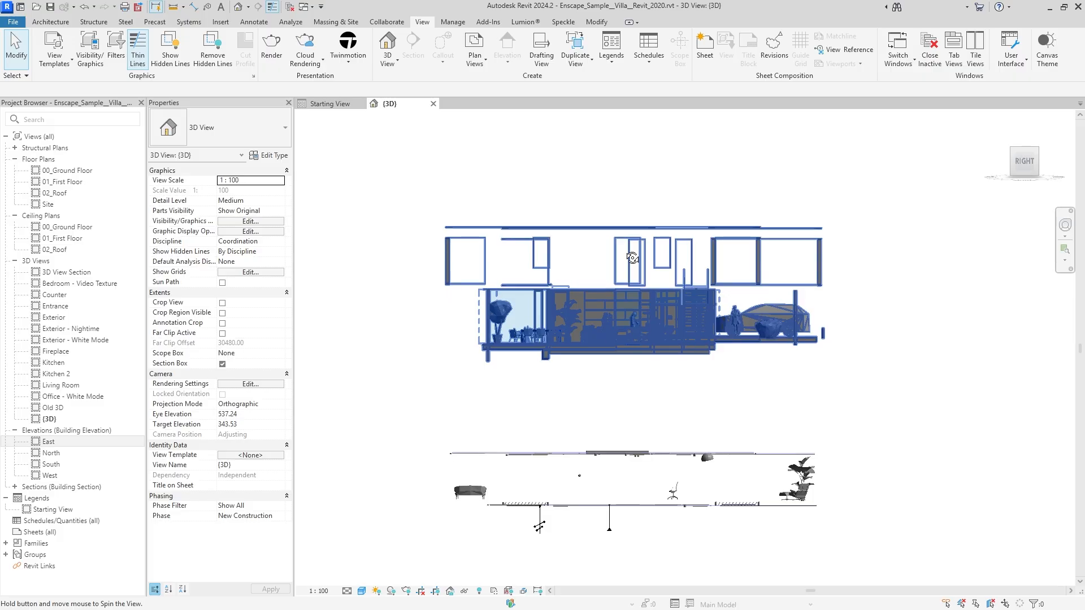
{"action": "left_click", "coordinate": [629, 310]}
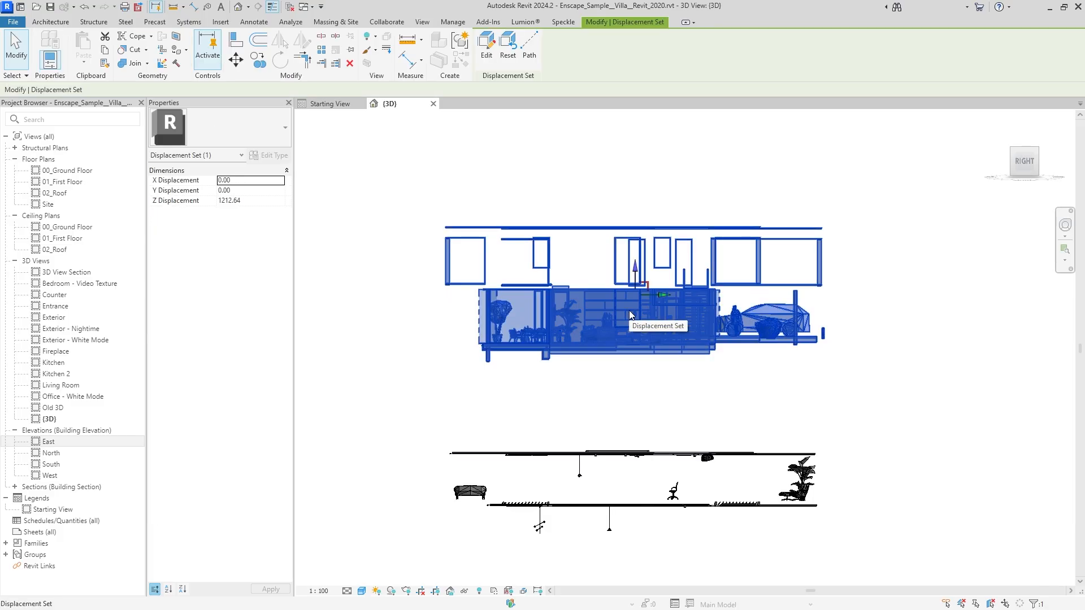
{"action": "left_click", "coordinate": [487, 45]}
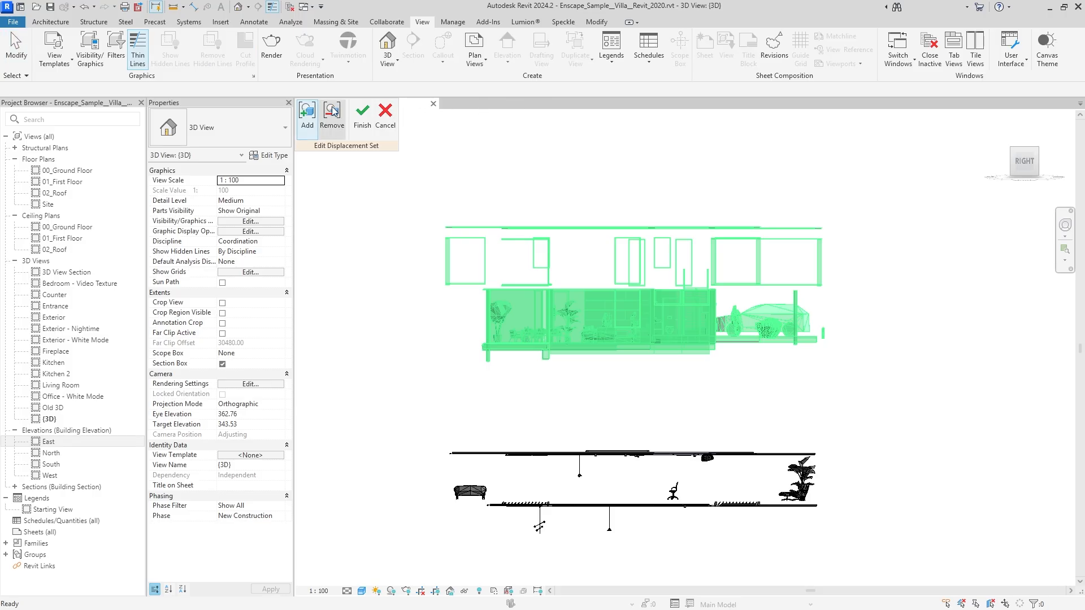
{"action": "left_click", "coordinate": [332, 113]}
{"action": "left_click_drag", "start_coordinate": [876, 197], "coordinate": [464, 232]}
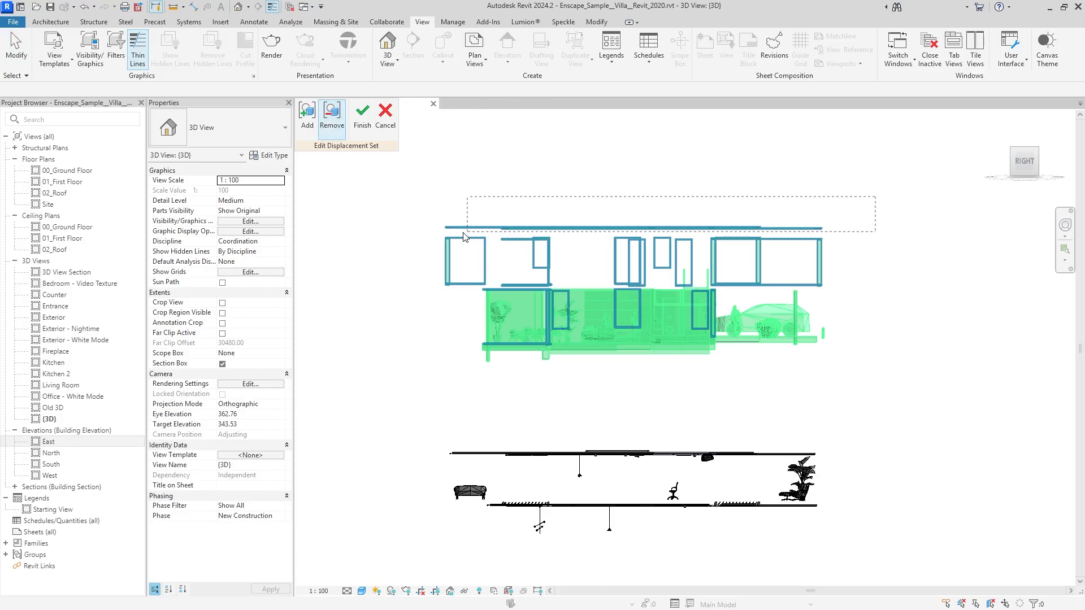
{"action": "left_click_drag", "start_coordinate": [407, 257], "coordinate": [407, 257]}
{"action": "left_click_drag", "start_coordinate": [750, 247], "coordinate": [633, 274]}
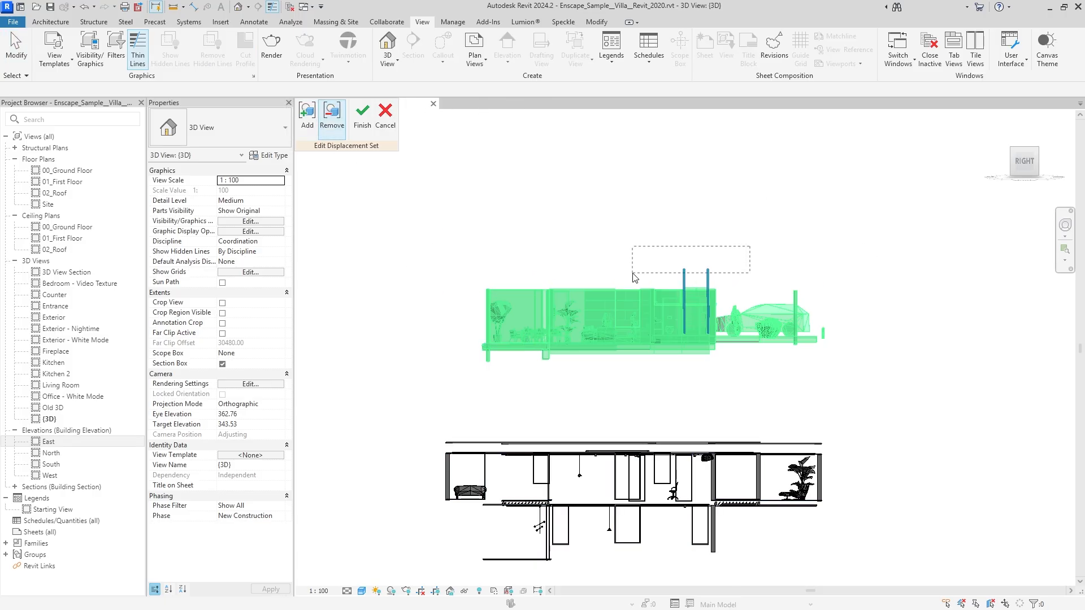
{"action": "left_click", "coordinate": [363, 116]}
Step: Examine the undisplaced frames, slabs and furniture beneath the raised ground floor from several angles
{"action": "mouse_move", "coordinate": [729, 232]}
{"action": "middle_mouse_down", "text": "shift"}
{"action": "mouse_move", "coordinate": [742, 233]}
{"action": "mouse_move", "coordinate": [744, 250]}
{"action": "middle_mouse_up", "text": "shift"}
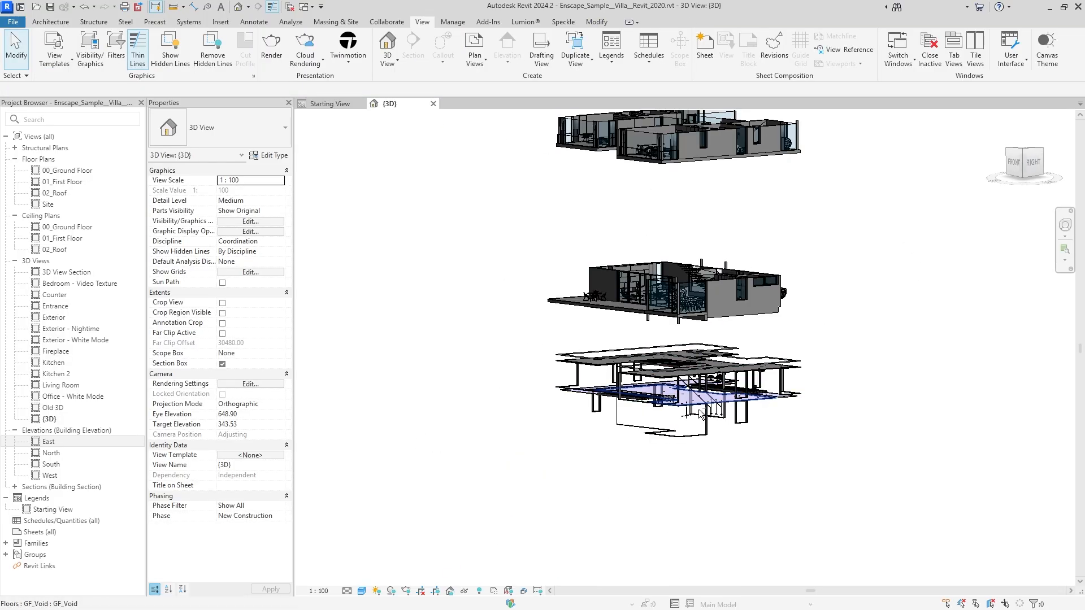
{"action": "middle_click_drag", "start_coordinate": [701, 414], "coordinate": [760, 394], "text": "shift"}
{"action": "scroll", "coordinate": [686, 390], "scroll_direction": "up", "scroll_amount": 3}
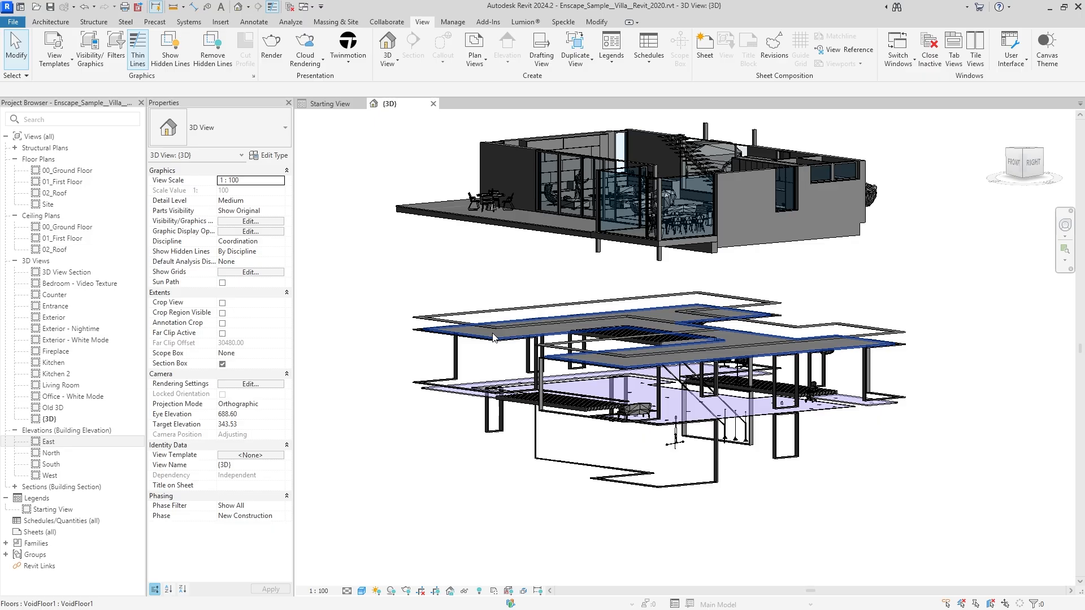
{"action": "middle_click_drag", "start_coordinate": [493, 337], "coordinate": [690, 419], "text": "shift"}
{"action": "scroll", "coordinate": [711, 325], "scroll_direction": "up", "scroll_amount": 5}
{"action": "scroll", "coordinate": [716, 385], "scroll_direction": "down", "scroll_amount": 2}
{"action": "scroll", "coordinate": [613, 436], "scroll_direction": "down", "scroll_amount": 4}
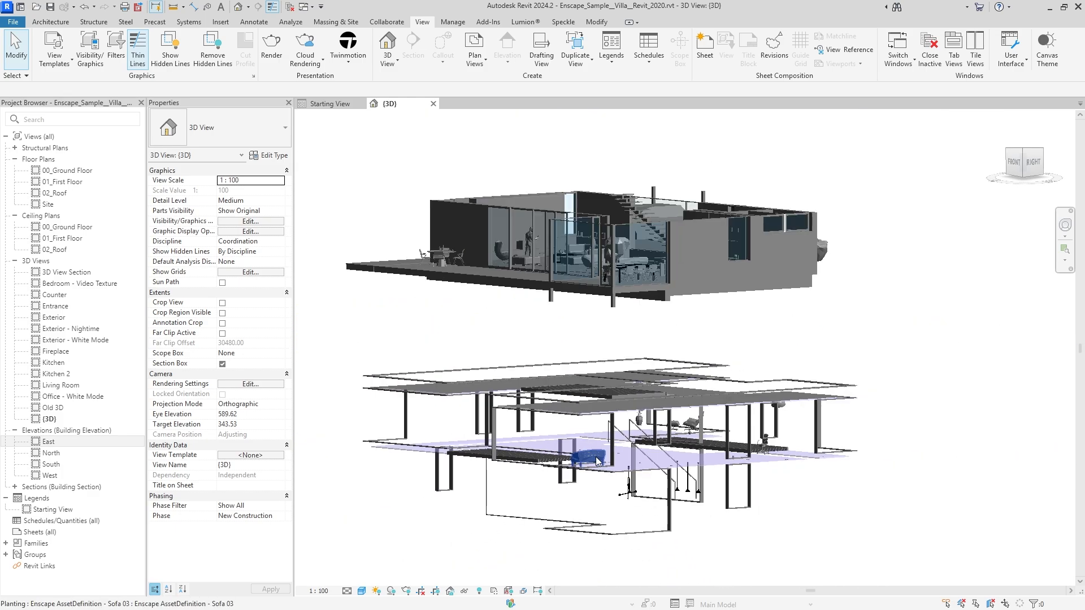
Step: Open the first-floor displacement set for editing, examine the undisplaced frames and furniture below from several angles, and finish editing
{"action": "middle_click_drag", "start_coordinate": [613, 435], "coordinate": [656, 218], "text": "shift"}
{"action": "left_click", "coordinate": [656, 218]}
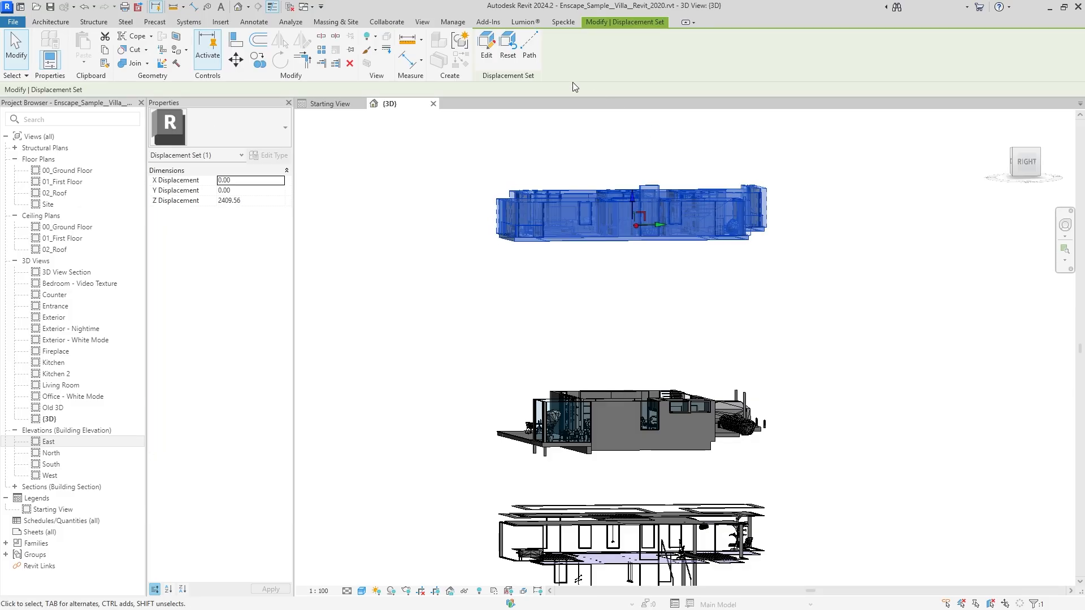
{"action": "left_click", "coordinate": [486, 54]}
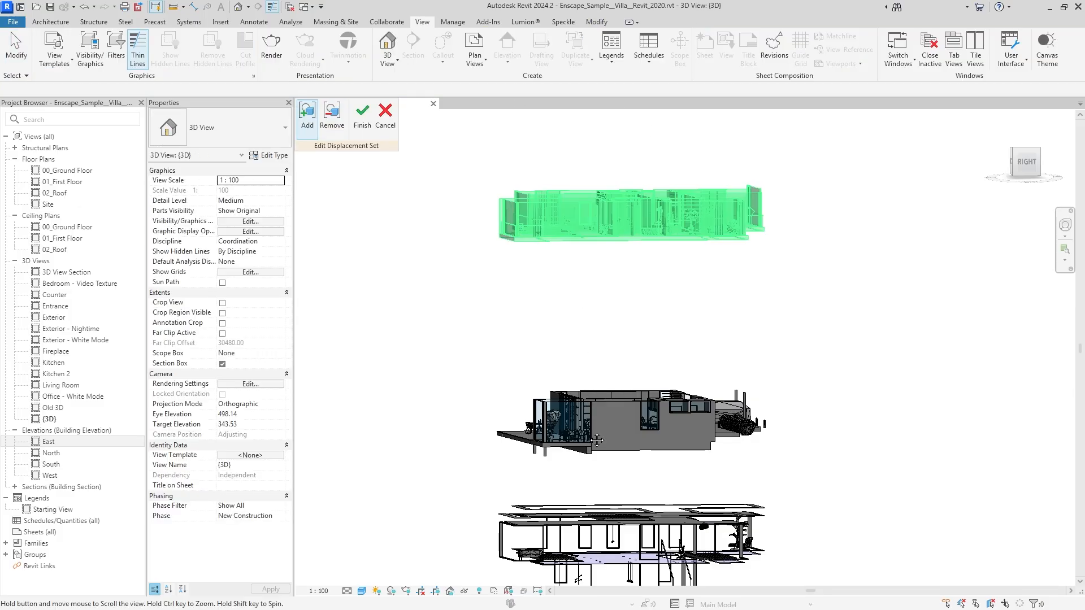
{"action": "middle_click_drag", "start_coordinate": [606, 569], "coordinate": [600, 451]}
{"action": "scroll", "coordinate": [579, 450], "scroll_direction": "up", "scroll_amount": 5}
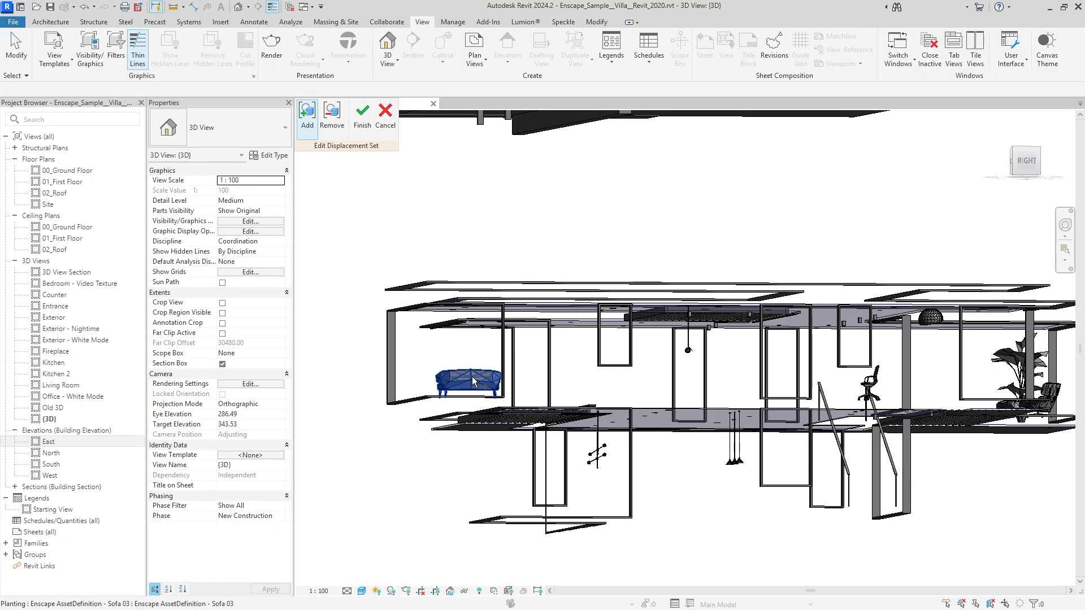
{"action": "middle_click_drag", "start_coordinate": [547, 382], "coordinate": [702, 394], "text": "shift"}
{"action": "scroll", "coordinate": [730, 392], "scroll_direction": "up", "scroll_amount": 3}
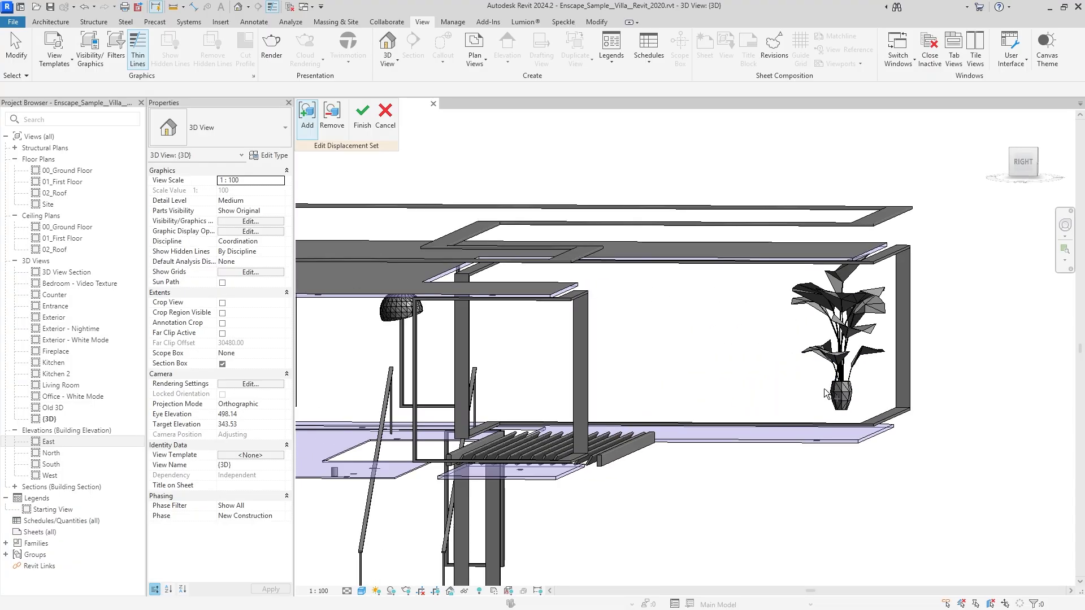
{"action": "middle_click_drag", "start_coordinate": [830, 390], "coordinate": [711, 399], "text": "shift"}
{"action": "scroll", "coordinate": [712, 399], "scroll_direction": "down", "scroll_amount": 3}
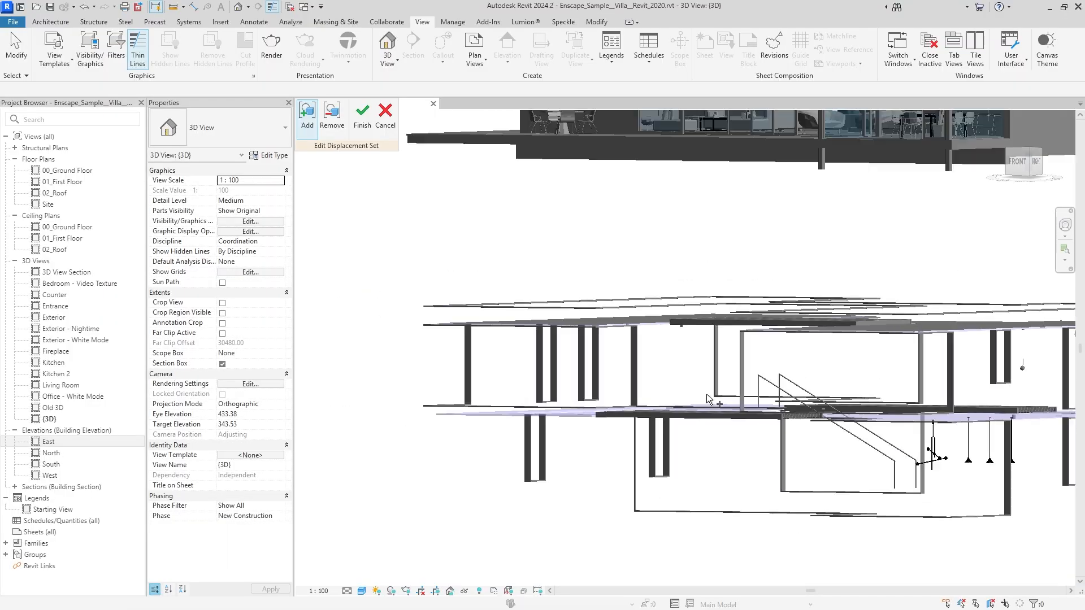
{"action": "middle_click_drag", "start_coordinate": [818, 368], "coordinate": [719, 382]}
{"action": "left_click", "coordinate": [359, 117]}
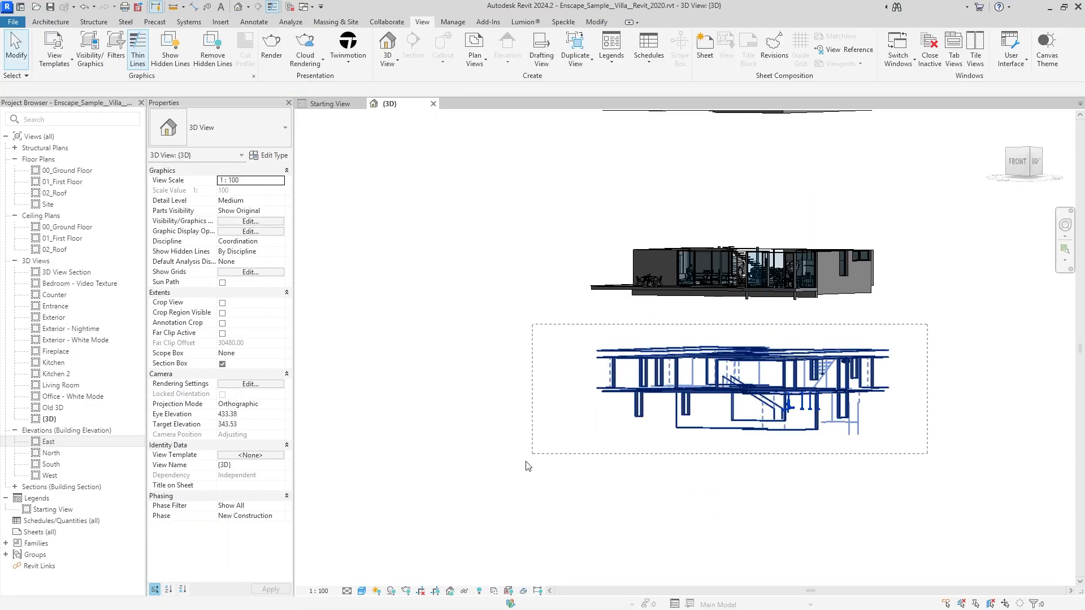
Step: Hide all the undisplaced leftover elements beneath the raised ground floor in this view and review the exploded floors
{"action": "left_click", "coordinate": [786, 388]}
{"action": "right_click", "coordinate": [779, 387]}
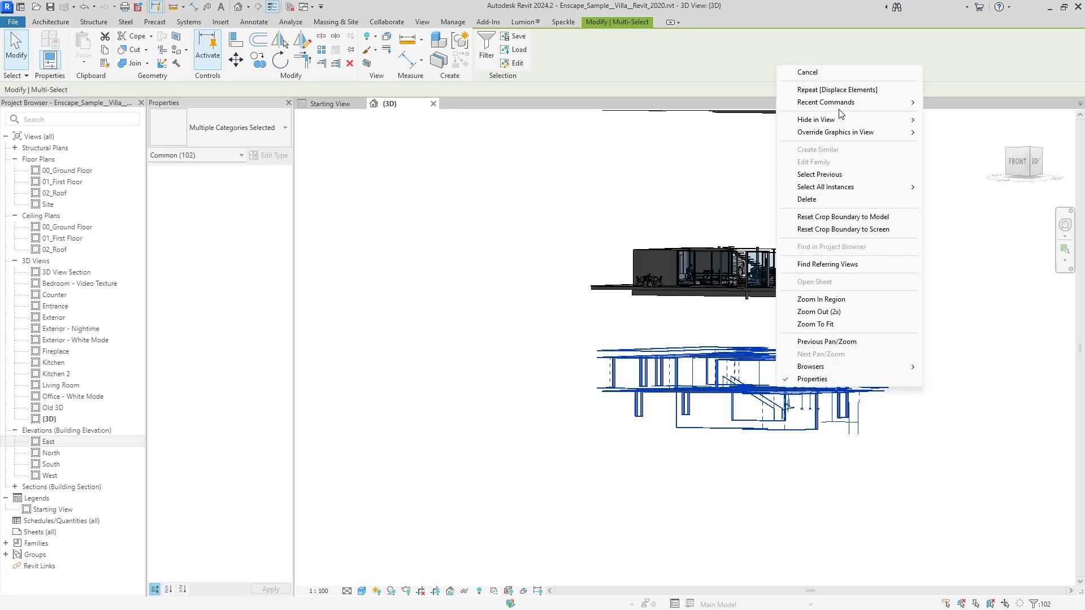
{"action": "mouse_move", "coordinate": [838, 123]}
{"action": "left_click", "coordinate": [955, 119]}
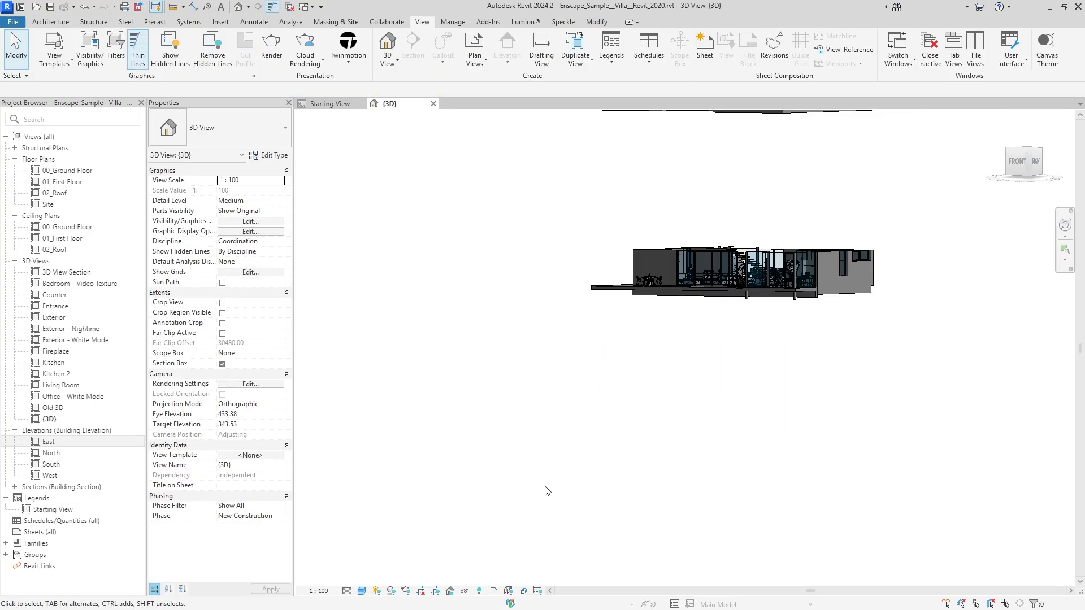
{"action": "left_click", "coordinate": [480, 592]}
{"action": "left_click", "coordinate": [480, 592]}
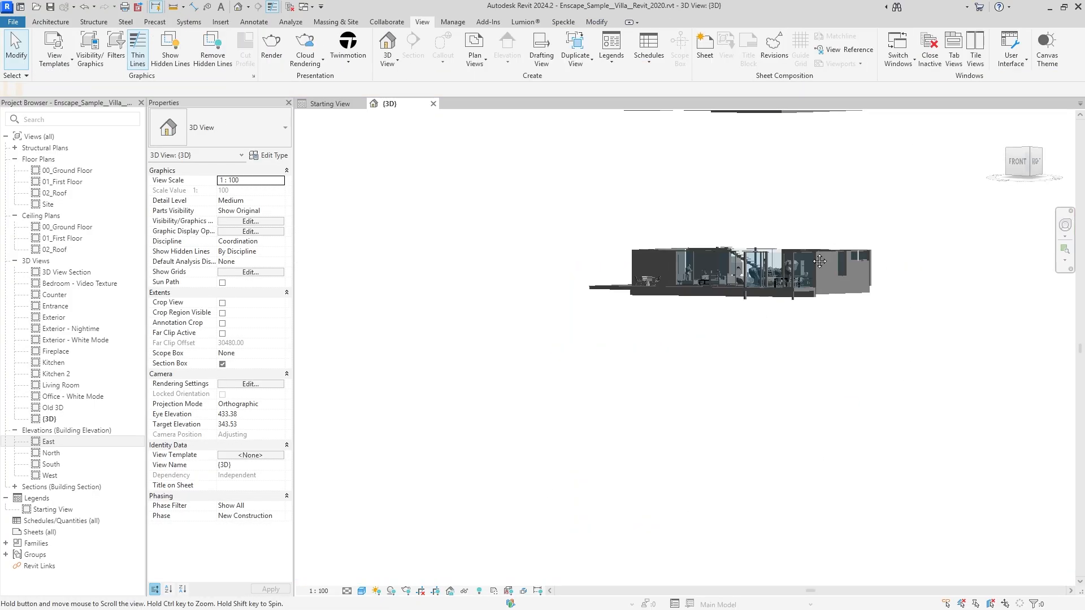
{"action": "middle_click_drag", "start_coordinate": [819, 261], "coordinate": [744, 424]}
{"action": "middle_click_drag", "start_coordinate": [684, 302], "coordinate": [683, 364], "text": "shift"}
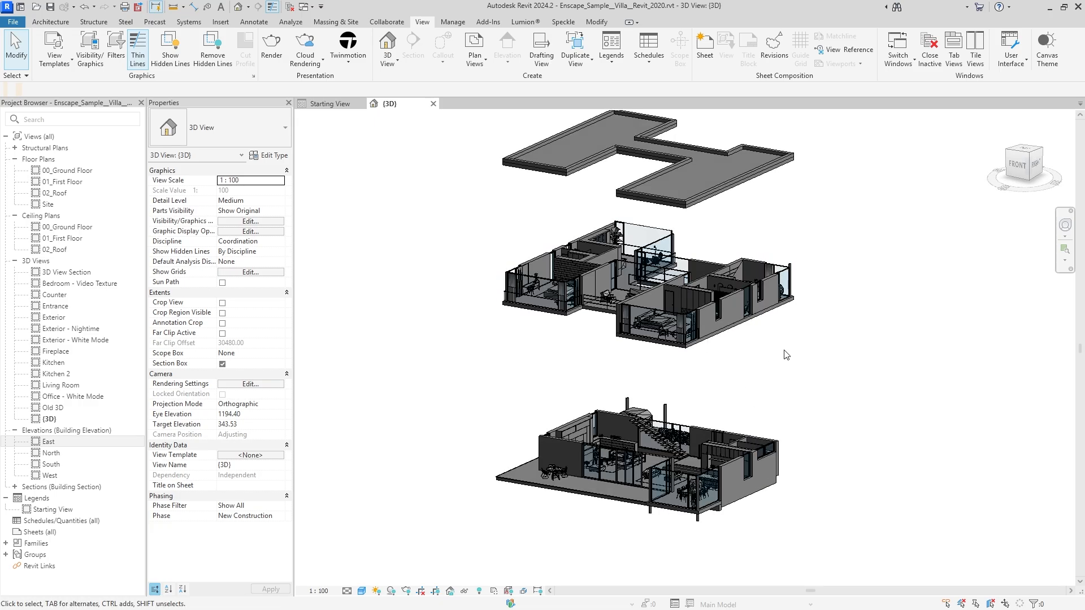
{"action": "scroll", "coordinate": [787, 355], "scroll_direction": "down", "scroll_amount": 1}
{"action": "scroll", "coordinate": [793, 343], "scroll_direction": "down", "scroll_amount": 1}
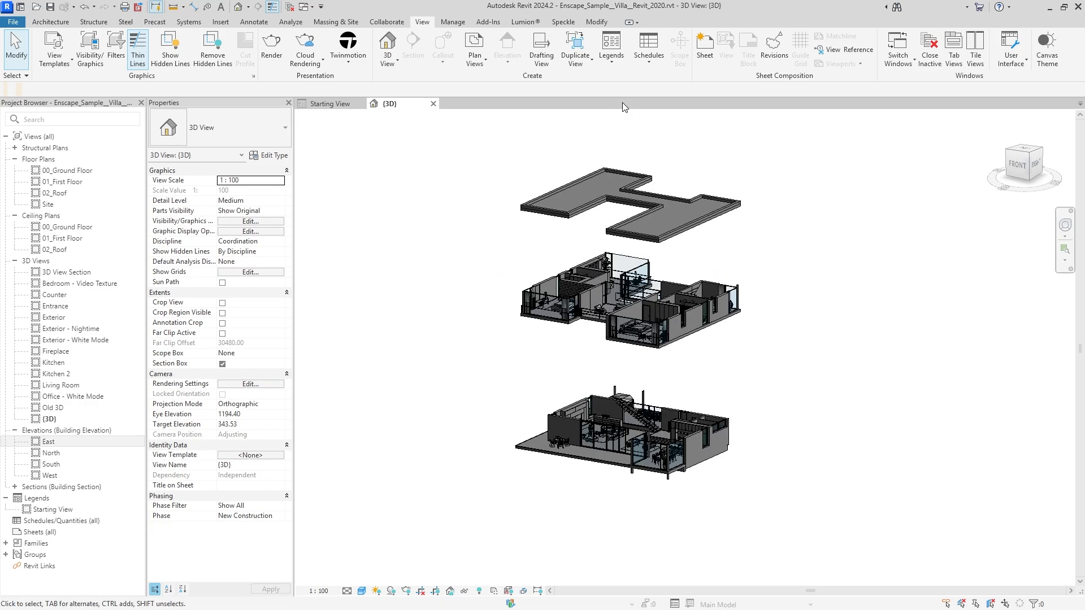
Step: Draw a straight Wall_30 architectural wall 1400 long in front of the exploded villa and turn off the view's section box
{"action": "left_click", "coordinate": [52, 23]}
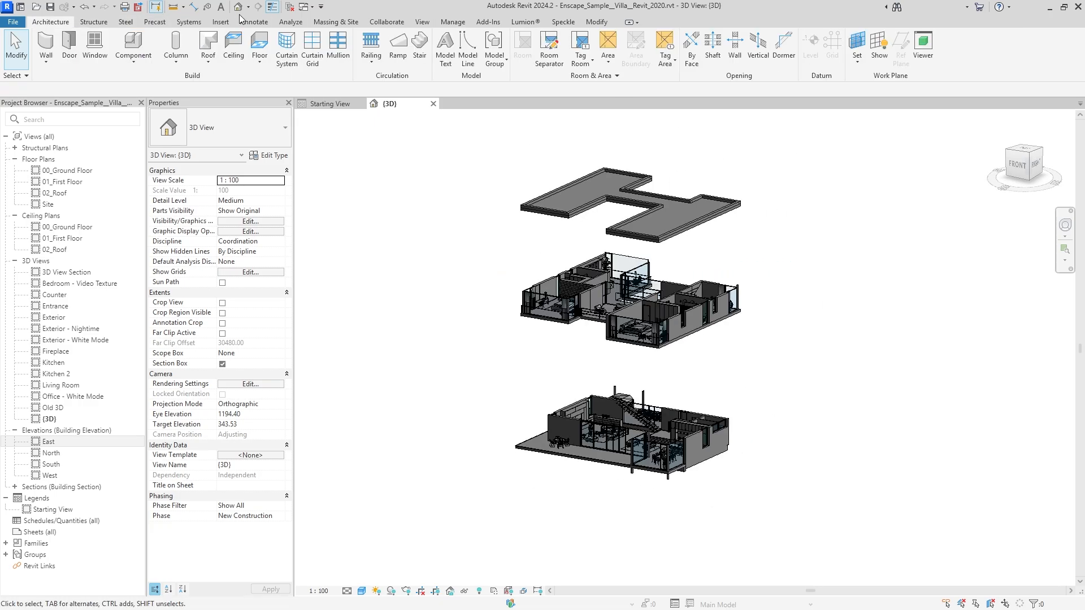
{"action": "left_click", "coordinate": [46, 56]}
{"action": "left_click", "coordinate": [62, 81]}
{"action": "middle_click_drag", "start_coordinate": [725, 397], "coordinate": [547, 436], "text": "shift"}
{"action": "left_click", "coordinate": [546, 434]}
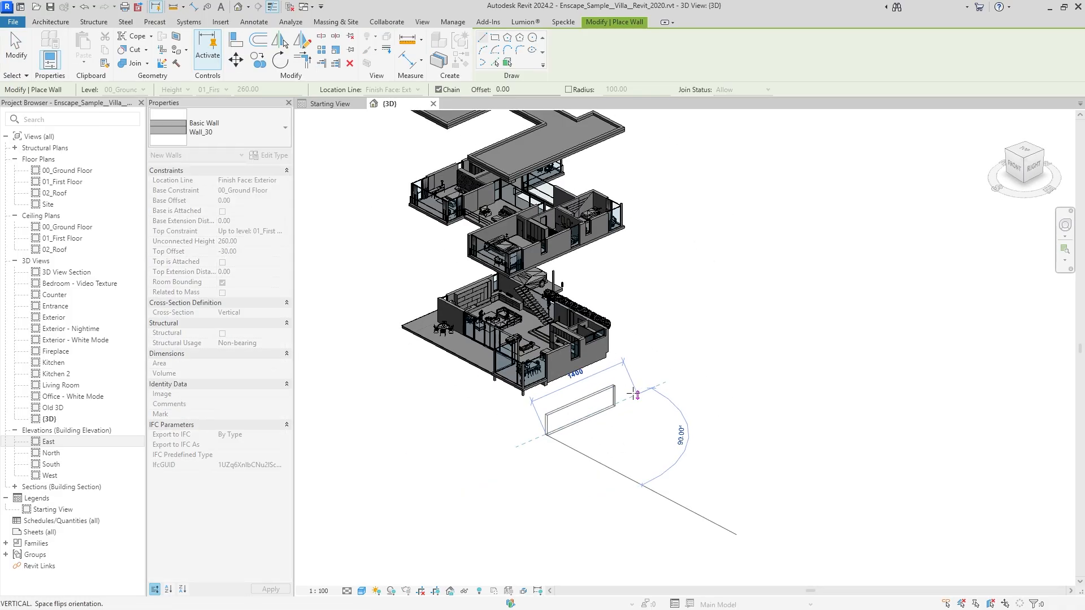
{"action": "left_click", "coordinate": [636, 394]}
{"action": "key", "text": "Escape"}
{"action": "key", "text": "Escape"}
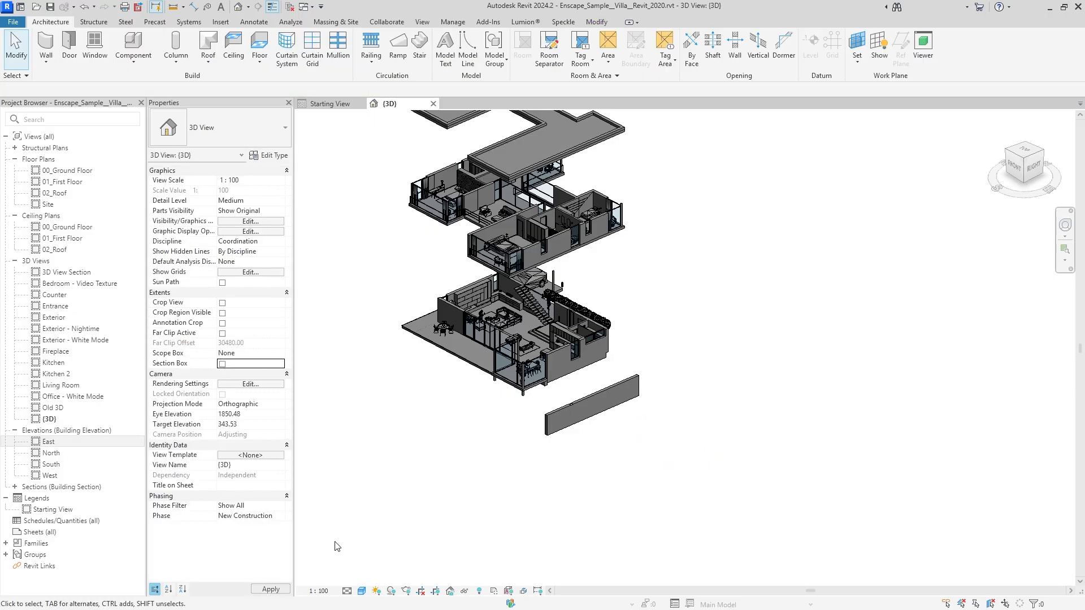
Step: Set the new wall's top constraint to Up to level: 02_Roof
{"action": "left_click", "coordinate": [595, 395]}
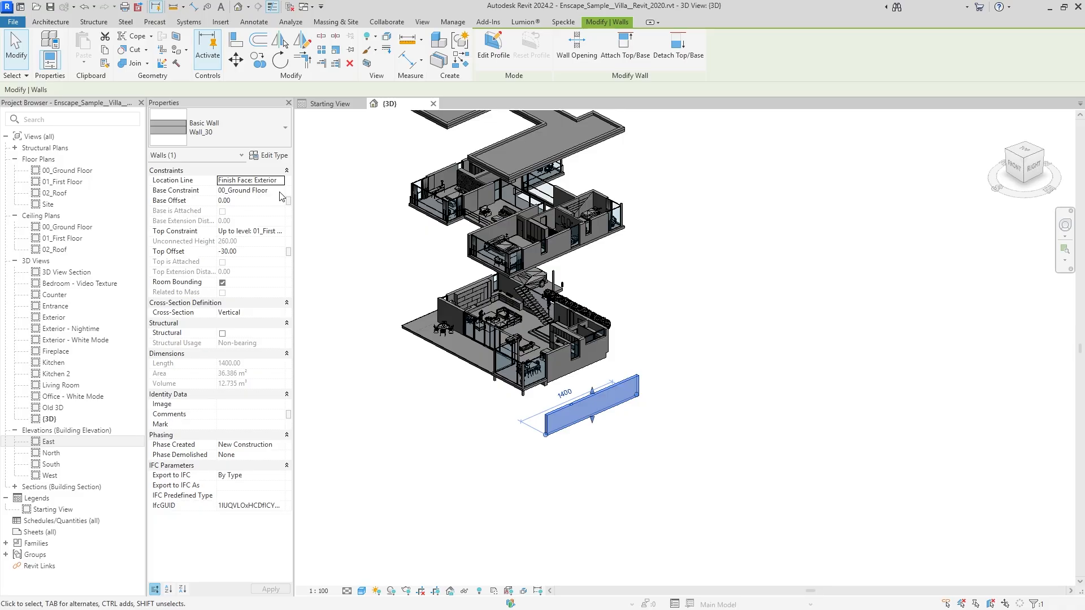
{"action": "left_click", "coordinate": [279, 233]}
{"action": "left_click", "coordinate": [278, 284]}
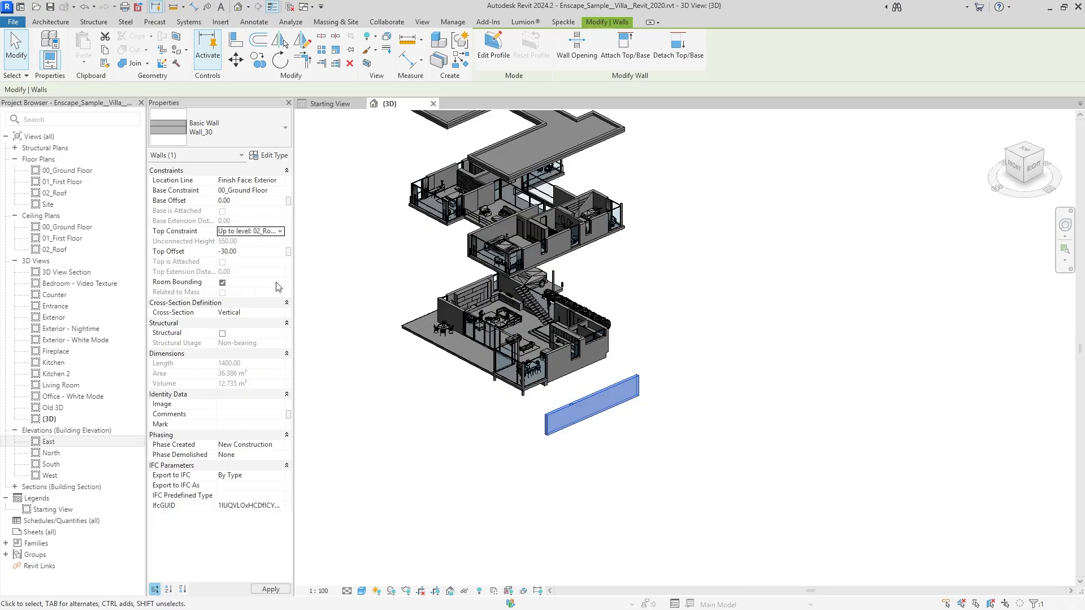
{"action": "left_click", "coordinate": [650, 424]}
{"action": "scroll", "coordinate": [575, 433], "scroll_direction": "up", "scroll_amount": 4}
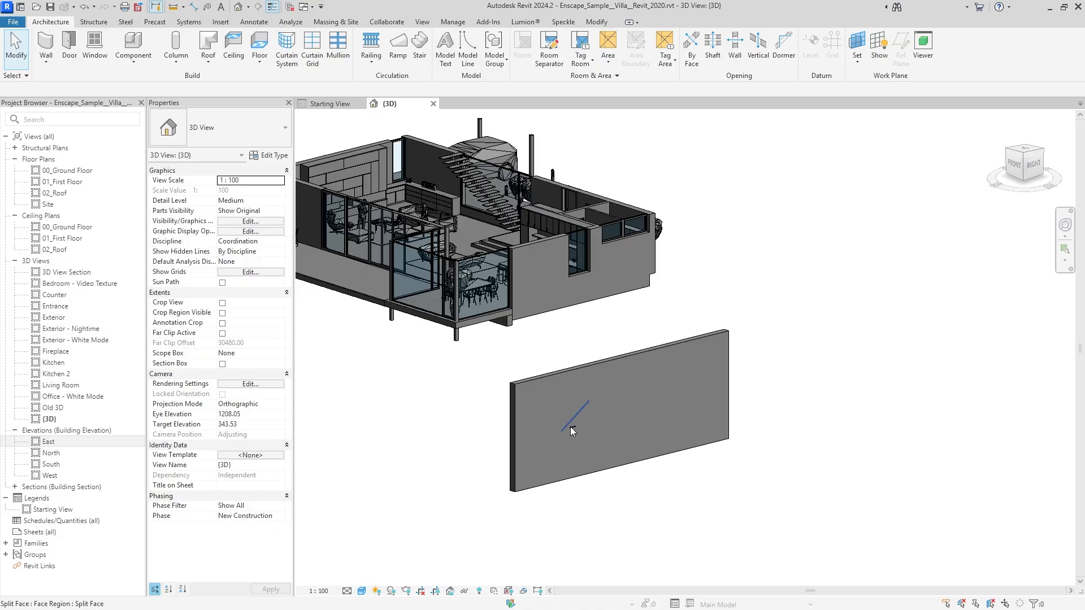
Step: Add the two-storey-high wall to the ground-floor displacement set and inspect it from the side
{"action": "middle_click_drag", "start_coordinate": [576, 367], "coordinate": [551, 296], "text": "shift"}
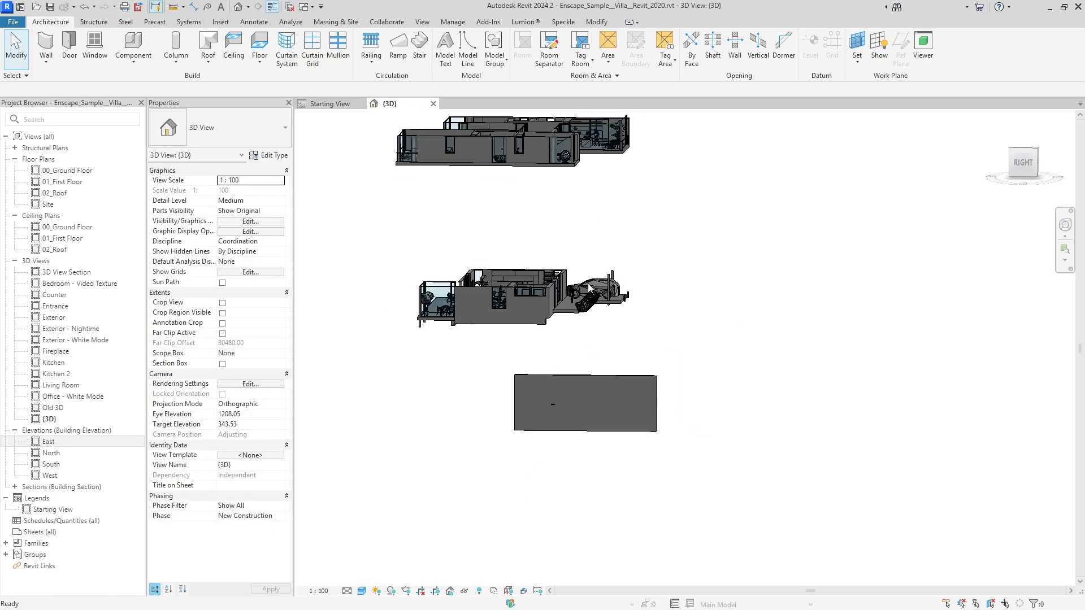
{"action": "left_click", "coordinate": [551, 296]}
{"action": "left_click", "coordinate": [486, 45]}
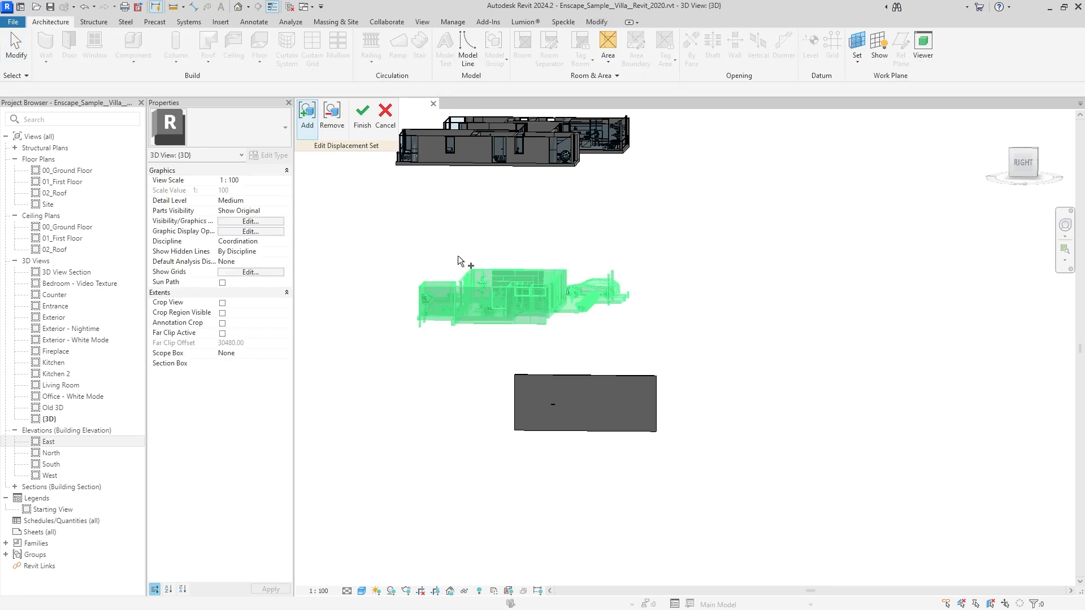
{"action": "left_click", "coordinate": [532, 377]}
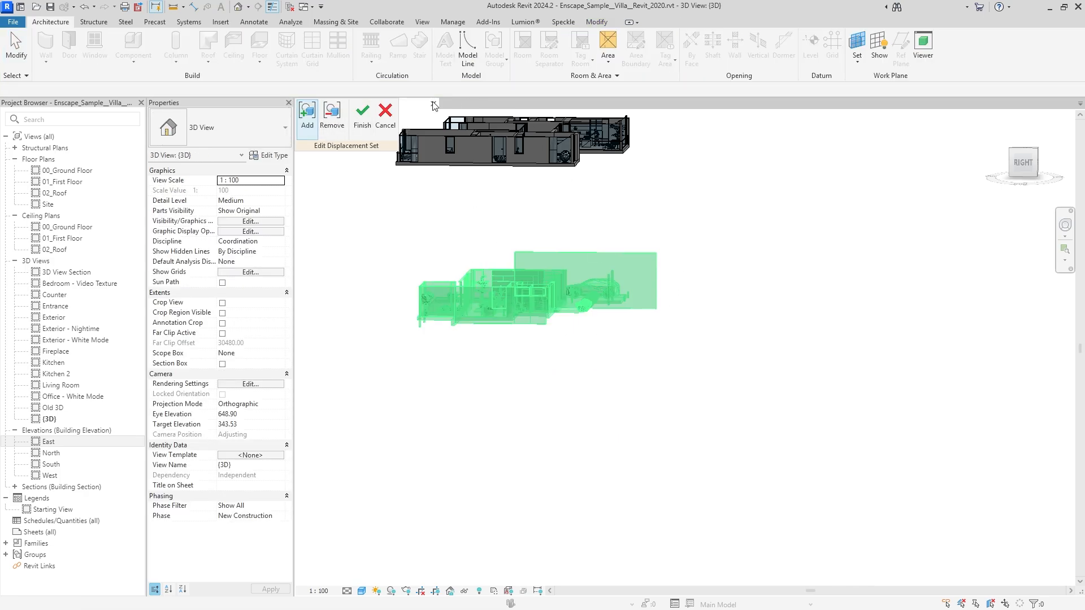
{"action": "left_click", "coordinate": [362, 118]}
{"action": "middle_click_drag", "start_coordinate": [657, 306], "coordinate": [648, 275], "text": "shift"}
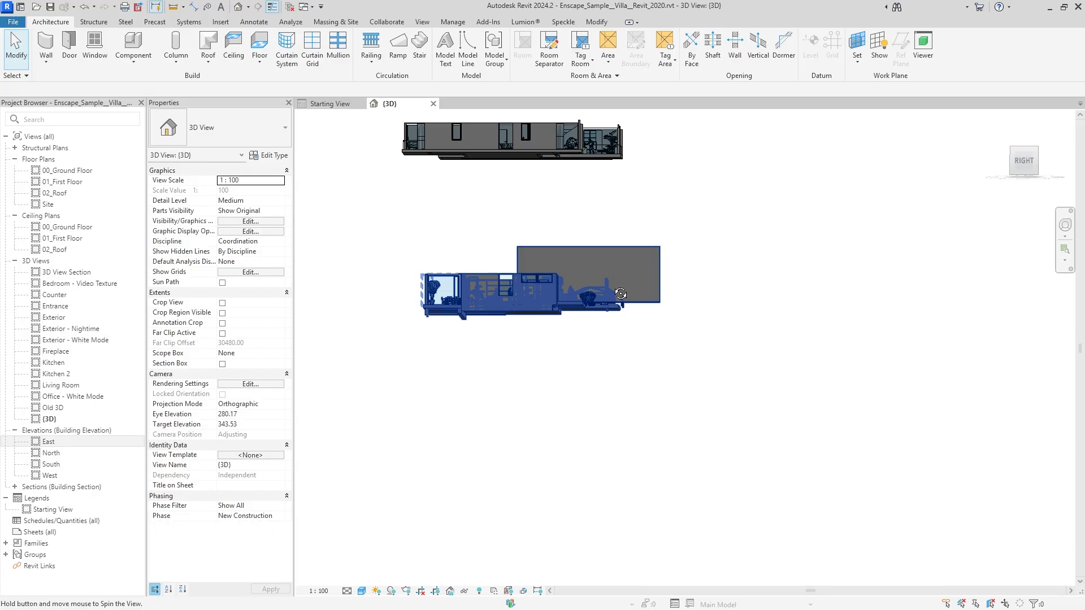
{"action": "scroll", "coordinate": [588, 273], "scroll_direction": "up", "scroll_amount": 3}
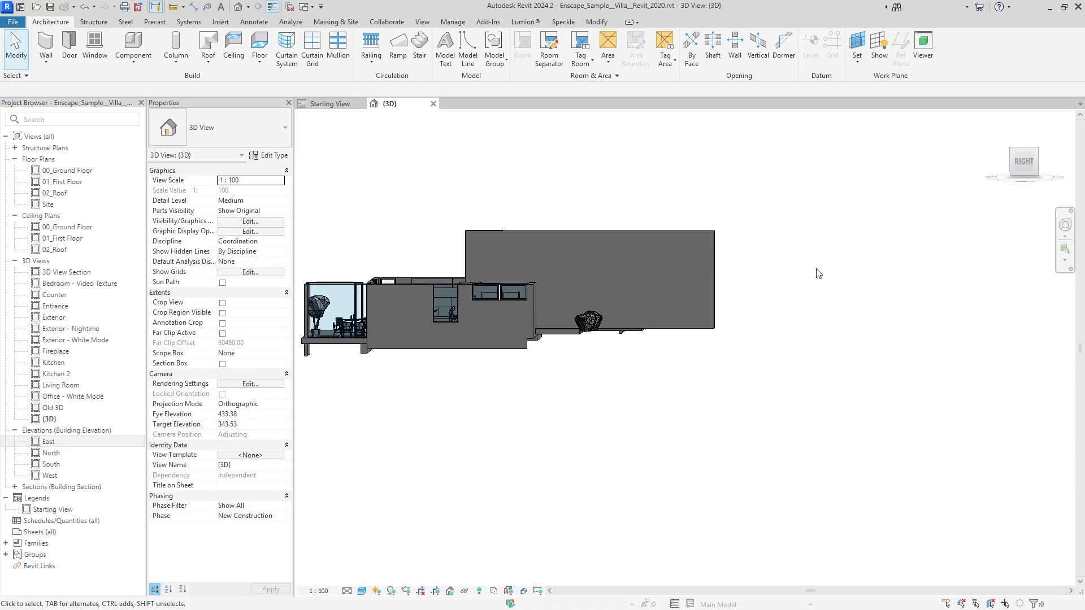
Step: Remove the two-storey-high wall from the ground-floor displacement set and finish editing
{"action": "left_click", "coordinate": [677, 238]}
{"action": "scroll", "coordinate": [690, 235], "scroll_direction": "down", "scroll_amount": 1}
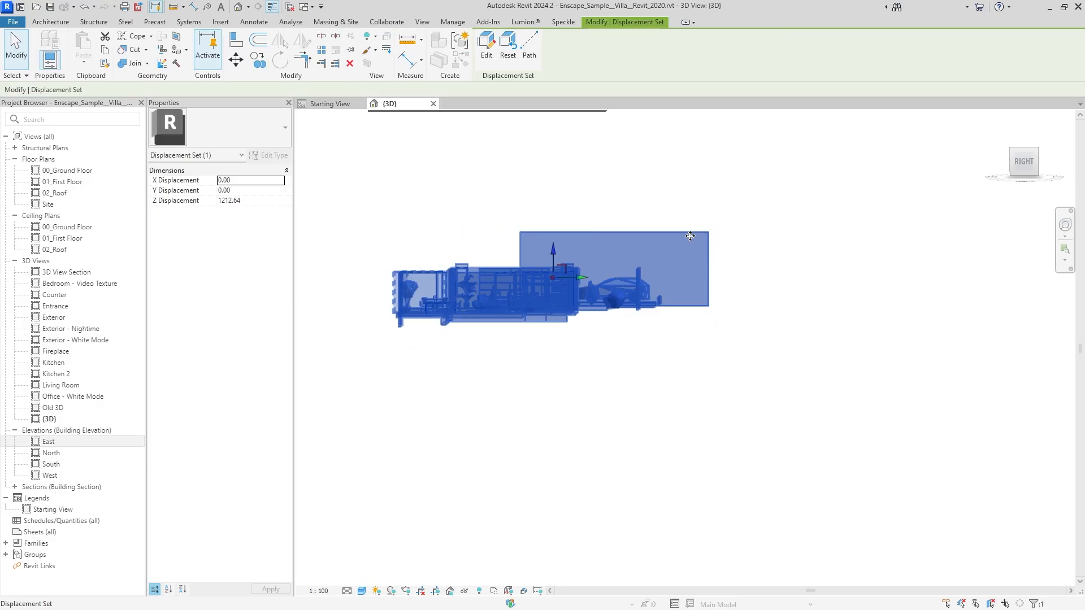
{"action": "left_click", "coordinate": [486, 43]}
{"action": "left_click", "coordinate": [331, 116]}
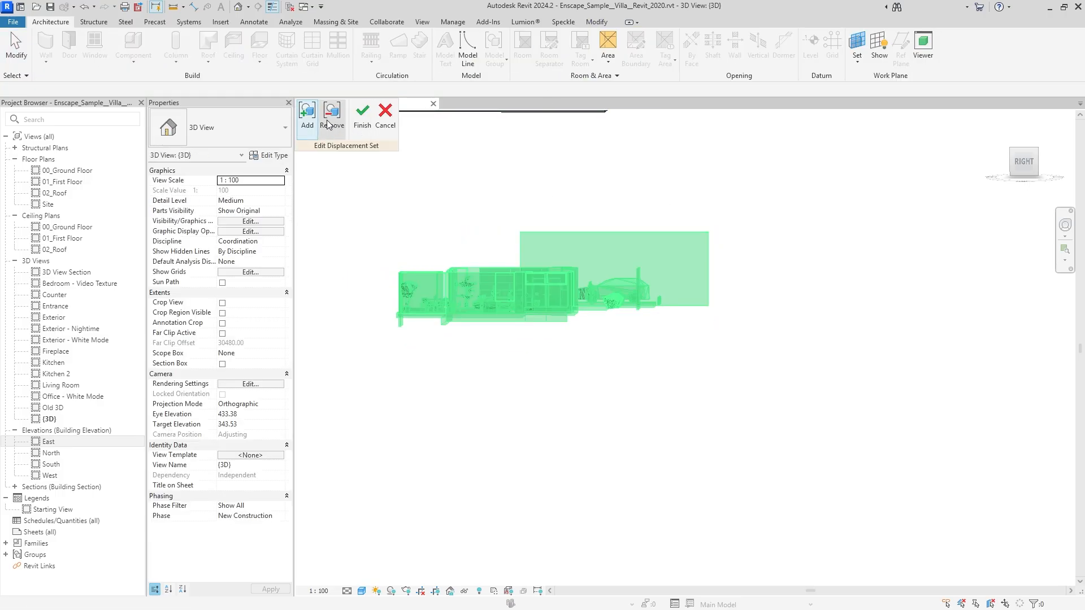
{"action": "left_click", "coordinate": [679, 235]}
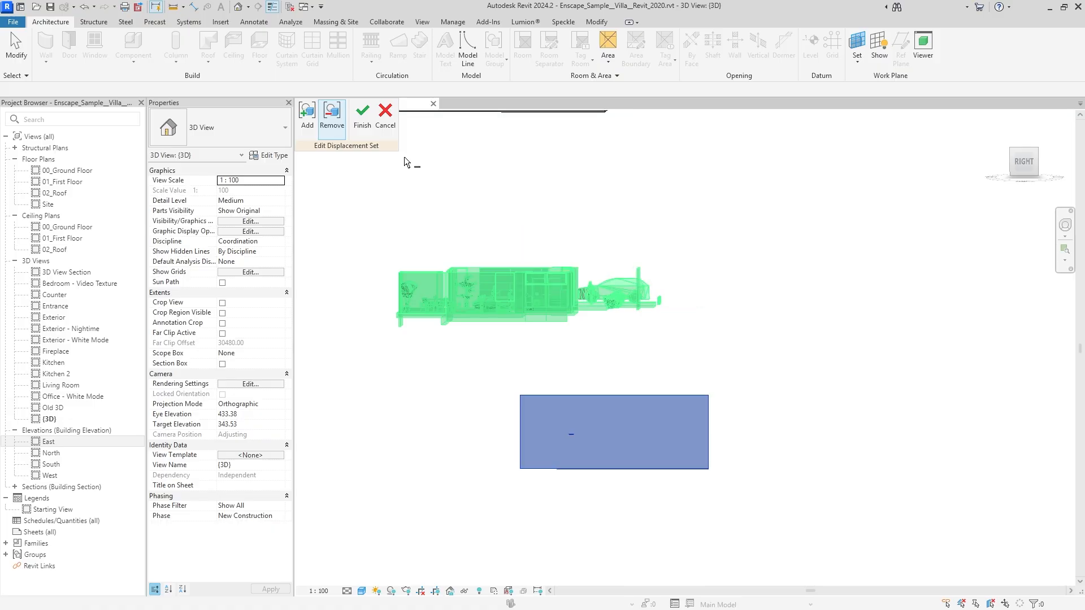
{"action": "left_click", "coordinate": [362, 124]}
Step: Set the wall's top constraint to Up to level: 01_First Floor and paste a copy of it aligned to the 01_First Floor level
{"action": "left_click", "coordinate": [703, 418]}
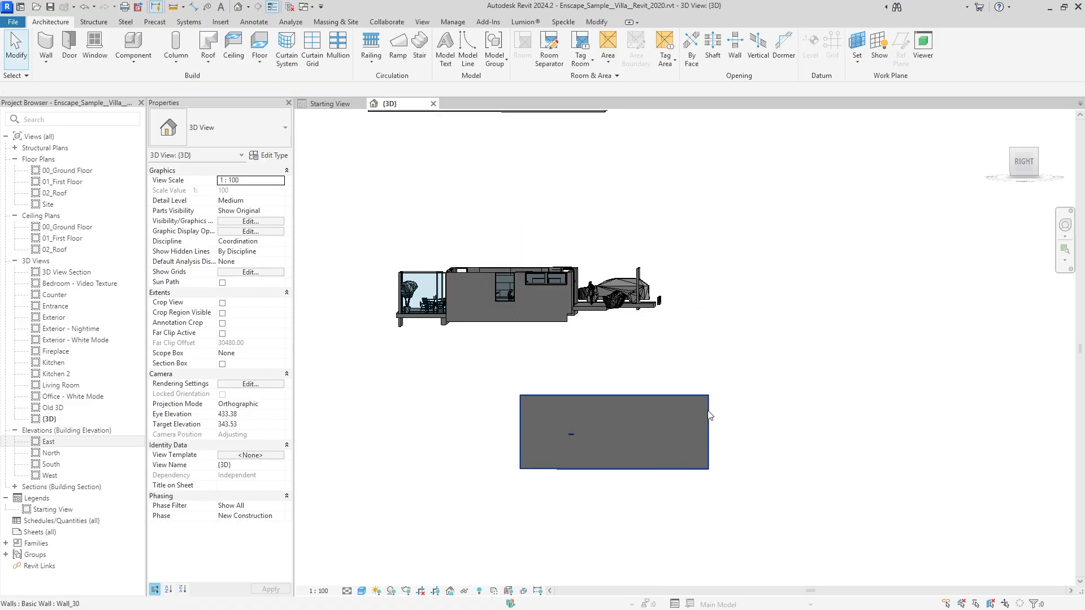
{"action": "left_click", "coordinate": [279, 233]}
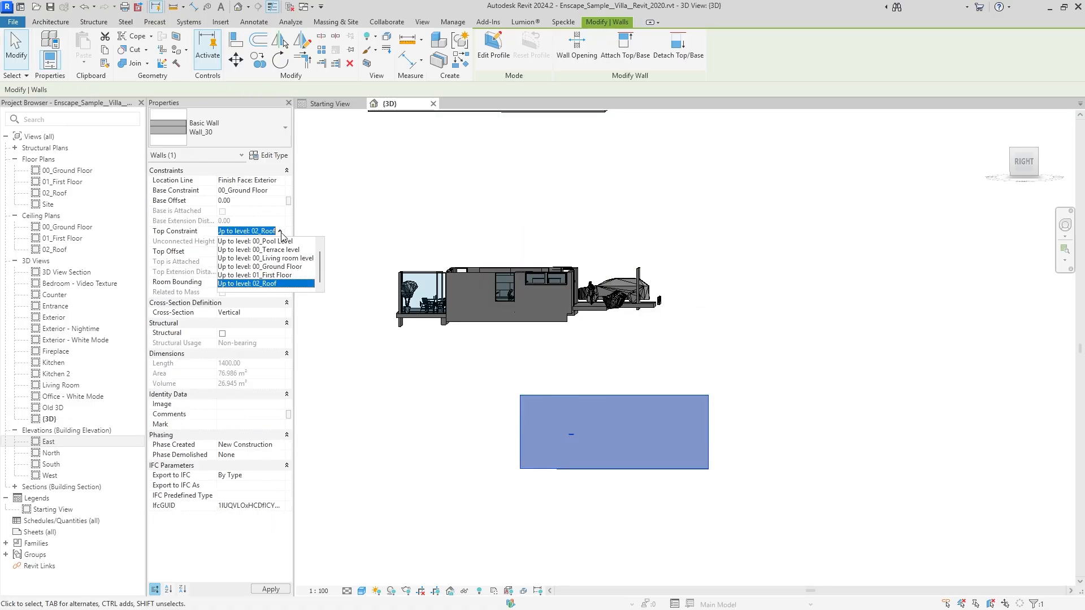
{"action": "left_click", "coordinate": [276, 275]}
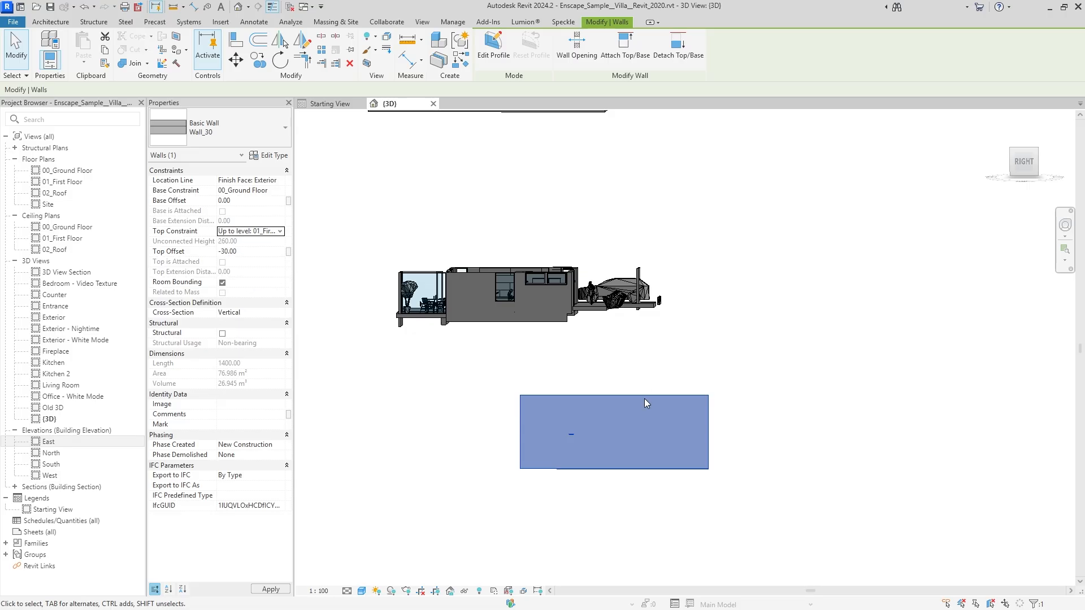
{"action": "left_click", "coordinate": [105, 51]}
{"action": "left_click", "coordinate": [84, 63]}
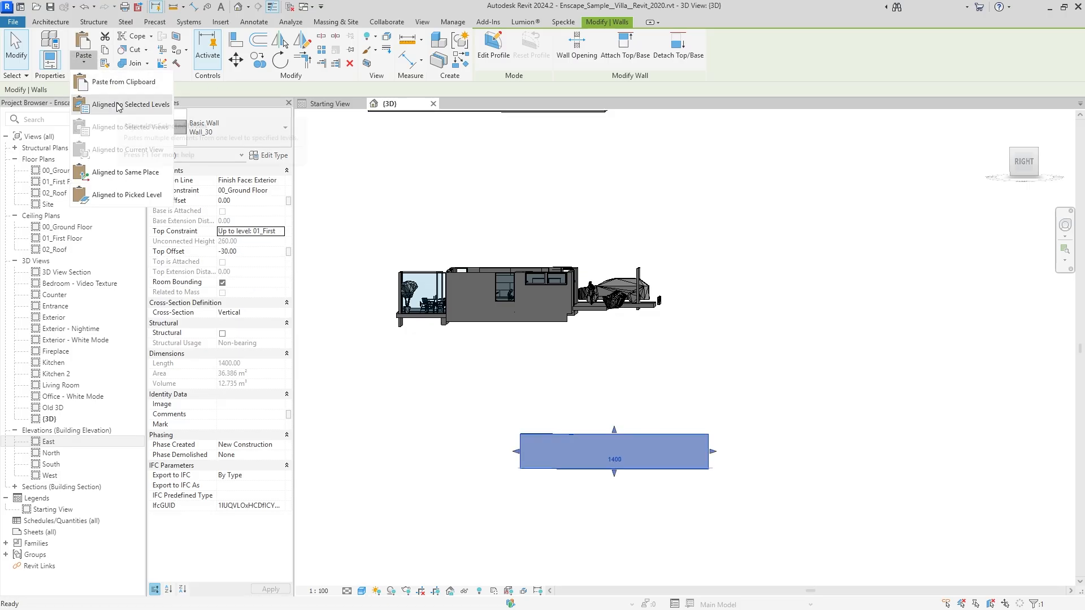
{"action": "left_click", "coordinate": [121, 100]}
{"action": "left_click", "coordinate": [494, 268]}
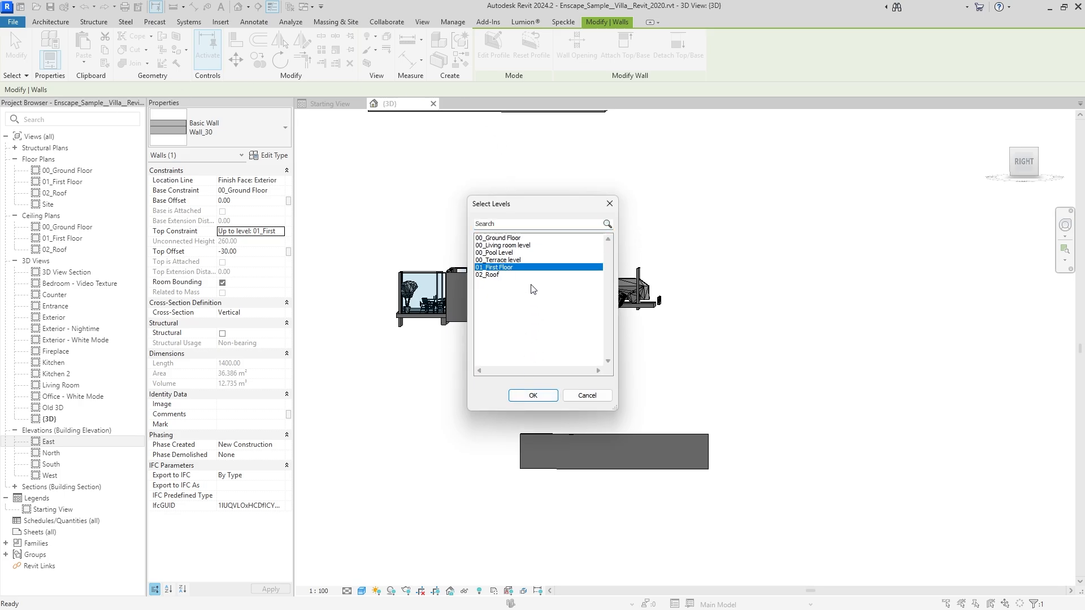
{"action": "left_click", "coordinate": [532, 394]}
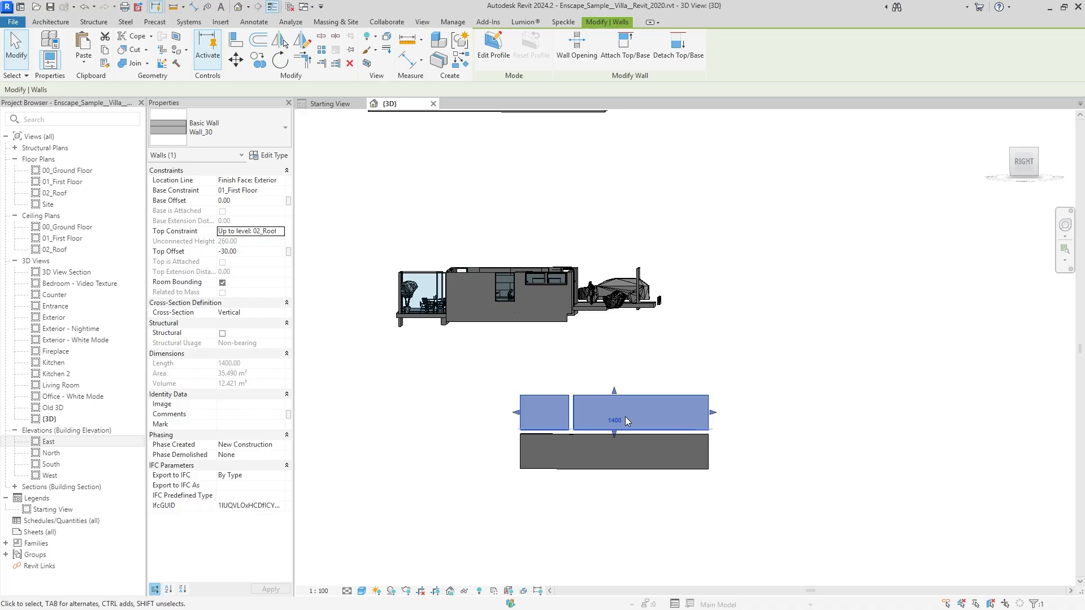
Step: Add the lower of the two stacked walls to the ground-floor displacement set and finish editing
{"action": "left_click", "coordinate": [561, 292]}
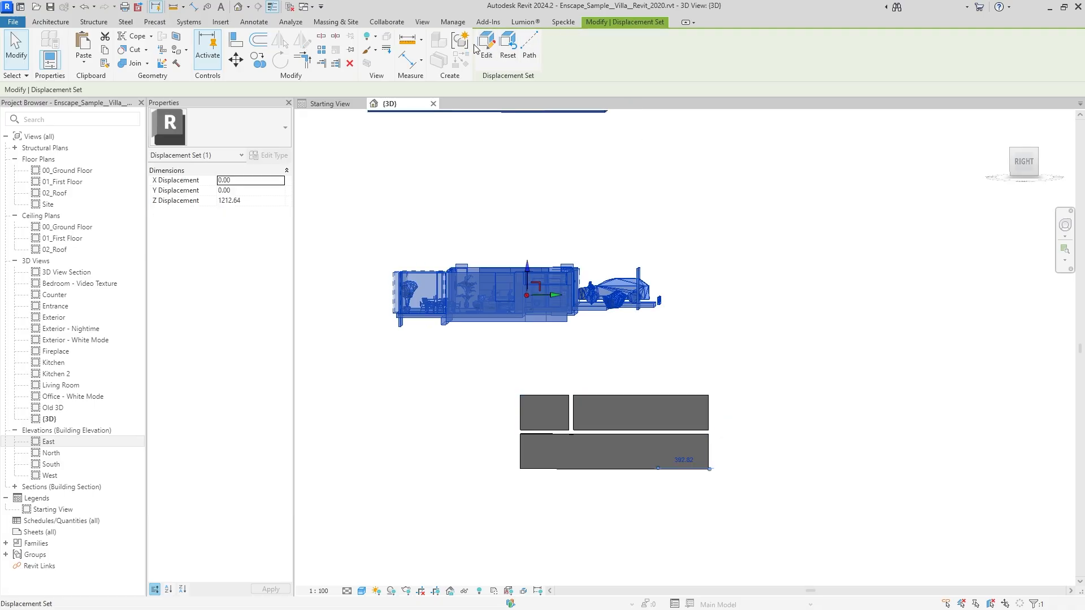
{"action": "left_click", "coordinate": [477, 48]}
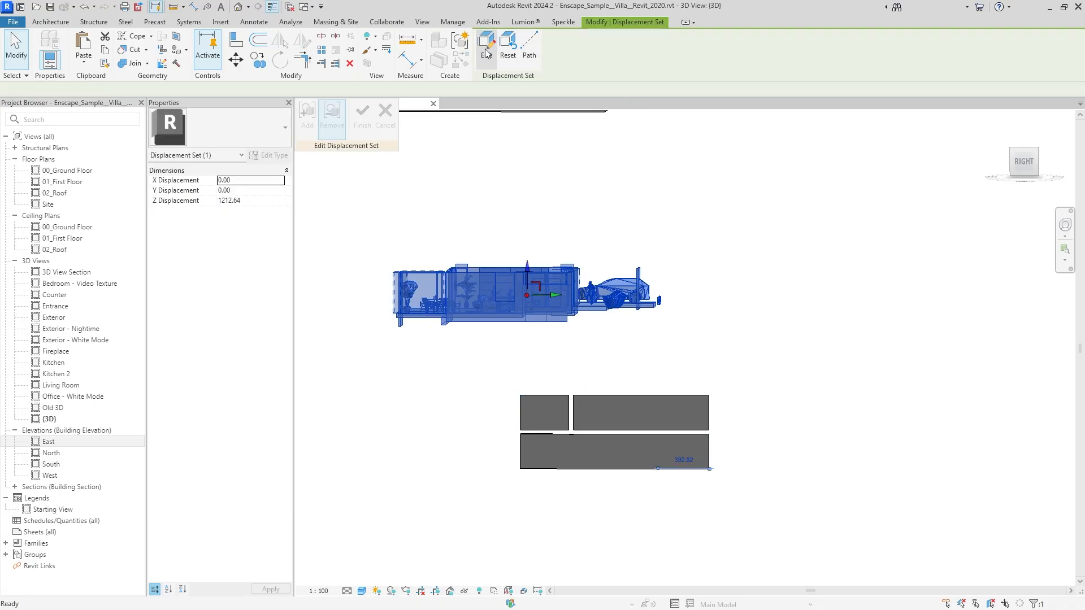
{"action": "left_click", "coordinate": [609, 432]}
{"action": "left_click", "coordinate": [363, 116]}
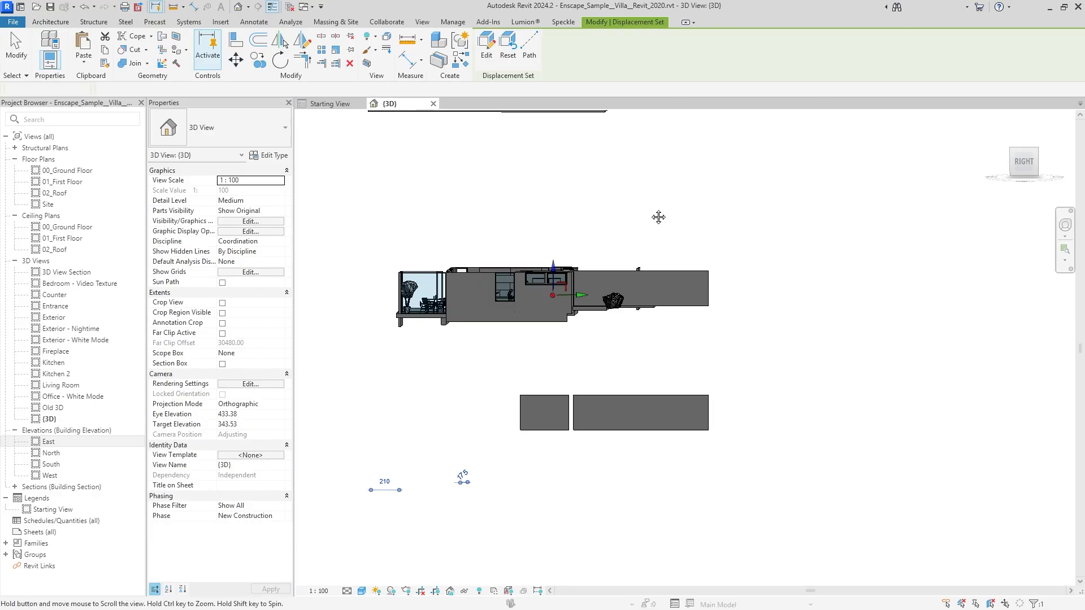
{"action": "middle_click_drag", "start_coordinate": [659, 217], "coordinate": [657, 313]}
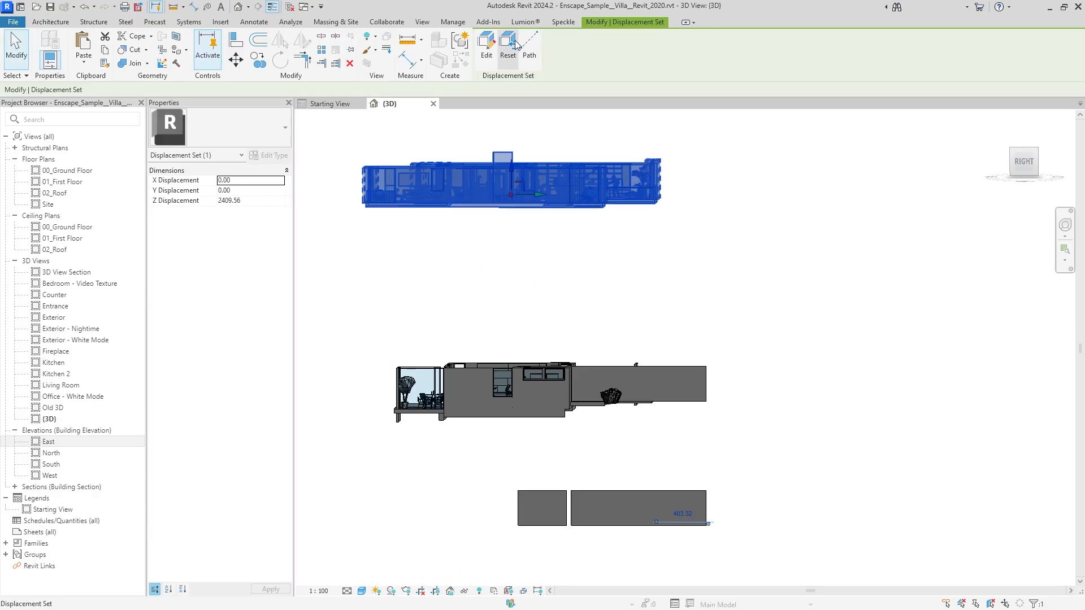
Step: Add the two remaining wall pieces below the model to the first-floor displacement set and finish editing
{"action": "left_click", "coordinate": [486, 43]}
{"action": "left_click", "coordinate": [546, 517]}
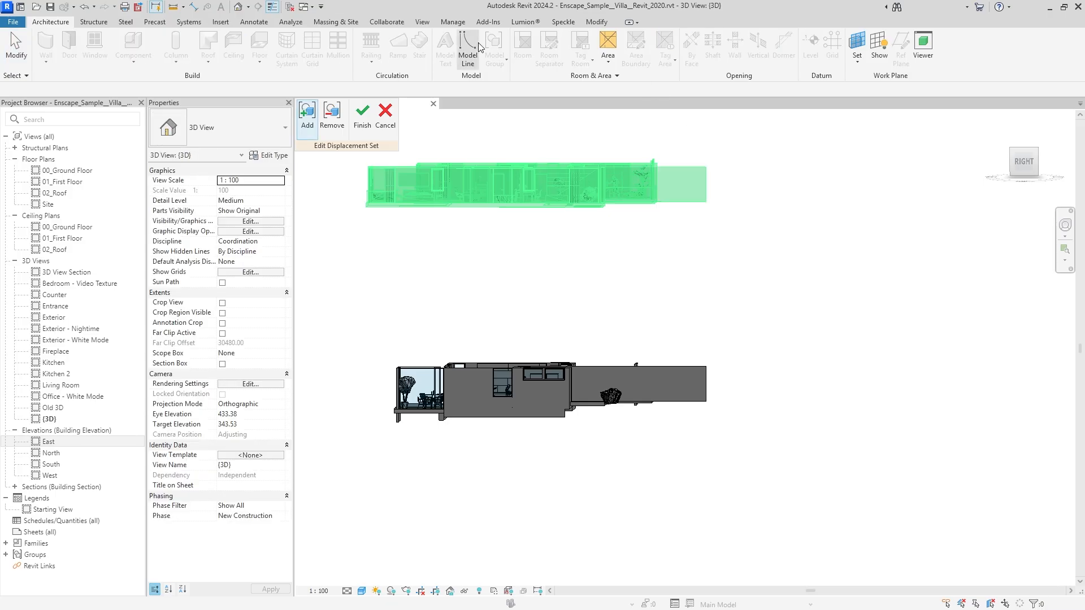
{"action": "left_click", "coordinate": [363, 118]}
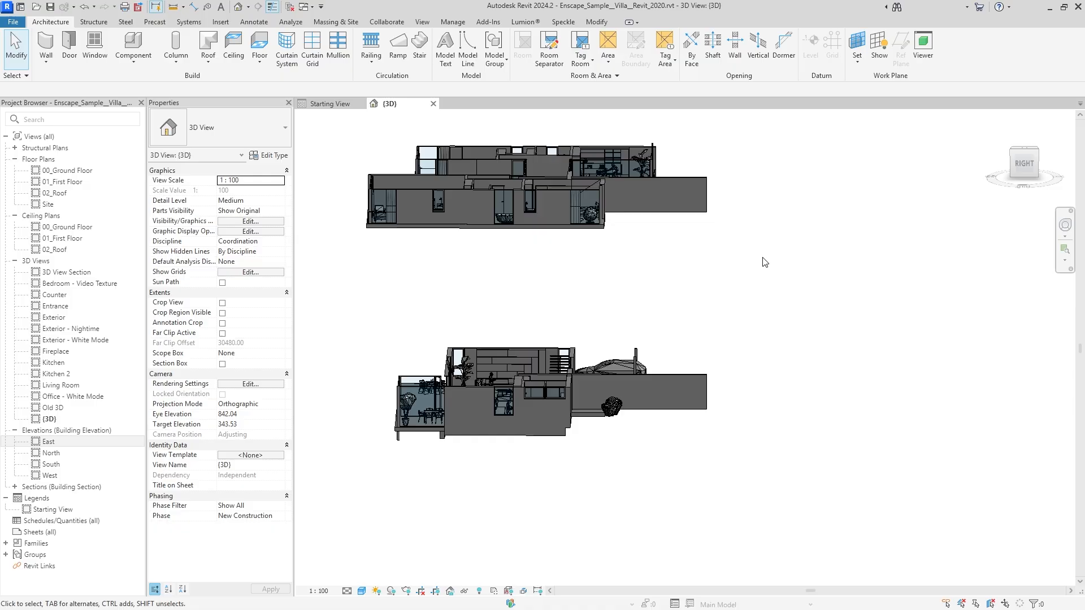
{"action": "mouse_move", "coordinate": [771, 276]}
{"action": "middle_mouse_down", "text": "shift"}
{"action": "mouse_move", "coordinate": [772, 263]}
{"action": "mouse_move", "coordinate": [773, 275]}
{"action": "middle_mouse_up", "text": "shift"}
Step: Undo the additions of the stacked walls to the ground-floor and first-floor displacement sets
{"action": "key", "text": "ctrl+z"}
{"action": "key", "text": "ctrl+z"}
{"action": "key", "text": "ctrl+z"}
{"action": "key", "text": "ctrl+z"}
{"action": "key", "text": "ctrl+z"}
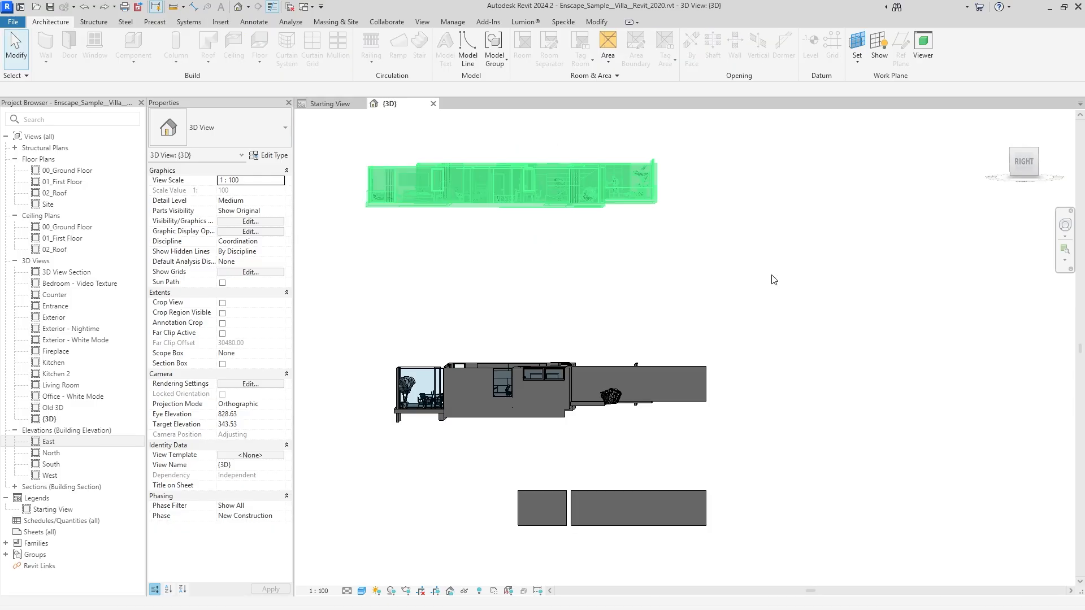
{"action": "key", "text": "ctrl+z"}
{"action": "key", "text": "ctrl+z"}
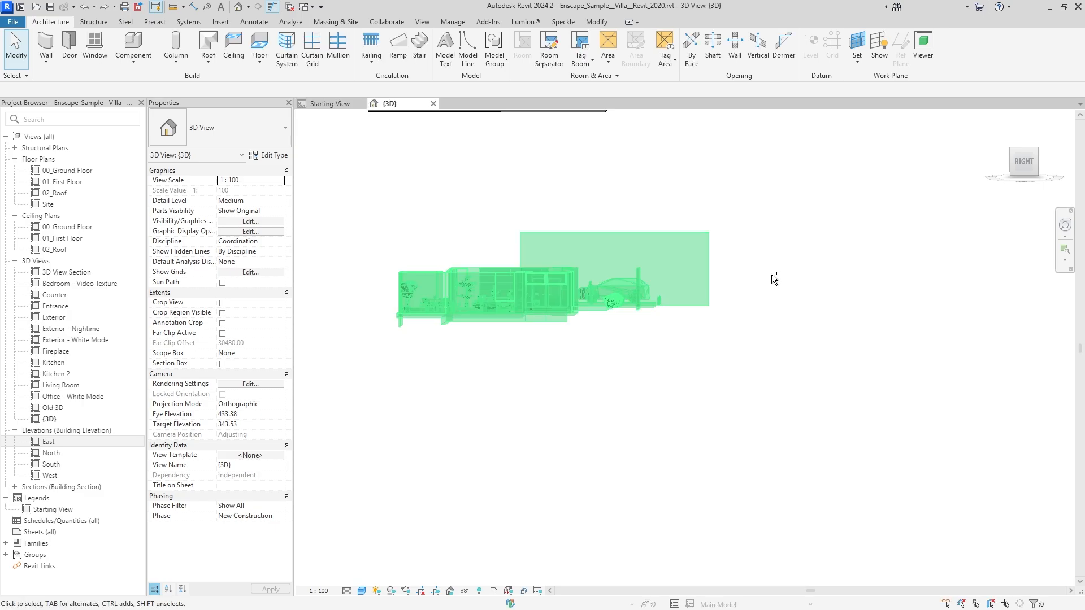
{"action": "key", "text": "ctrl+z"}
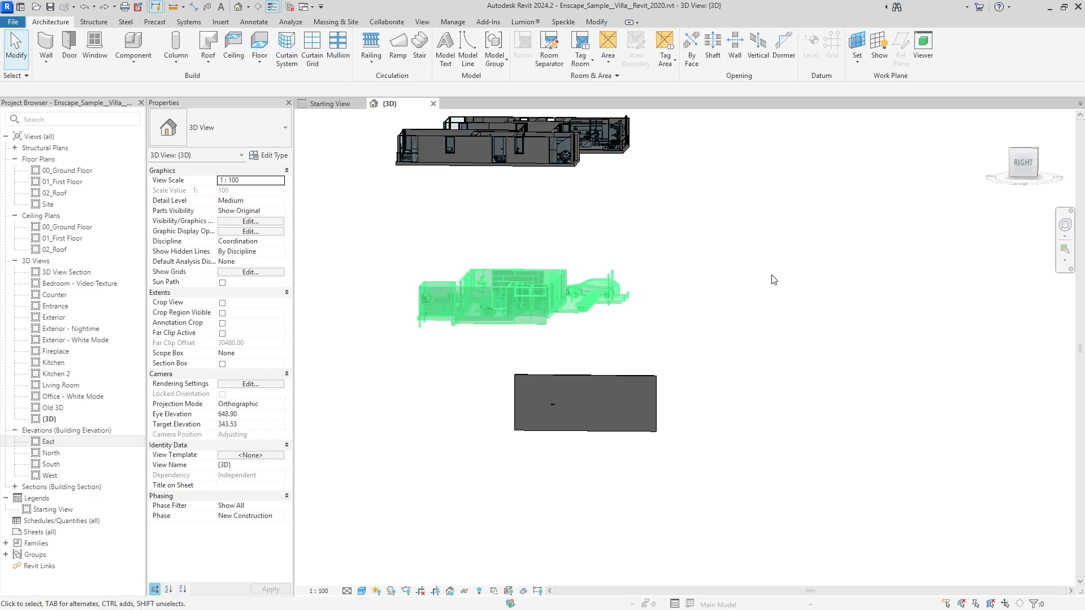
Step: Delete the two stacked walls beside the villa
{"action": "left_click", "coordinate": [555, 404]}
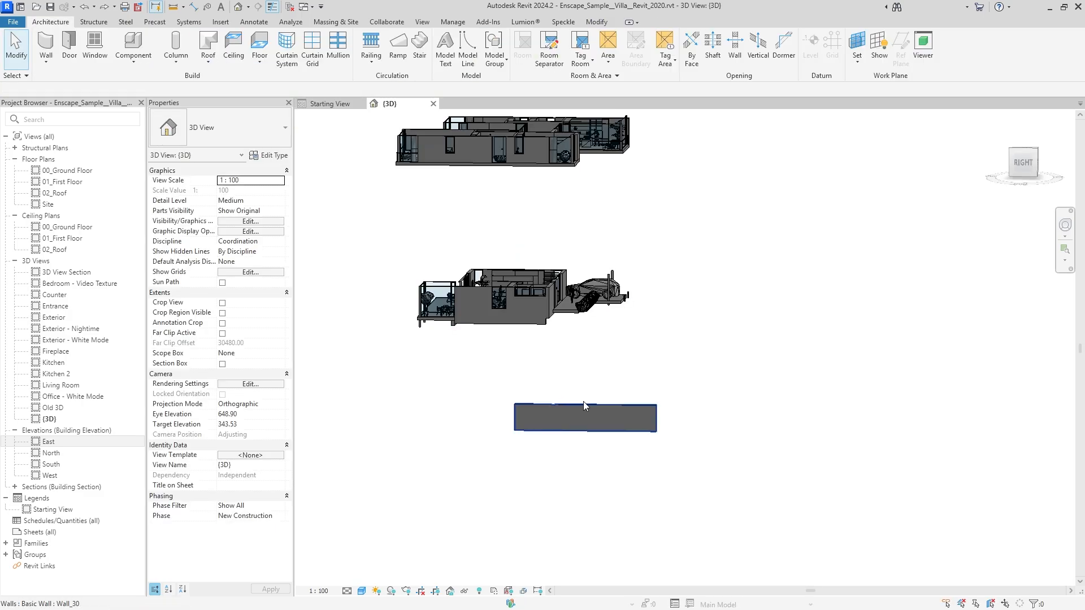
{"action": "left_click", "coordinate": [676, 404]}
{"action": "middle_click_drag", "start_coordinate": [676, 404], "coordinate": [799, 276], "text": "shift"}
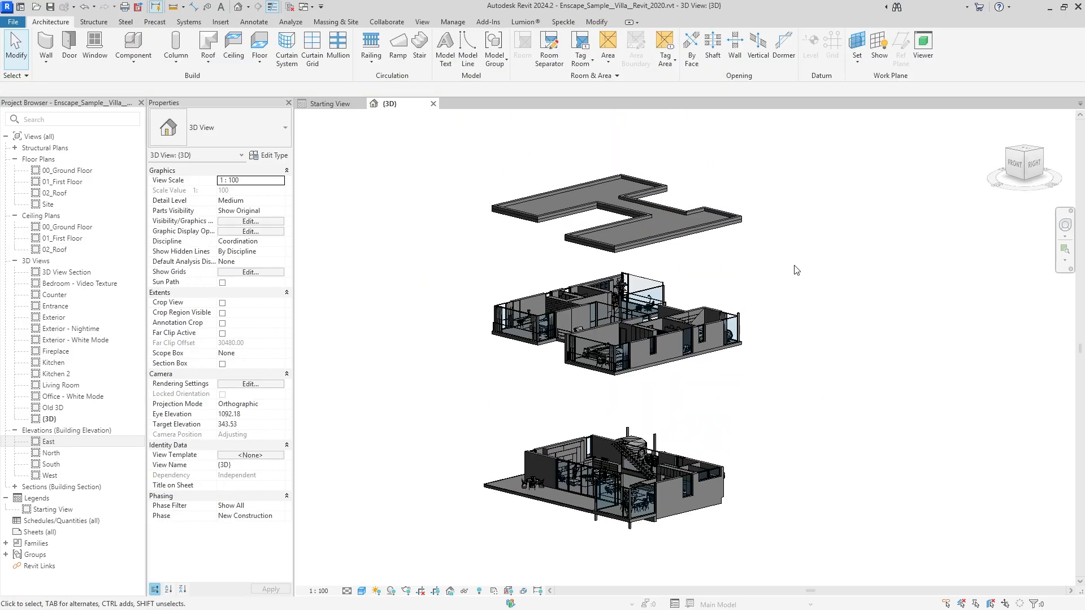
Step: Move the roof displacement set vertically to a Z displacement of about 3667
{"action": "left_click", "coordinate": [1025, 150]}
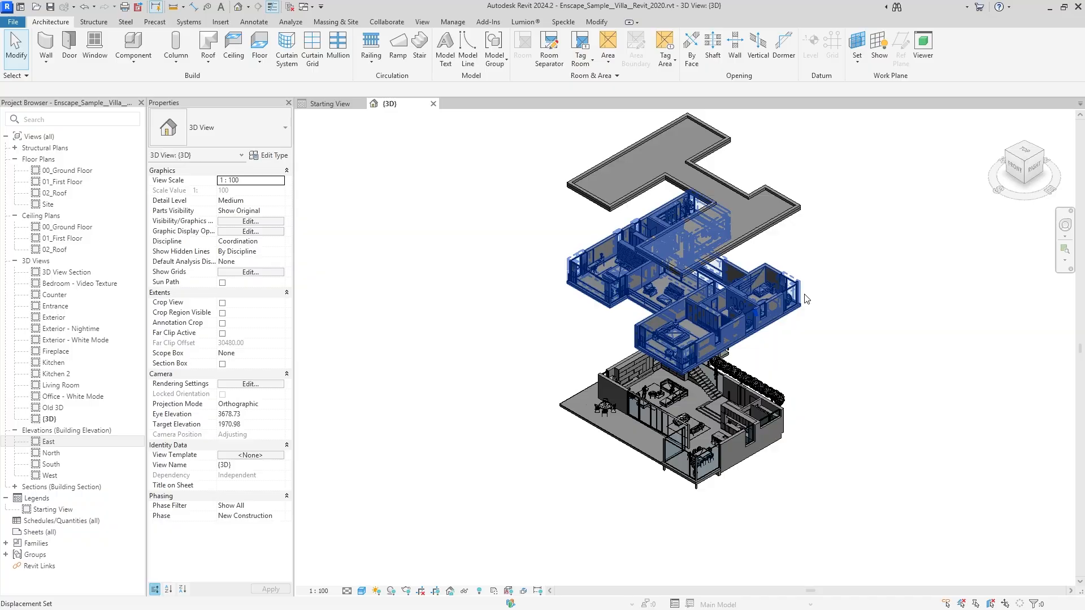
{"action": "left_click", "coordinate": [1006, 149]}
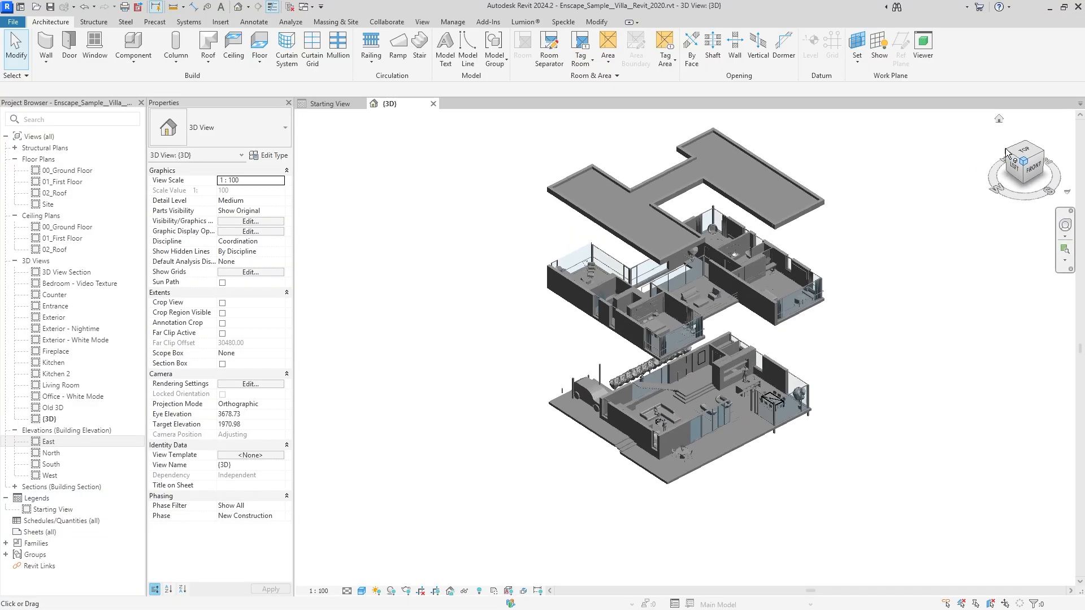
{"action": "left_click", "coordinate": [1042, 151]}
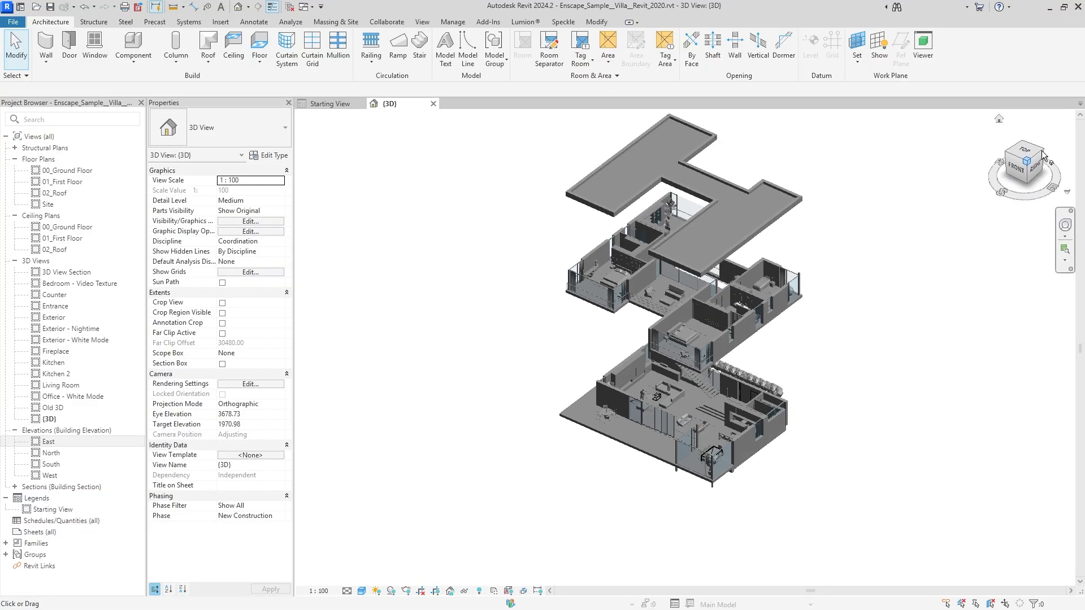
{"action": "left_click", "coordinate": [1009, 154]}
{"action": "left_click_drag", "start_coordinate": [1010, 158], "coordinate": [802, 220]}
{"action": "left_click", "coordinate": [687, 242]}
{"action": "left_click_drag", "start_coordinate": [617, 224], "coordinate": [617, 185]}
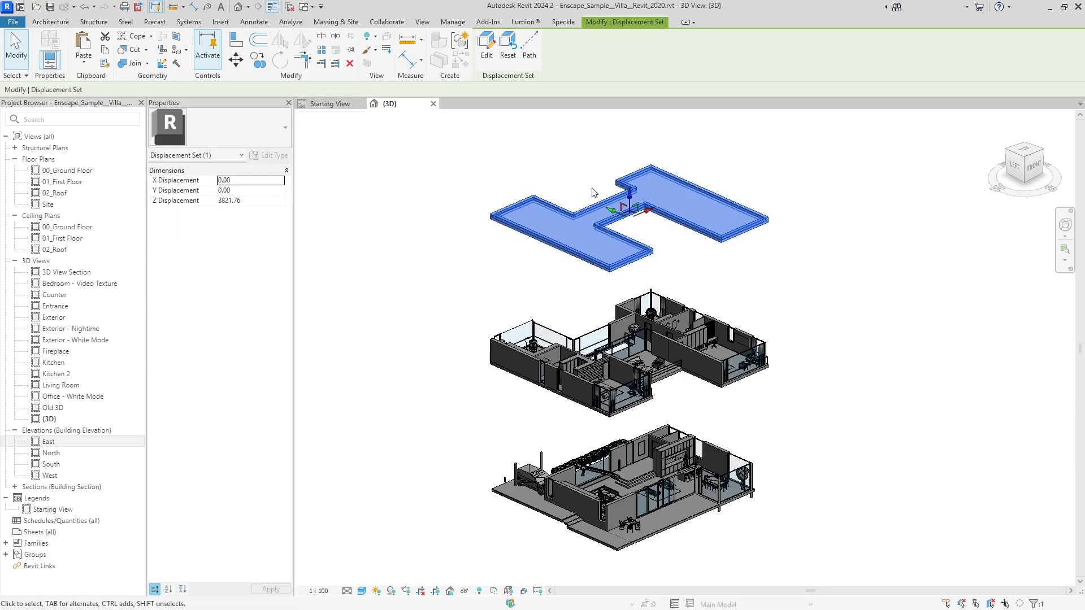
{"action": "mouse_move", "coordinate": [629, 195]}
{"action": "left_mouse_down"}
{"action": "mouse_move", "coordinate": [627, 171]}
{"action": "mouse_move", "coordinate": [625, 208]}
{"action": "left_mouse_up"}
Step: Set the Z displacement of the ground-floor set to 1000 and of the first-floor set to 2500
{"action": "middle_click_drag", "start_coordinate": [640, 470], "coordinate": [639, 415]}
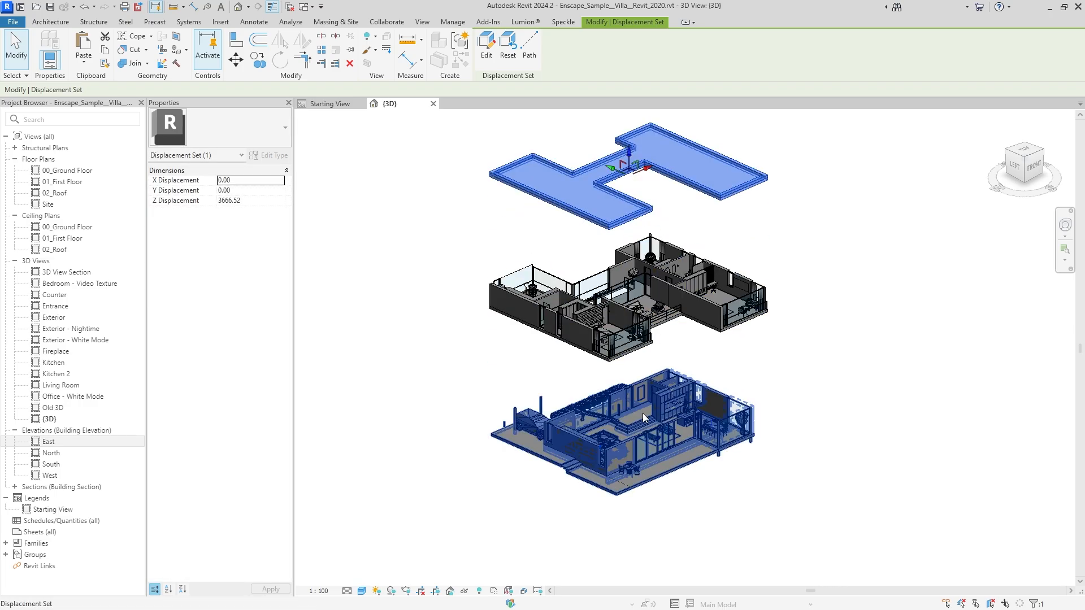
{"action": "left_click", "coordinate": [643, 419]}
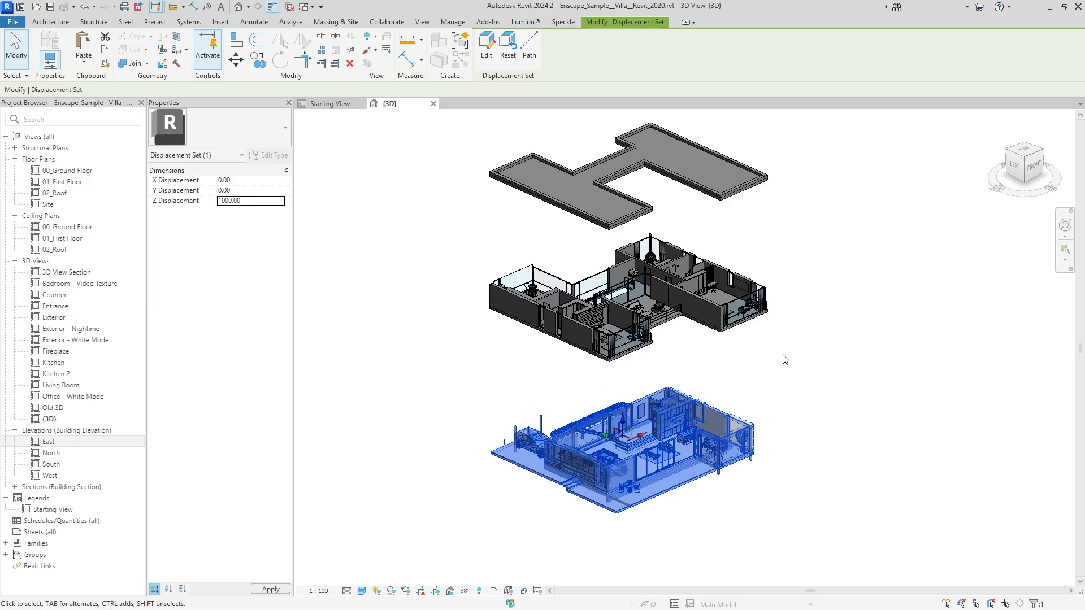
{"action": "left_click", "coordinate": [786, 360]}
{"action": "left_click", "coordinate": [737, 310]}
{"action": "left_click", "coordinate": [259, 201]}
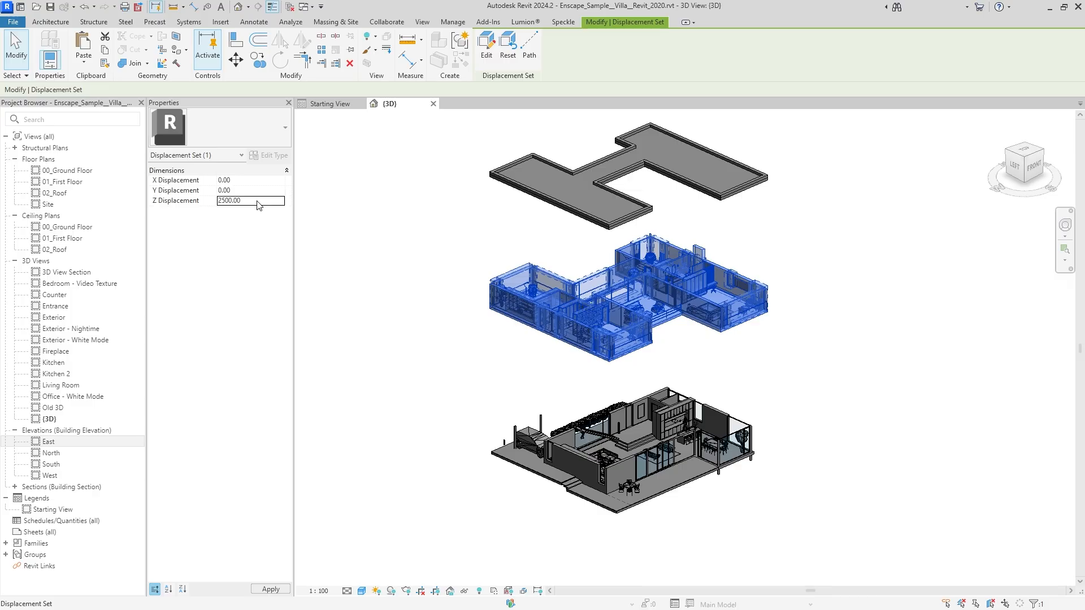
{"action": "left_click", "coordinate": [630, 429]}
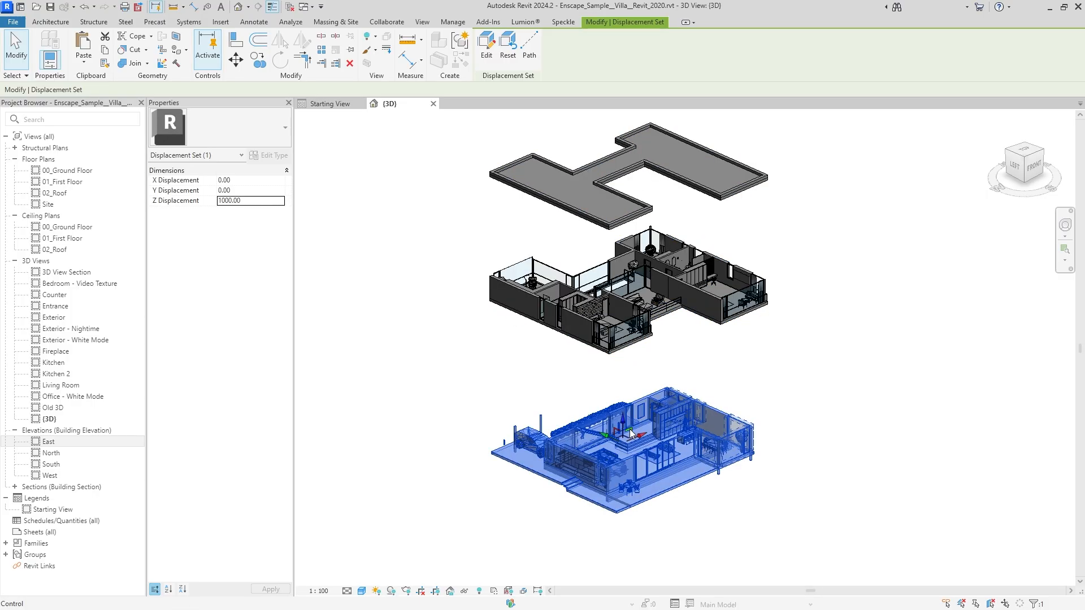
Step: Try a Z displacement of 40000 for the roof set and 4000 for the first-floor set
{"action": "left_click", "coordinate": [259, 202]}
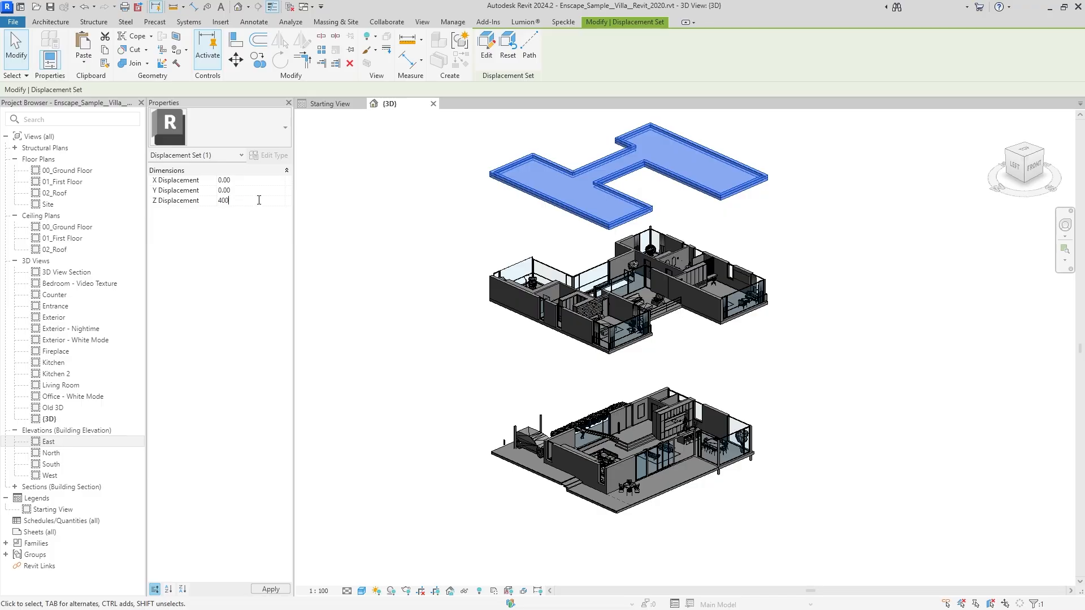
{"action": "type", "text": "40000"}
{"action": "key", "text": "Return"}
{"action": "left_click", "coordinate": [636, 288]}
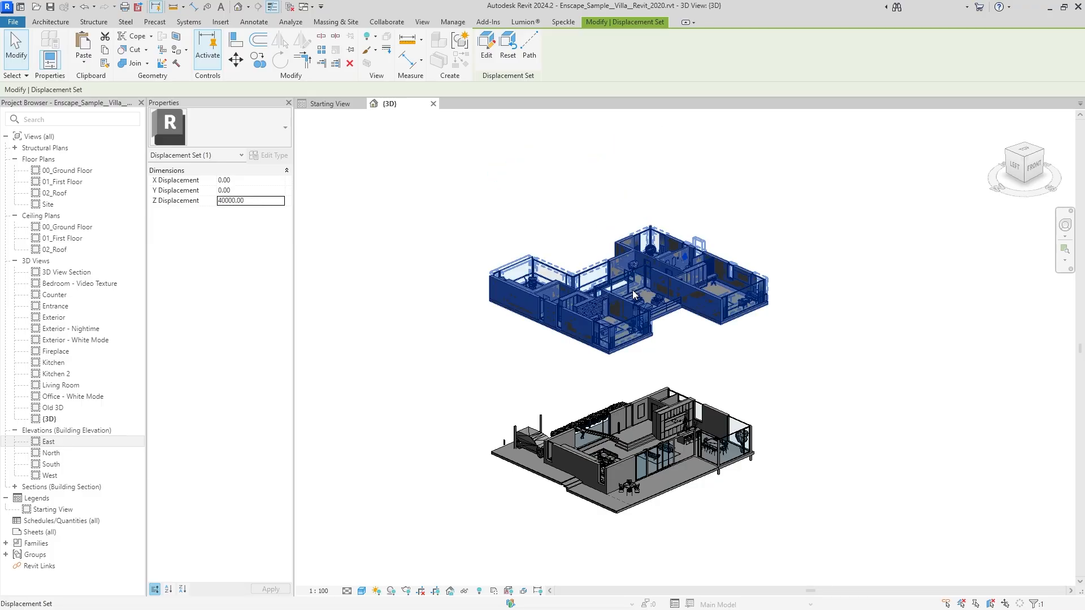
{"action": "left_click", "coordinate": [634, 386]}
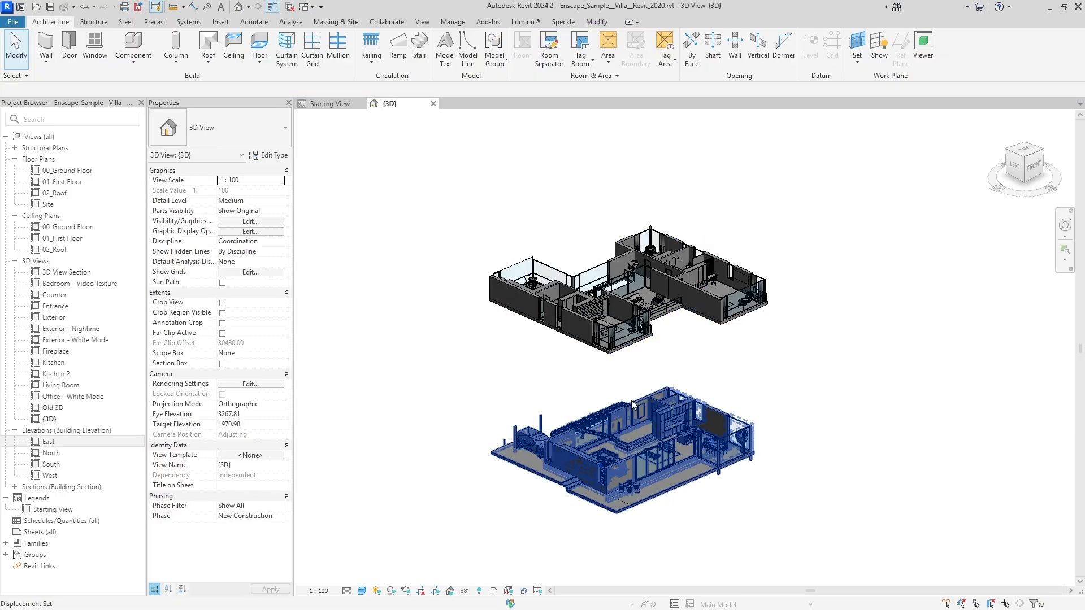
{"action": "left_click", "coordinate": [629, 274]}
{"action": "left_click", "coordinate": [236, 200]}
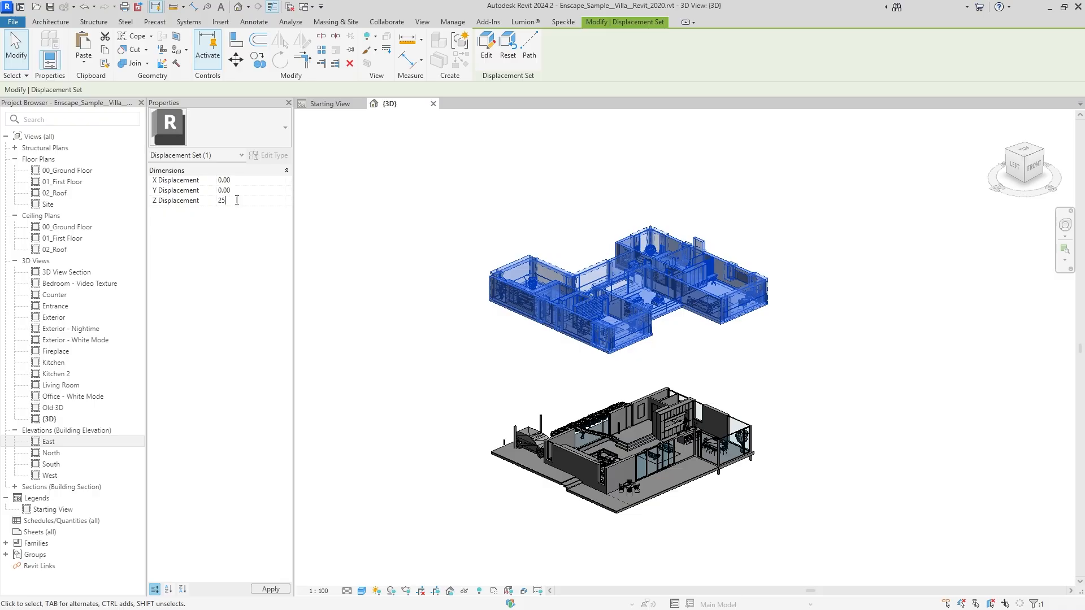
{"action": "key", "text": "Return"}
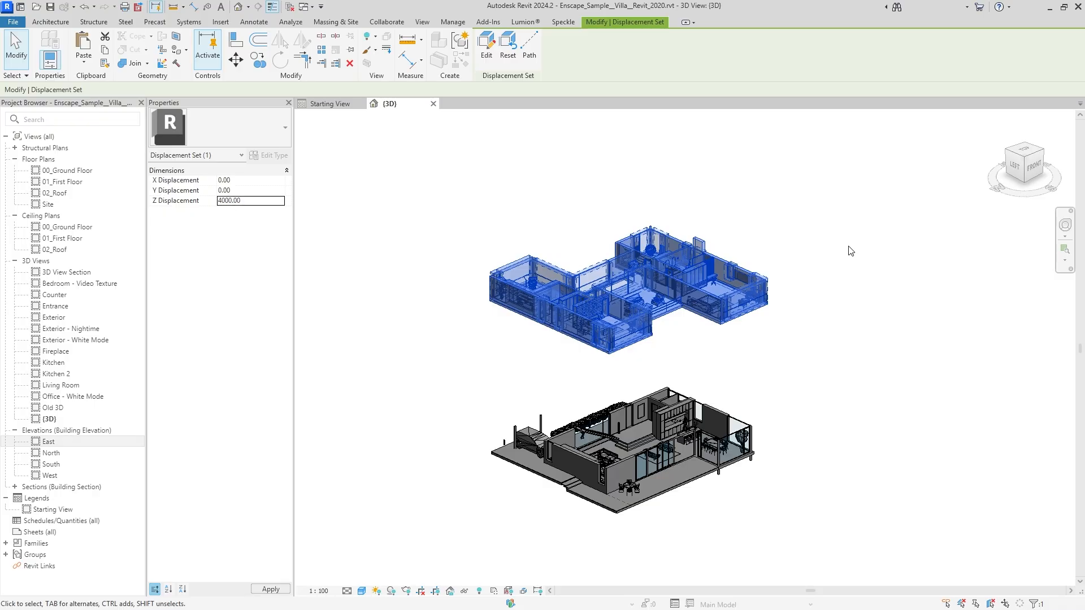
Step: Undo the last Z displacement changes of the first-floor and roof sets
{"action": "scroll", "coordinate": [778, 275], "scroll_direction": "down", "scroll_amount": 6}
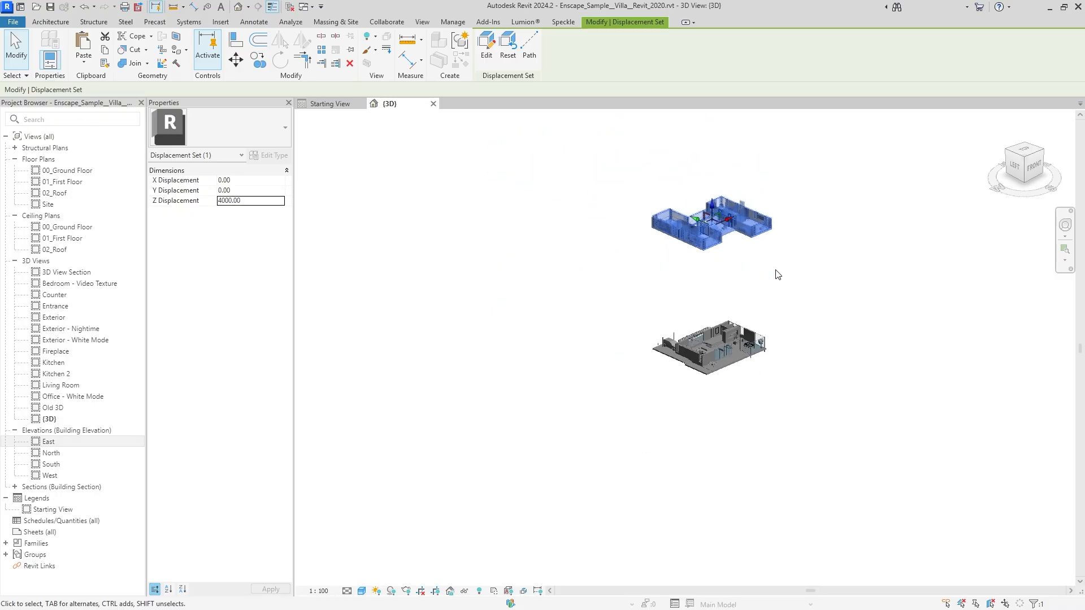
{"action": "middle_click_drag", "start_coordinate": [792, 225], "coordinate": [718, 300]}
{"action": "key", "text": "ctrl+z"}
{"action": "key", "text": "ctrl+z"}
Step: Set the roof displacement set's Z displacement to 4000
{"action": "left_click", "coordinate": [678, 368]}
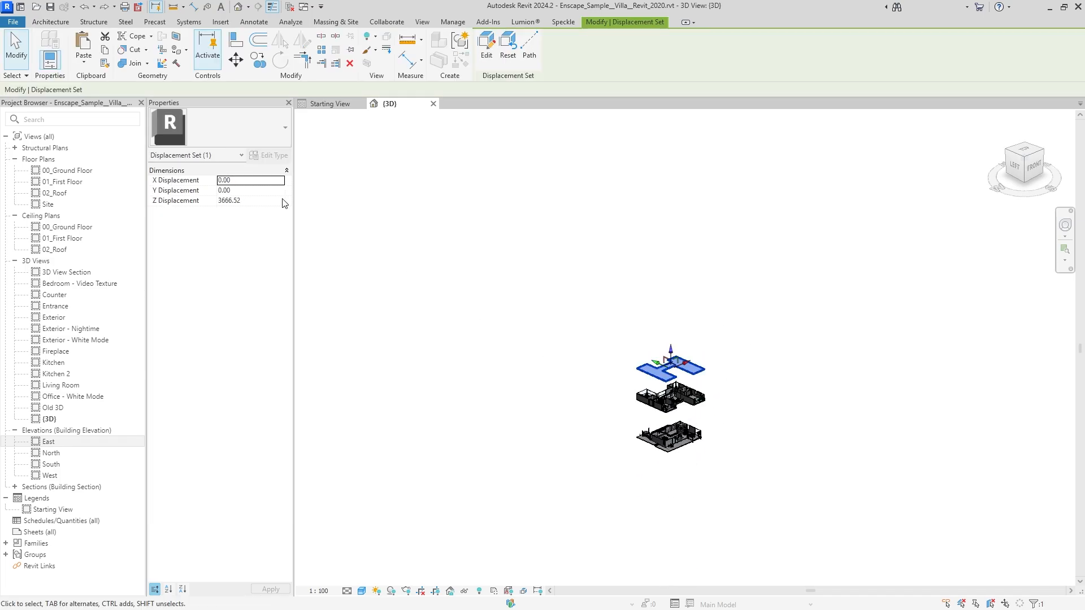
{"action": "left_click", "coordinate": [254, 201]}
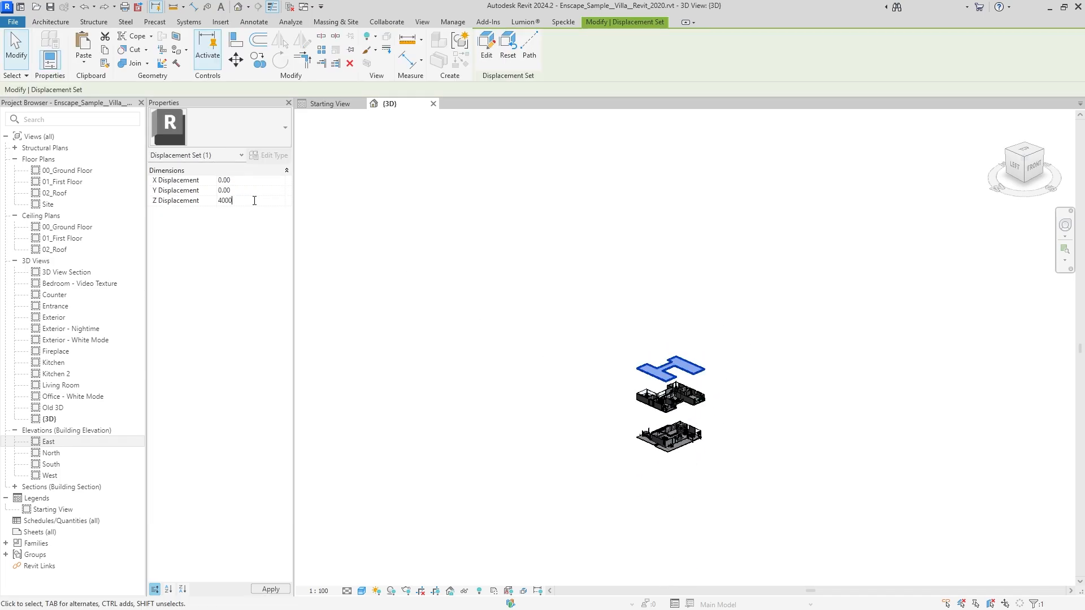
{"action": "type", "text": "4000"}
{"action": "key", "text": "Return"}
{"action": "left_click", "coordinate": [719, 409]}
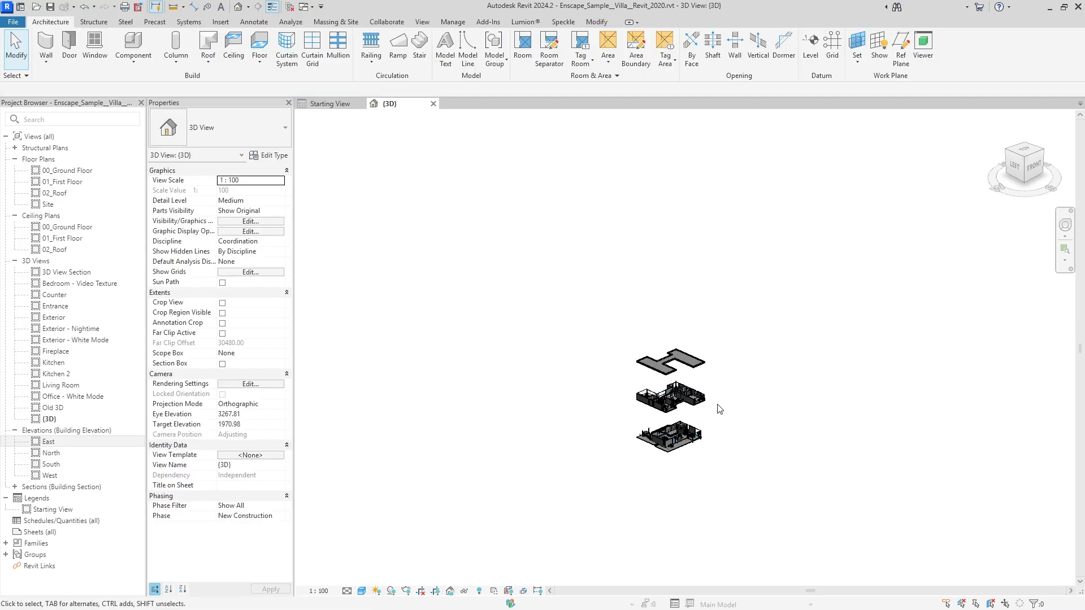
{"action": "scroll", "coordinate": [664, 442], "scroll_direction": "up", "scroll_amount": 5}
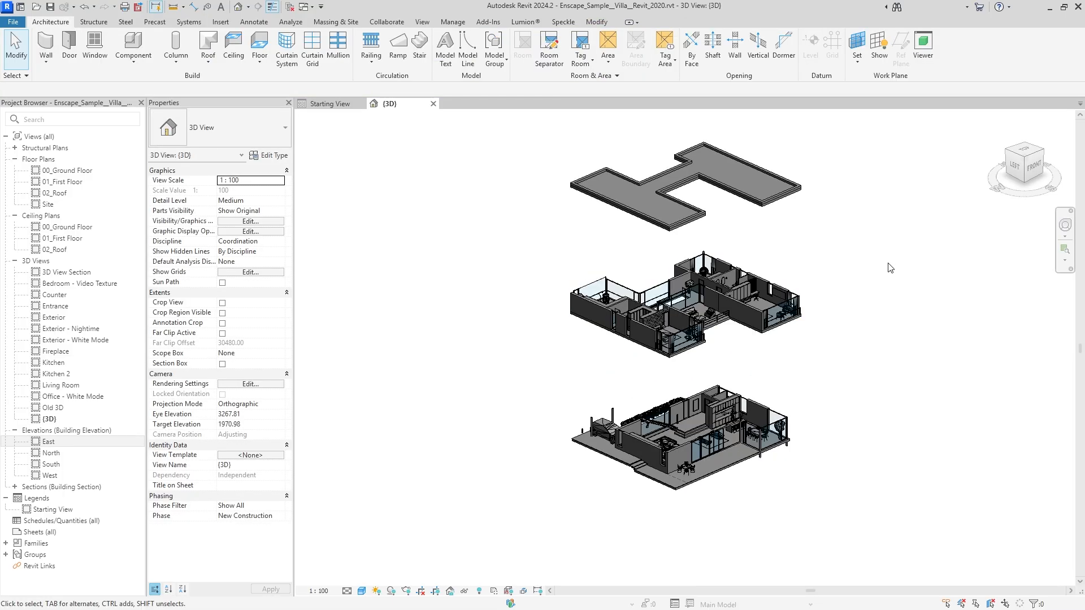
{"action": "mouse_move", "coordinate": [772, 256]}
{"action": "middle_mouse_down", "text": "shift"}
{"action": "mouse_move", "coordinate": [763, 237]}
{"action": "mouse_move", "coordinate": [533, 159]}
{"action": "mouse_move", "coordinate": [767, 187]}
{"action": "mouse_move", "coordinate": [772, 258]}
{"action": "middle_mouse_up", "text": "shift"}
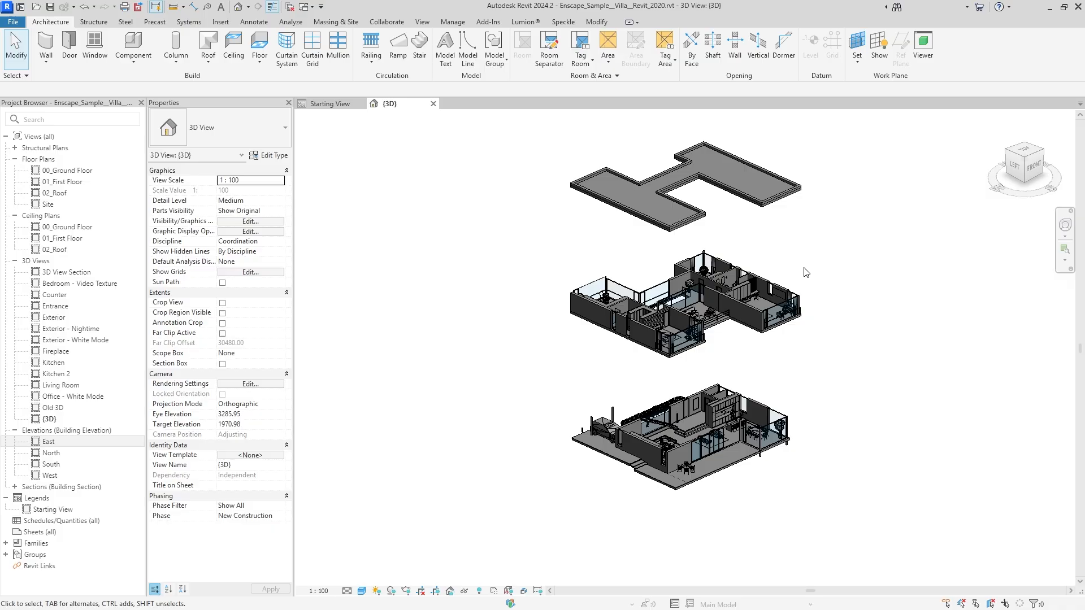
Step: Switch the 3D view's visual style to Hidden Line
{"action": "left_click", "coordinate": [362, 591]}
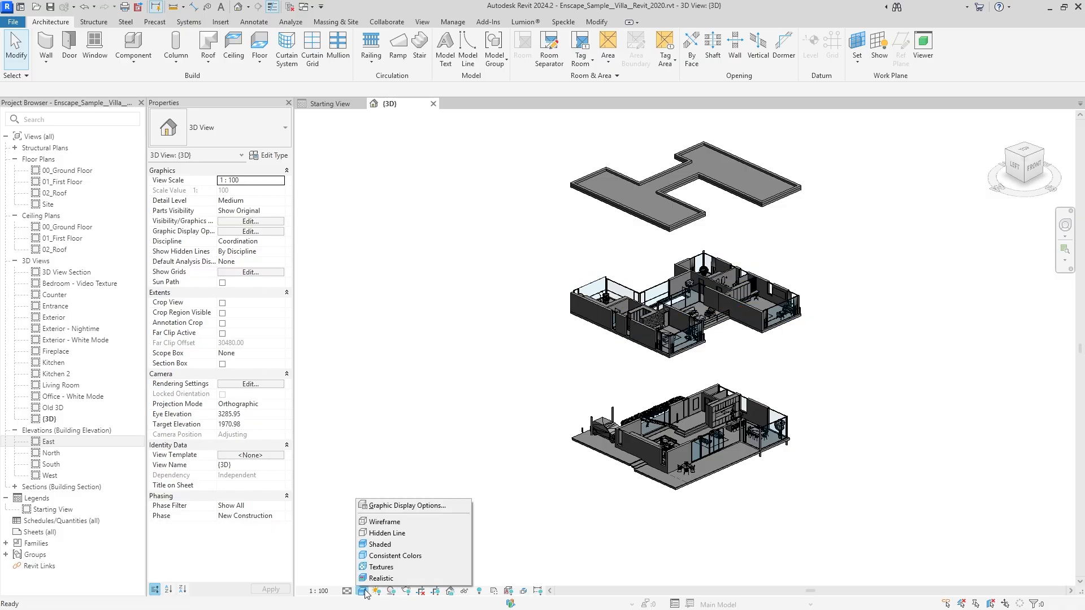
{"action": "left_click", "coordinate": [403, 534]}
{"action": "scroll", "coordinate": [820, 357], "scroll_direction": "up", "scroll_amount": 3}
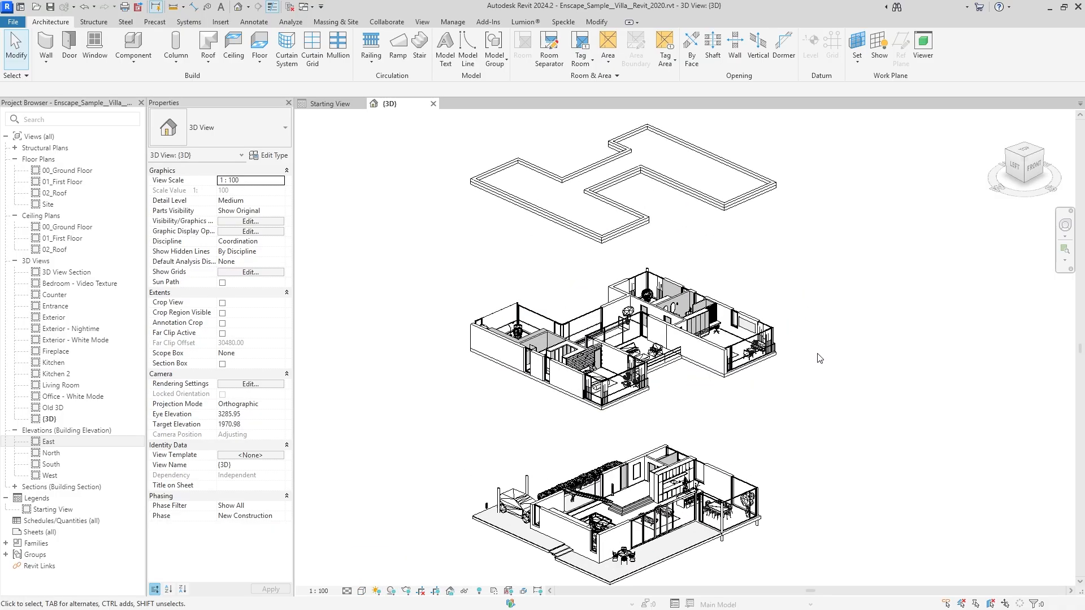
{"action": "key", "text": "v"}
{"action": "key", "text": "v"}
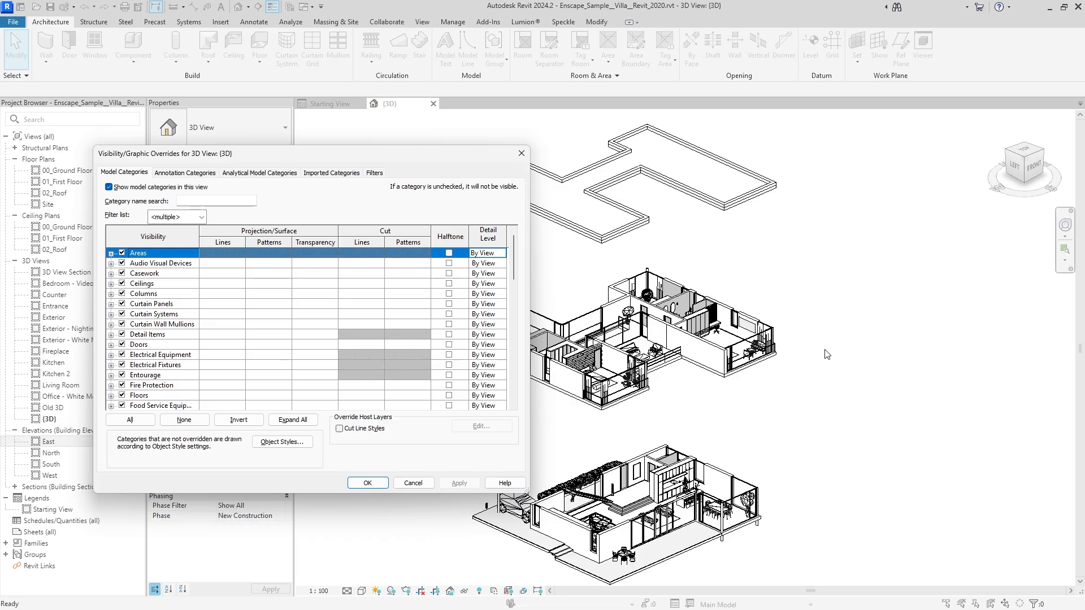
{"action": "key", "text": "Escape"}
Step: Open the 3D view's Visibility/Graphic Overrides and filter the model categories by "floor"
{"action": "left_click", "coordinate": [422, 22]}
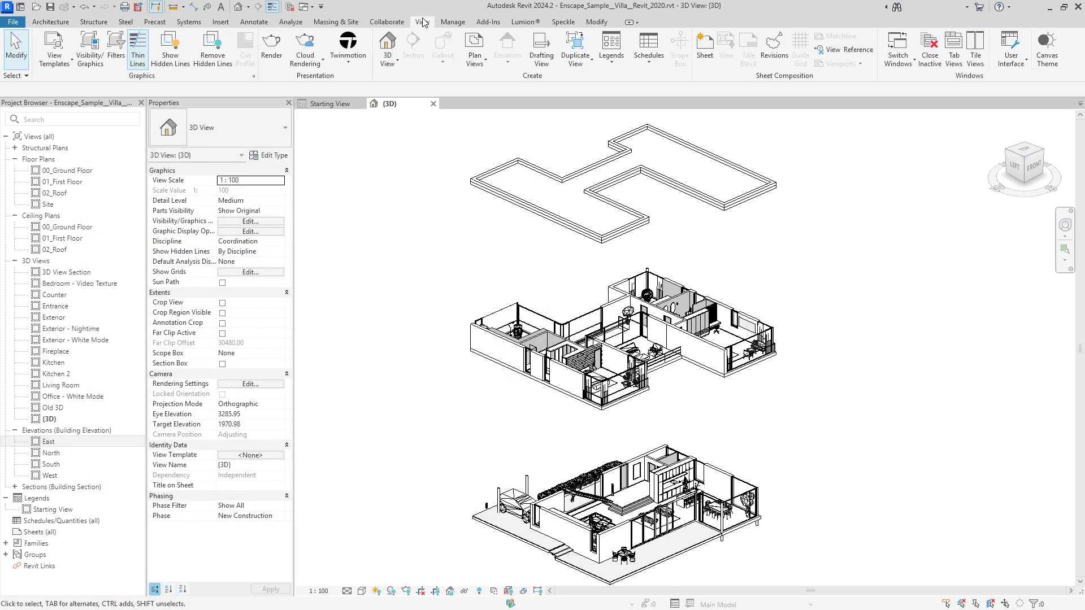
{"action": "left_click", "coordinate": [91, 55]}
{"action": "left_click_drag", "start_coordinate": [359, 156], "coordinate": [364, 144]}
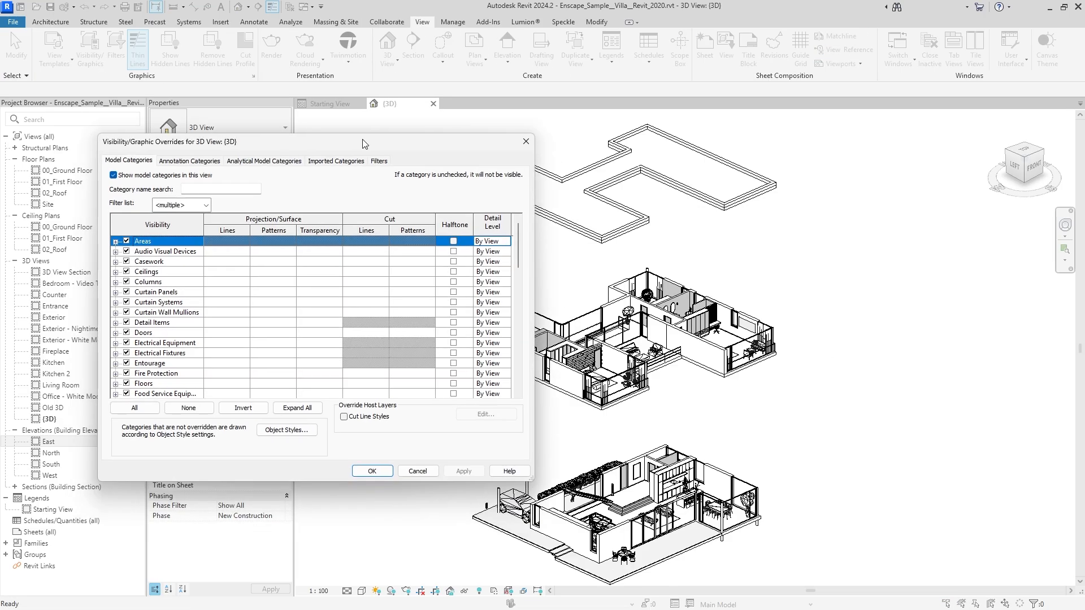
{"action": "left_click", "coordinate": [212, 190]}
{"action": "type", "text": "f"}
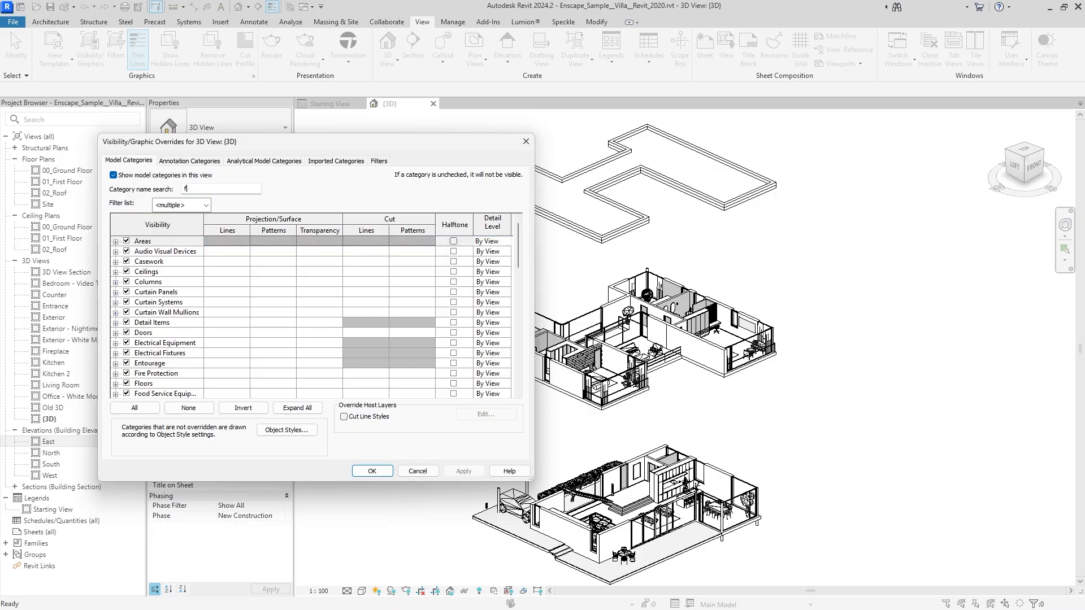
{"action": "type", "text": "loor"}
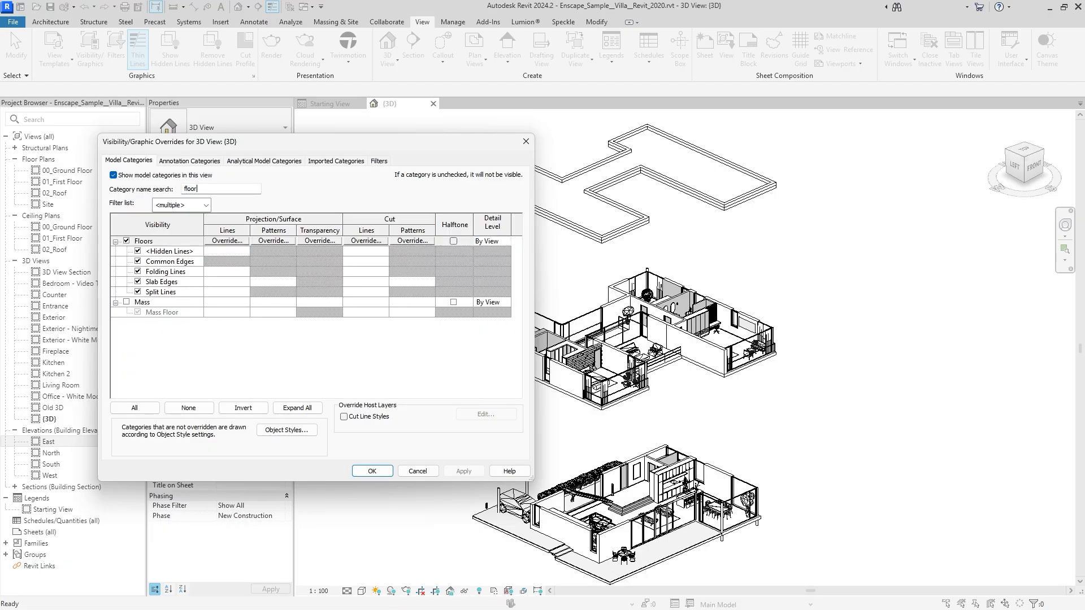
Step: Override the surface foreground pattern of all listed floor categories with solid fill in colour RGB 242-188-176
{"action": "left_click", "coordinate": [135, 407]}
{"action": "left_click", "coordinate": [274, 241]}
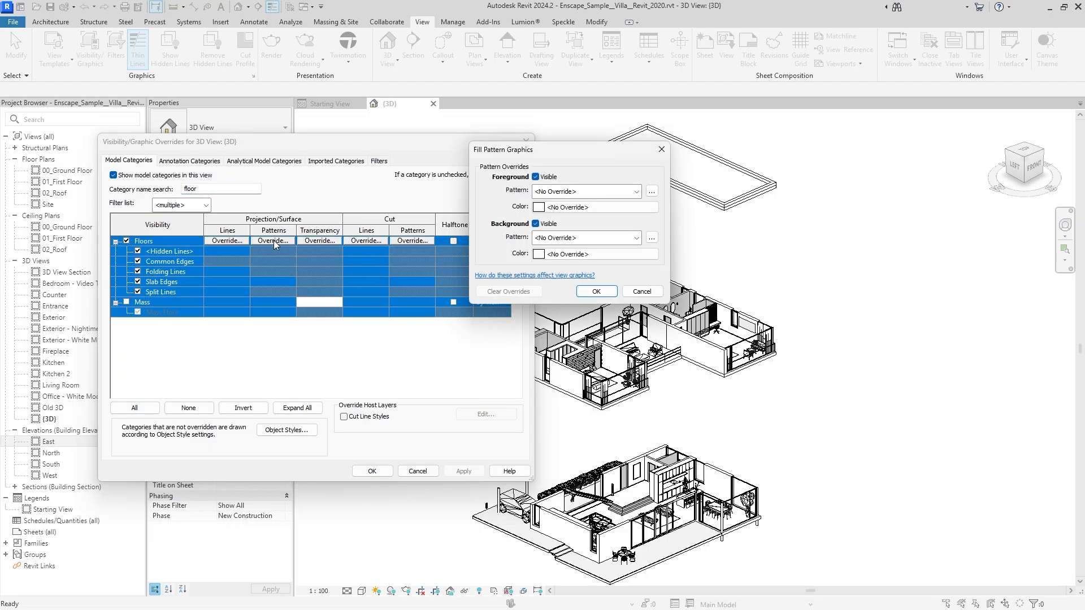
{"action": "left_click", "coordinate": [615, 191]}
{"action": "left_click", "coordinate": [559, 210]}
{"action": "left_click", "coordinate": [539, 207]}
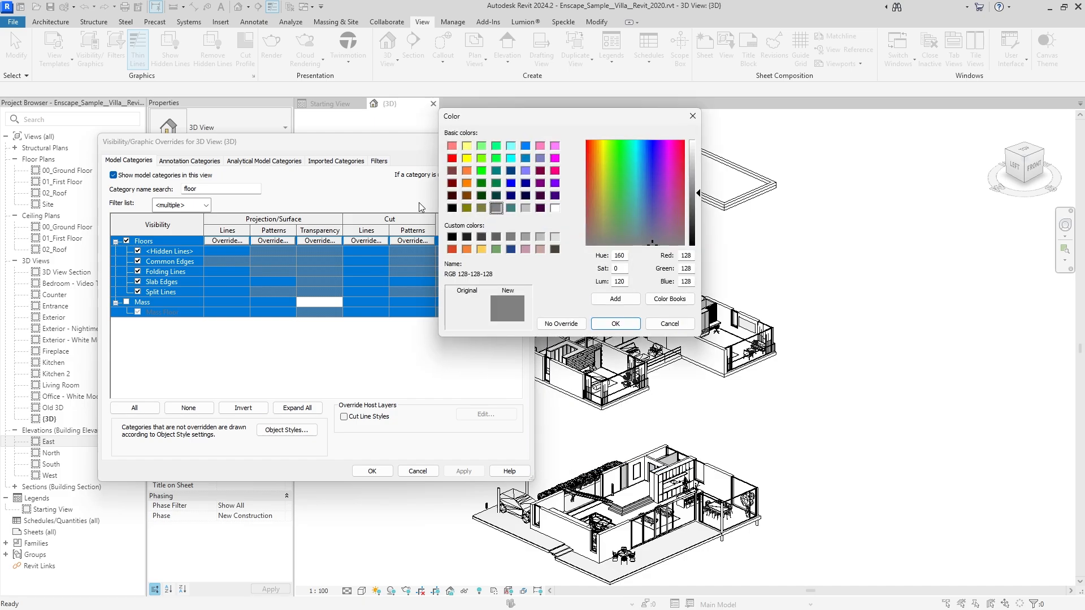
{"action": "left_click", "coordinate": [452, 249]}
{"action": "left_click_drag", "start_coordinate": [701, 194], "coordinate": [697, 163]}
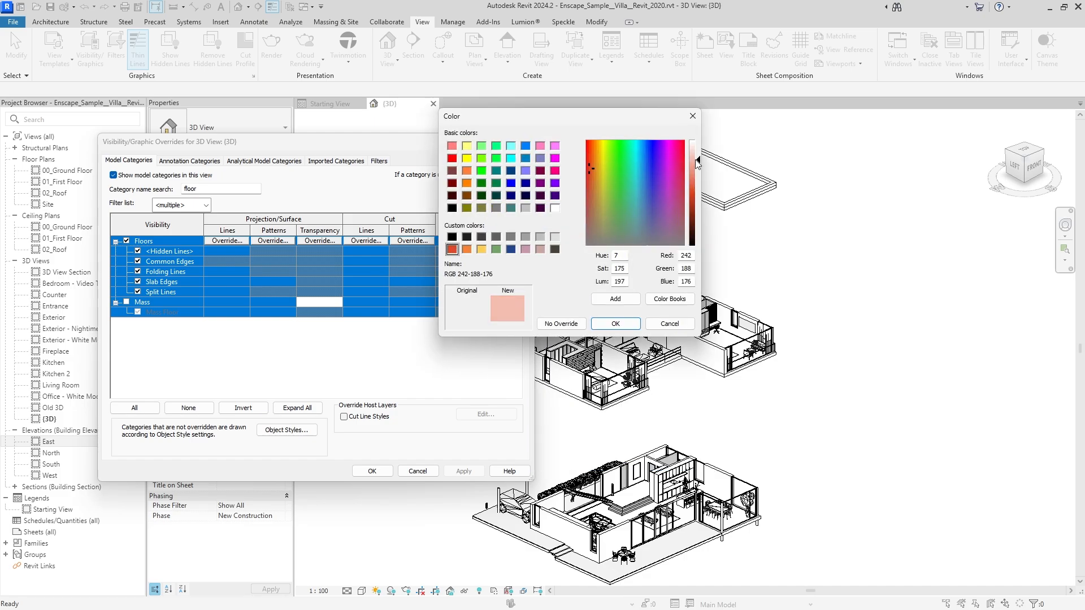
{"action": "left_click", "coordinate": [623, 323]}
Step: Set the floors' surface background pattern to Concrete in colour RGB 073-069-058 and apply the overrides
{"action": "left_click", "coordinate": [579, 236]}
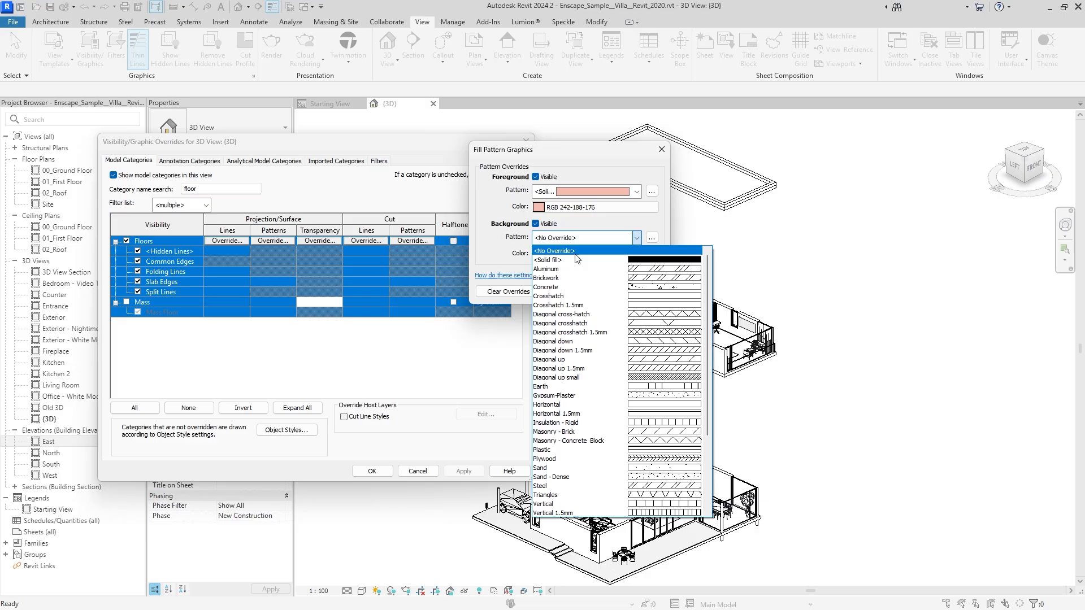
{"action": "left_click", "coordinate": [579, 288]}
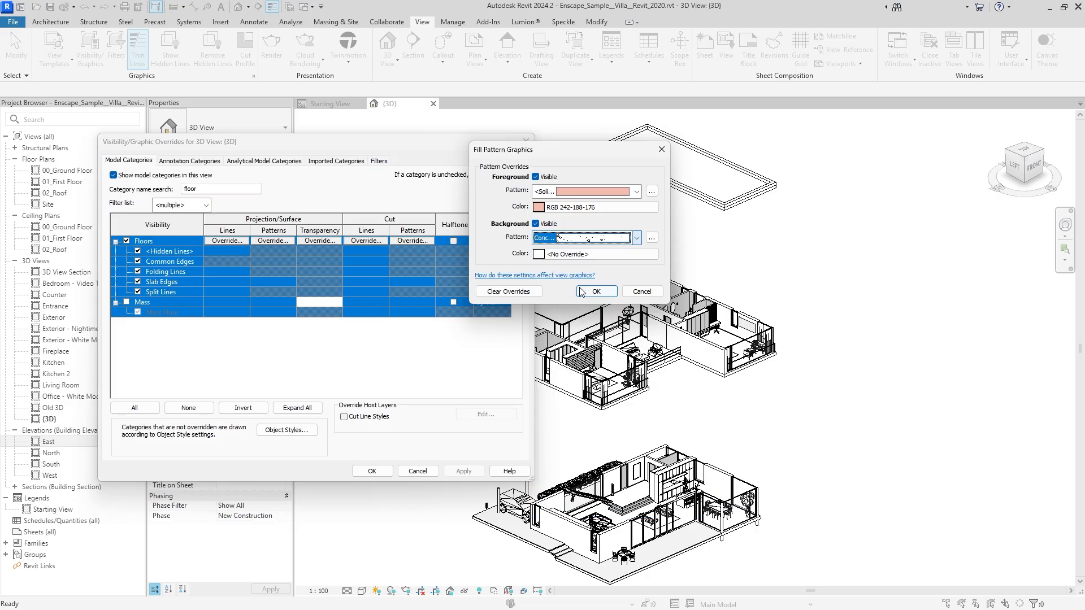
{"action": "left_click", "coordinate": [583, 254]}
{"action": "left_click", "coordinate": [555, 249]}
{"action": "left_click", "coordinate": [609, 324]}
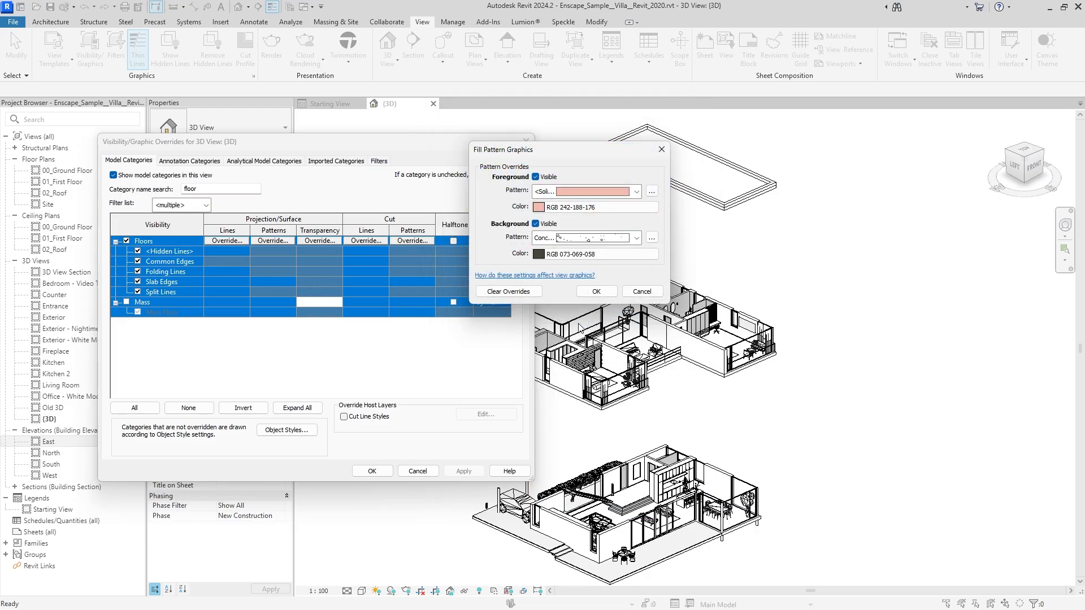
{"action": "left_click", "coordinate": [599, 299]}
{"action": "left_click", "coordinate": [463, 471]}
{"action": "left_click", "coordinate": [372, 472]}
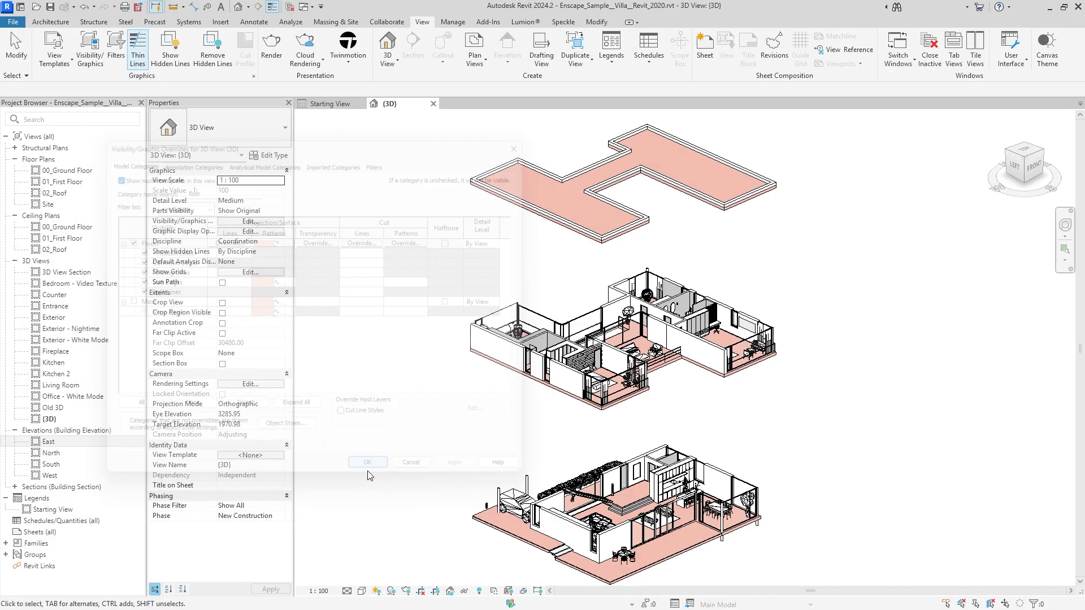
Step: Examine the floor surface fills on the ground floor and across the exploded levels
{"action": "scroll", "coordinate": [613, 209], "scroll_direction": "up", "scroll_amount": 3}
{"action": "scroll", "coordinate": [615, 209], "scroll_direction": "down", "scroll_amount": 3}
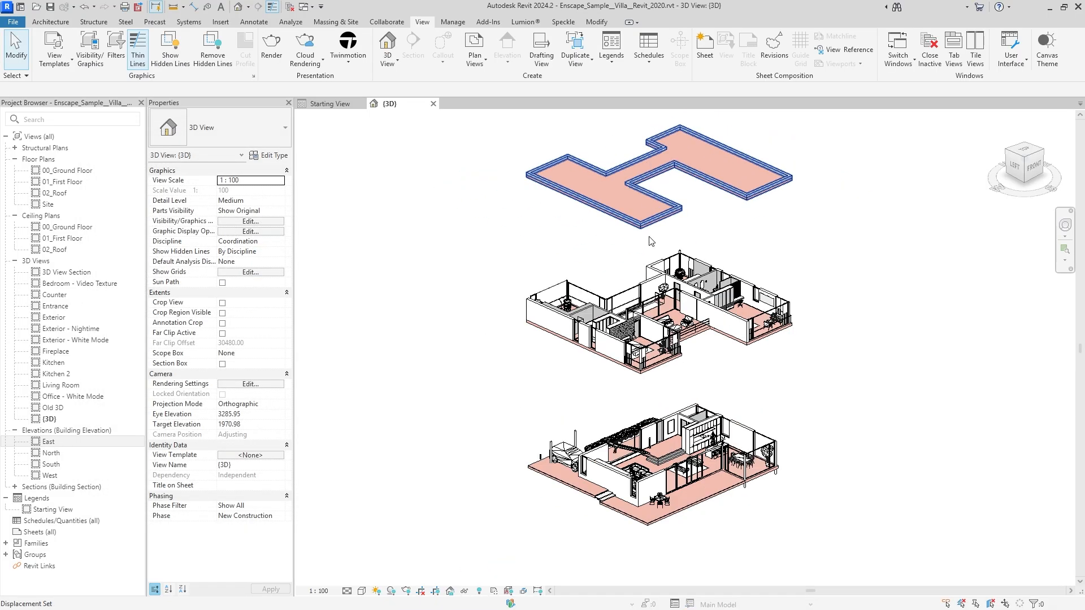
{"action": "scroll", "coordinate": [557, 483], "scroll_direction": "up", "scroll_amount": 7}
{"action": "middle_click_drag", "start_coordinate": [778, 343], "coordinate": [554, 369]}
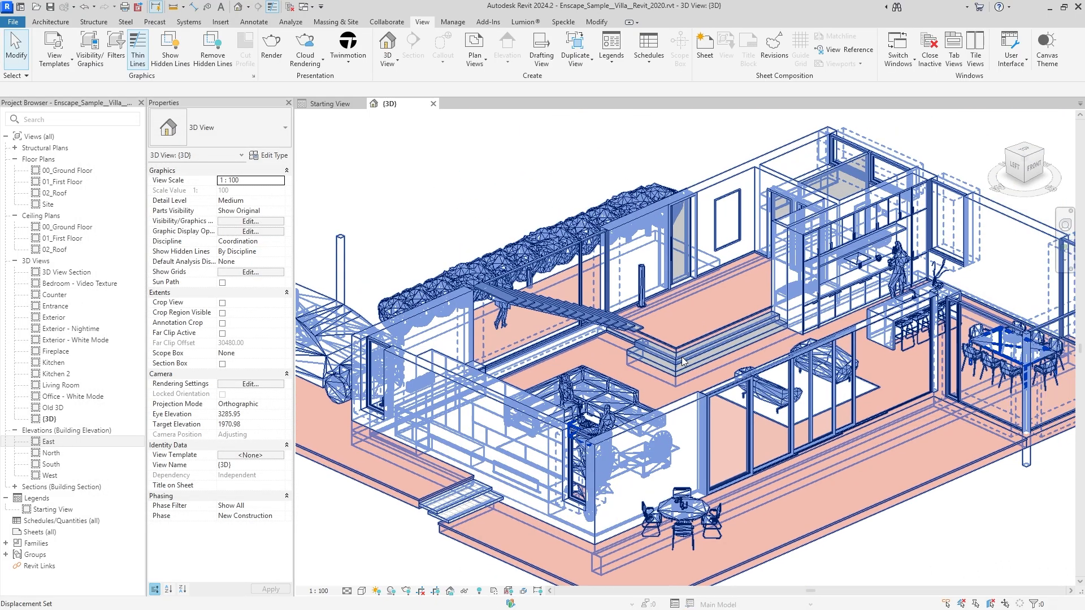
{"action": "scroll", "coordinate": [971, 510], "scroll_direction": "down", "scroll_amount": 4}
{"action": "middle_click_drag", "start_coordinate": [964, 388], "coordinate": [941, 392]}
{"action": "scroll", "coordinate": [869, 240], "scroll_direction": "down", "scroll_amount": 5}
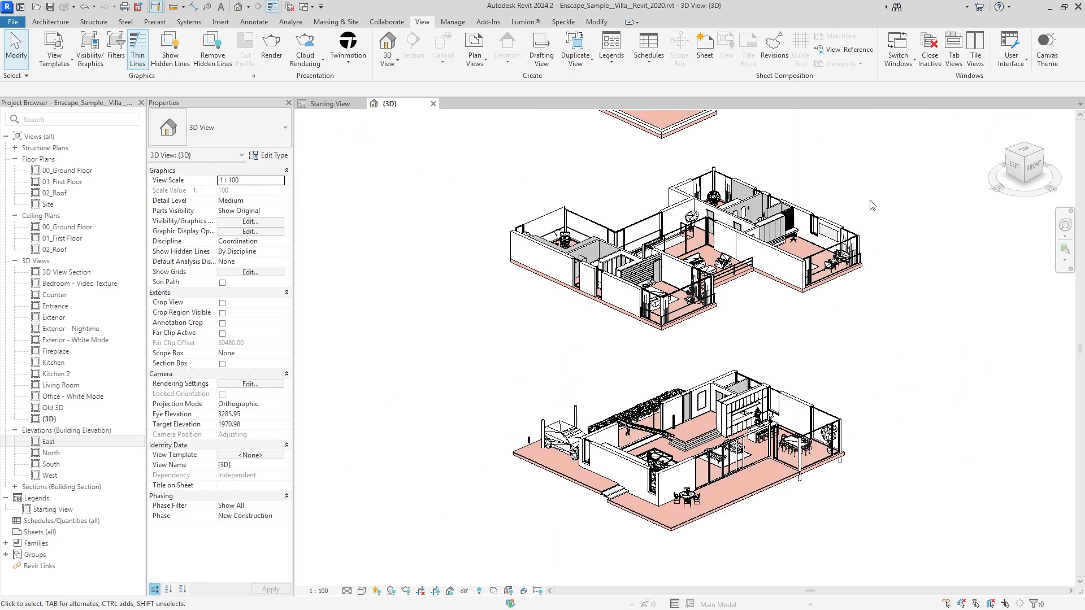
{"action": "scroll", "coordinate": [870, 206], "scroll_direction": "up", "scroll_amount": 2}
Step: Reopen the 3D view's Visibility/Graphic Overrides and filter the model categories by "floor"
{"action": "key", "text": "v"}
{"action": "key", "text": "g"}
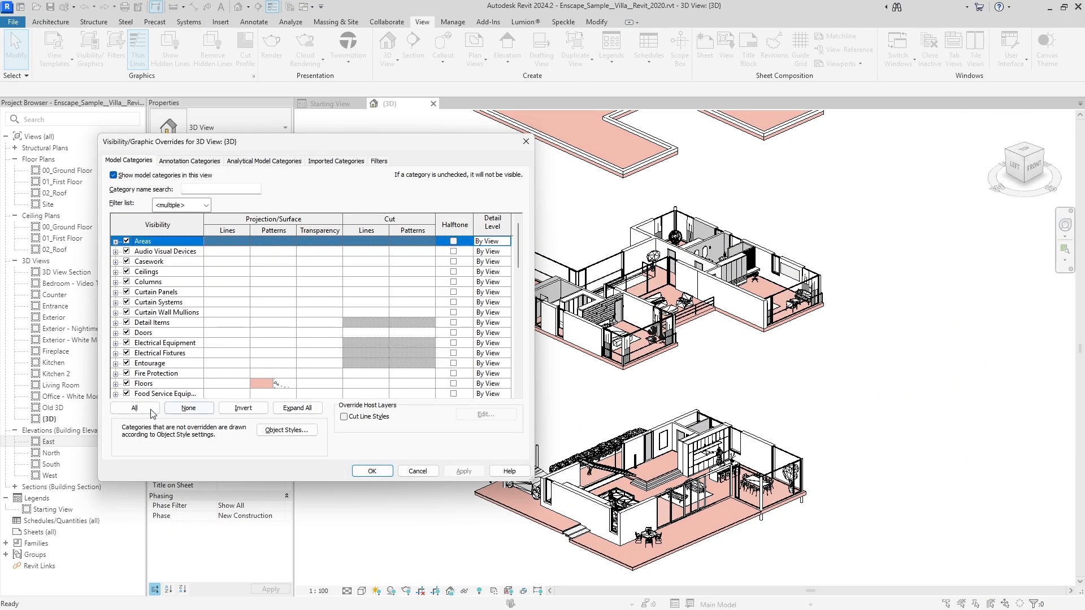
{"action": "left_click", "coordinate": [151, 413]}
{"action": "left_click", "coordinate": [193, 190]}
{"action": "type", "text": "f"}
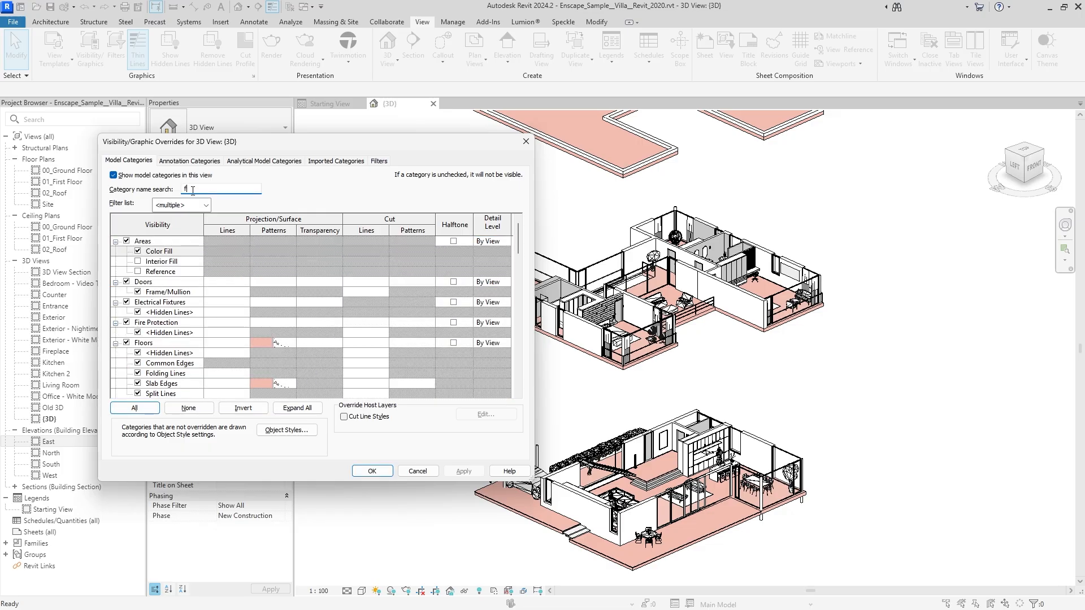
{"action": "type", "text": "loor"}
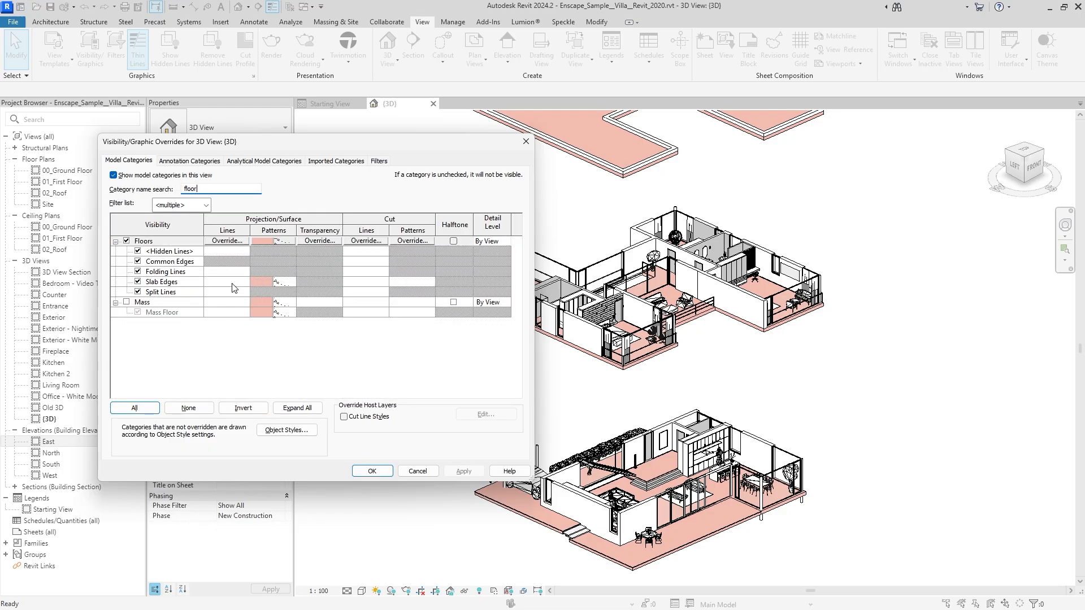
Step: Set the surface foreground pattern of all listed floor categories to Concrete in colour RGB 073-069-058
{"action": "left_click", "coordinate": [261, 239]}
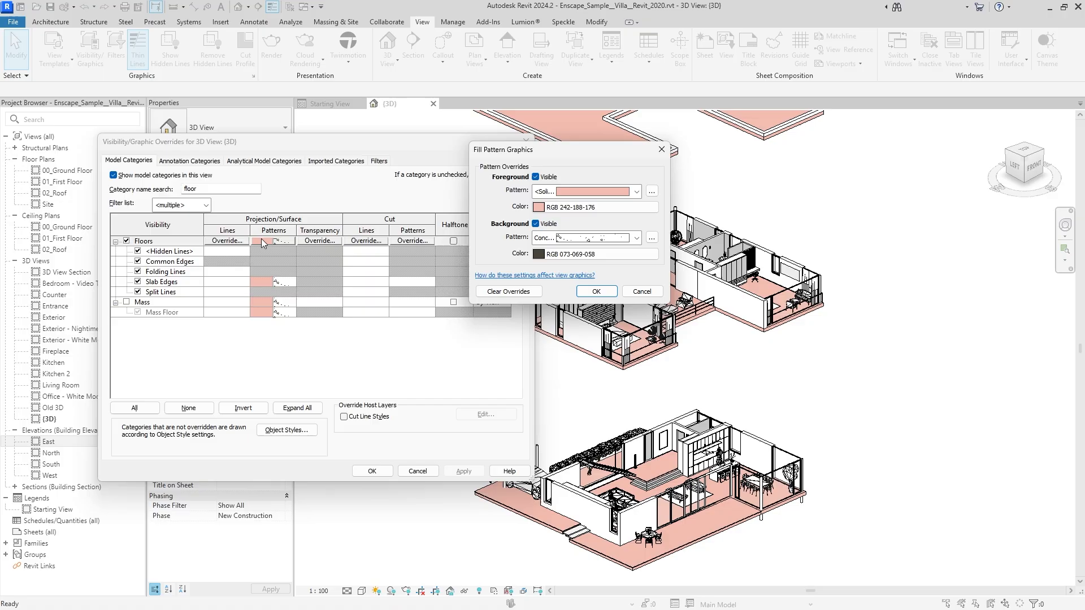
{"action": "key", "text": "Escape"}
{"action": "left_click", "coordinate": [134, 407]}
{"action": "left_click", "coordinate": [259, 237]}
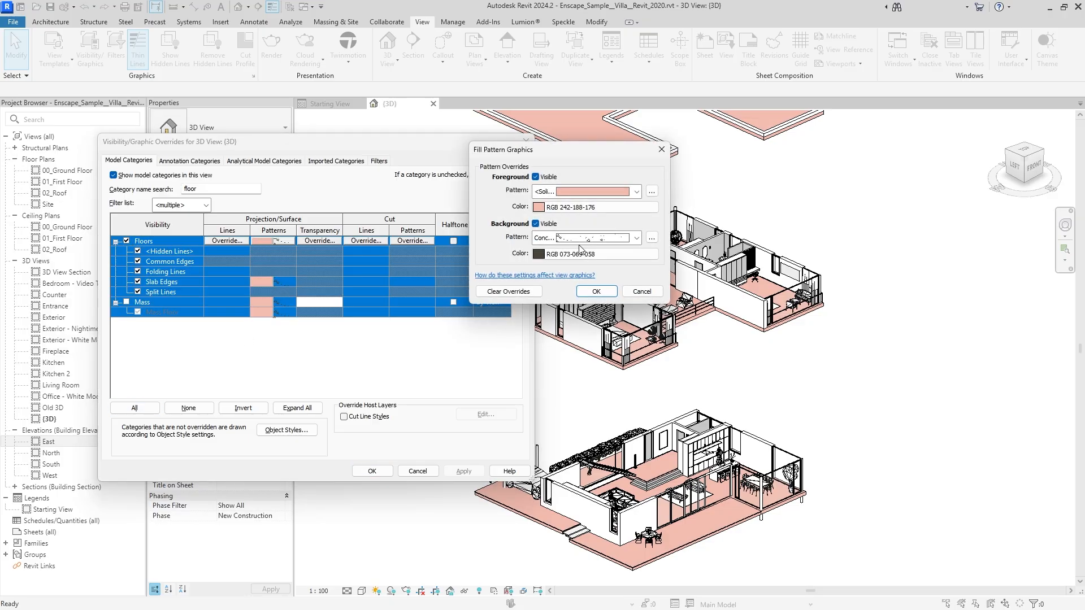
{"action": "left_click", "coordinate": [602, 189]}
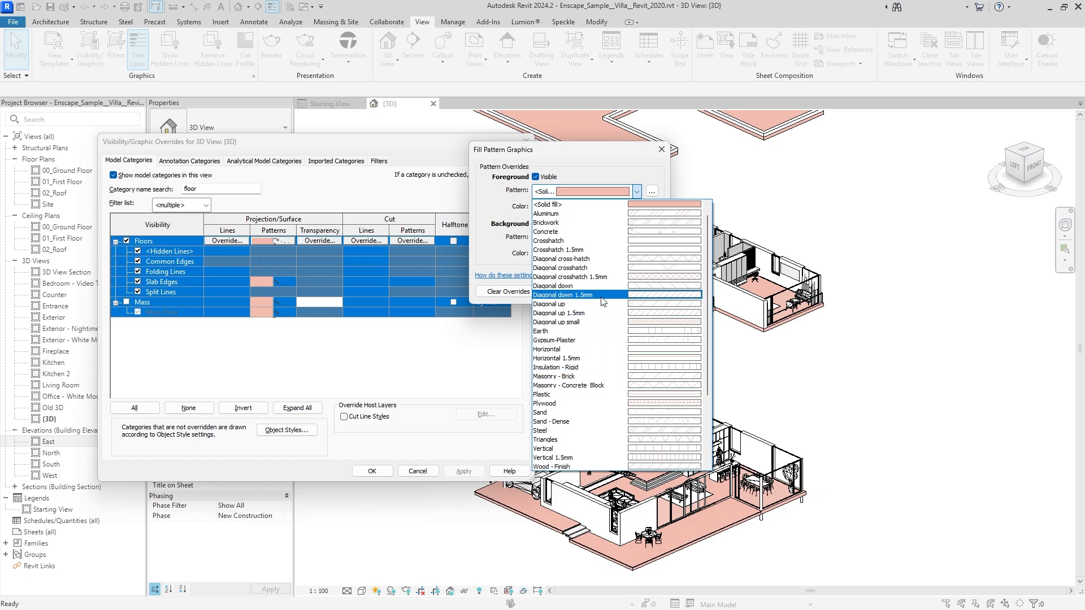
{"action": "left_click", "coordinate": [602, 233]}
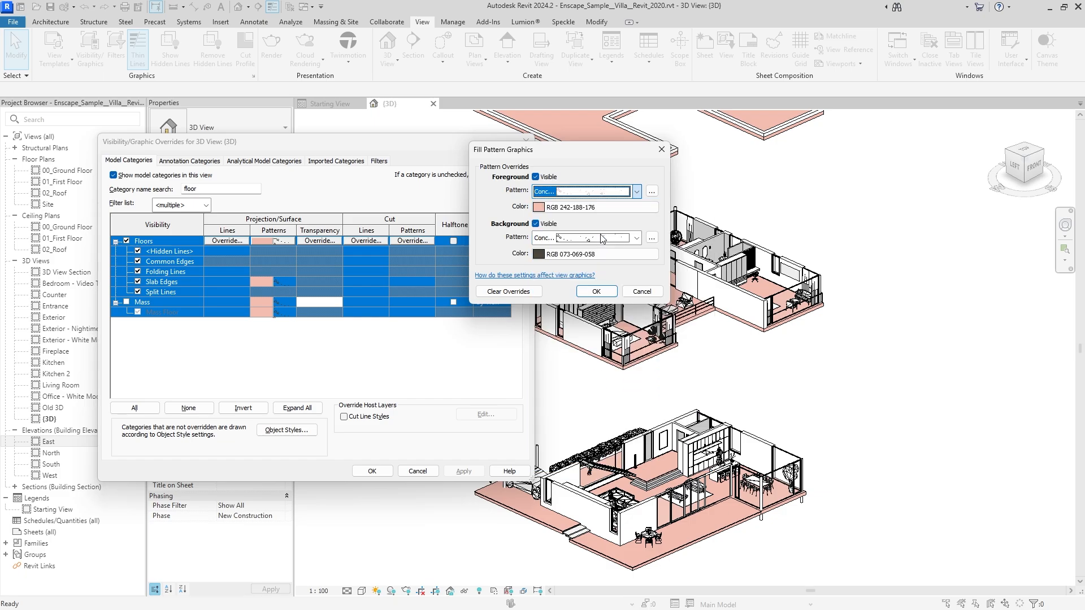
{"action": "left_click", "coordinate": [574, 208]}
{"action": "left_click", "coordinate": [555, 249]}
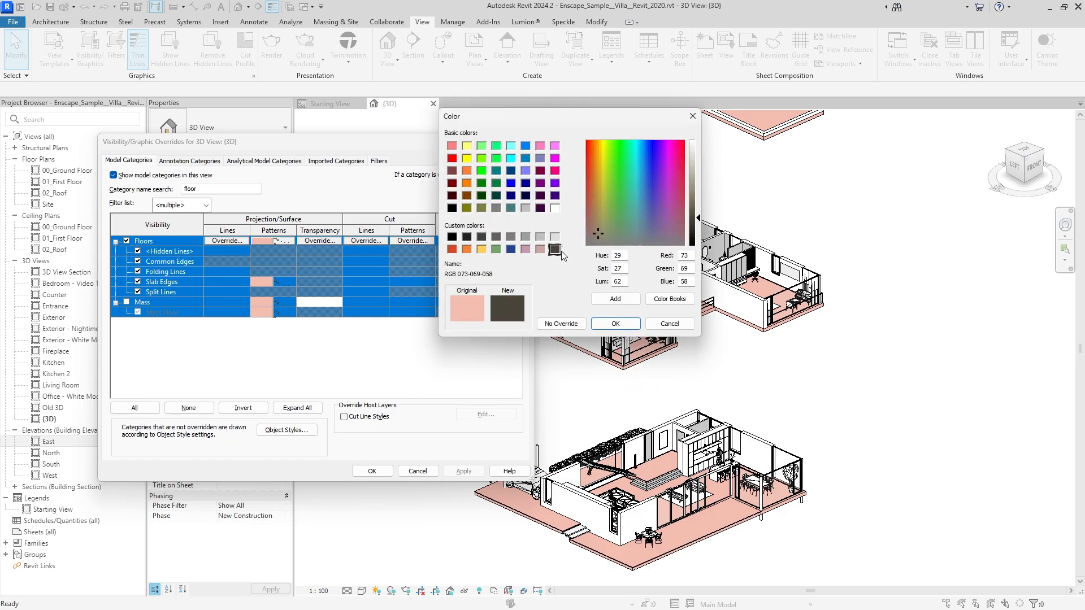
{"action": "left_click", "coordinate": [615, 323]}
Step: Set the floors' surface background to solid fill in colour RGB 248-213-205 and apply the overrides
{"action": "left_click", "coordinate": [574, 208]}
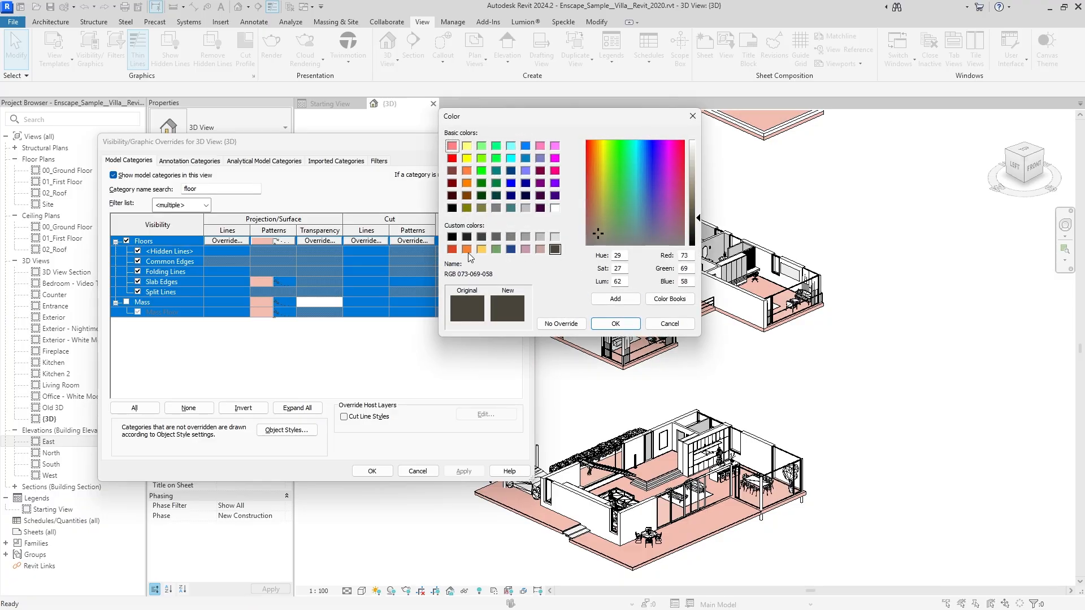
{"action": "left_click", "coordinate": [452, 249]}
{"action": "left_click_drag", "start_coordinate": [689, 177], "coordinate": [695, 153]}
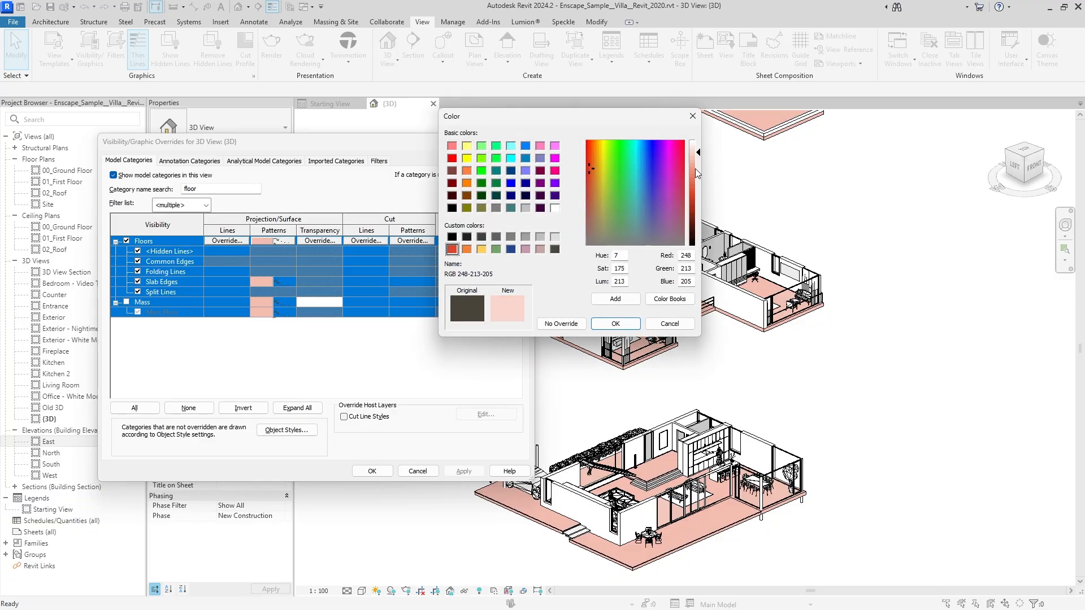
{"action": "left_click", "coordinate": [616, 324]}
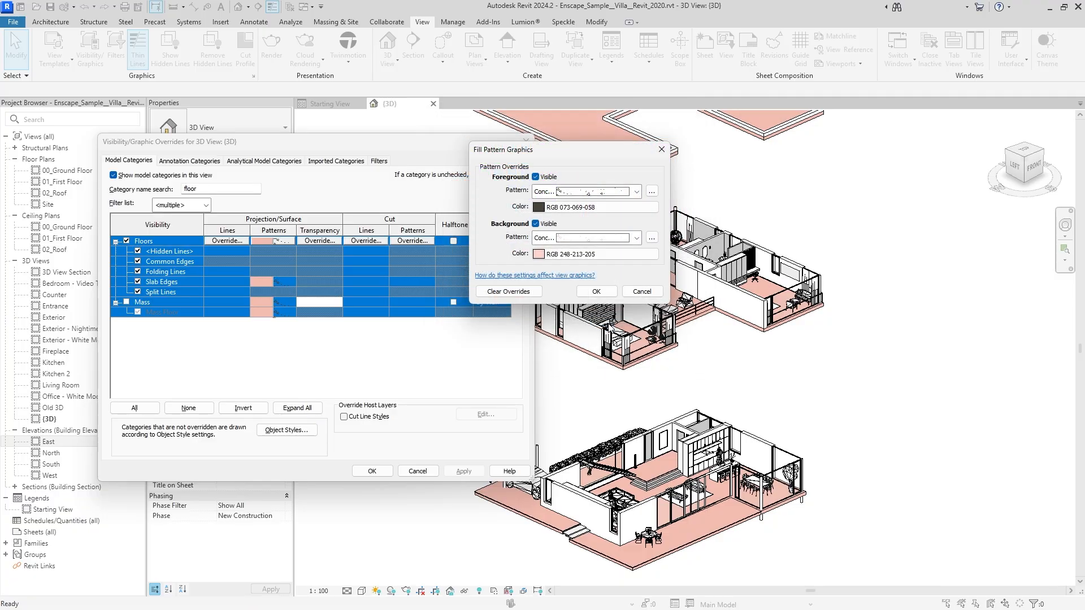
{"action": "left_click", "coordinate": [591, 240]}
{"action": "left_click", "coordinate": [587, 260]}
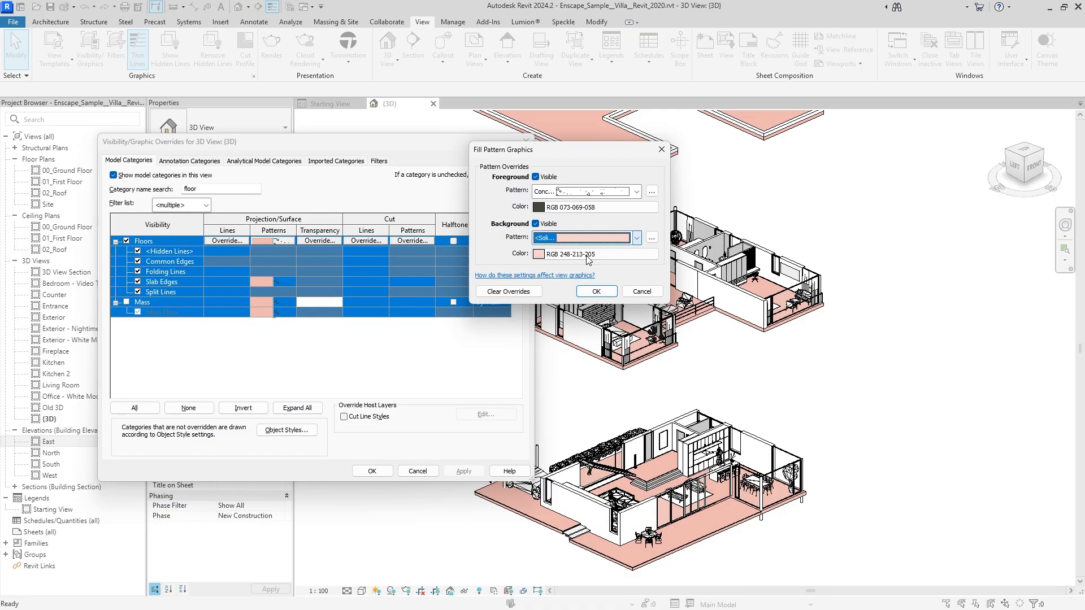
{"action": "left_click", "coordinate": [596, 291]}
{"action": "left_click", "coordinate": [451, 473]}
{"action": "key", "text": "Return"}
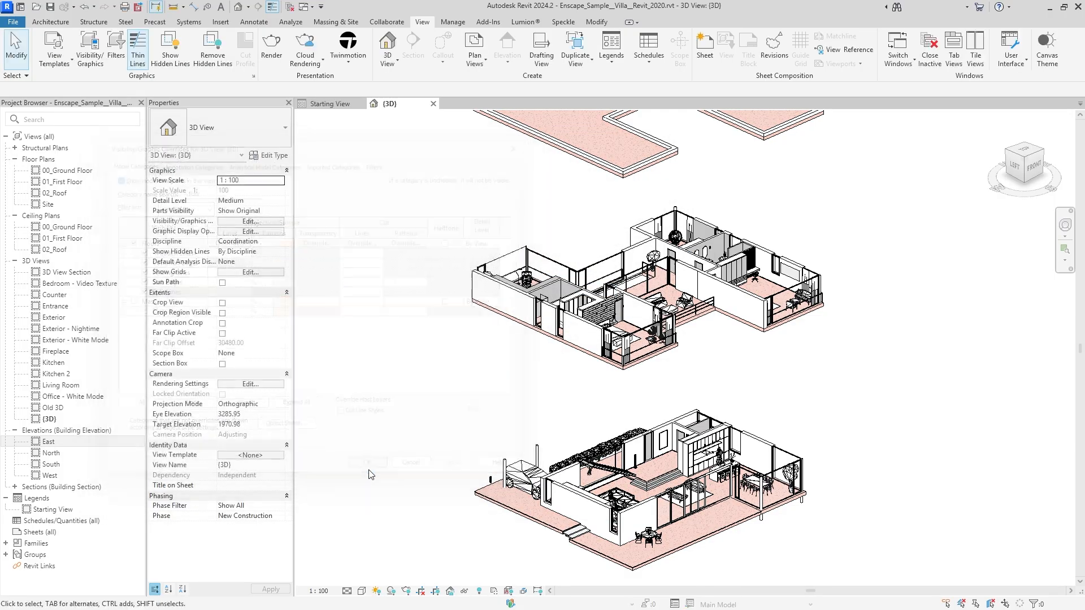
Step: Change the floors' surface foreground pattern to a diagonal-line hatch in Visibility/Graphic Overrides and accept it
{"action": "middle_click_drag", "start_coordinate": [692, 208], "coordinate": [688, 289]}
{"action": "scroll", "coordinate": [616, 219], "scroll_direction": "up", "scroll_amount": 3}
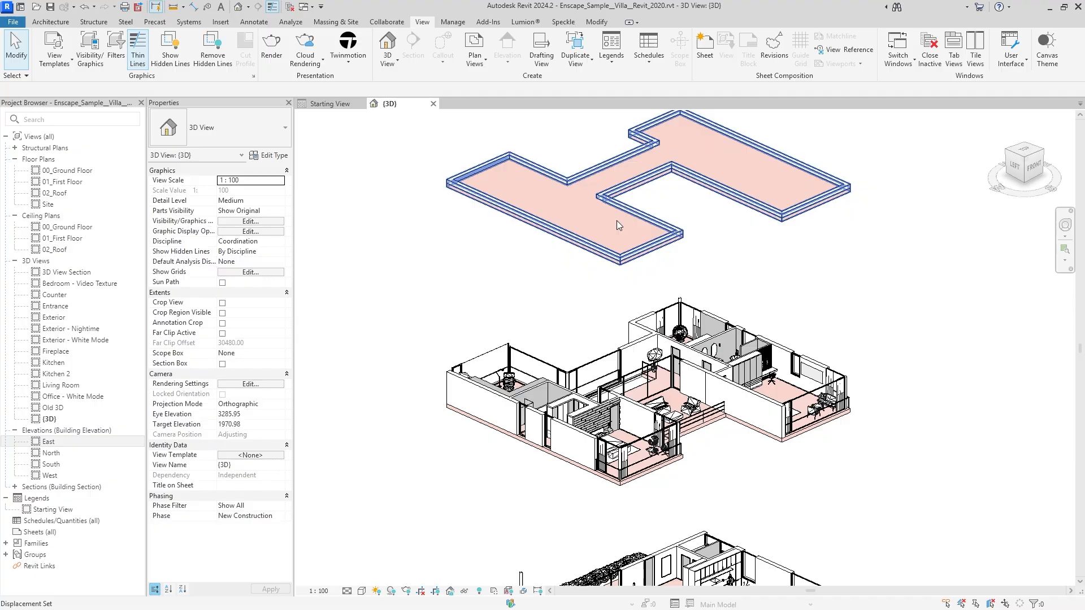
{"action": "middle_click_drag", "start_coordinate": [660, 580], "coordinate": [666, 334]}
{"action": "middle_click_drag", "start_coordinate": [541, 582], "coordinate": [562, 491]}
{"action": "scroll", "coordinate": [562, 490], "scroll_direction": "up", "scroll_amount": 3}
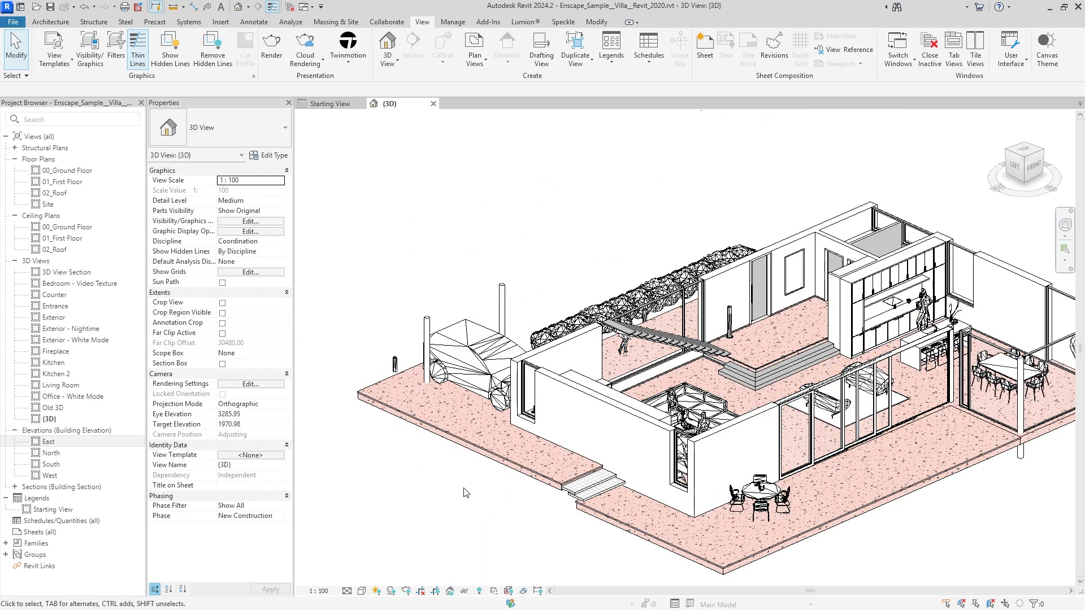
{"action": "key", "text": "v"}
{"action": "key", "text": "v"}
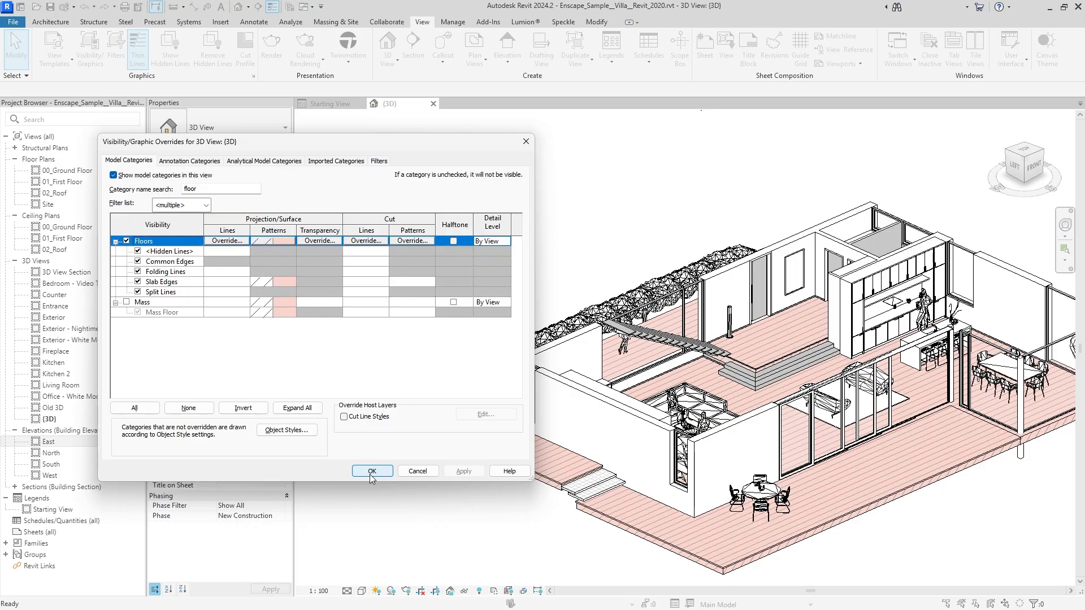
{"action": "left_click", "coordinate": [372, 471]}
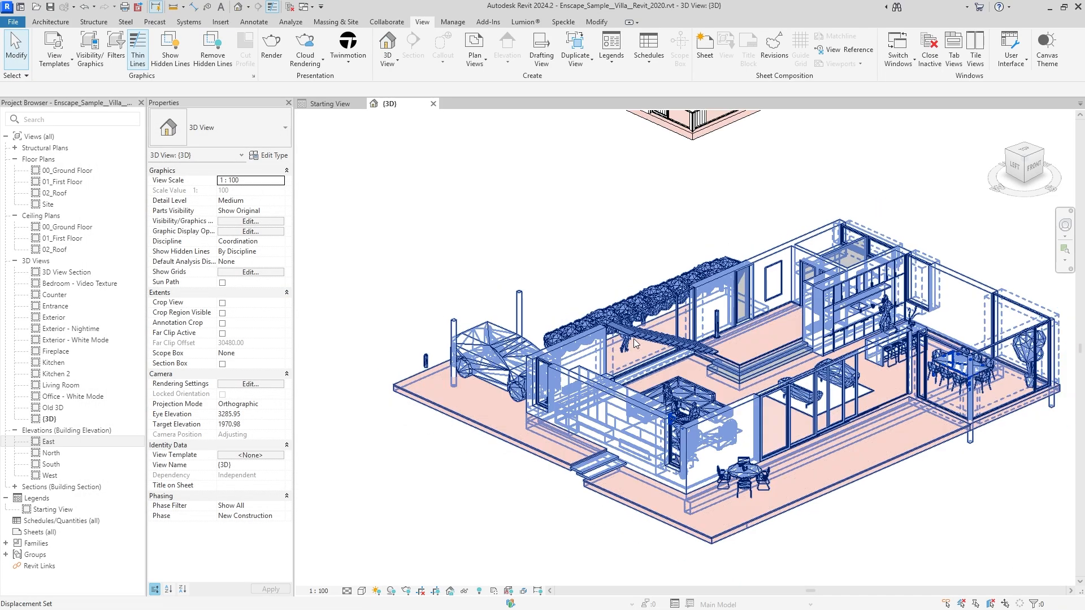
Step: Open the 3D view's Visibility/Graphic Overrides and filter the model categories by "walls"
{"action": "scroll", "coordinate": [633, 343], "scroll_direction": "down", "scroll_amount": 2}
{"action": "middle_click_drag", "start_coordinate": [790, 207], "coordinate": [715, 402]}
{"action": "middle_click_drag", "start_coordinate": [725, 202], "coordinate": [730, 412]}
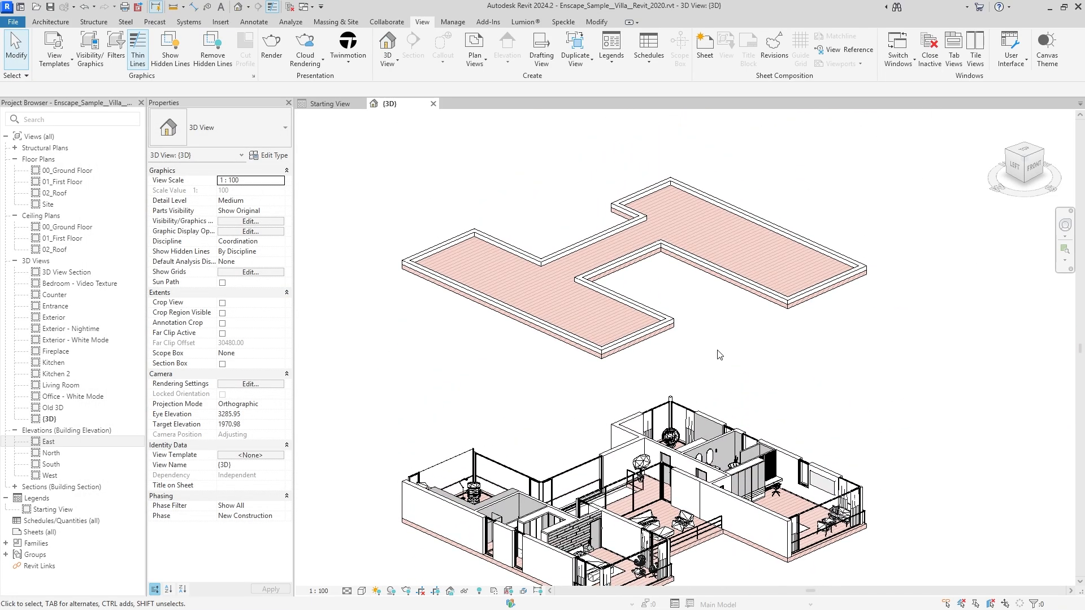
{"action": "middle_click_drag", "start_coordinate": [718, 351], "coordinate": [717, 279]}
{"action": "middle_click_drag", "start_coordinate": [724, 530], "coordinate": [736, 309]}
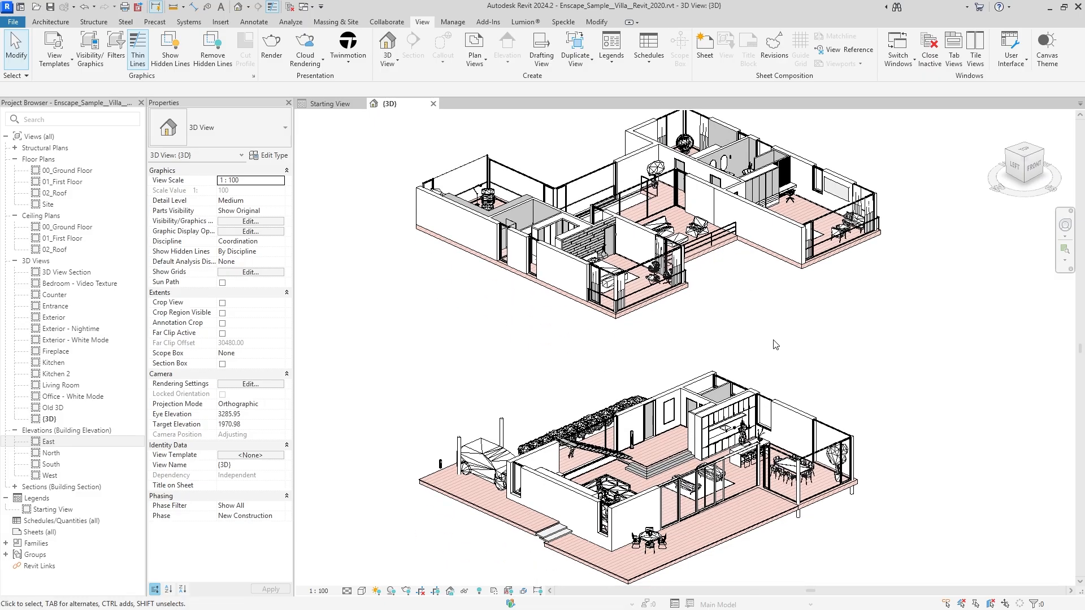
{"action": "key", "text": "v"}
{"action": "key", "text": "v"}
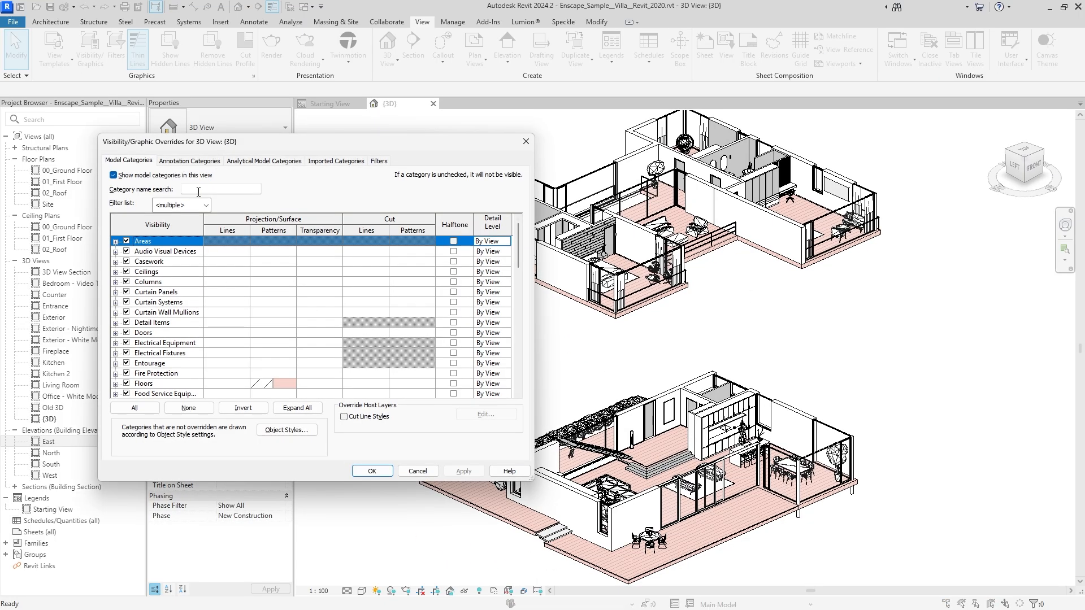
{"action": "left_click", "coordinate": [198, 192]}
{"action": "type", "text": "walls"}
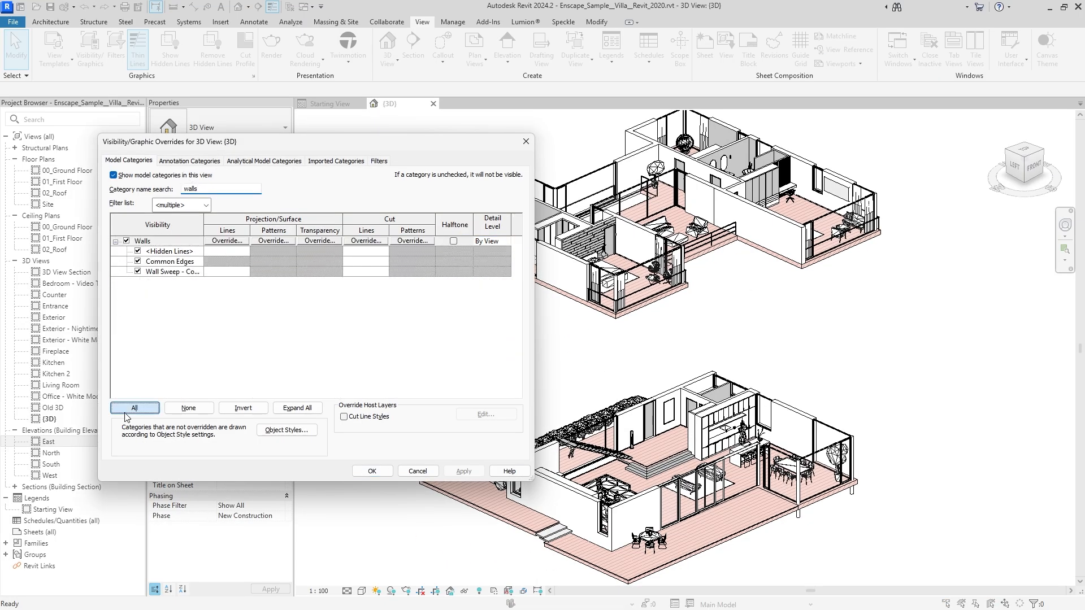
Step: Override the surface foreground pattern of all listed wall categories with solid fill in colour RGB 251-232-227
{"action": "left_click", "coordinate": [134, 407]}
{"action": "left_click", "coordinate": [272, 241]}
{"action": "left_click", "coordinate": [569, 191]}
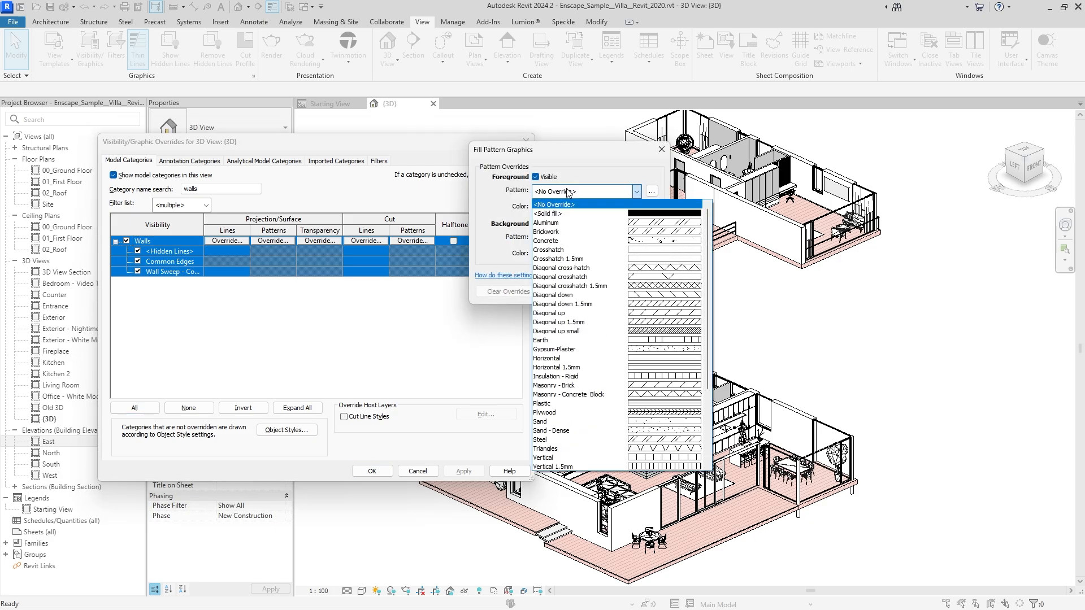
{"action": "left_click", "coordinate": [560, 204]}
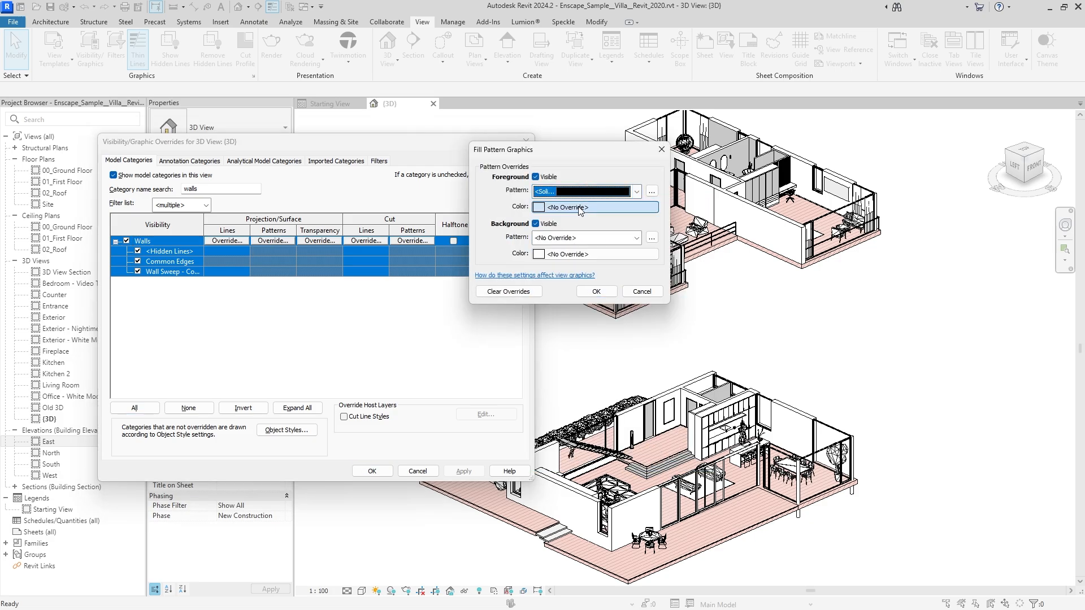
{"action": "left_click", "coordinate": [581, 206]}
{"action": "left_click", "coordinate": [452, 249]}
{"action": "left_click_drag", "start_coordinate": [703, 160], "coordinate": [698, 147]}
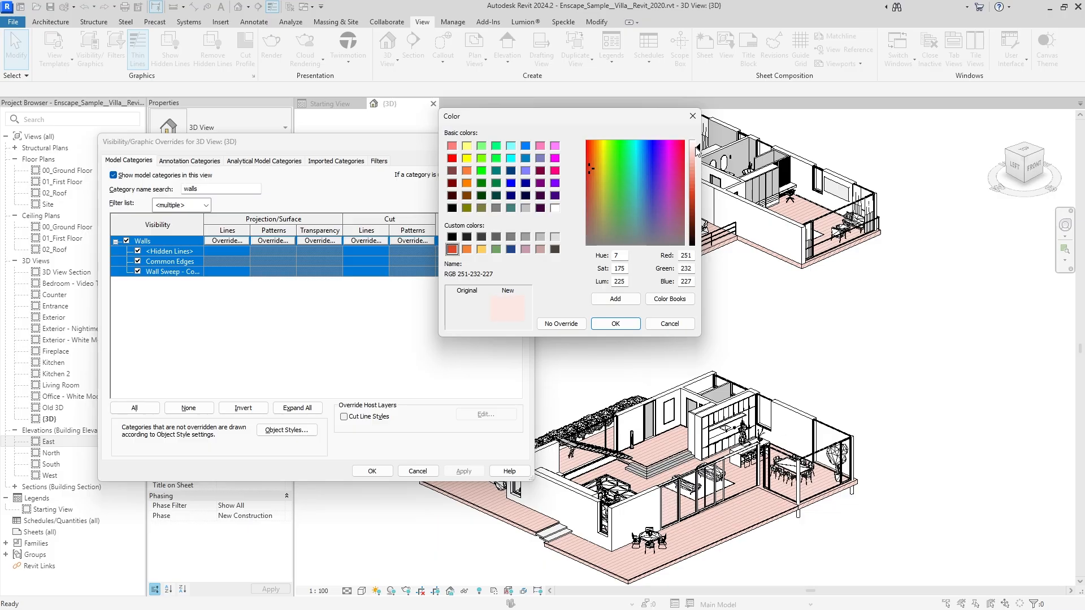
{"action": "left_click", "coordinate": [623, 325]}
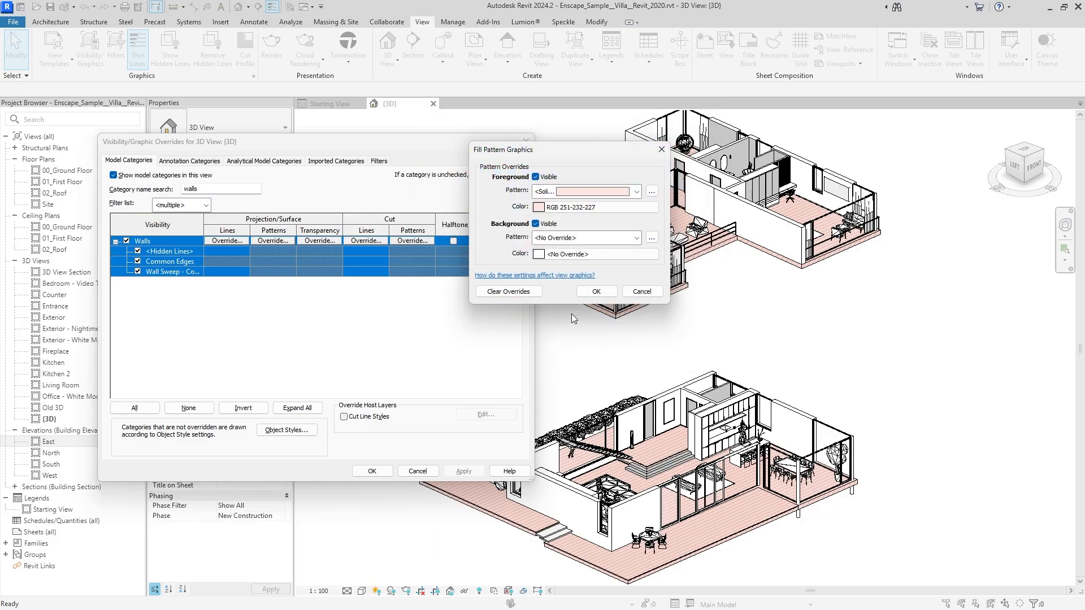
Step: Accept the wall surface pattern override and apply it to the 3D view
{"action": "left_click", "coordinate": [574, 317]}
{"action": "left_click", "coordinate": [463, 471]}
{"action": "left_click", "coordinate": [372, 471]}
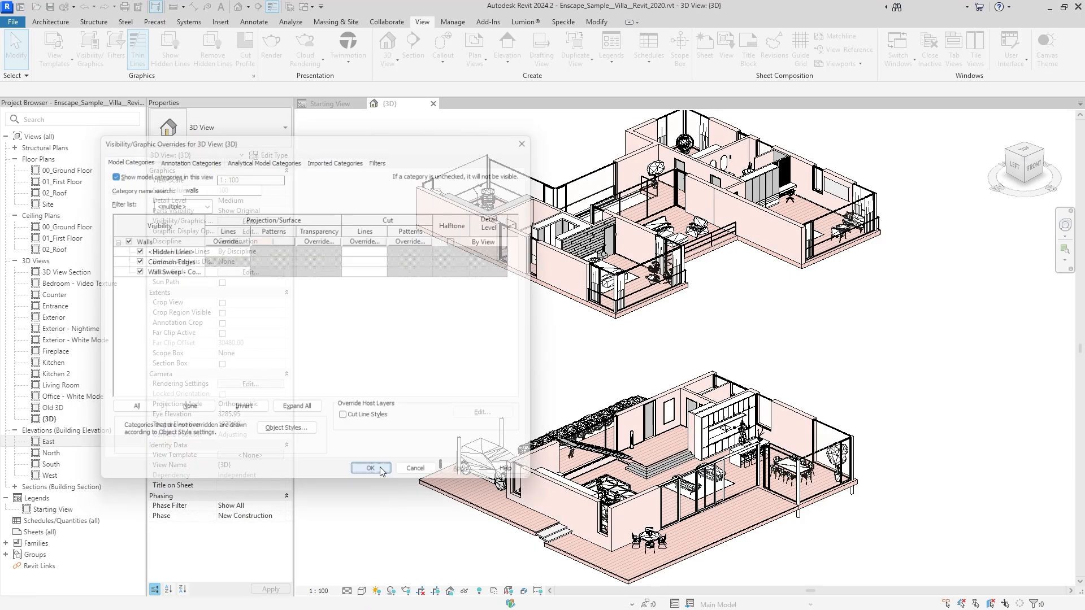
Step: Inspect the wall fill and floor hatch on the exploded storeys of the villa
{"action": "scroll", "coordinate": [684, 486], "scroll_direction": "up", "scroll_amount": 3}
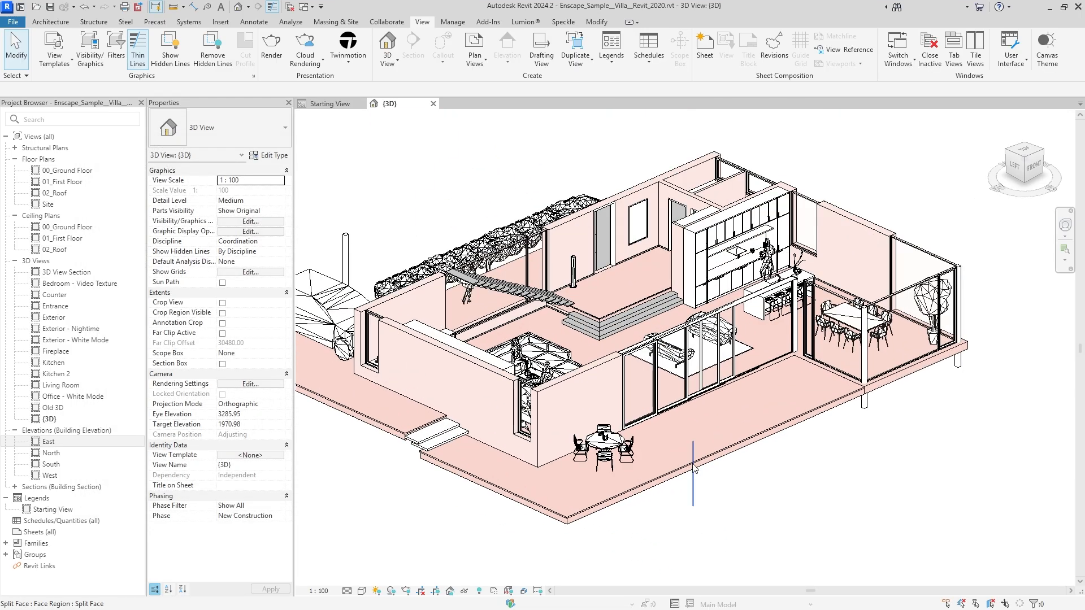
{"action": "scroll", "coordinate": [676, 481], "scroll_direction": "down", "scroll_amount": 1}
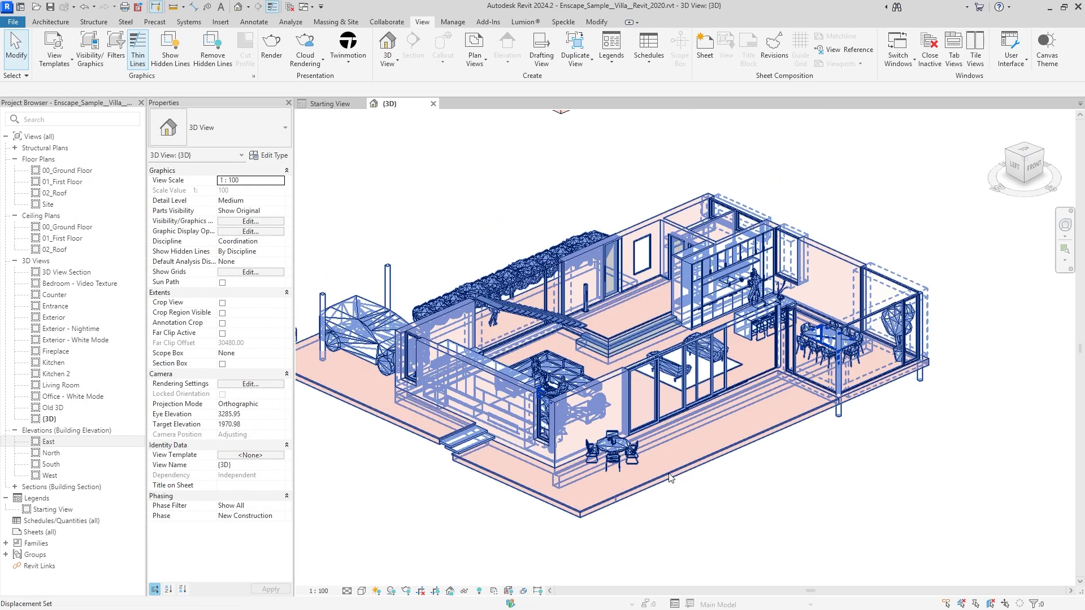
{"action": "middle_click_drag", "start_coordinate": [730, 143], "coordinate": [783, 157]}
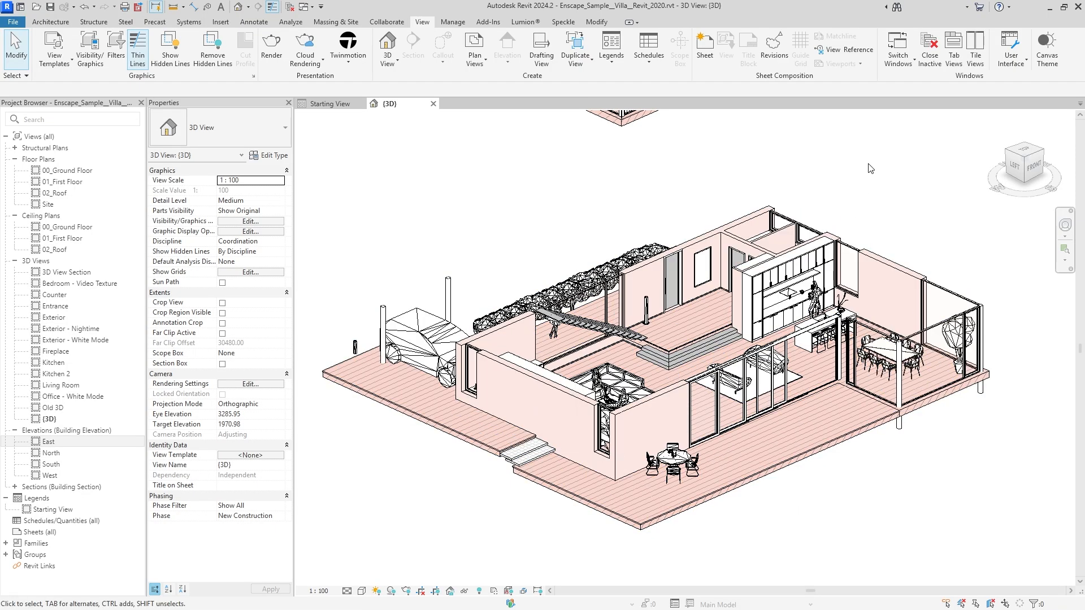
{"action": "middle_click_drag", "start_coordinate": [869, 183], "coordinate": [858, 209]}
{"action": "middle_click", "coordinate": [851, 199]}
{"action": "middle_click", "coordinate": [851, 199]}
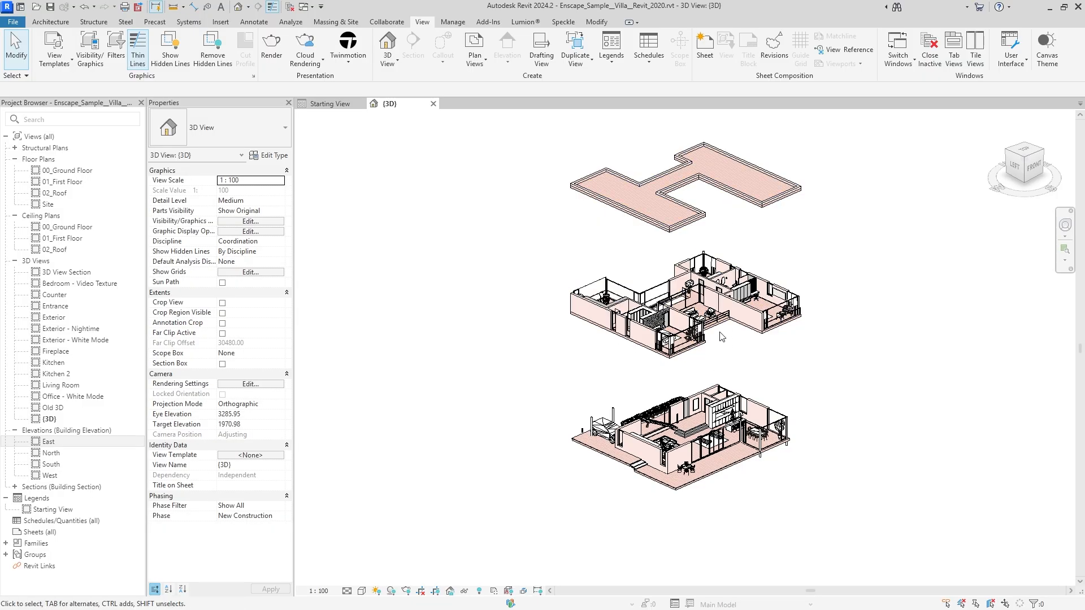
{"action": "scroll", "coordinate": [717, 315], "scroll_direction": "up", "scroll_amount": 4}
{"action": "mouse_move", "coordinate": [713, 315]}
{"action": "middle_mouse_down", "text": "shift"}
{"action": "mouse_move", "coordinate": [687, 310]}
{"action": "mouse_move", "coordinate": [717, 316]}
{"action": "middle_mouse_up", "text": "shift"}
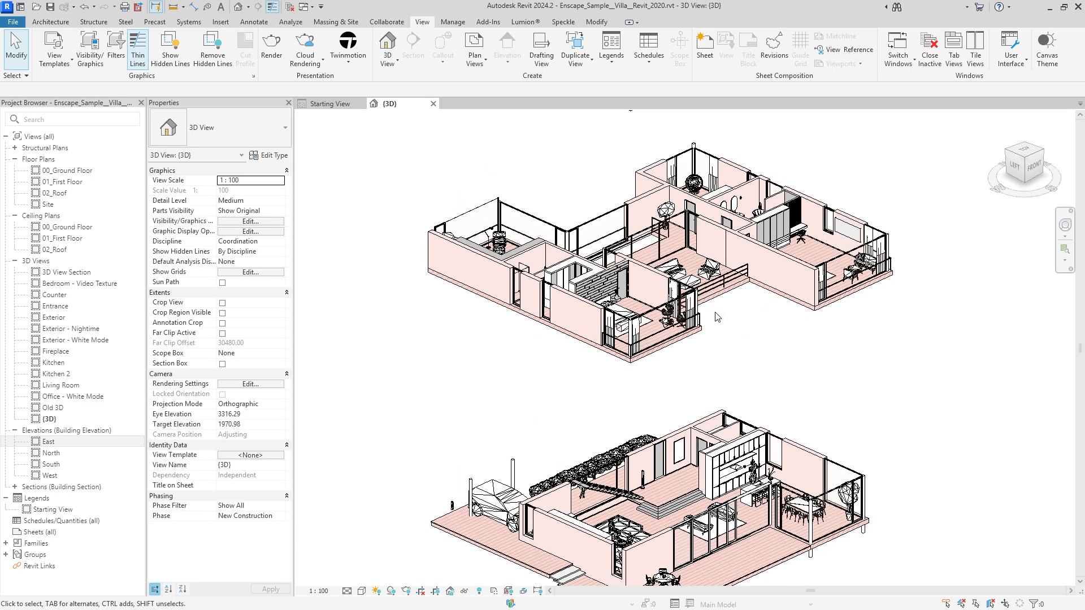
Step: Hide every model category except Floors in the 3D view's Visibility/Graphic Overrides
{"action": "key", "text": "v"}
{"action": "key", "text": "v"}
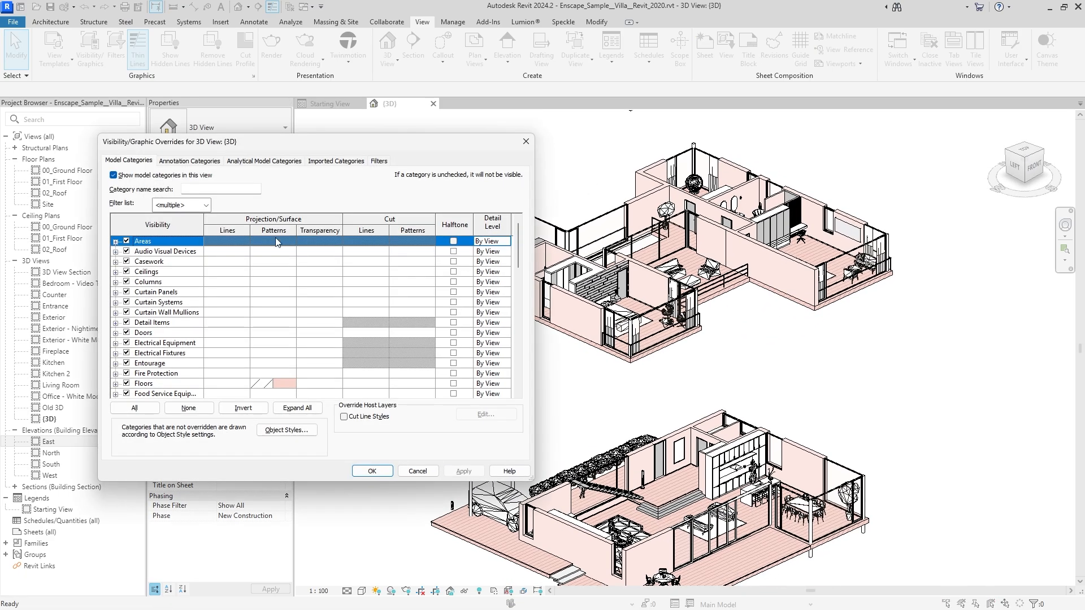
{"action": "left_click", "coordinate": [150, 384]}
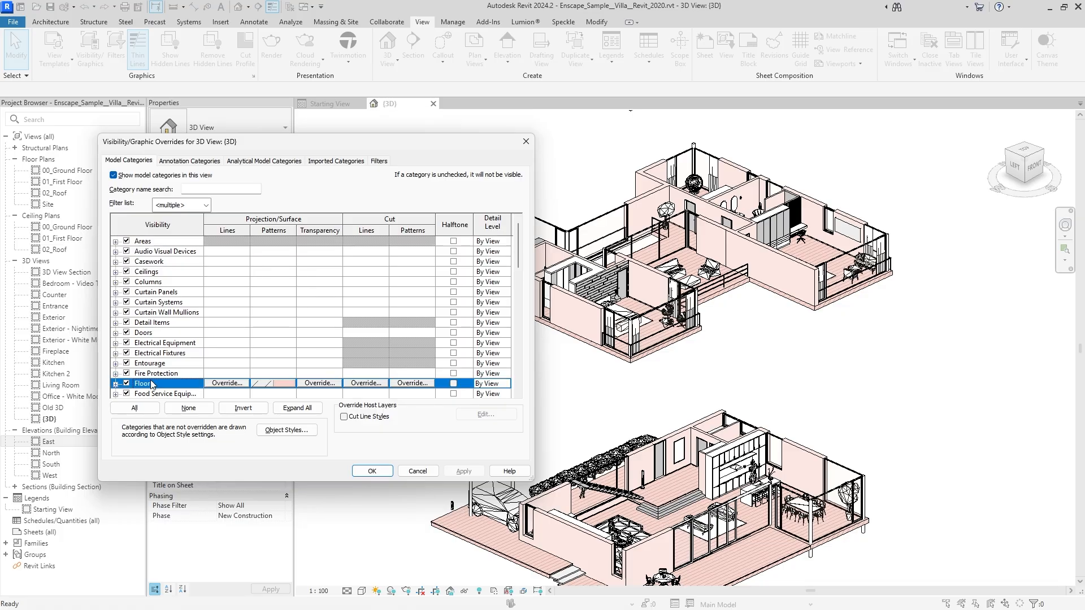
{"action": "left_click", "coordinate": [234, 410]}
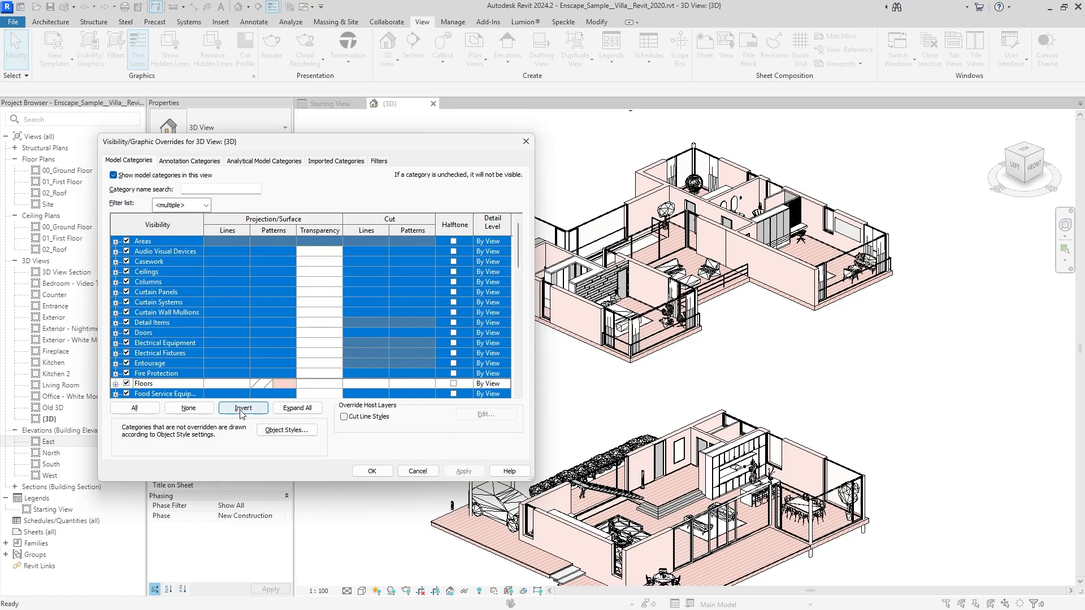
{"action": "left_click", "coordinate": [464, 471]}
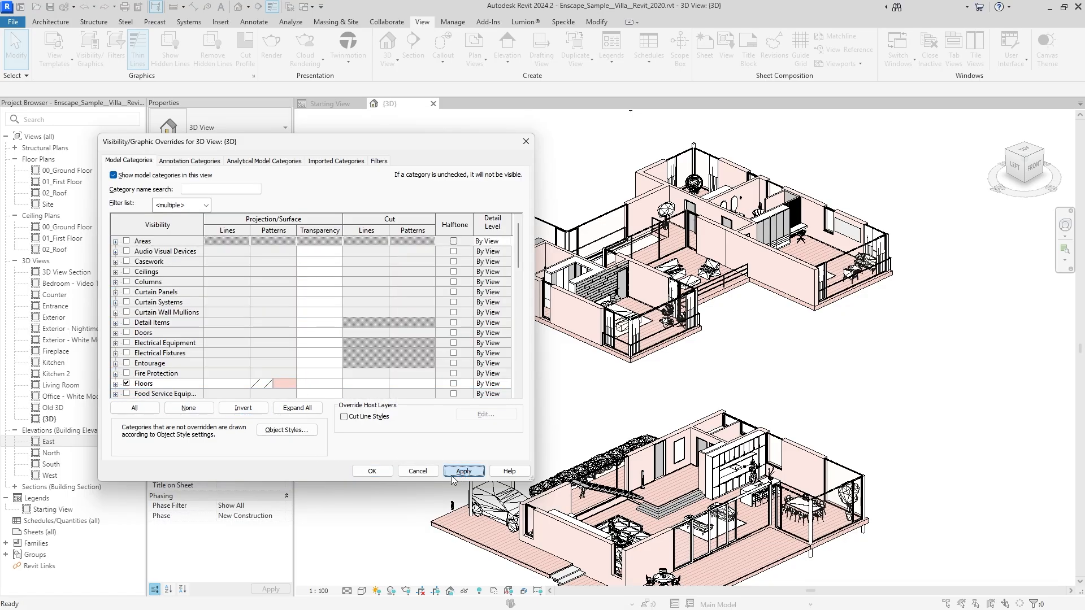
{"action": "left_click", "coordinate": [371, 471]}
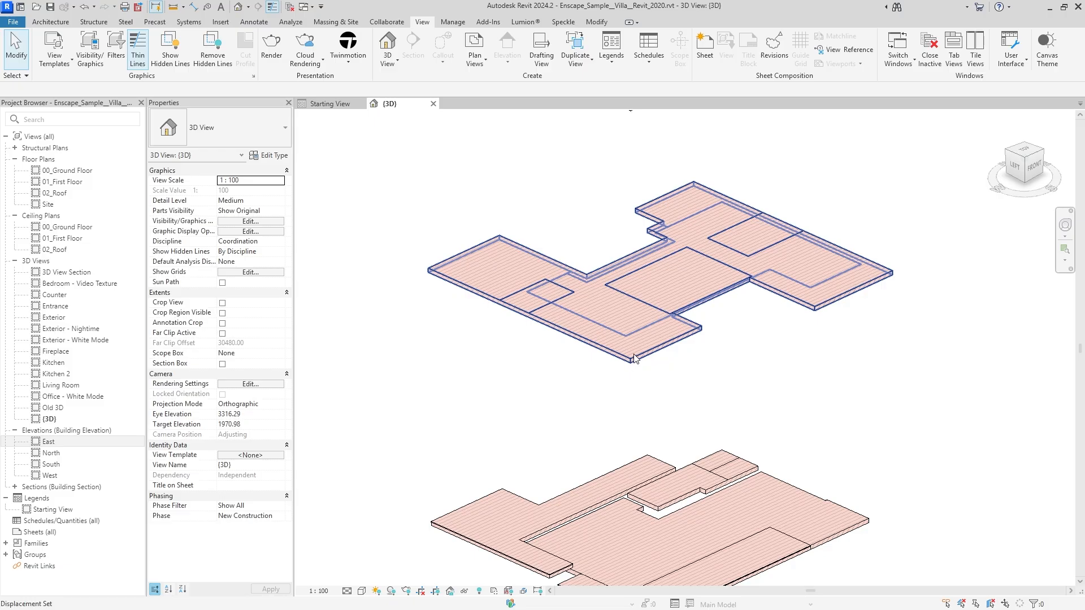
Step: Override the first-floor slab's graphics by element, setting its surface background pattern to solid fill
{"action": "left_click", "coordinate": [634, 358]}
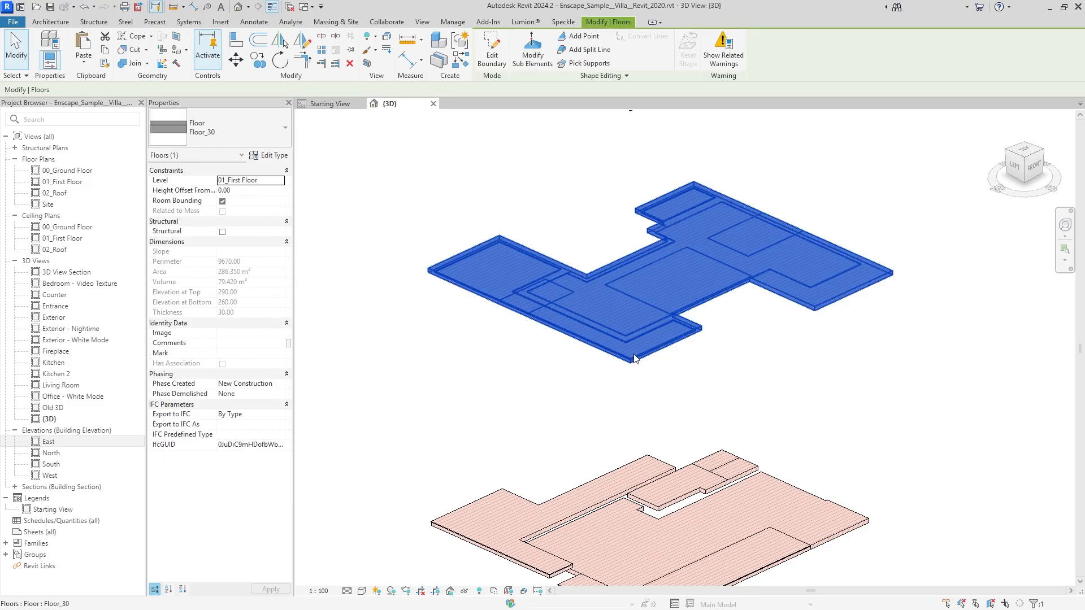
{"action": "right_click", "coordinate": [634, 358]}
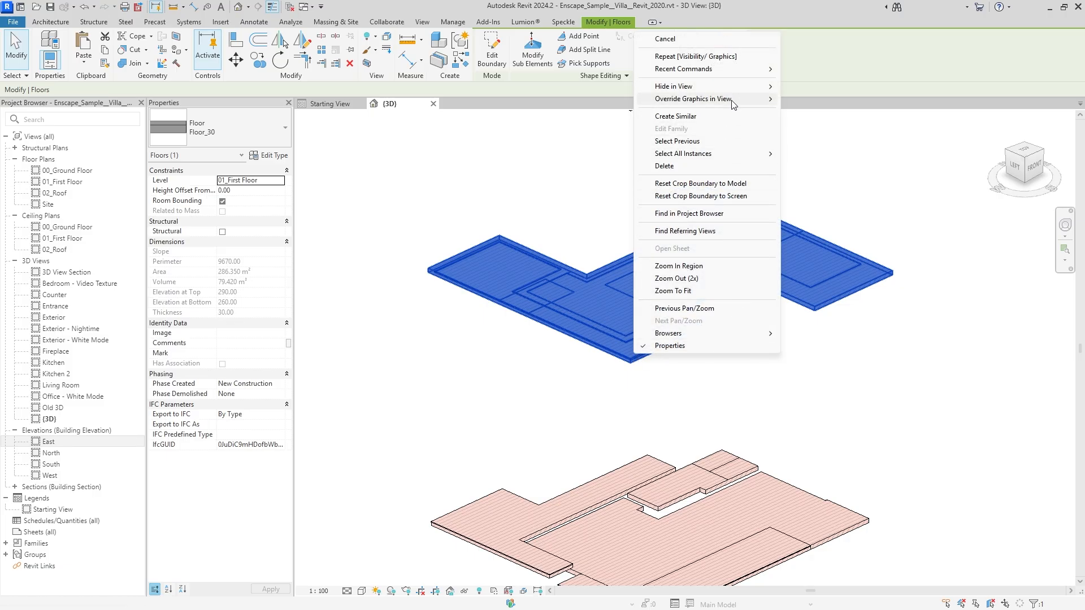
{"action": "mouse_move", "coordinate": [739, 101]}
{"action": "left_click", "coordinate": [808, 101]}
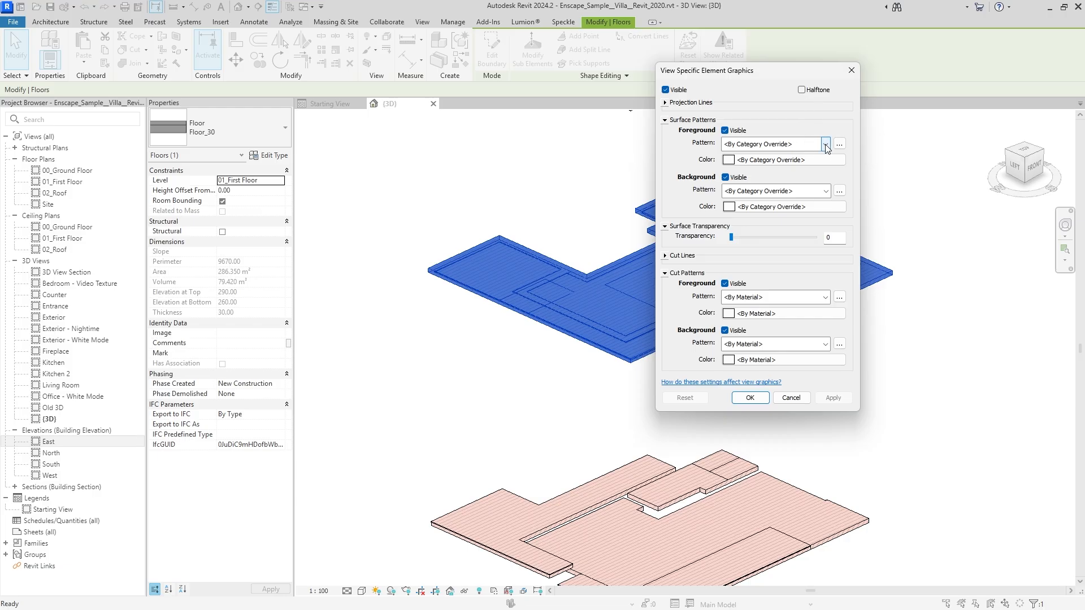
{"action": "left_click", "coordinate": [826, 190]}
{"action": "left_click", "coordinate": [795, 208]}
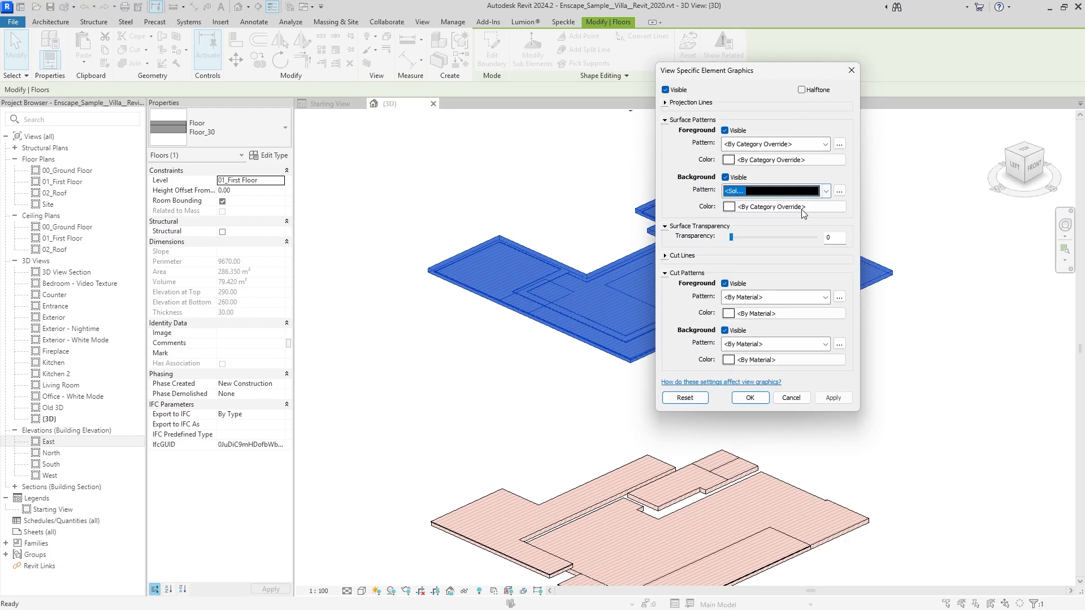
Step: Set the first-floor slab's surface background to a light orange, RGB 251-202-170, and apply the element override
{"action": "left_click", "coordinate": [795, 207]}
{"action": "left_click", "coordinate": [655, 264]}
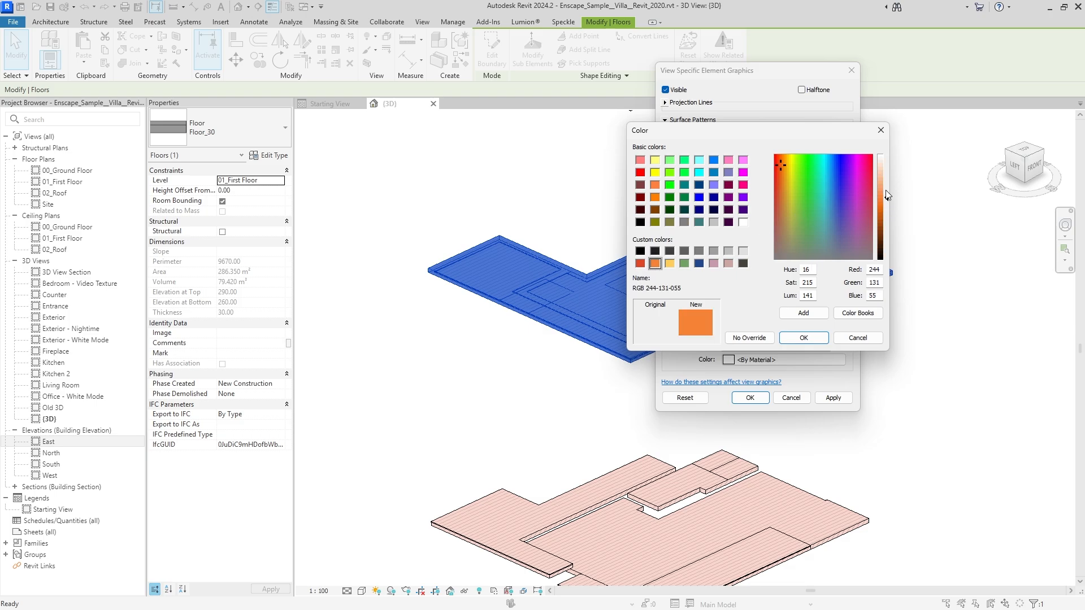
{"action": "left_click_drag", "start_coordinate": [886, 195], "coordinate": [885, 178]}
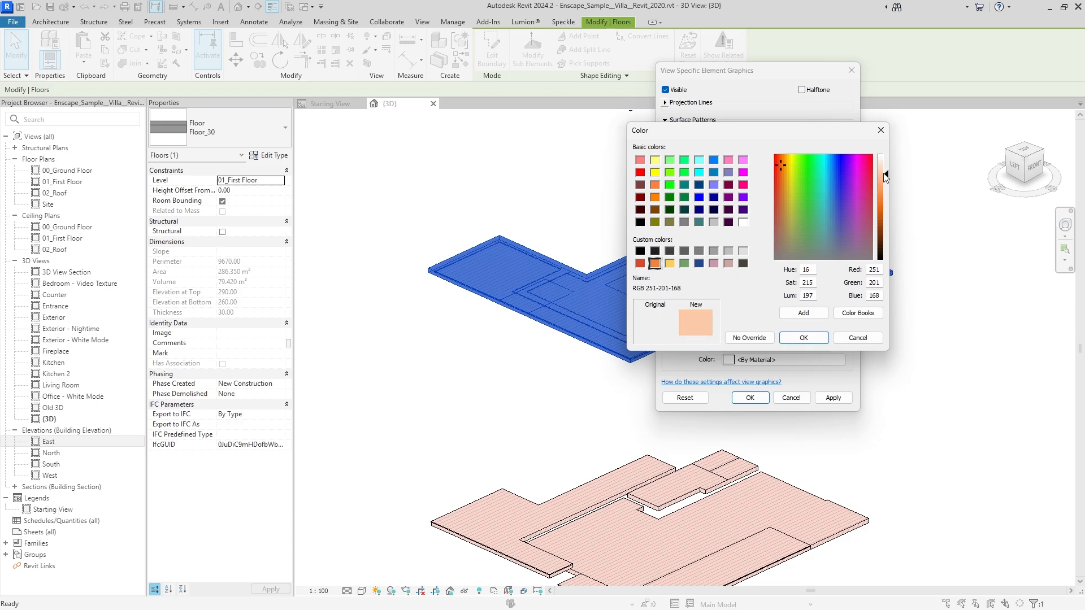
{"action": "left_click", "coordinate": [803, 338]}
{"action": "left_click", "coordinate": [834, 398]}
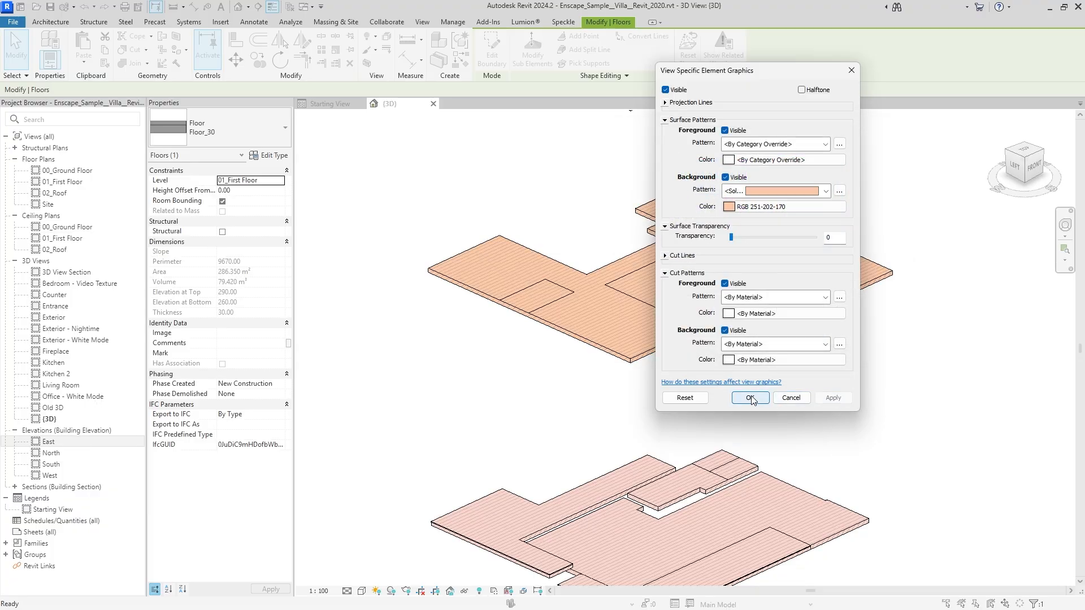
{"action": "left_click", "coordinate": [750, 398]}
{"action": "left_click", "coordinate": [749, 370]}
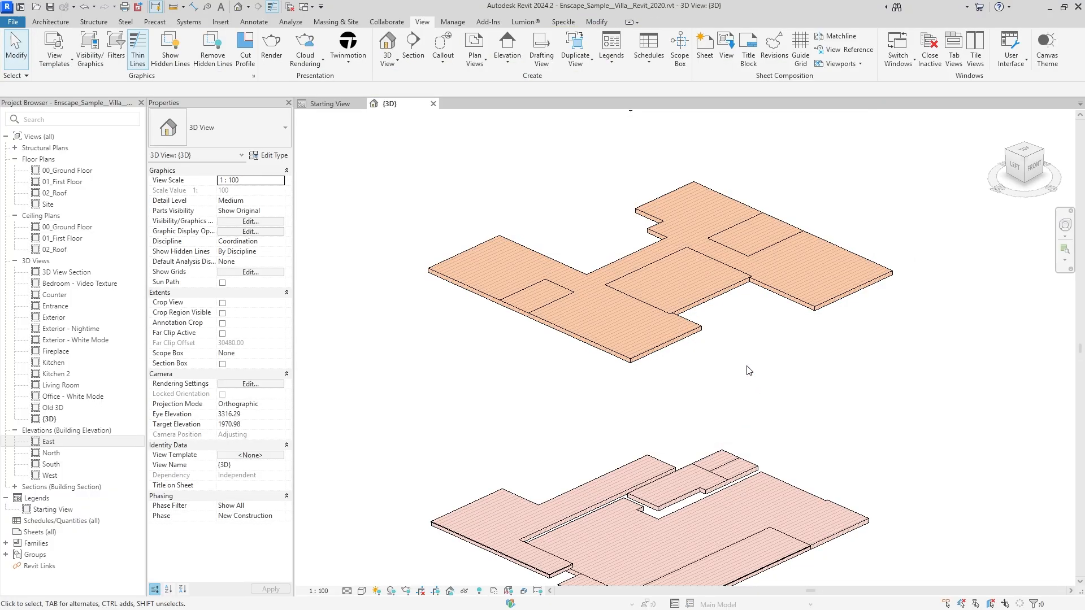
{"action": "scroll", "coordinate": [749, 370], "scroll_direction": "down", "scroll_amount": 3}
{"action": "middle_click_drag", "start_coordinate": [749, 370], "coordinate": [753, 459]}
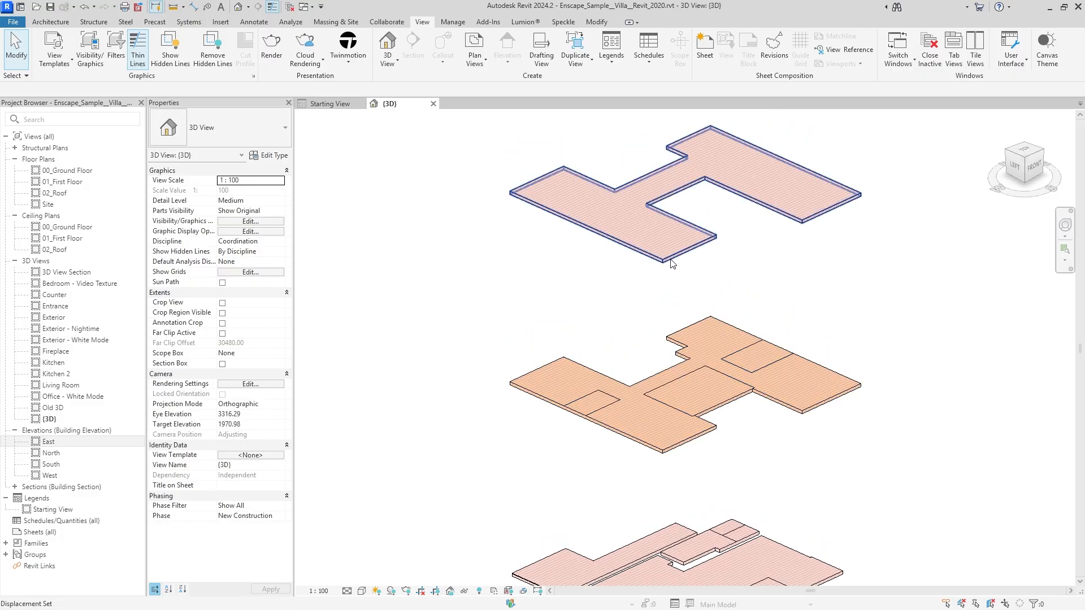
{"action": "left_click", "coordinate": [672, 262]}
{"action": "right_click", "coordinate": [672, 263]}
{"action": "left_click", "coordinate": [632, 311]}
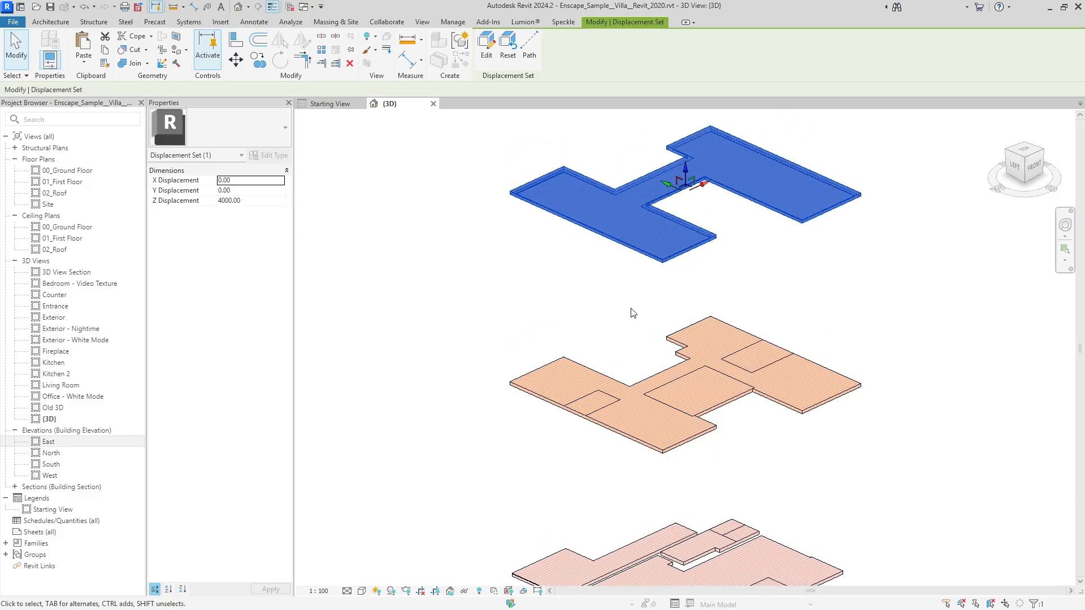
{"action": "left_click", "coordinate": [692, 283]}
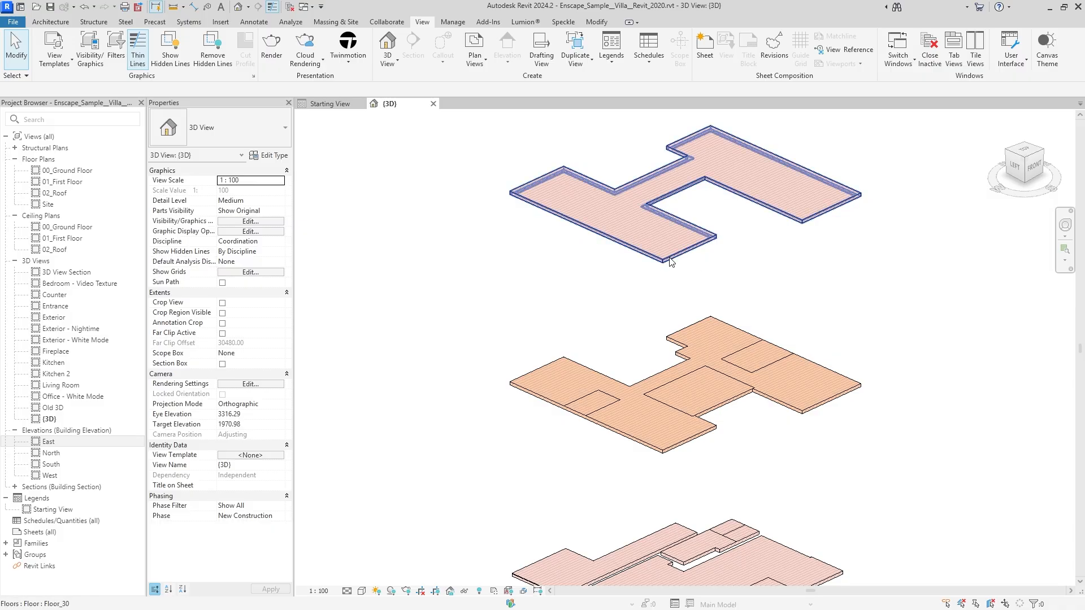
Step: Override the roof slab's graphics by element, setting its surface background pattern to solid fill
{"action": "left_click", "coordinate": [671, 261]}
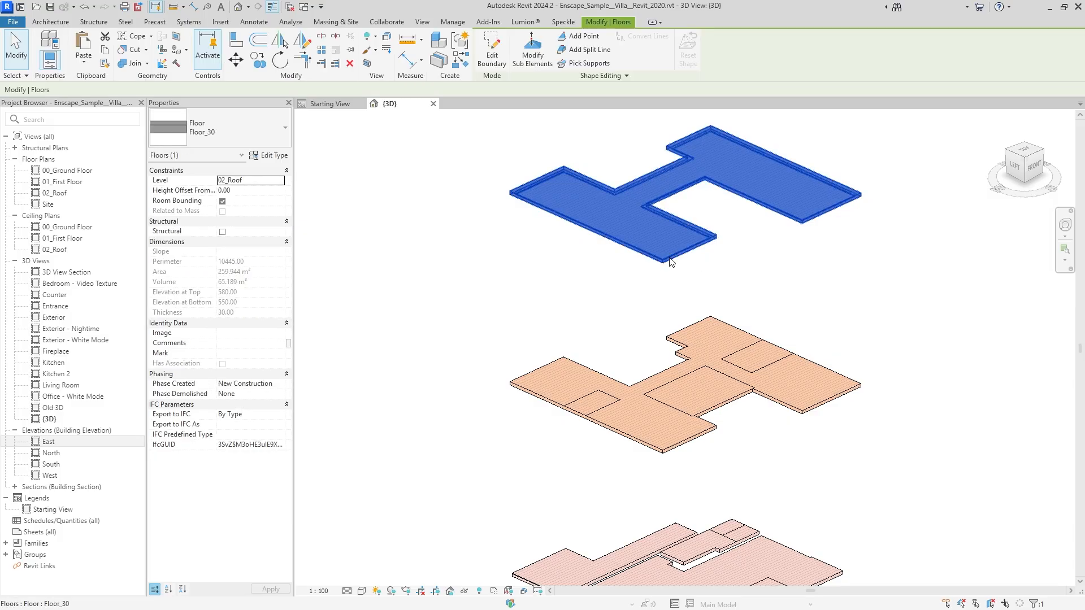
{"action": "right_click", "coordinate": [670, 261]}
{"action": "mouse_move", "coordinate": [757, 325]}
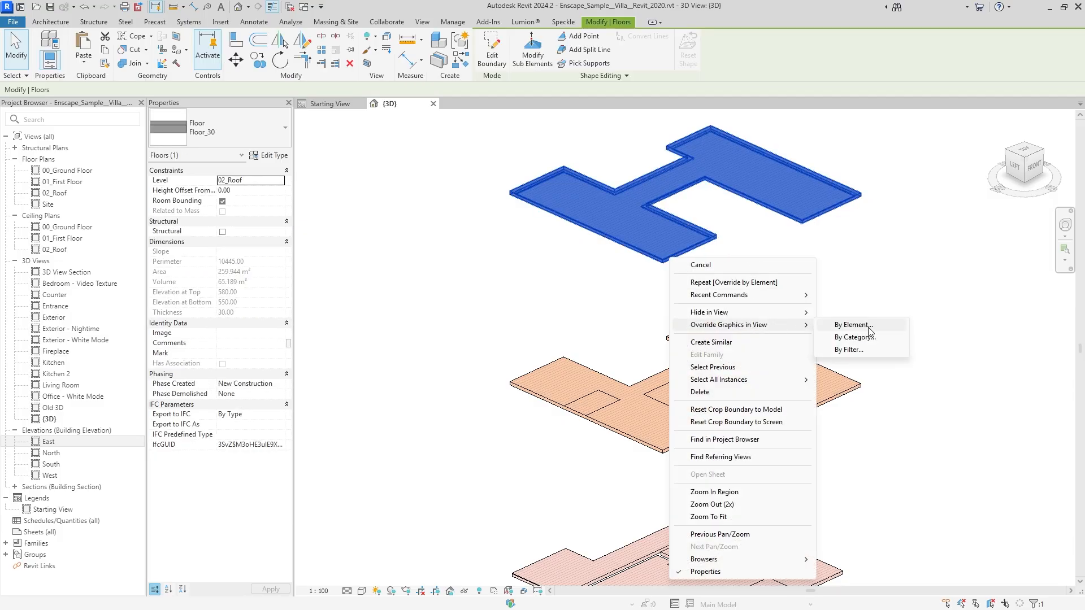
{"action": "left_click", "coordinate": [854, 325]}
{"action": "left_click", "coordinate": [826, 191]}
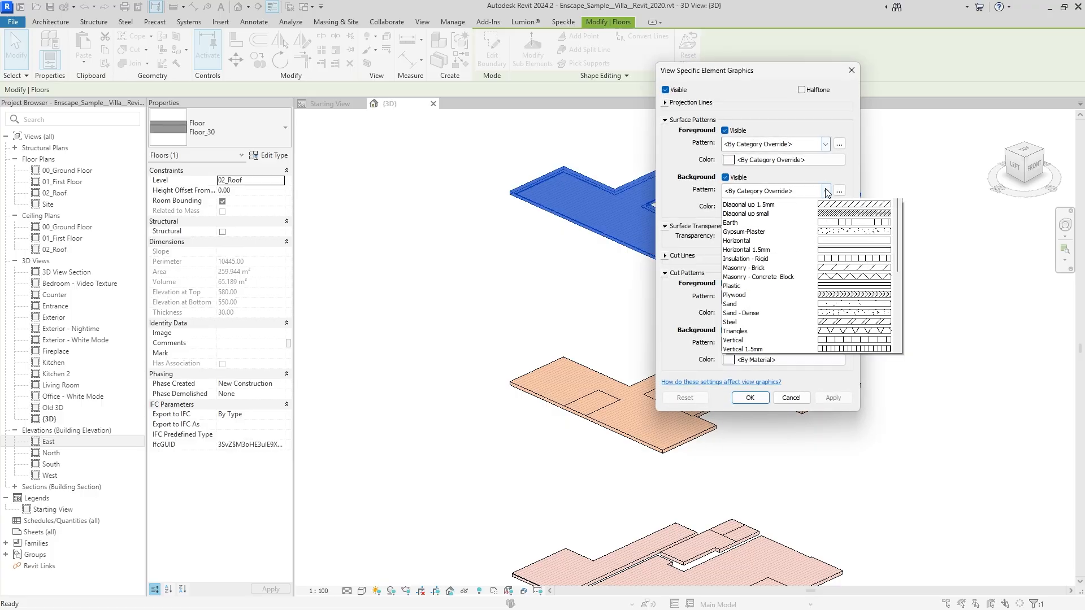
{"action": "left_click", "coordinate": [798, 222]}
{"action": "left_click", "coordinate": [825, 191]}
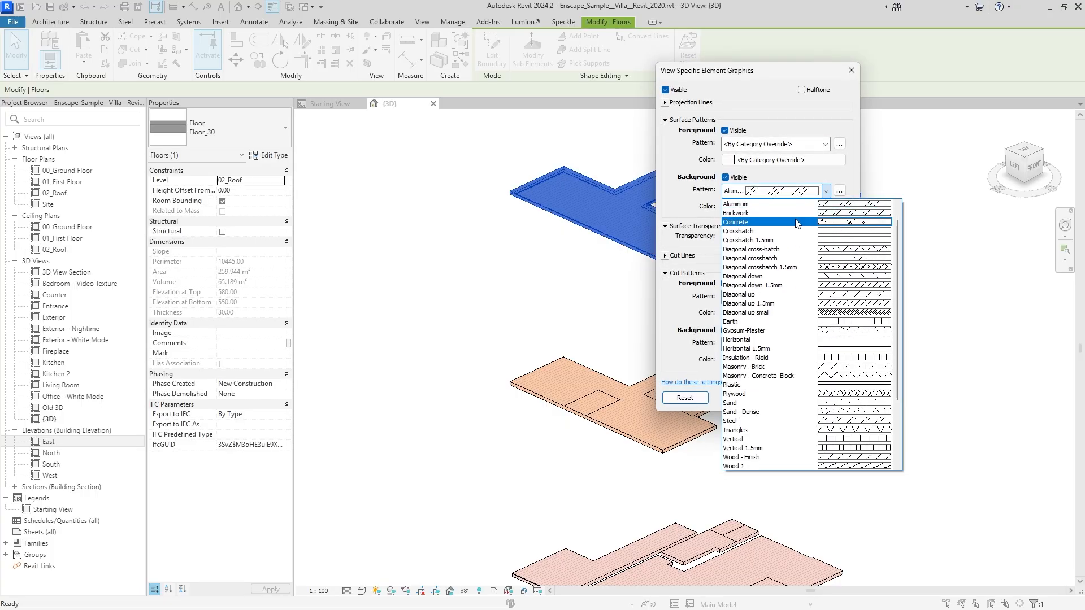
{"action": "left_click", "coordinate": [794, 214]}
Step: Set the roof slab's surface background to a light yellow, RGB 254-227-165, and apply the element override
{"action": "left_click", "coordinate": [835, 205]}
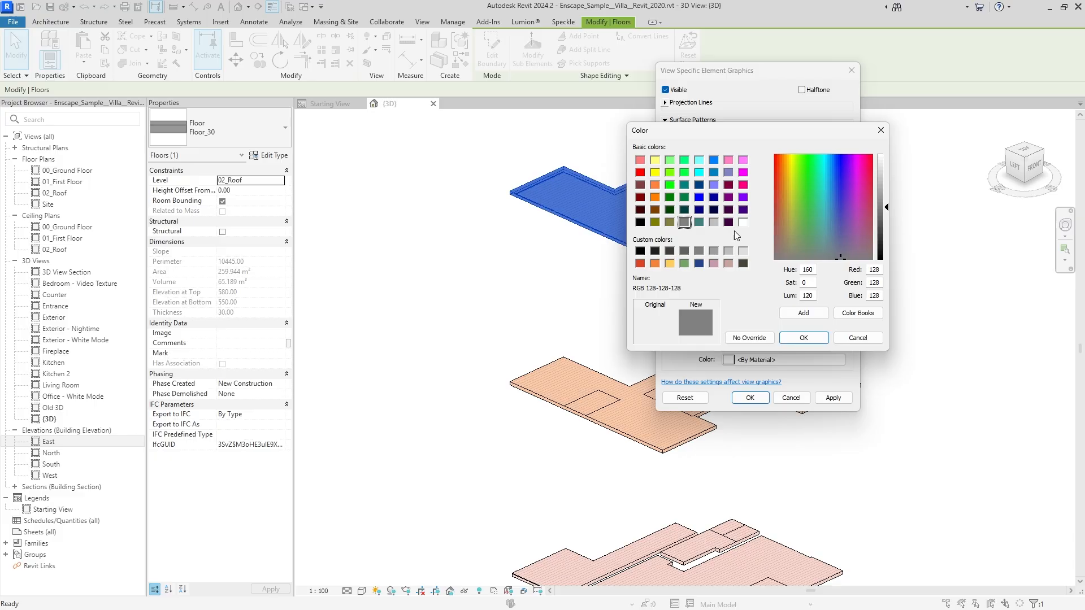
{"action": "left_click", "coordinate": [670, 263]}
{"action": "left_click", "coordinate": [884, 180]}
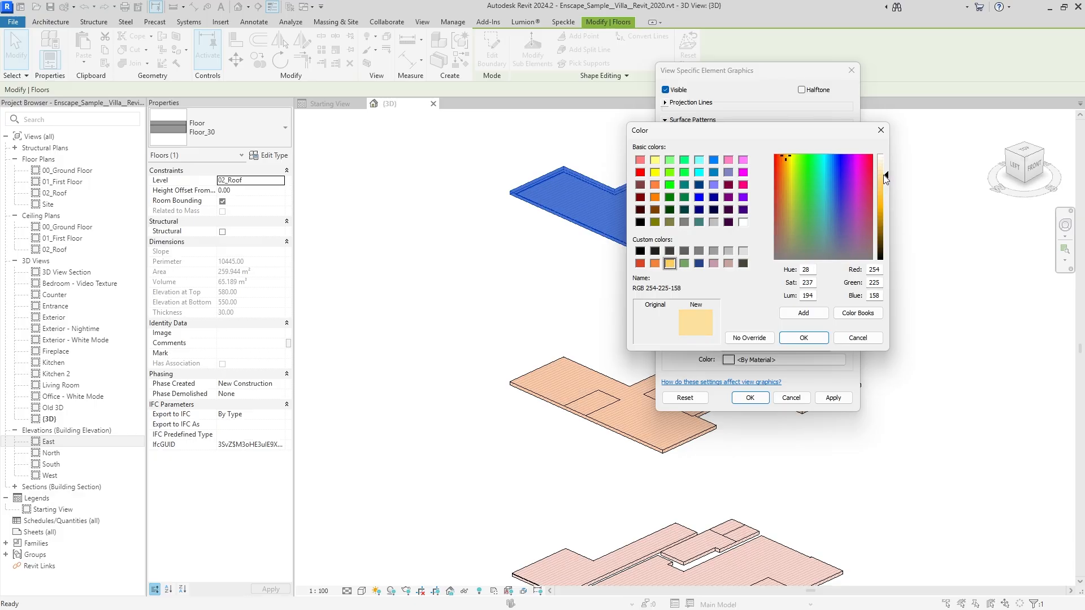
{"action": "left_click", "coordinate": [803, 338]}
{"action": "left_click", "coordinate": [833, 398]}
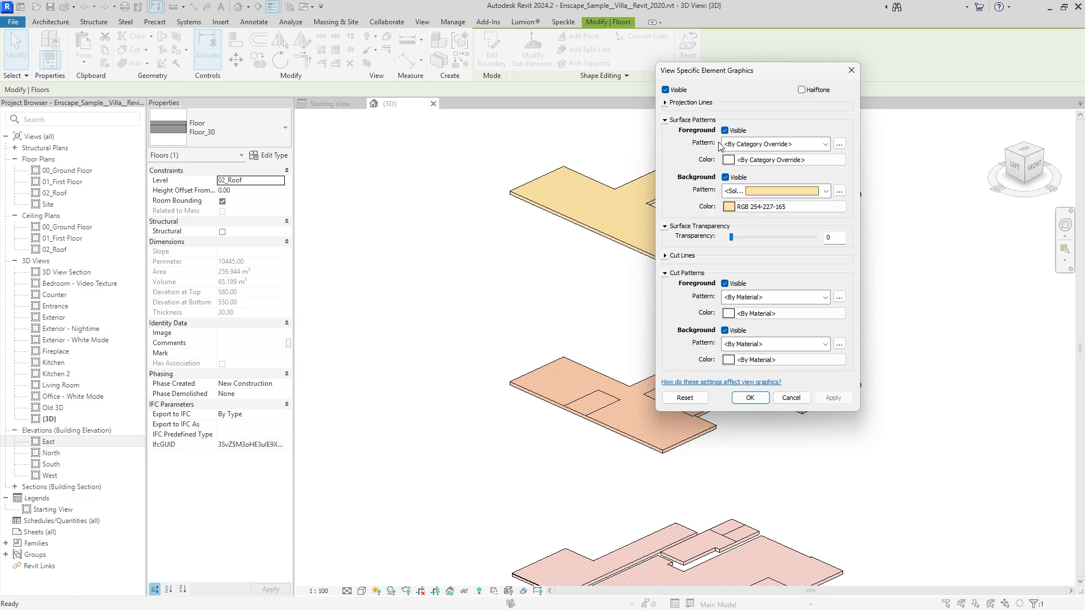
{"action": "left_click", "coordinate": [750, 398]}
{"action": "scroll", "coordinate": [663, 260], "scroll_direction": "up", "scroll_amount": 2}
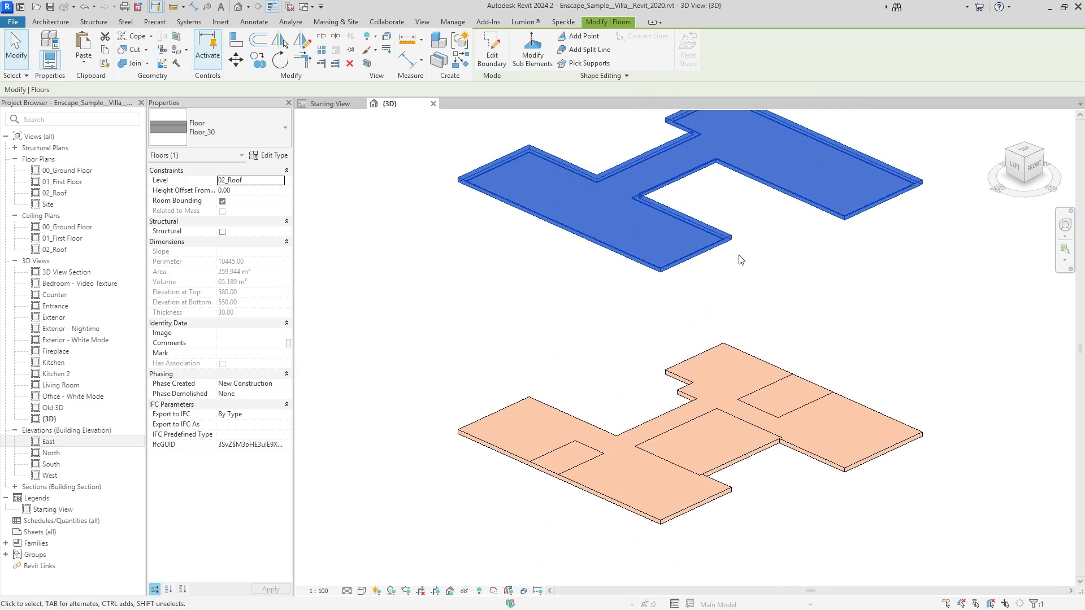
{"action": "key", "text": "Escape"}
Step: Turn the visibility of all model categories back on in the 3D view's Visibility/Graphic Overrides
{"action": "middle_click_drag", "start_coordinate": [707, 294], "coordinate": [698, 220]}
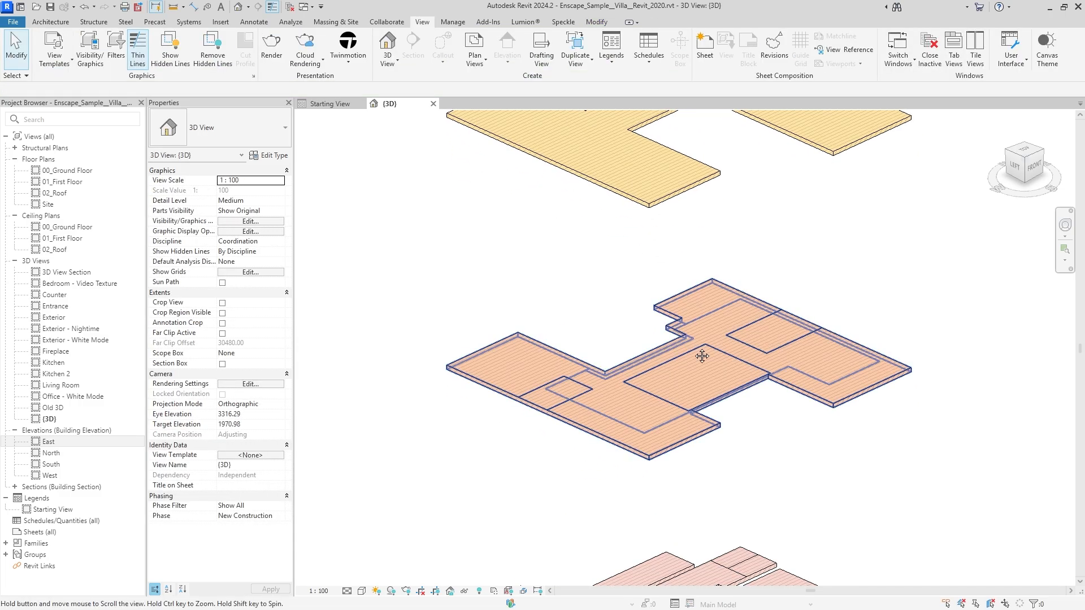
{"action": "middle_click_drag", "start_coordinate": [702, 356], "coordinate": [677, 168]}
{"action": "middle_click", "coordinate": [697, 275]}
{"action": "middle_click", "coordinate": [697, 274]}
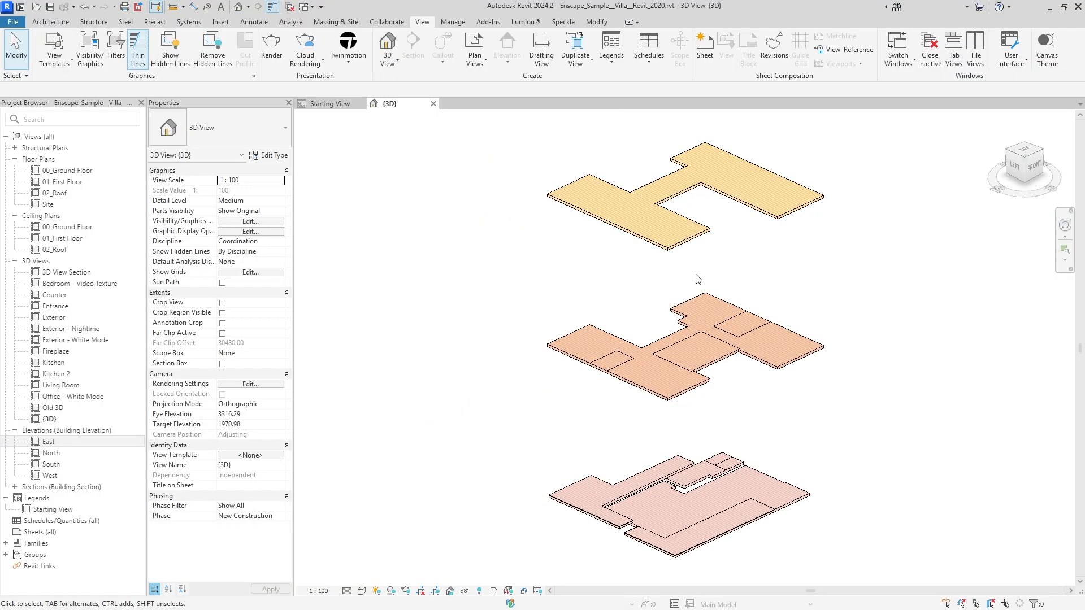
{"action": "key", "text": "v"}
{"action": "key", "text": "g"}
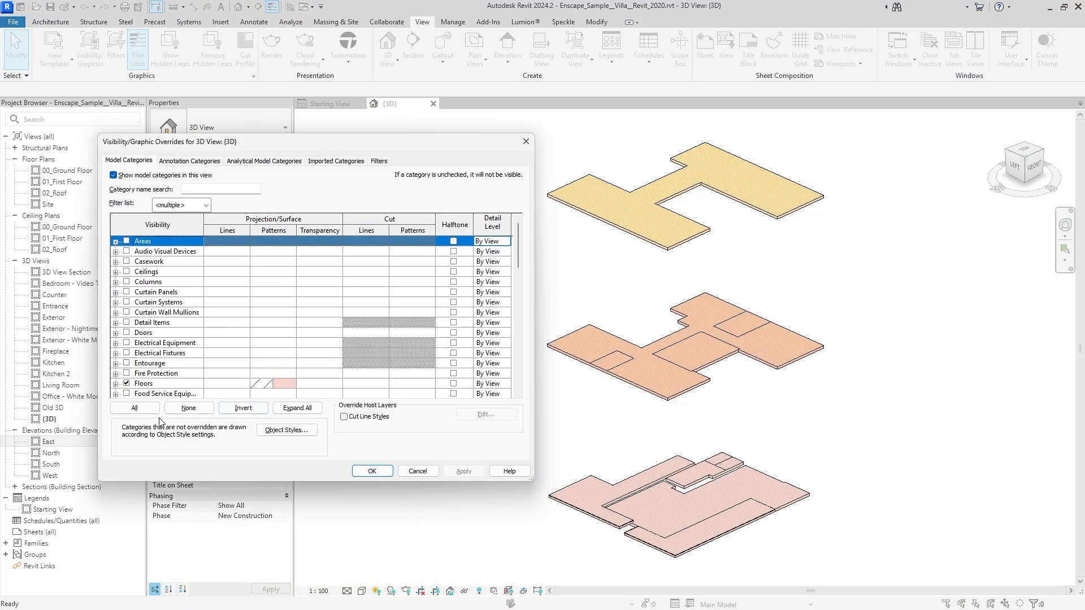
{"action": "left_click", "coordinate": [130, 408]}
{"action": "left_click", "coordinate": [125, 375]}
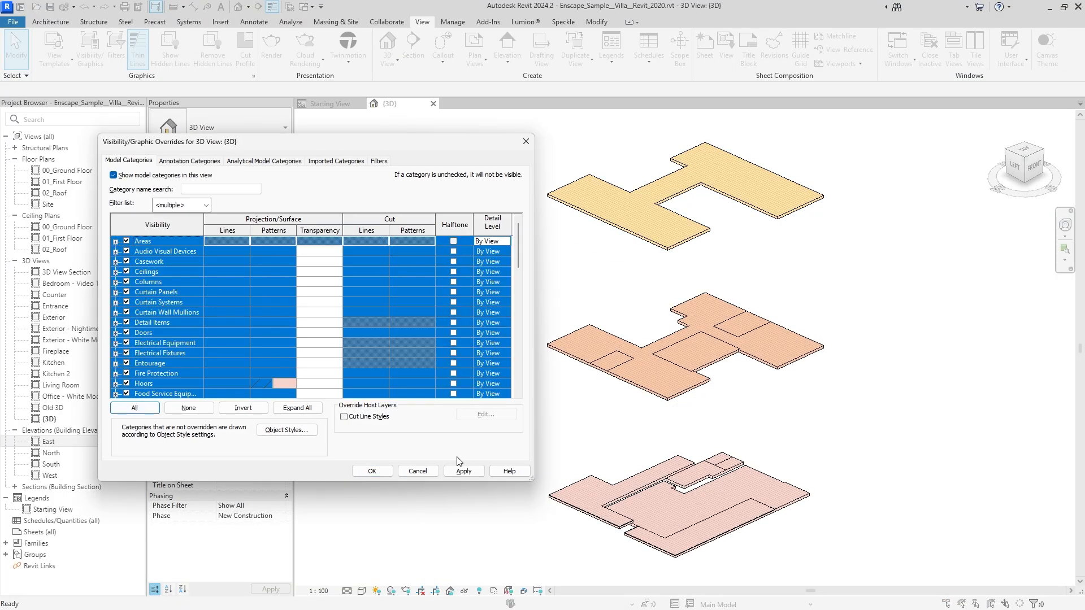
{"action": "left_click", "coordinate": [463, 470]}
{"action": "left_click", "coordinate": [372, 471]}
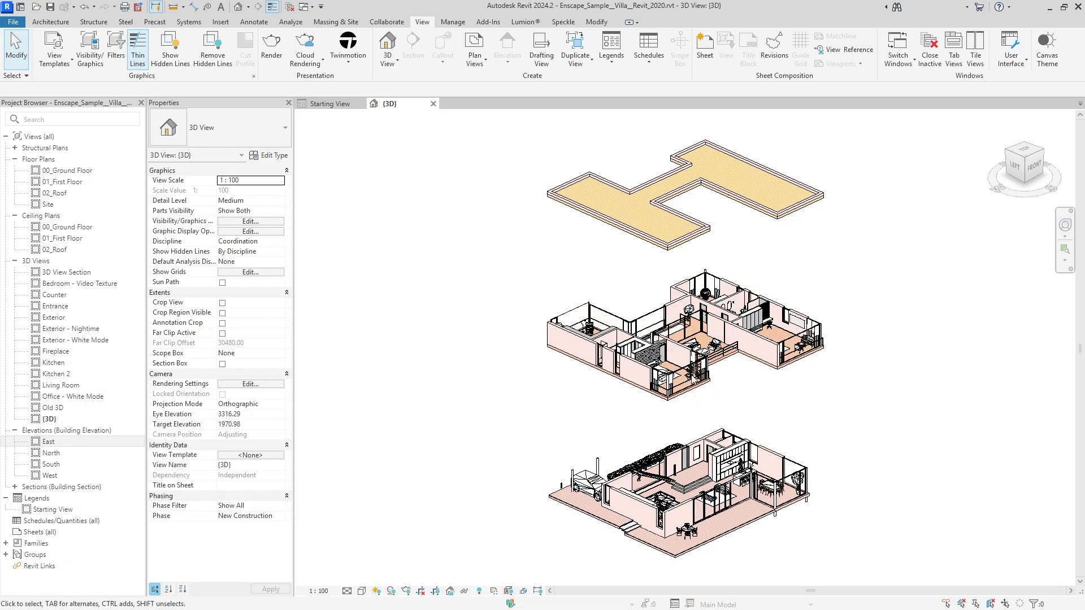
Step: Select all instances of the Wall_30 exterior wall type in the entire project, starting from a first-floor wall
{"action": "scroll", "coordinate": [730, 315], "scroll_direction": "up", "scroll_amount": 4}
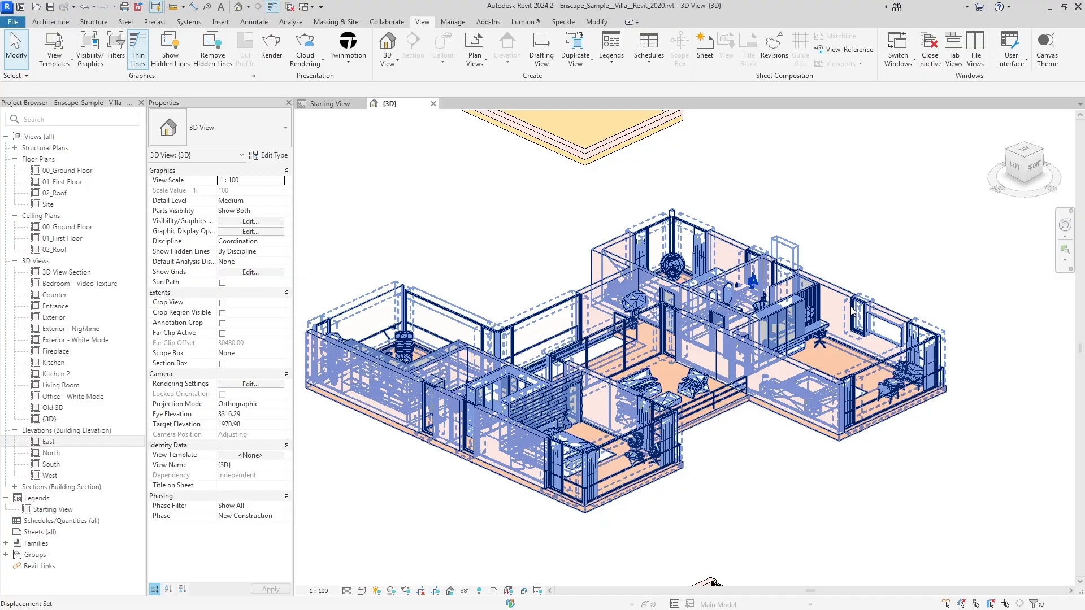
{"action": "left_click", "coordinate": [840, 300]}
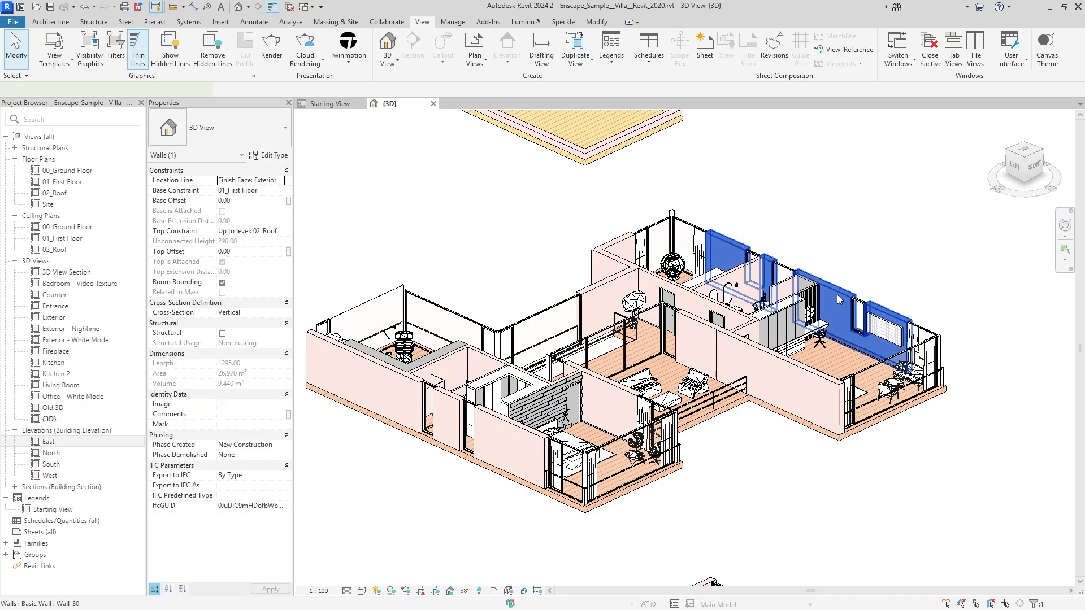
{"action": "right_click", "coordinate": [839, 301]}
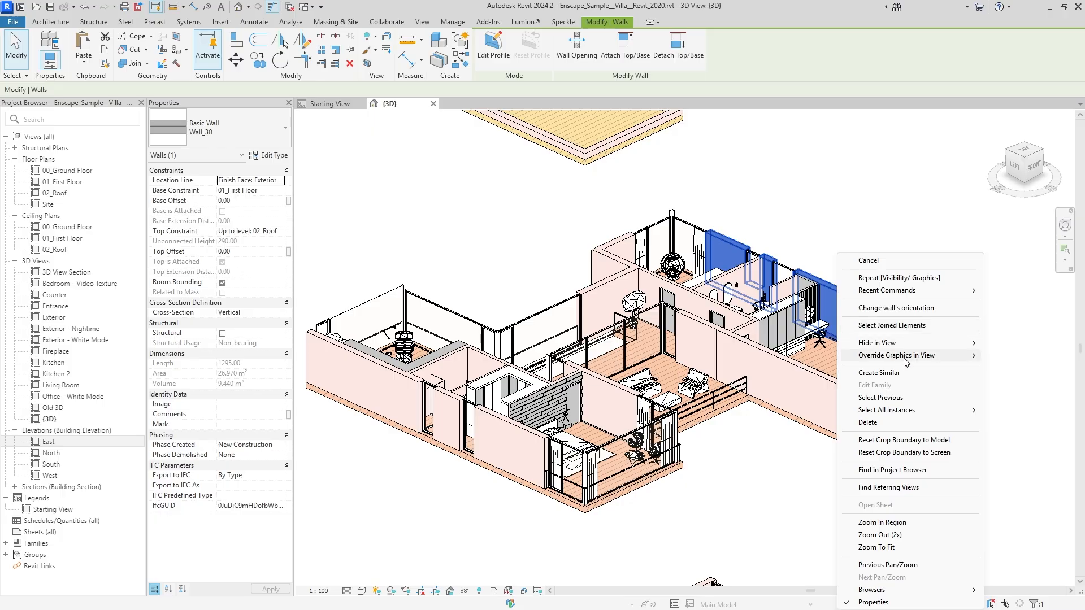
{"action": "mouse_move", "coordinate": [898, 415]}
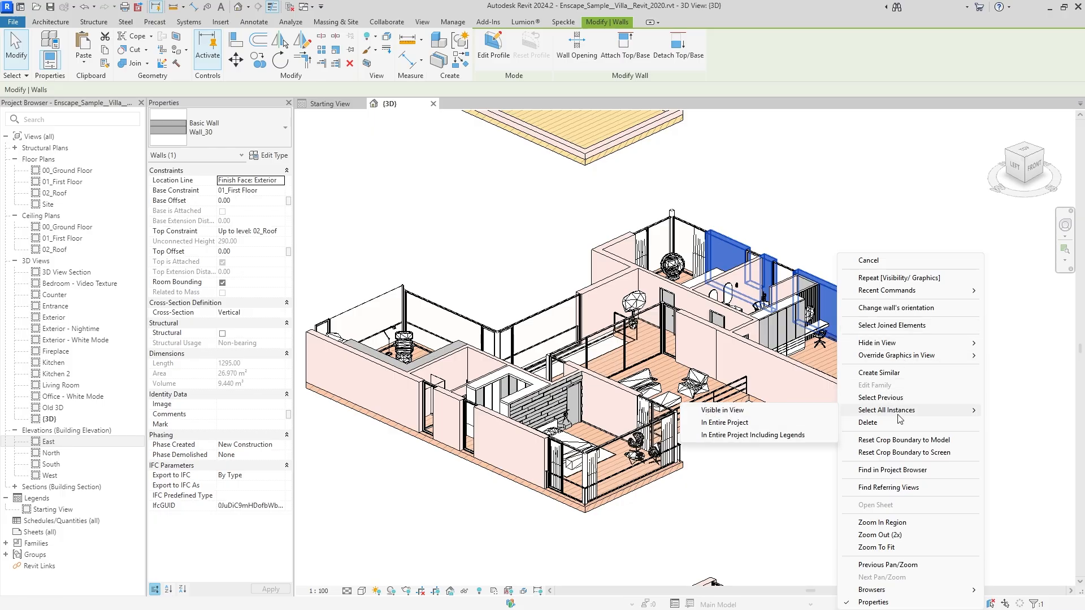
{"action": "left_click", "coordinate": [729, 423]}
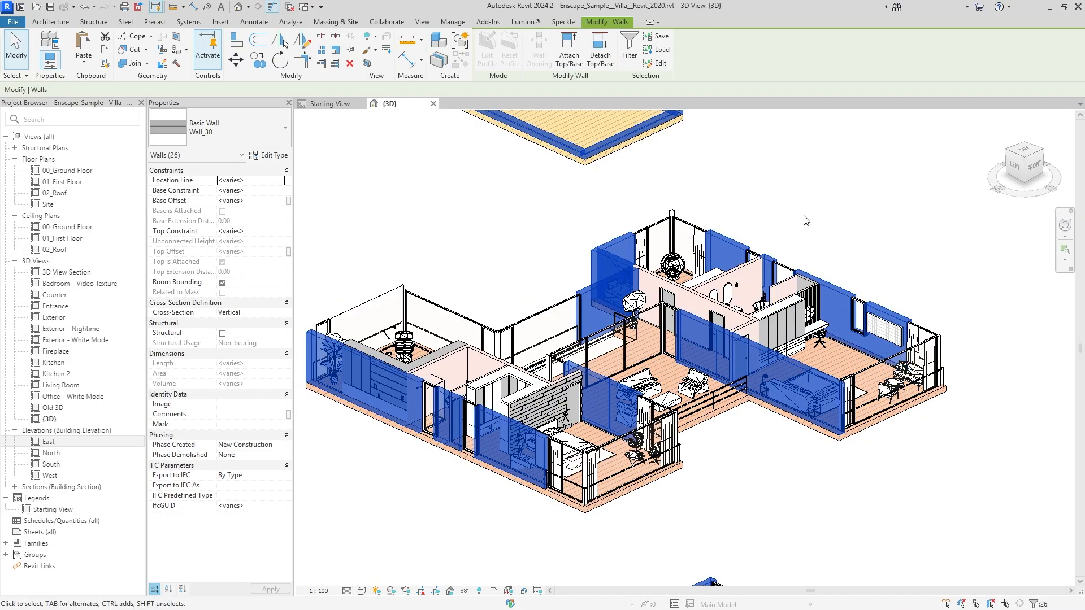
Step: Add every instance of the interior wall types, including Wall_20, to the current wall selection
{"action": "left_click", "coordinate": [663, 279], "text": "ctrl"}
{"action": "right_click", "coordinate": [661, 279]}
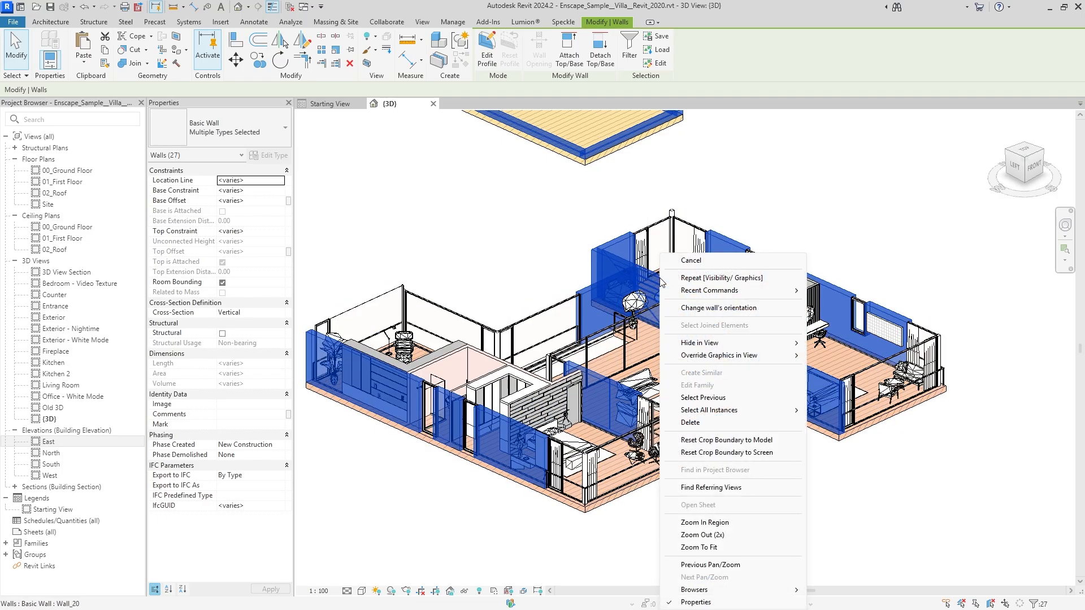
{"action": "mouse_move", "coordinate": [755, 416]}
{"action": "left_click", "coordinate": [846, 411]}
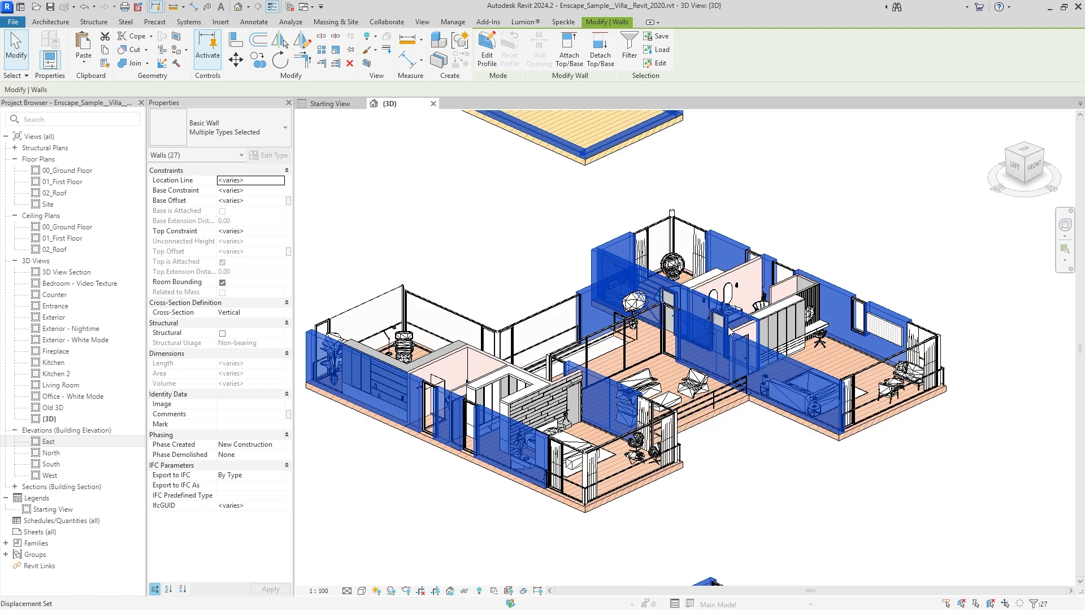
{"action": "left_click", "coordinate": [785, 292], "text": "ctrl"}
{"action": "right_click", "coordinate": [785, 292]}
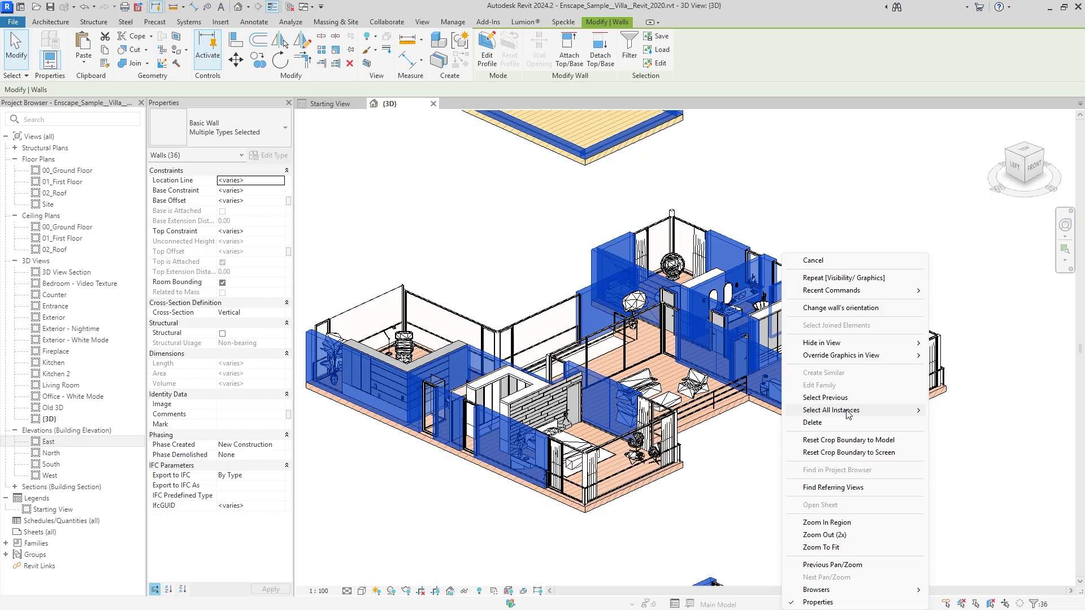
{"action": "mouse_move", "coordinate": [848, 414]}
{"action": "left_click", "coordinate": [981, 424]}
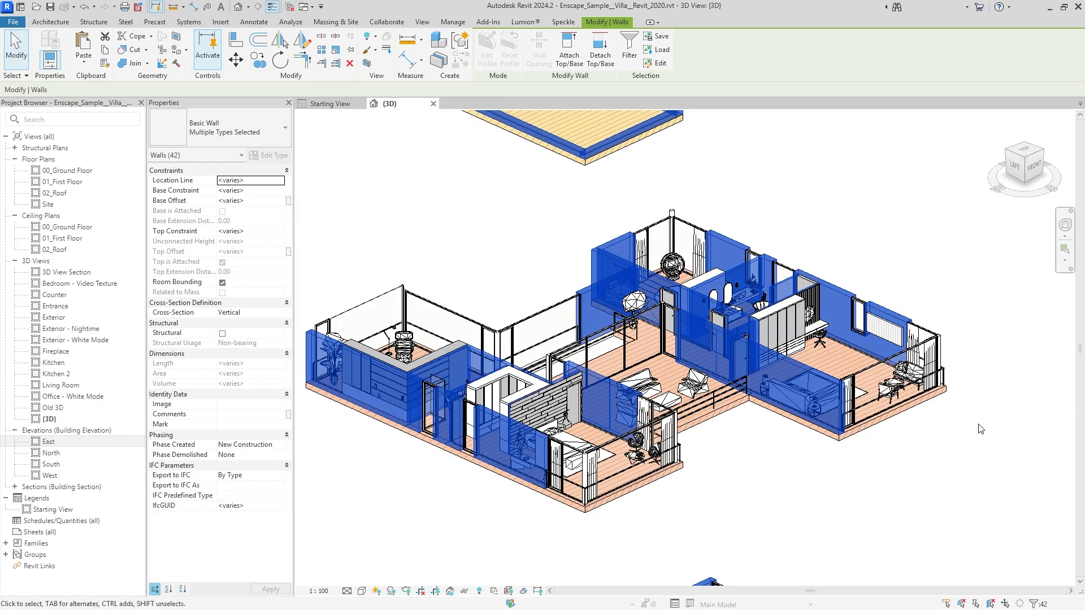
Step: Remove the ground-floor and roof walls from the selection, keeping only the first-floor walls selected
{"action": "scroll", "coordinate": [920, 279], "scroll_direction": "down", "scroll_amount": 3}
{"action": "scroll", "coordinate": [898, 276], "scroll_direction": "up", "scroll_amount": 2}
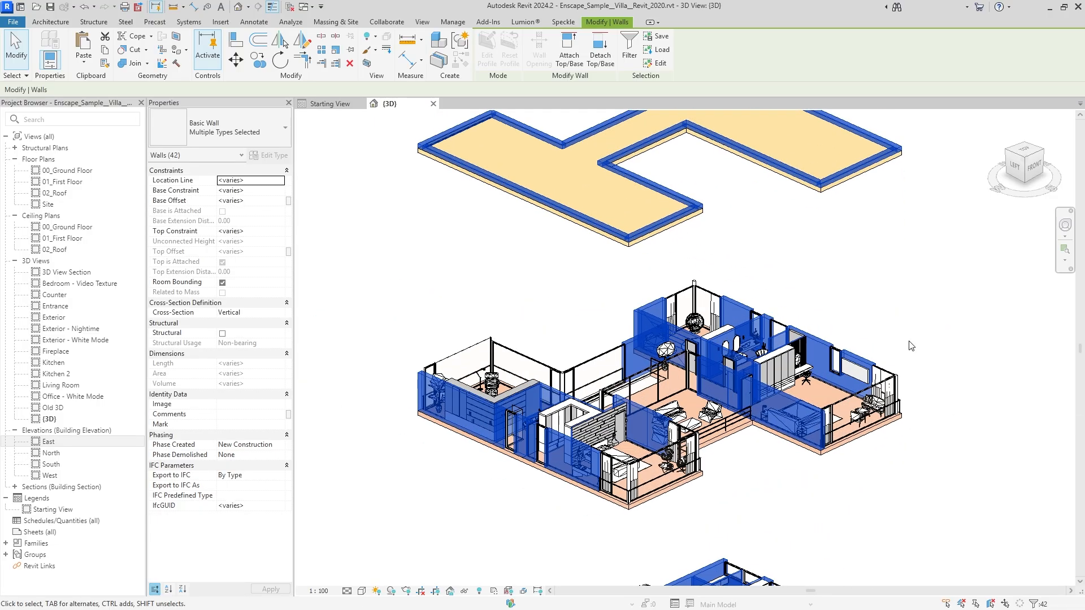
{"action": "scroll", "coordinate": [871, 274], "scroll_direction": "down", "scroll_amount": 3}
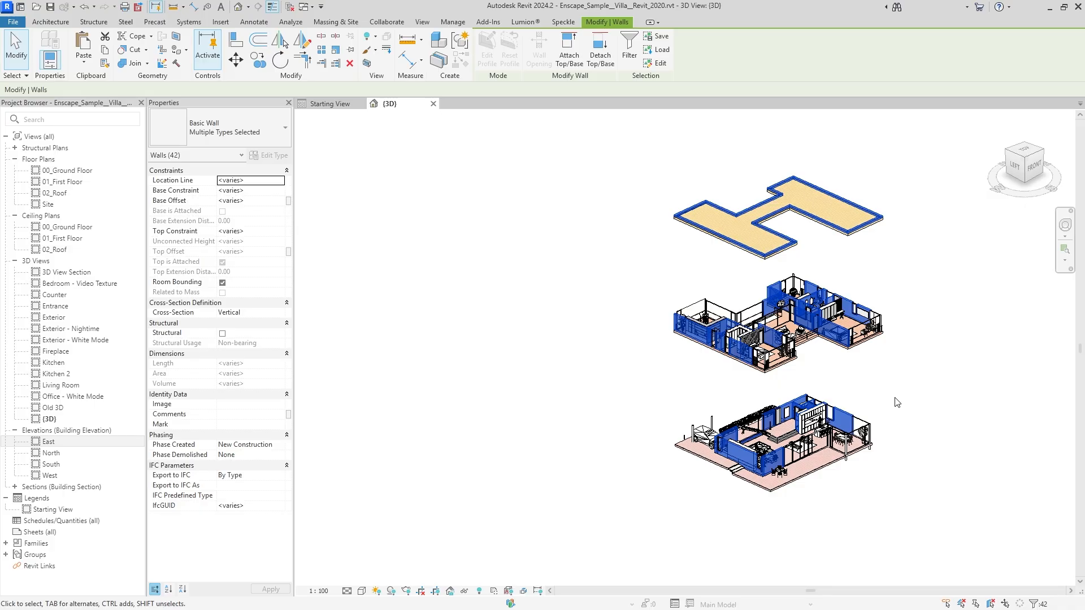
{"action": "left_click_drag", "start_coordinate": [908, 382], "coordinate": [629, 510]}
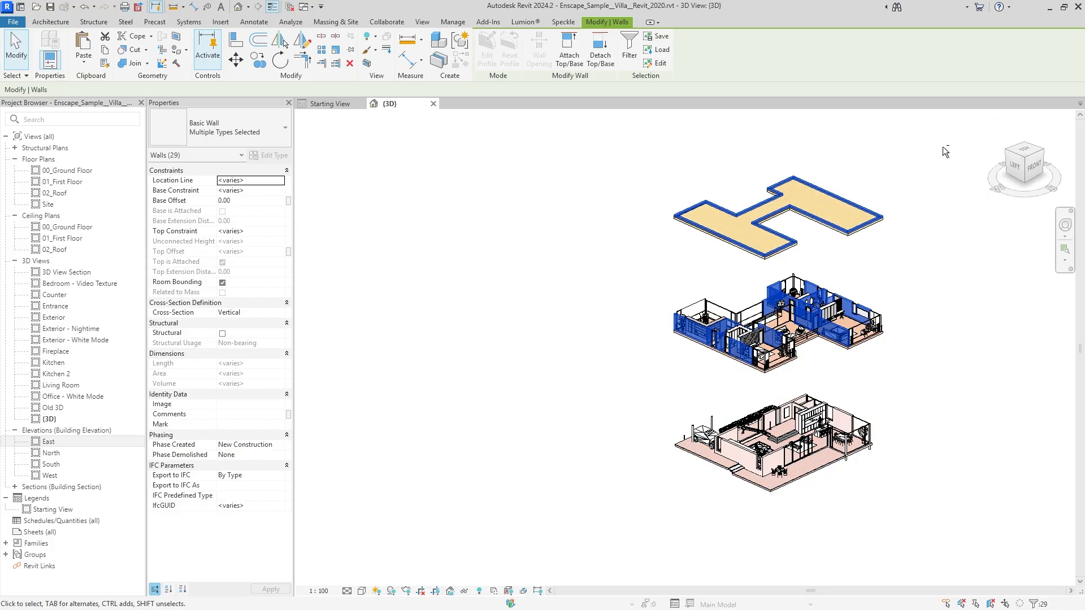
{"action": "left_click_drag", "start_coordinate": [943, 147], "coordinate": [571, 263], "text": "shift"}
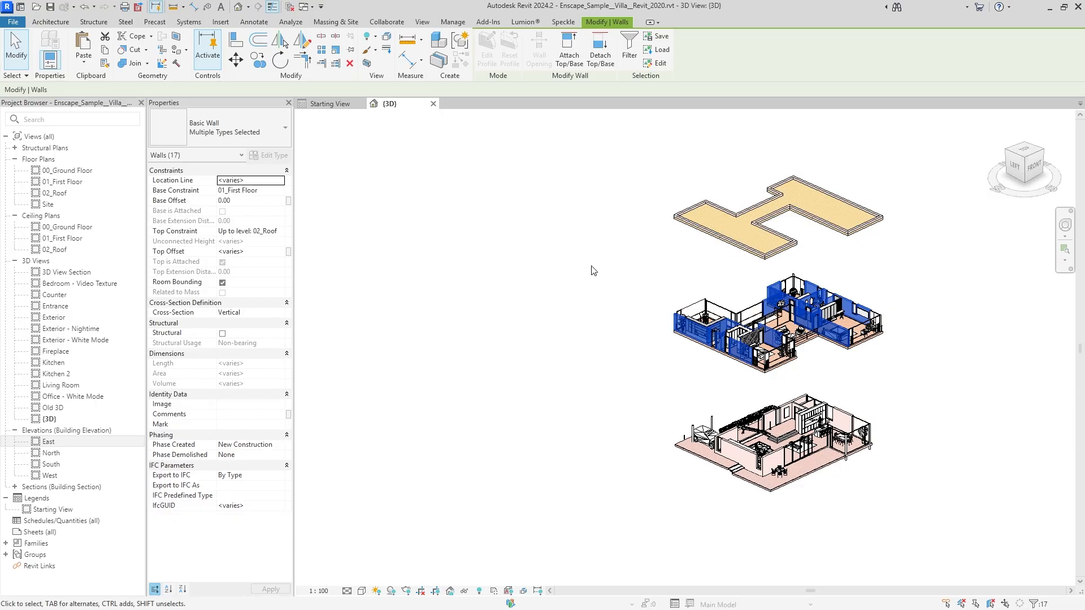
Step: Override the selected first-floor walls' graphics by element, setting their surface foreground pattern to solid fill
{"action": "scroll", "coordinate": [867, 333], "scroll_direction": "up", "scroll_amount": 3}
{"action": "right_click", "coordinate": [806, 339]}
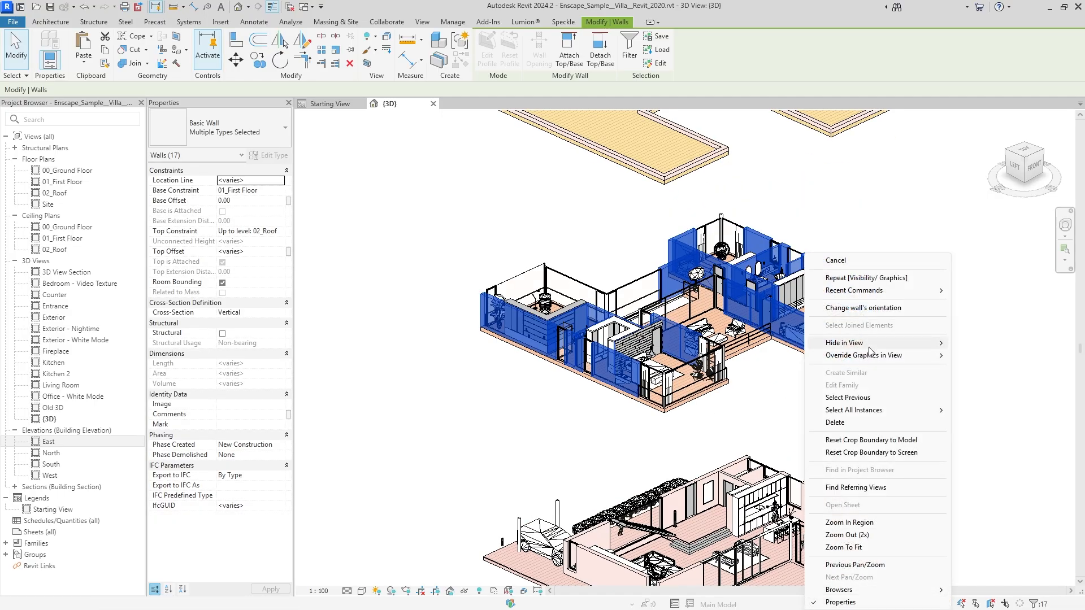
{"action": "mouse_move", "coordinate": [904, 355]}
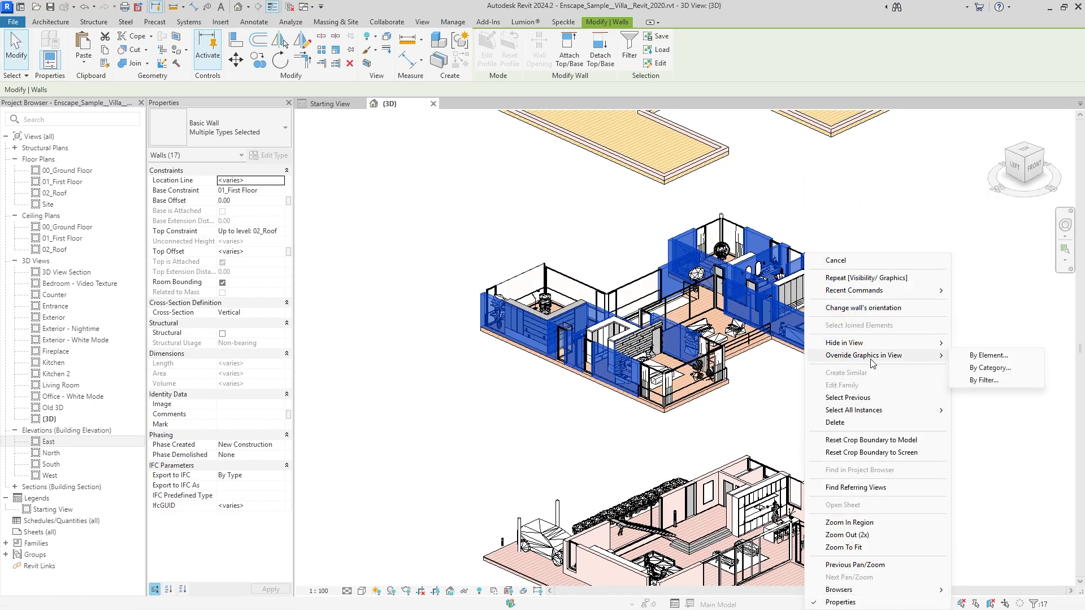
{"action": "left_click", "coordinate": [989, 356]}
{"action": "left_click", "coordinate": [817, 144]}
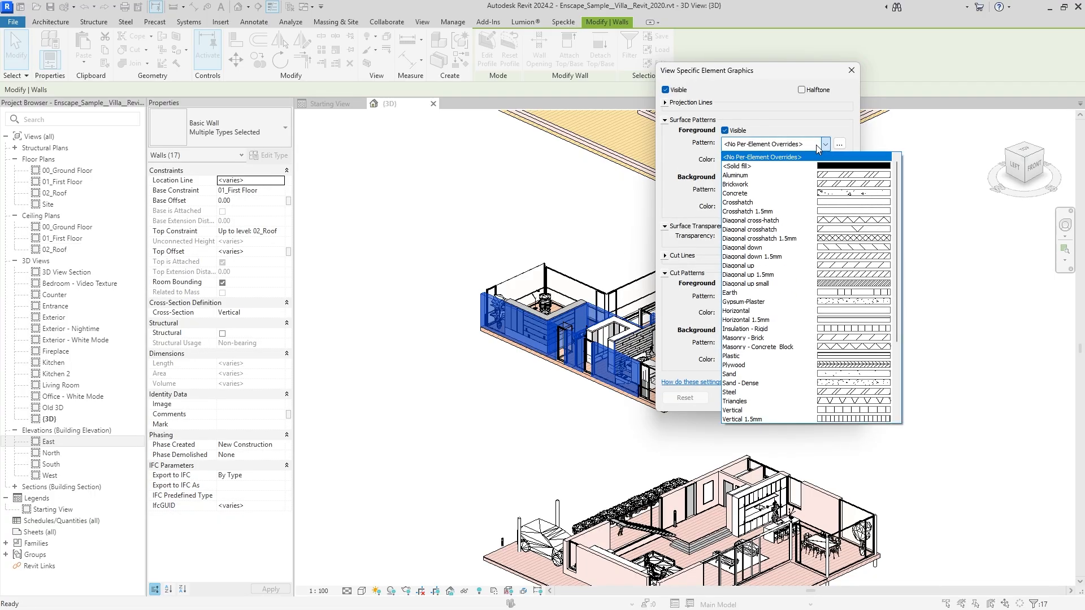
{"action": "left_click", "coordinate": [814, 165]}
Step: Set the first-floor walls' surface foreground to a light orange, RGB 252-214-188, and apply the element override
{"action": "left_click", "coordinate": [813, 162]}
{"action": "left_click", "coordinate": [655, 264]}
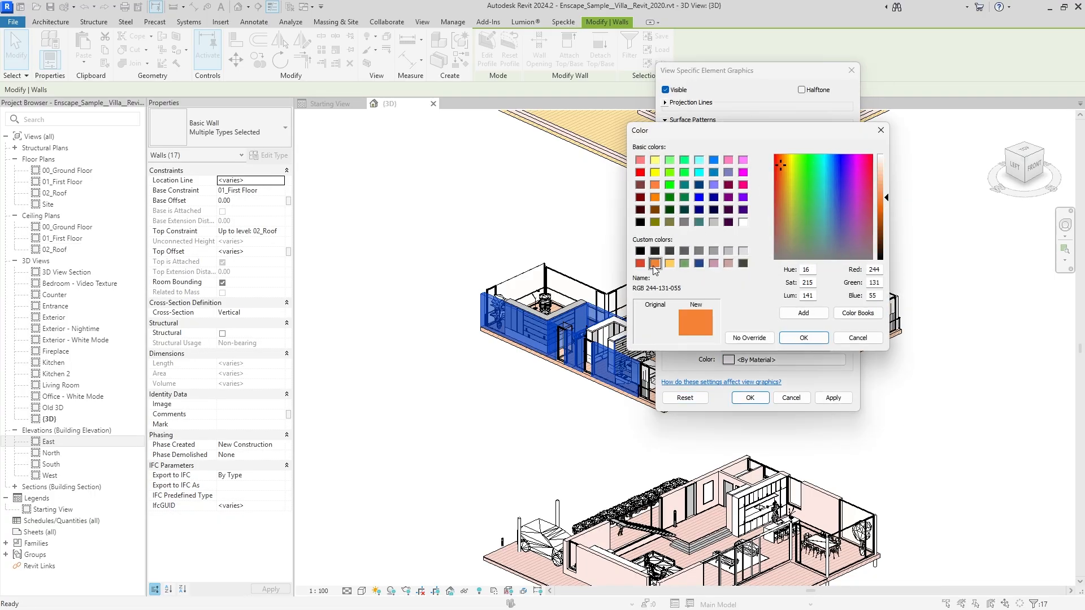
{"action": "left_click_drag", "start_coordinate": [880, 181], "coordinate": [885, 172]}
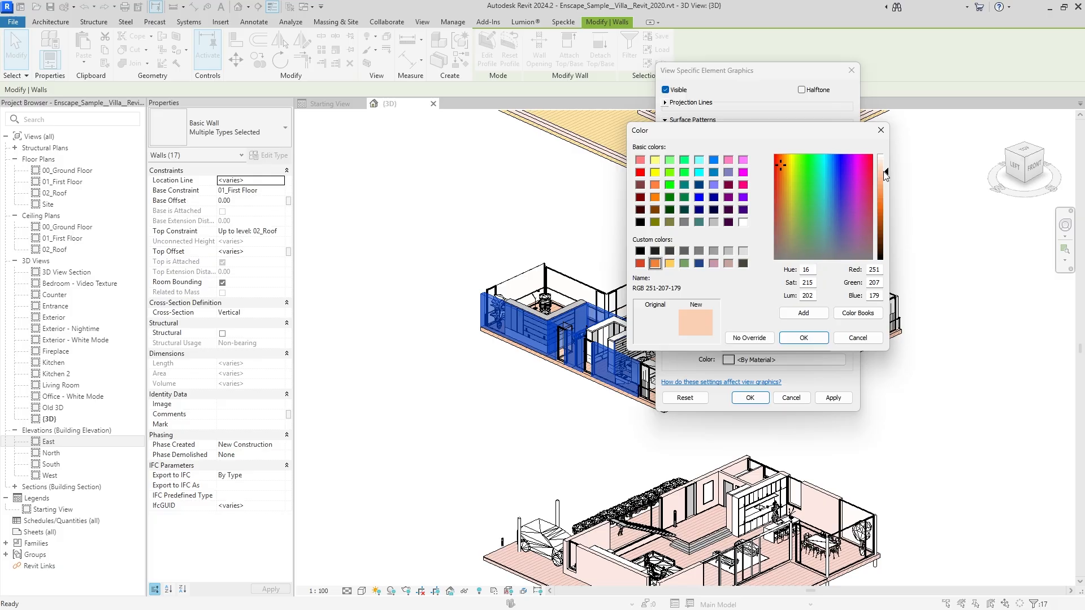
{"action": "key", "text": "Return"}
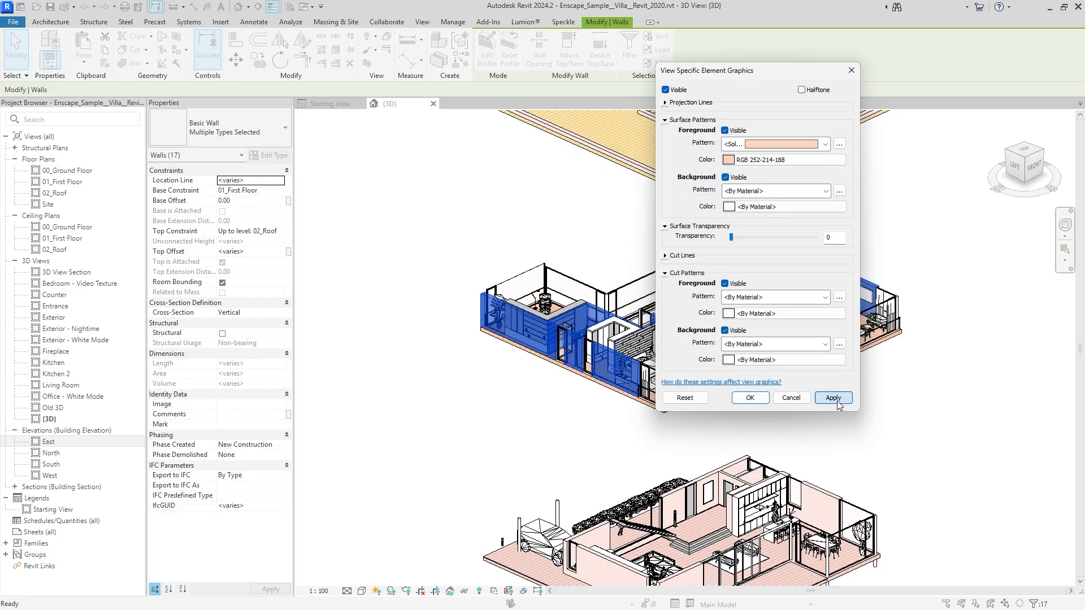
{"action": "left_click", "coordinate": [750, 397]}
{"action": "left_click", "coordinate": [922, 395]}
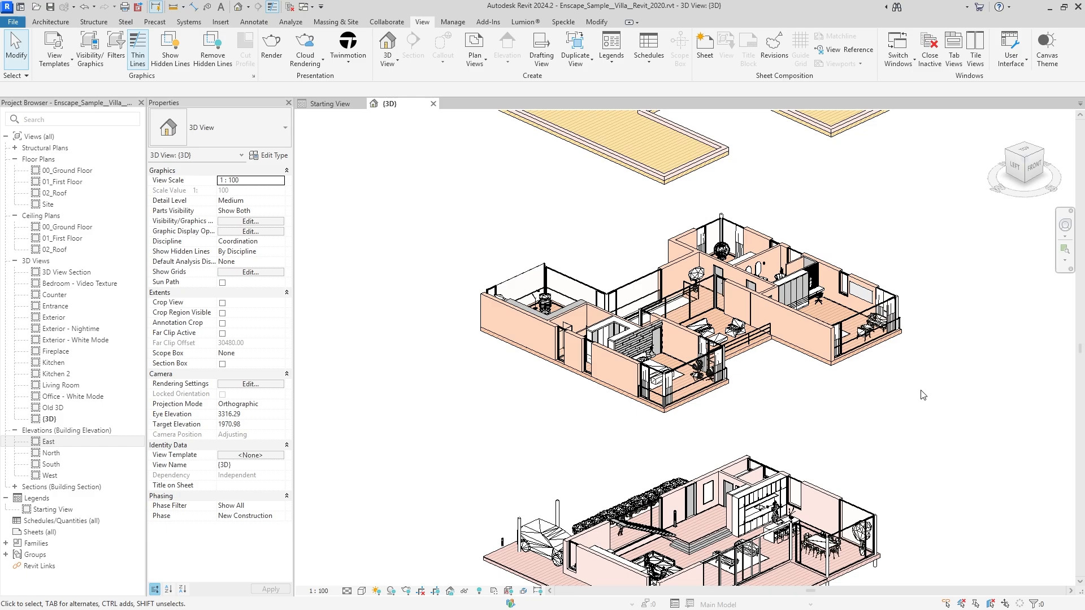
Step: Override the roof parapet walls' graphics to colour them light yellow like the roof slab
{"action": "middle_click_drag", "start_coordinate": [848, 190], "coordinate": [819, 410]}
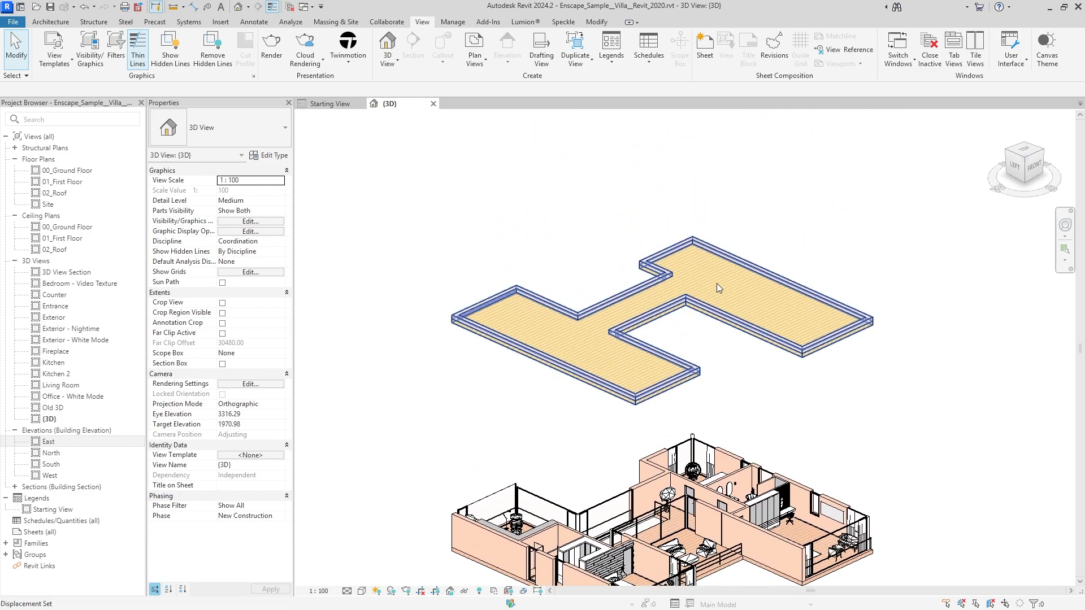
{"action": "left_click", "coordinate": [655, 276]}
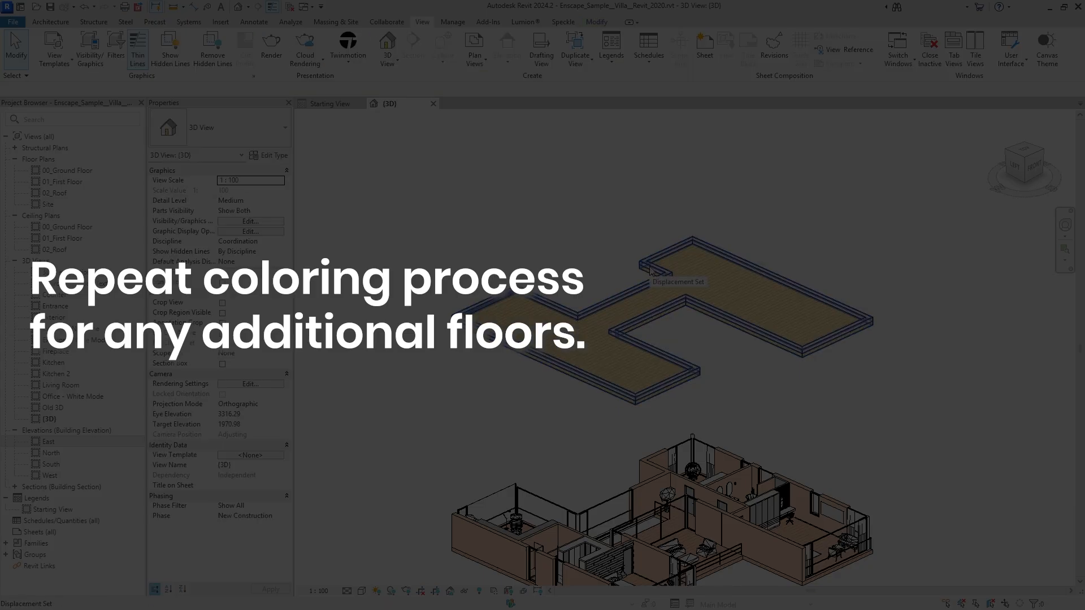
{"action": "right_click", "coordinate": [654, 206]}
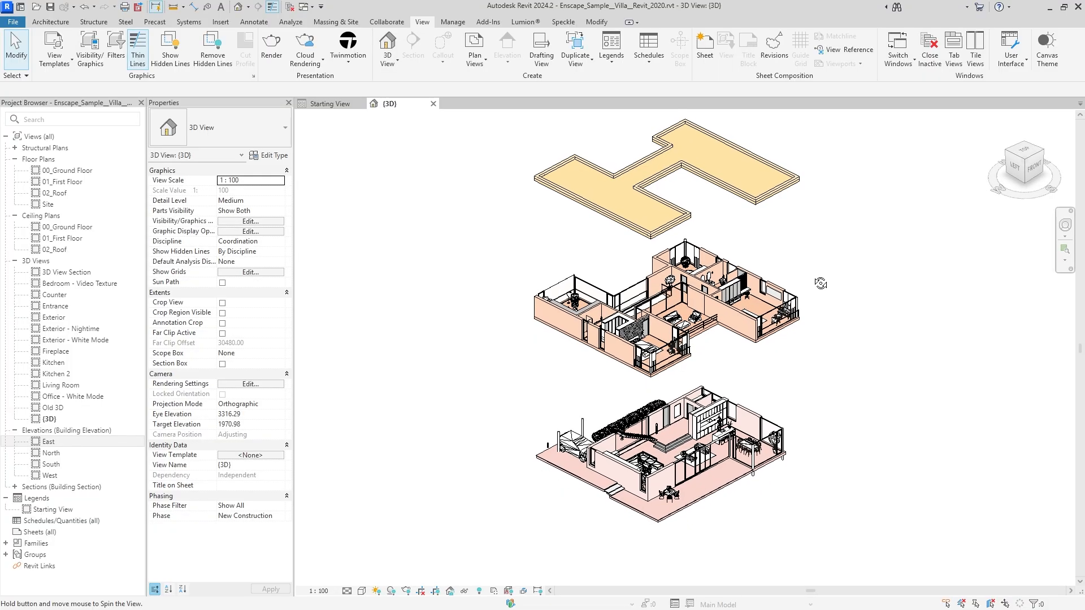
Step: Add displacement paths to the roof's displacement set at the outer corners of both roof wings
{"action": "middle_click_drag", "start_coordinate": [821, 283], "coordinate": [816, 281], "text": "shift"}
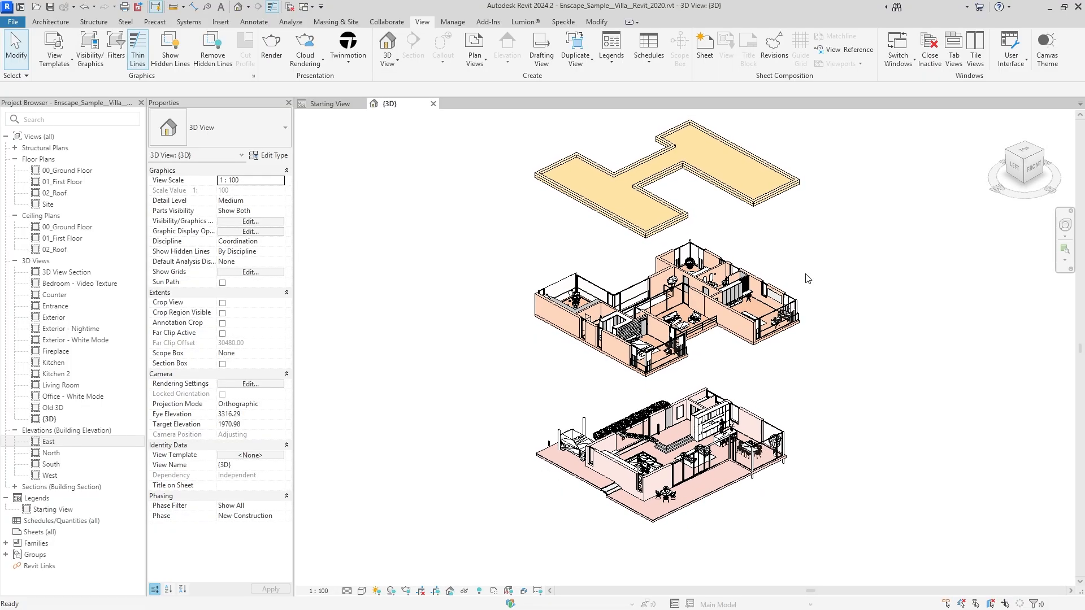
{"action": "scroll", "coordinate": [808, 278], "scroll_direction": "down", "scroll_amount": 1}
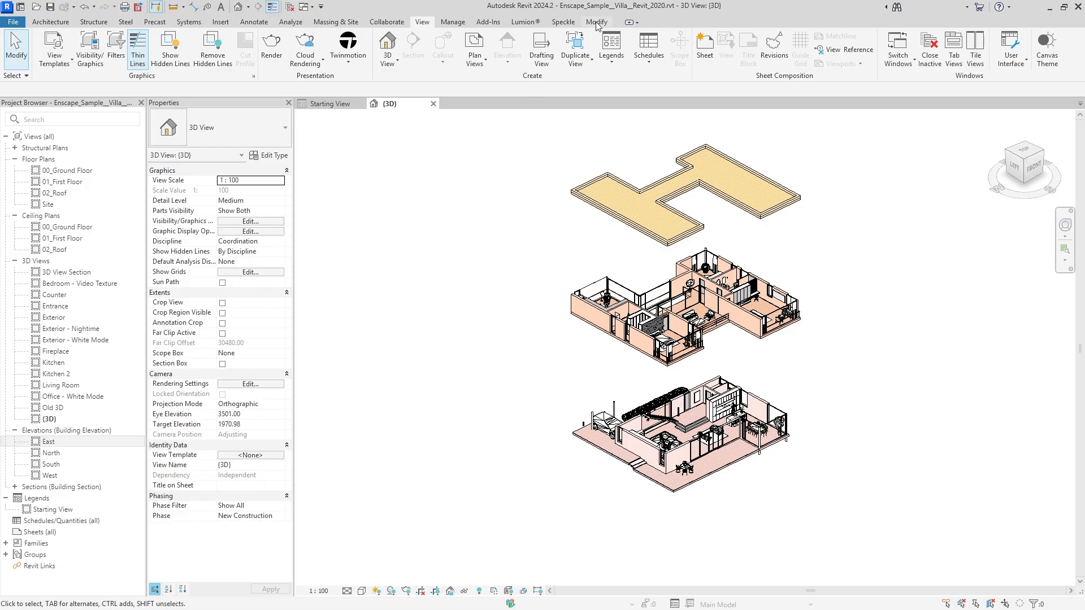
{"action": "left_click", "coordinate": [634, 216]}
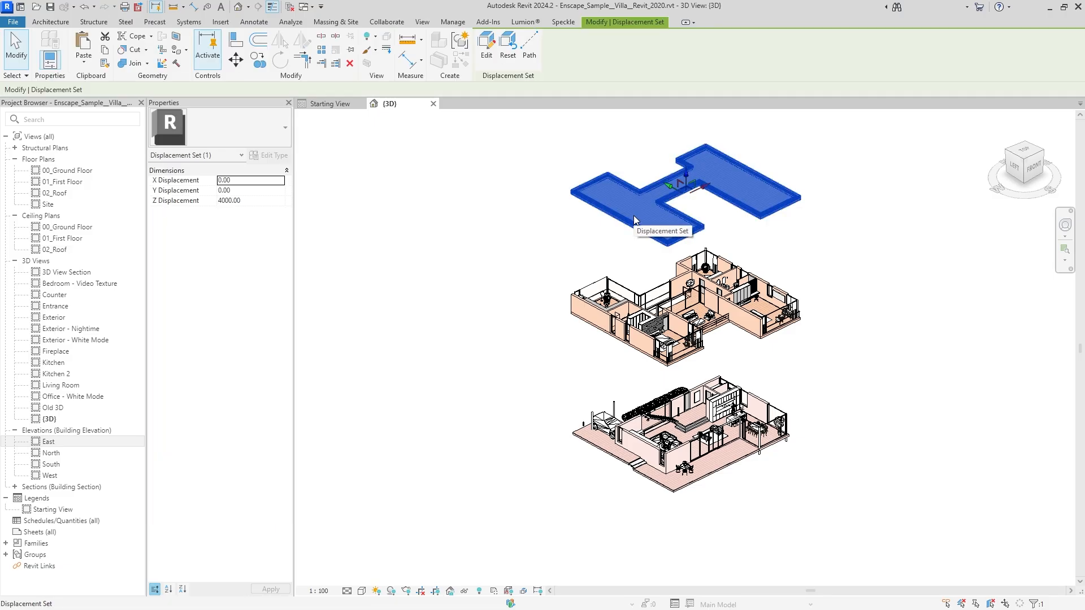
{"action": "left_click", "coordinate": [625, 309]}
{"action": "left_click", "coordinate": [632, 442]}
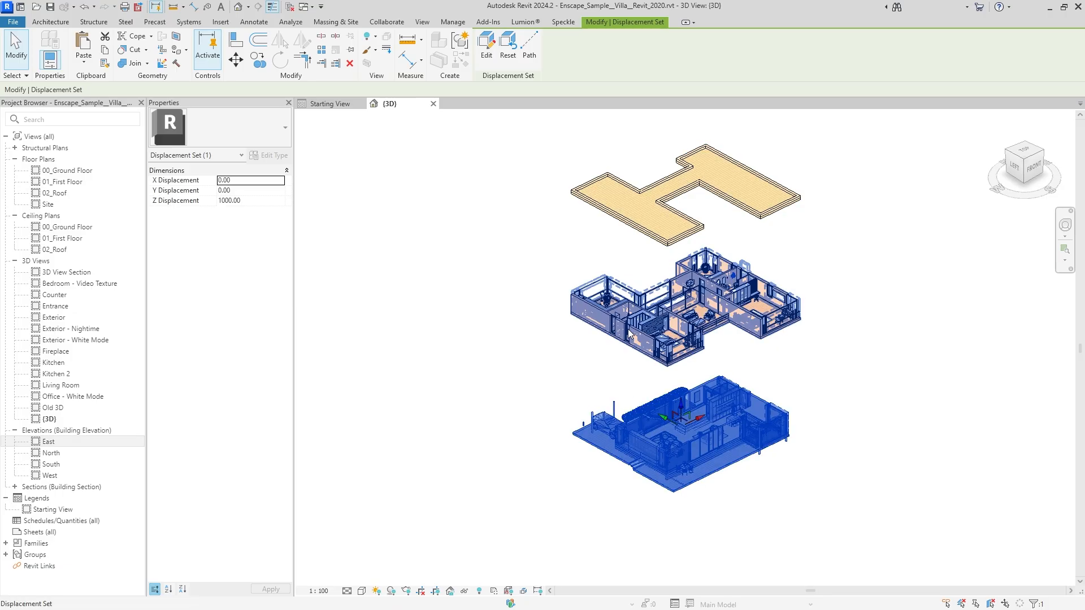
{"action": "left_click", "coordinate": [631, 204]}
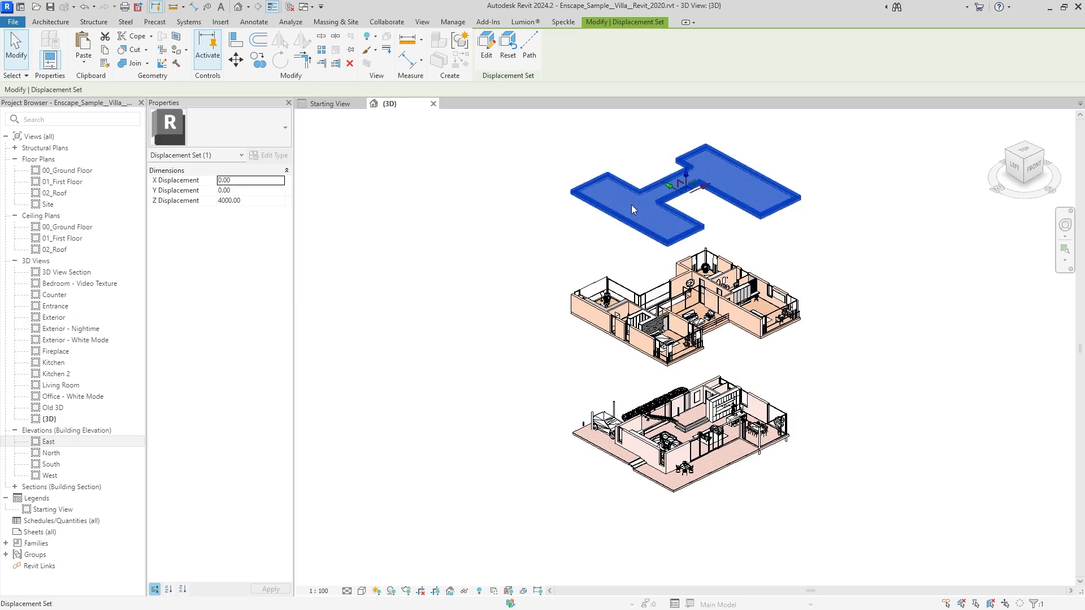
{"action": "left_click", "coordinate": [530, 53]}
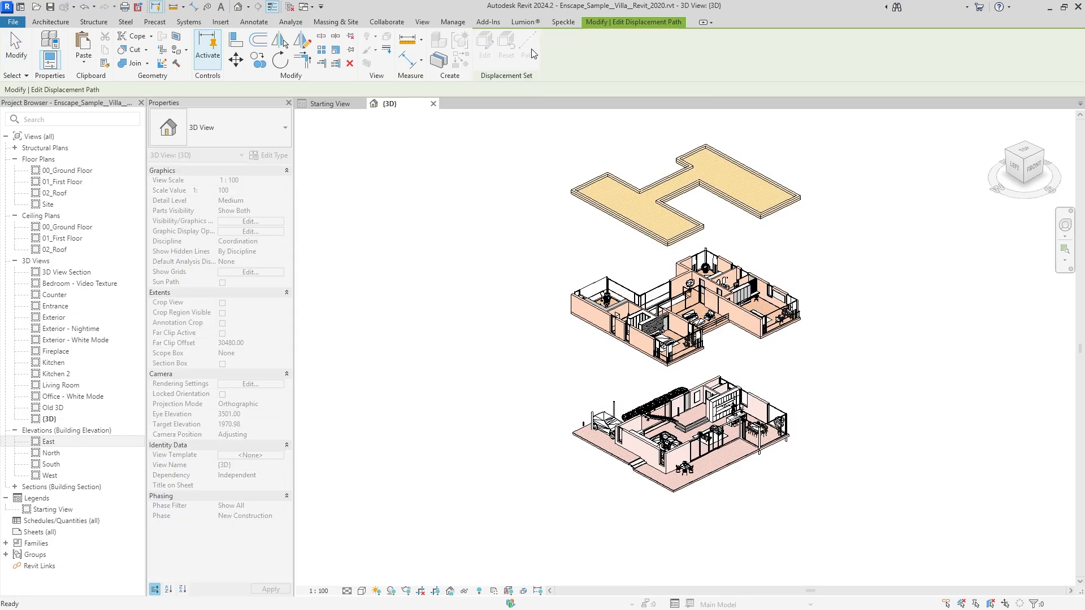
{"action": "left_click", "coordinate": [570, 195]}
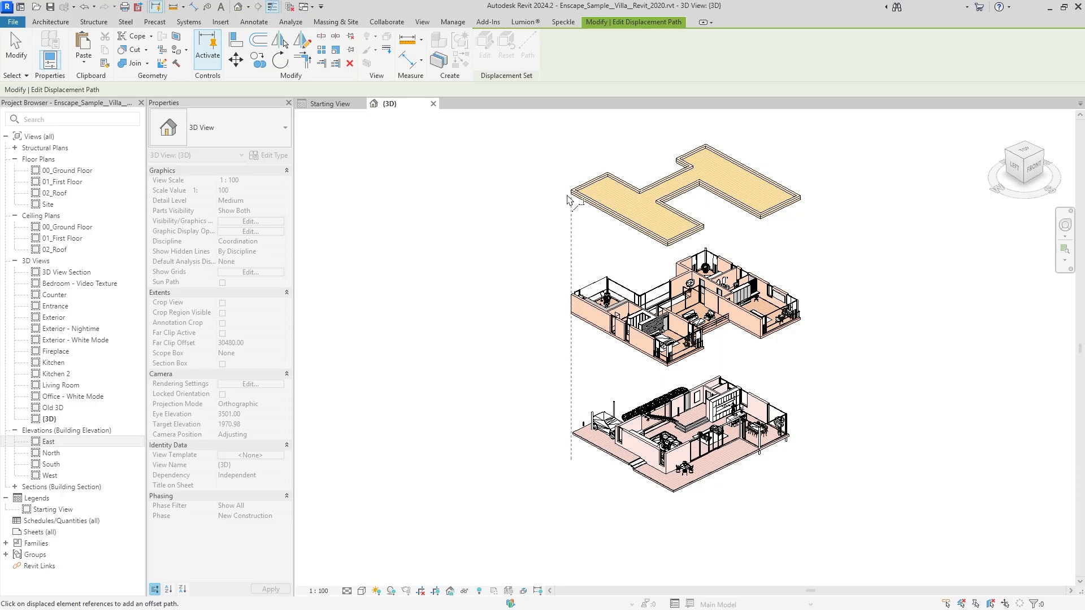
{"action": "left_click", "coordinate": [667, 245]}
{"action": "left_click", "coordinate": [762, 224]}
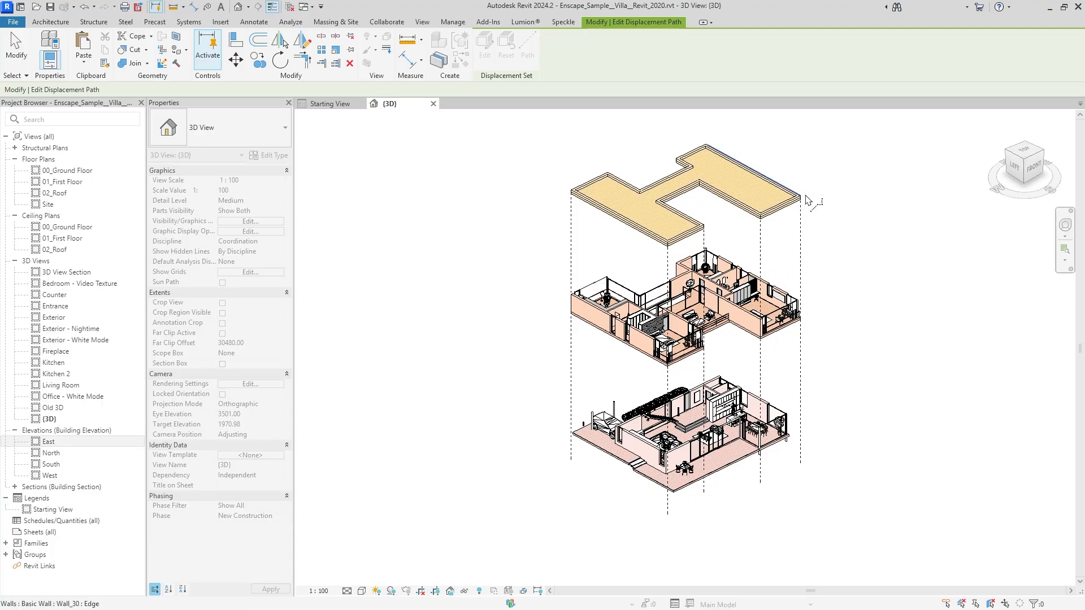
{"action": "scroll", "coordinate": [736, 320], "scroll_direction": "up", "scroll_amount": 5}
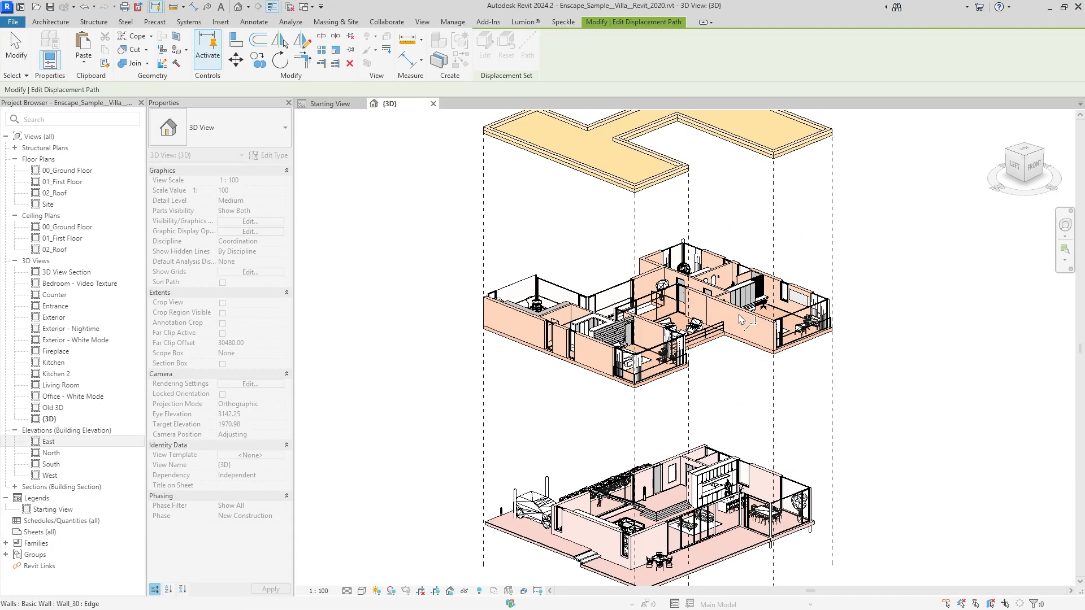
{"action": "middle_click_drag", "start_coordinate": [737, 321], "coordinate": [732, 308], "text": "shift"}
{"action": "scroll", "coordinate": [733, 313], "scroll_direction": "down", "scroll_amount": 3}
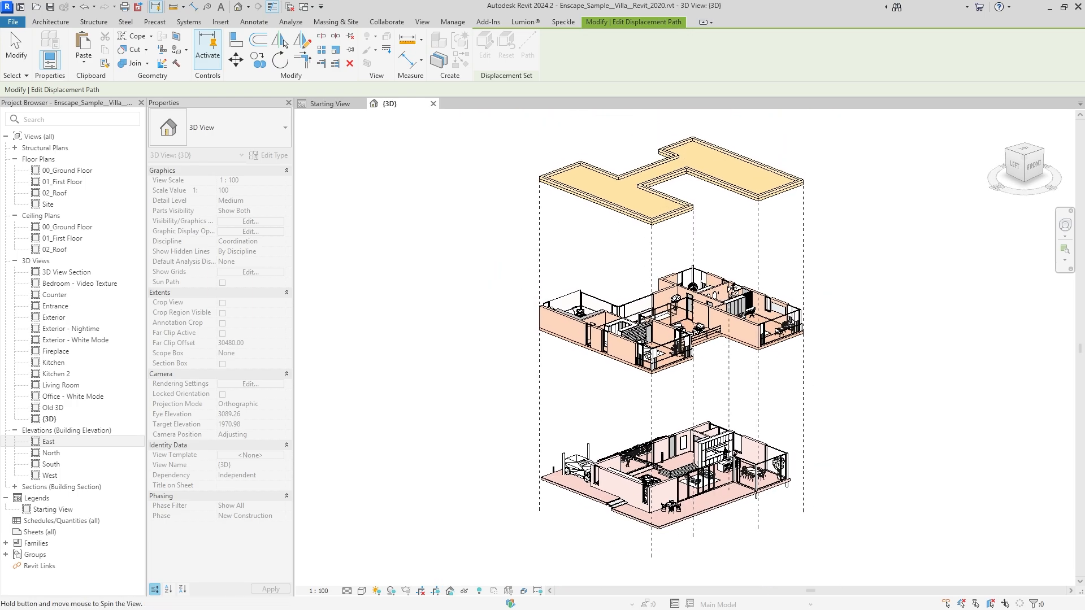
{"action": "key", "text": "Escape"}
Step: Delete the displacement path at the roof corner beside the recess between the two wings
{"action": "scroll", "coordinate": [727, 306], "scroll_direction": "down", "scroll_amount": 1}
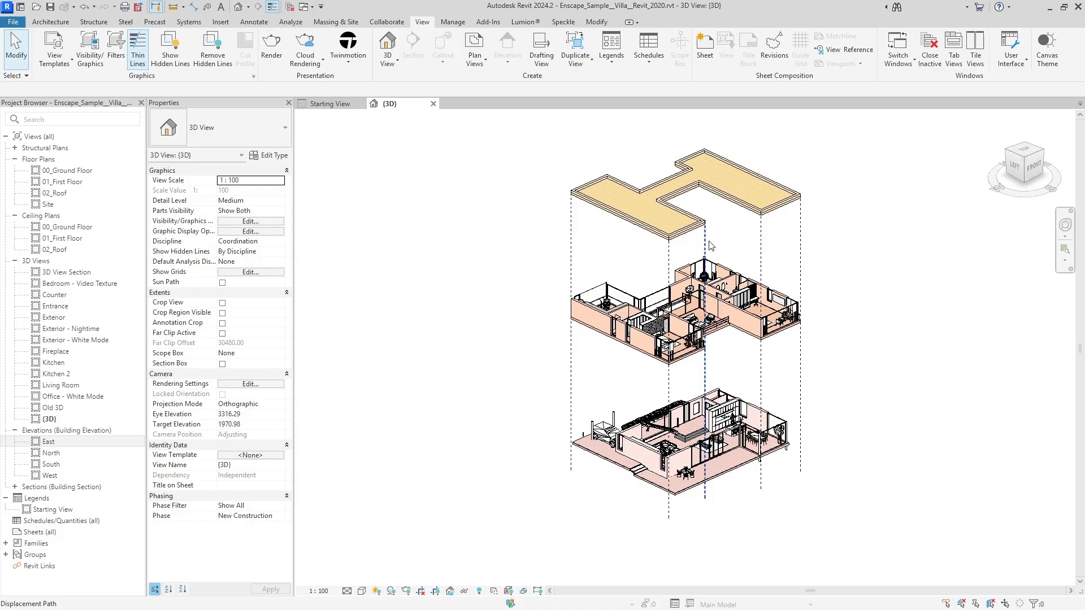
{"action": "left_click", "coordinate": [707, 241]}
{"action": "key", "text": "Delete"}
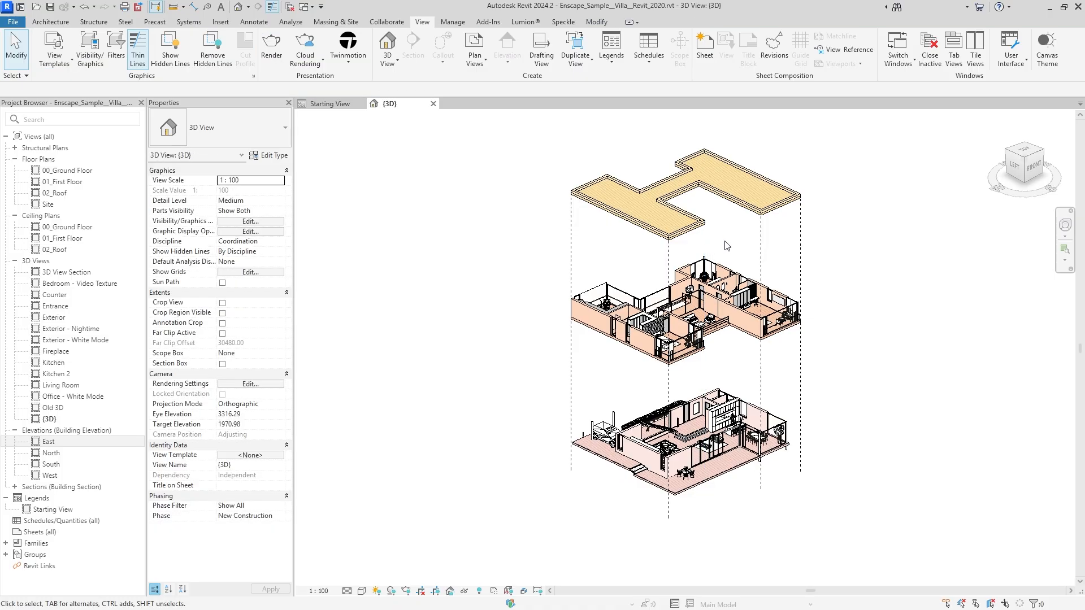
Step: Delete the displacement path at the front corner of the right-hand roof wing
{"action": "left_click", "coordinate": [762, 246]}
{"action": "key", "text": "Delete"}
{"action": "middle_click_drag", "start_coordinate": [771, 314], "coordinate": [791, 305], "text": "shift"}
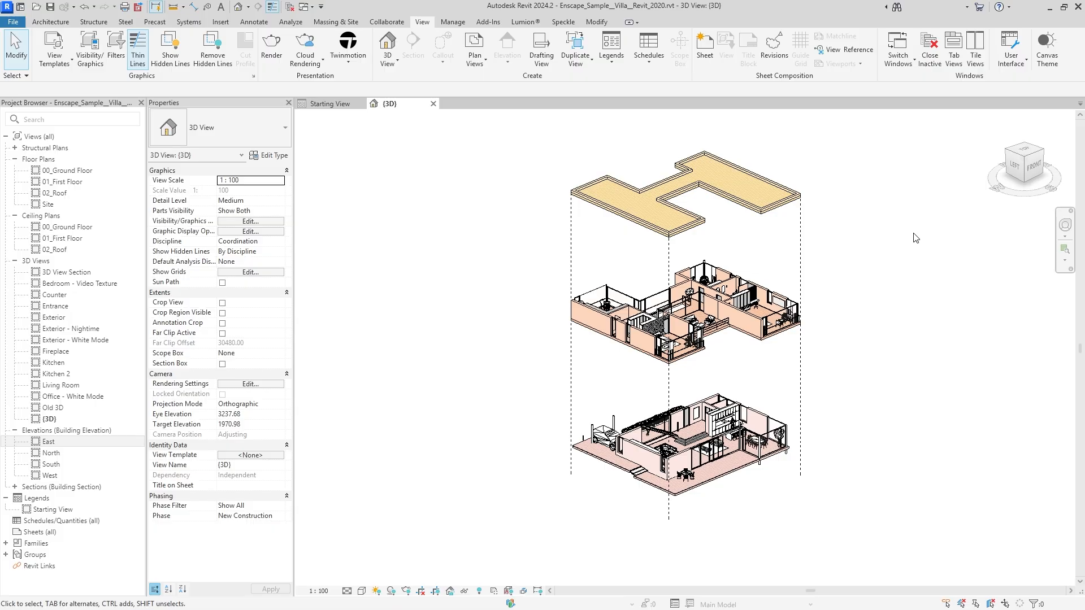
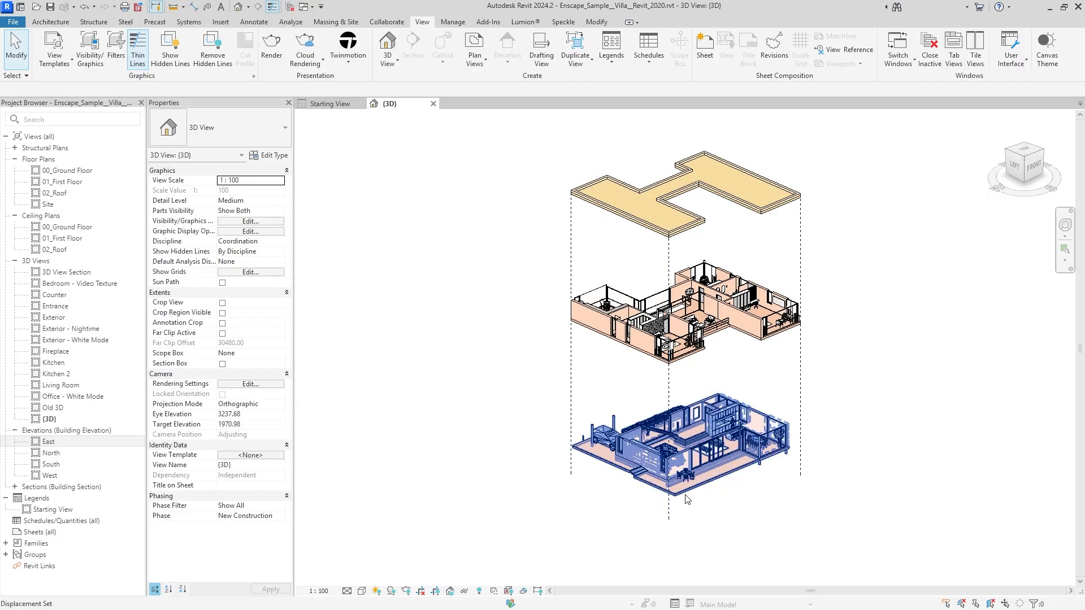
Step: Reveal the hidden elements to examine the villa's undisplaced position, and return to the normal display
{"action": "left_click", "coordinate": [479, 590]}
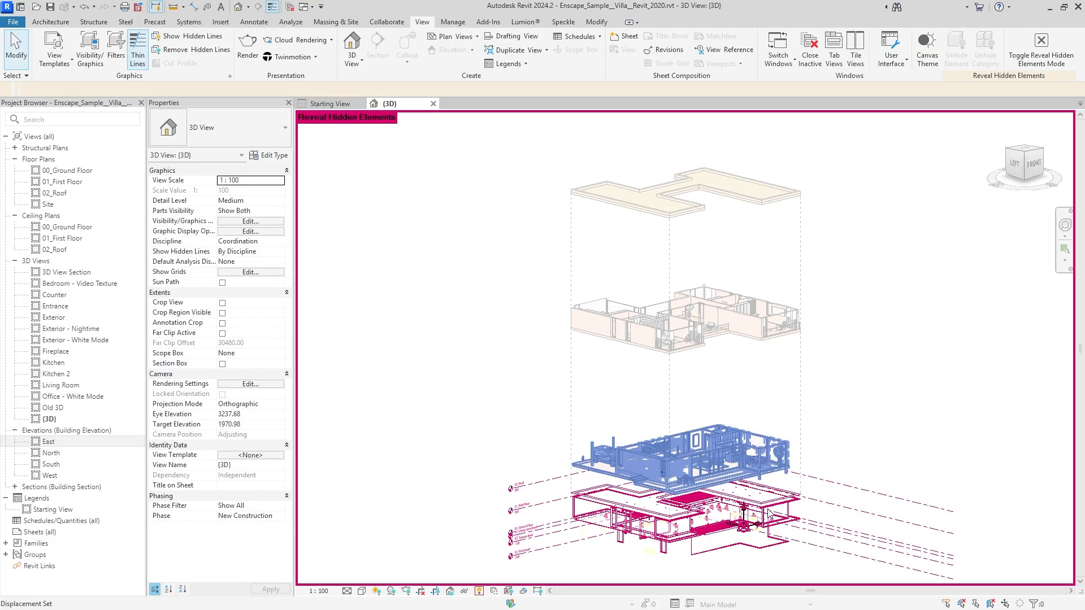
{"action": "scroll", "coordinate": [746, 492], "scroll_direction": "up", "scroll_amount": 5}
{"action": "scroll", "coordinate": [809, 467], "scroll_direction": "down", "scroll_amount": 6}
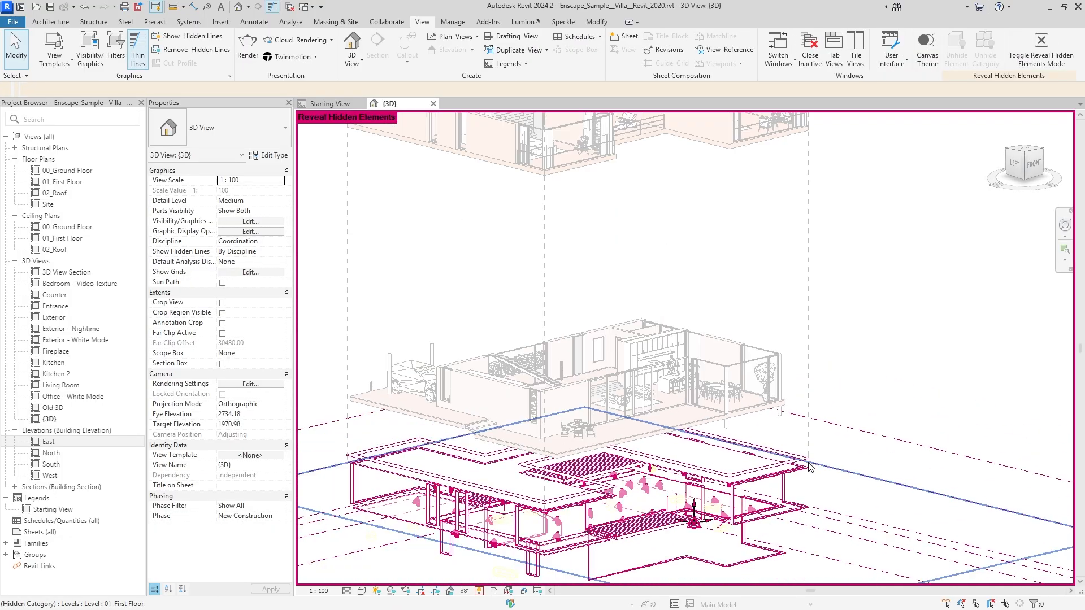
{"action": "left_click", "coordinate": [479, 591]}
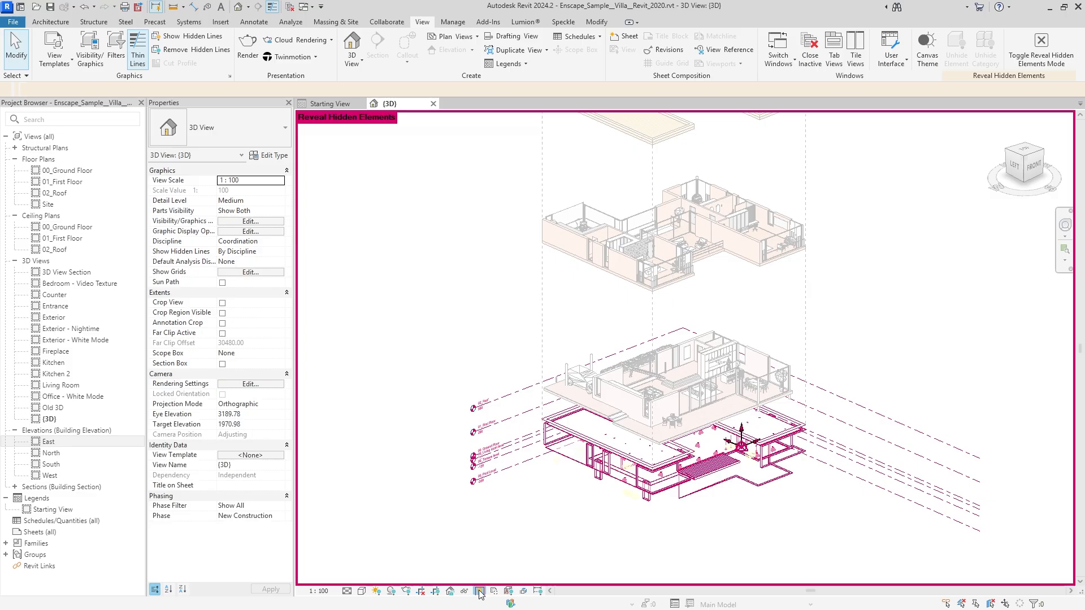
Step: Try to lower the ground-floor displacement set to a Z displacement of about 592
{"action": "left_click", "coordinate": [719, 383]}
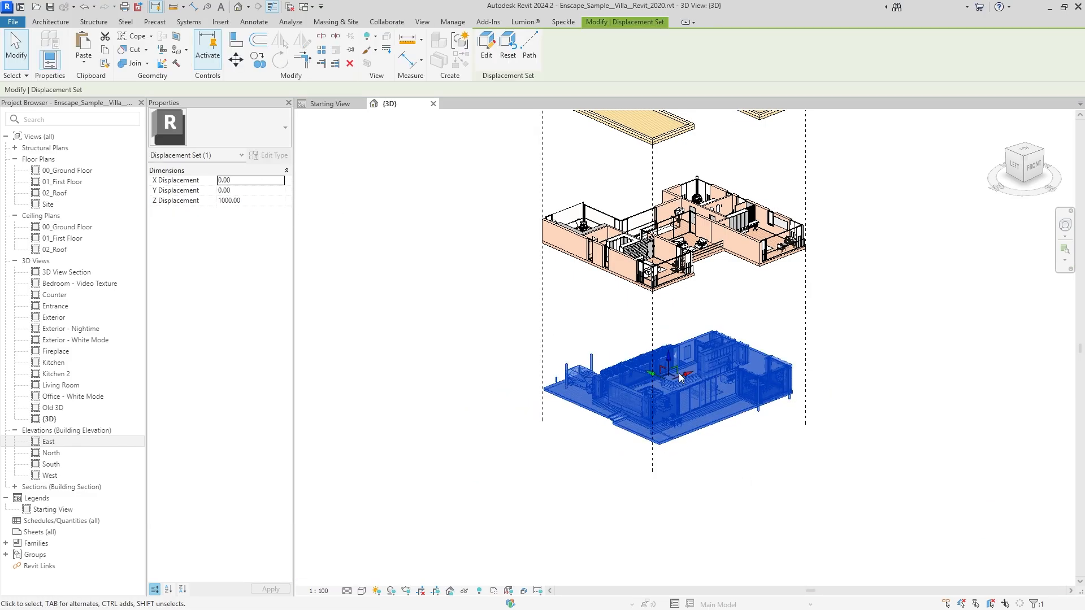
{"action": "left_click_drag", "start_coordinate": [669, 371], "coordinate": [669, 404]}
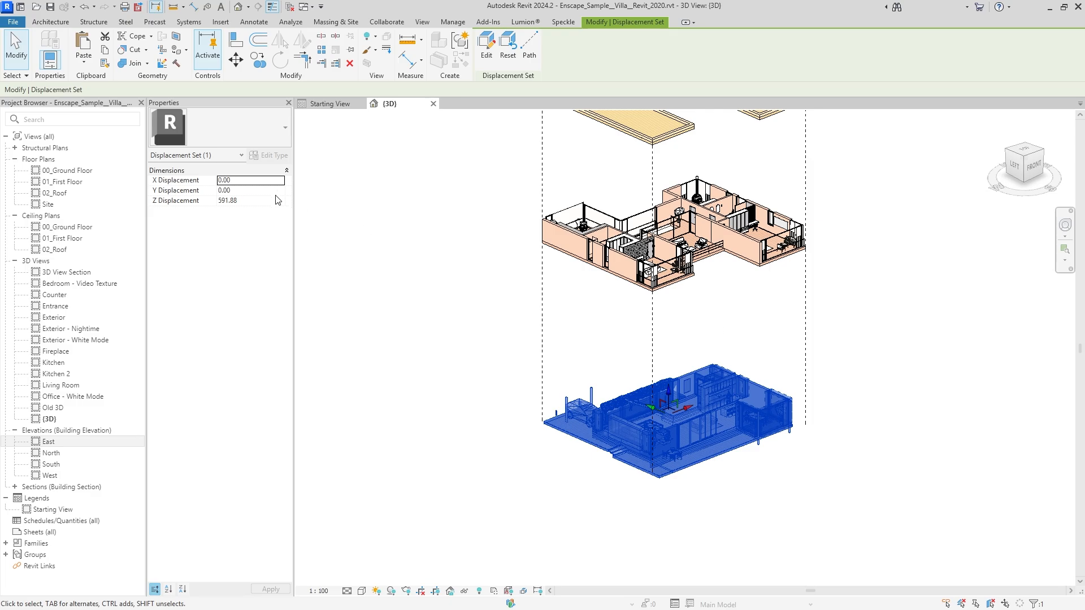
{"action": "left_click", "coordinate": [309, 230]}
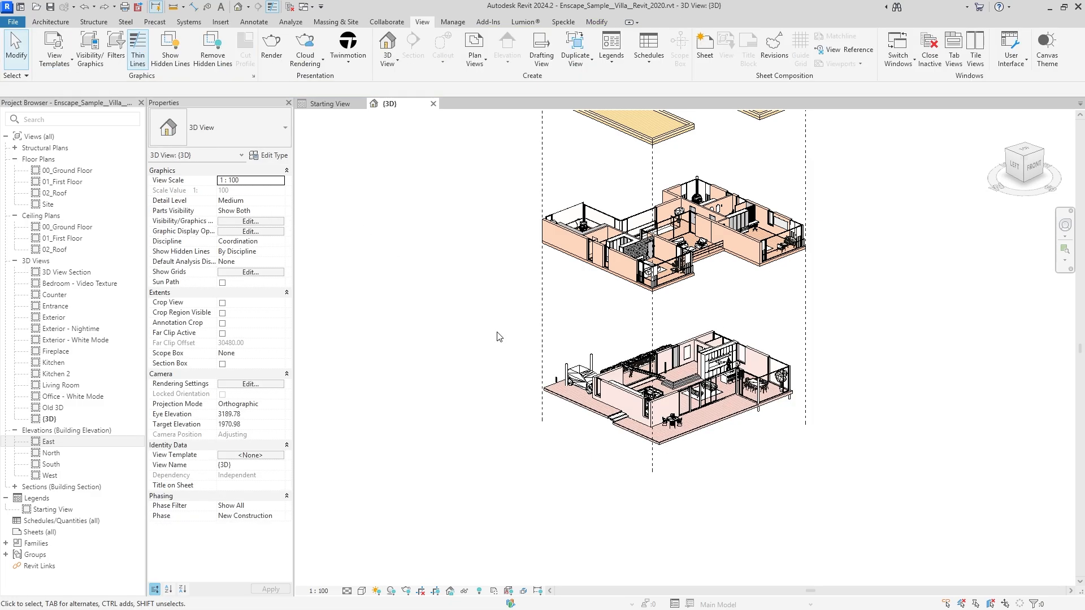
Step: Set the Z displacement to 500 for the ground-floor displacement set and 2000 for the first-floor set
{"action": "left_click", "coordinate": [569, 378]}
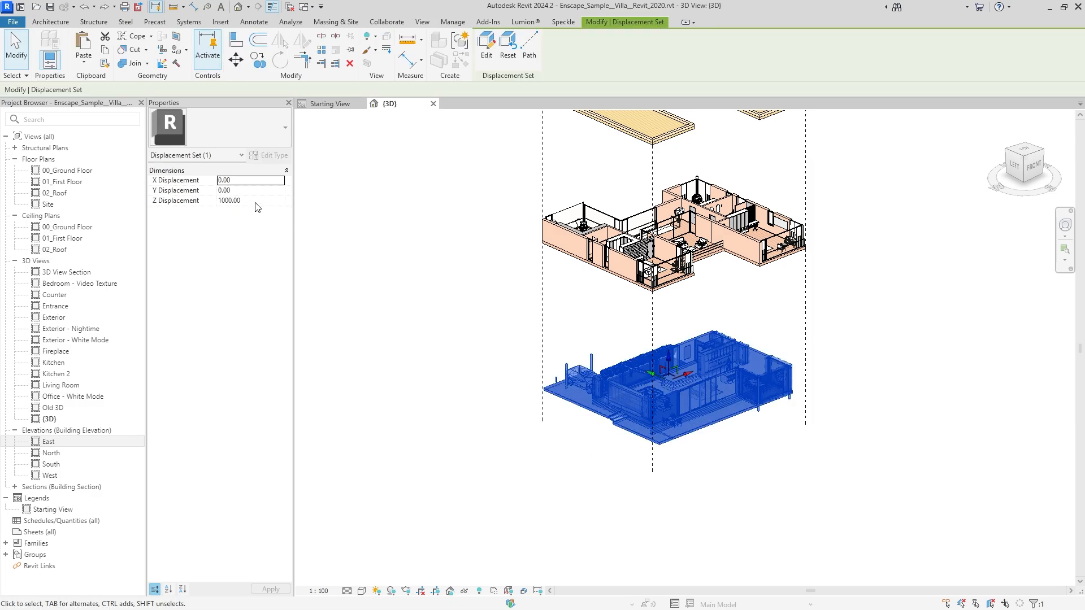
{"action": "left_click", "coordinate": [256, 203]}
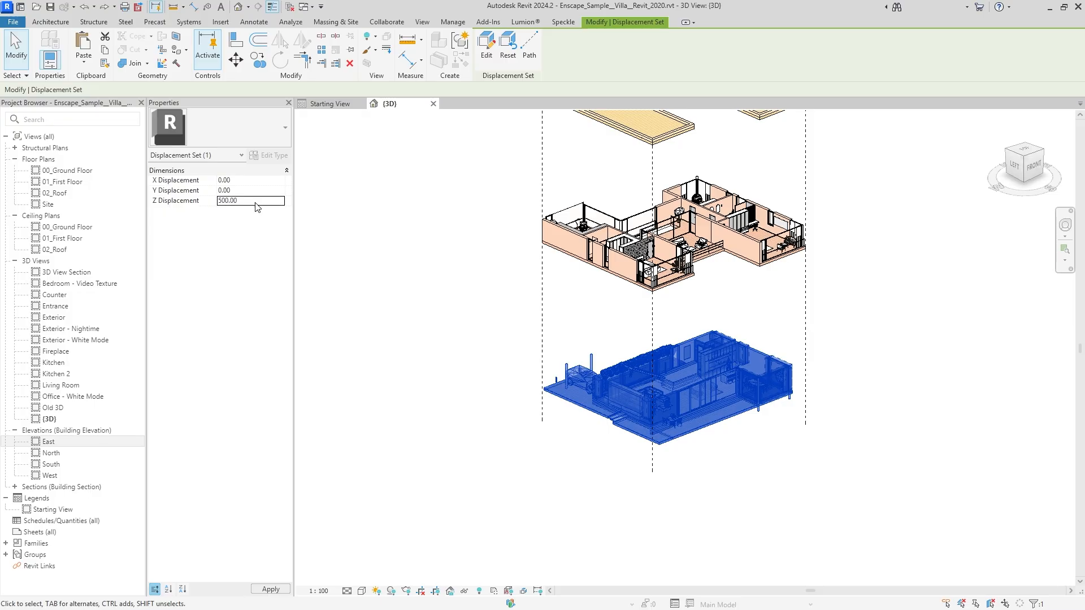
{"action": "left_click", "coordinate": [603, 242]}
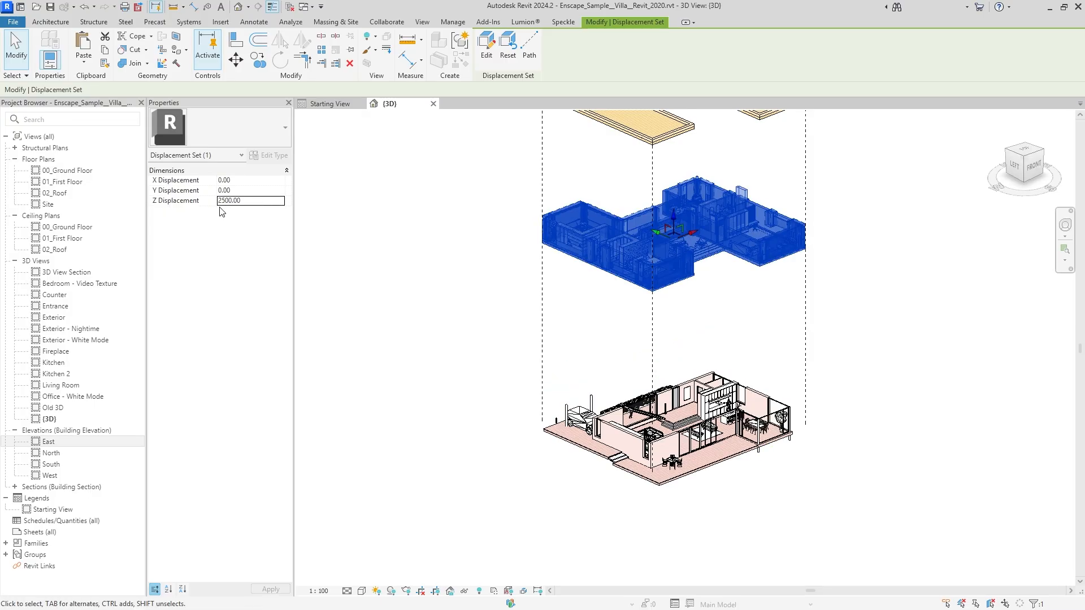
{"action": "left_click", "coordinate": [248, 201]}
{"action": "key", "text": "Return"}
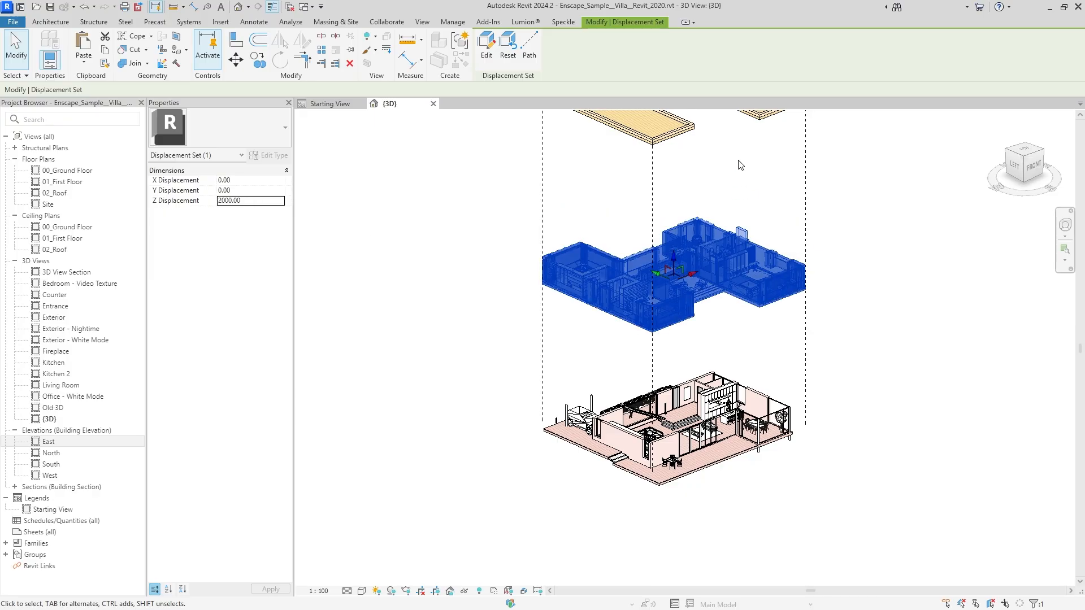
Step: Set the roof displacement set's Z displacement to 3500
{"action": "left_click", "coordinate": [686, 239]}
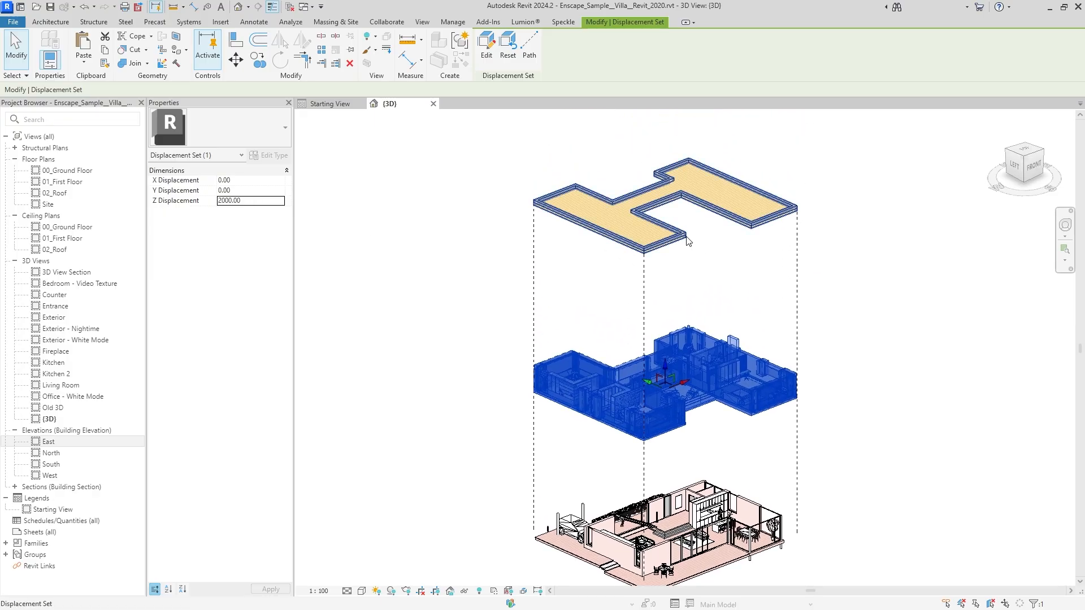
{"action": "left_click", "coordinate": [250, 200]}
{"action": "type", "text": "3500"}
{"action": "key", "text": "Return"}
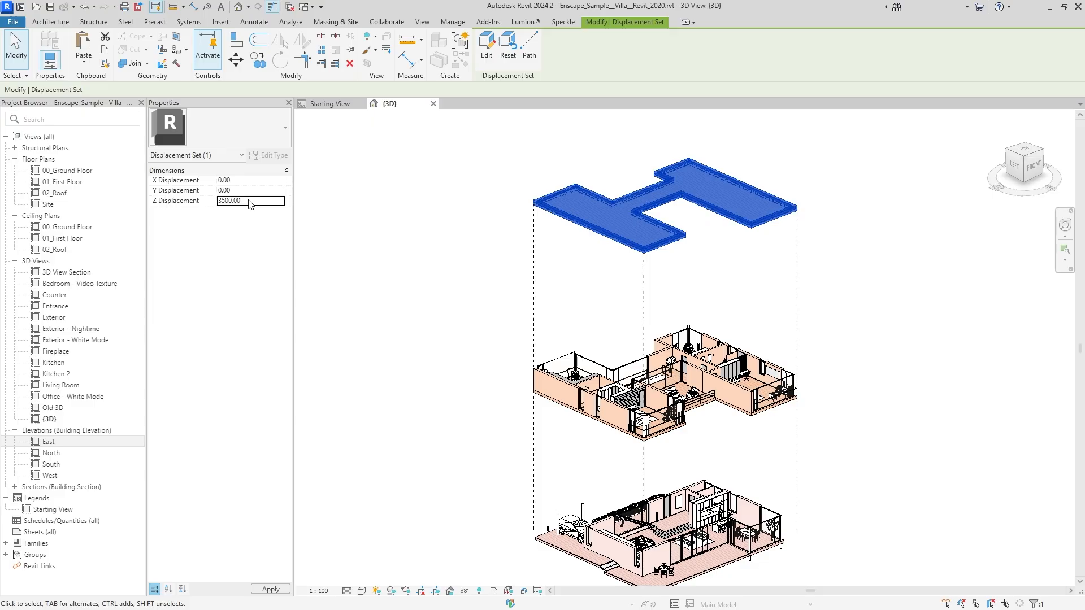
{"action": "left_click", "coordinate": [830, 308]}
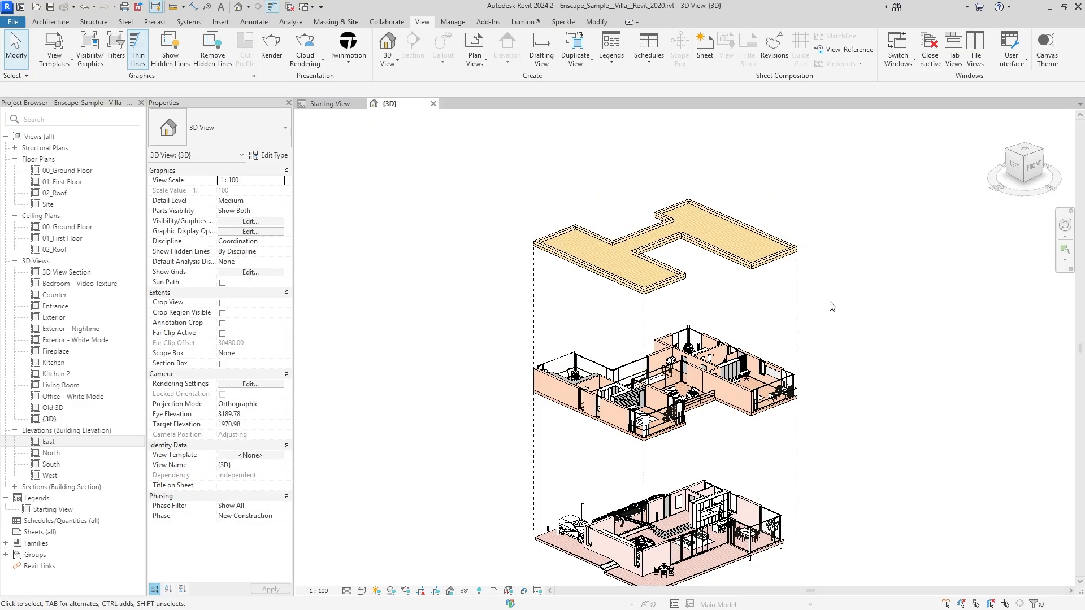
Step: Create model text reading "FIRST FLOOR" and place it near the lowest storey
{"action": "middle_click_drag", "start_coordinate": [831, 308], "coordinate": [863, 275], "text": "shift"}
{"action": "scroll", "coordinate": [813, 297], "scroll_direction": "down", "scroll_amount": 1}
{"action": "scroll", "coordinate": [826, 281], "scroll_direction": "up", "scroll_amount": 2}
{"action": "scroll", "coordinate": [823, 283], "scroll_direction": "down", "scroll_amount": 1}
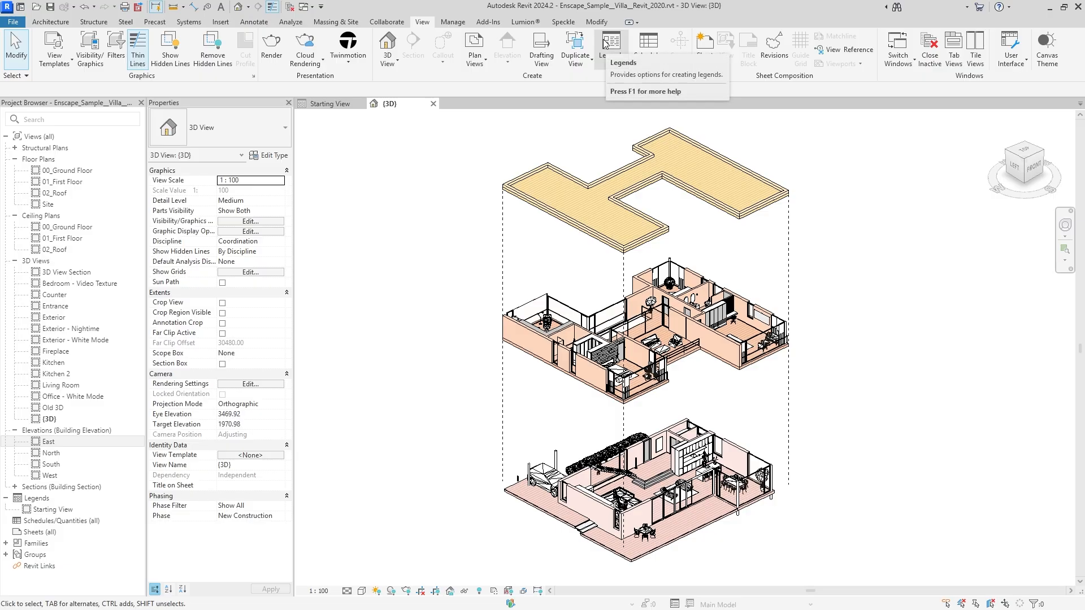
{"action": "left_click", "coordinate": [51, 21]}
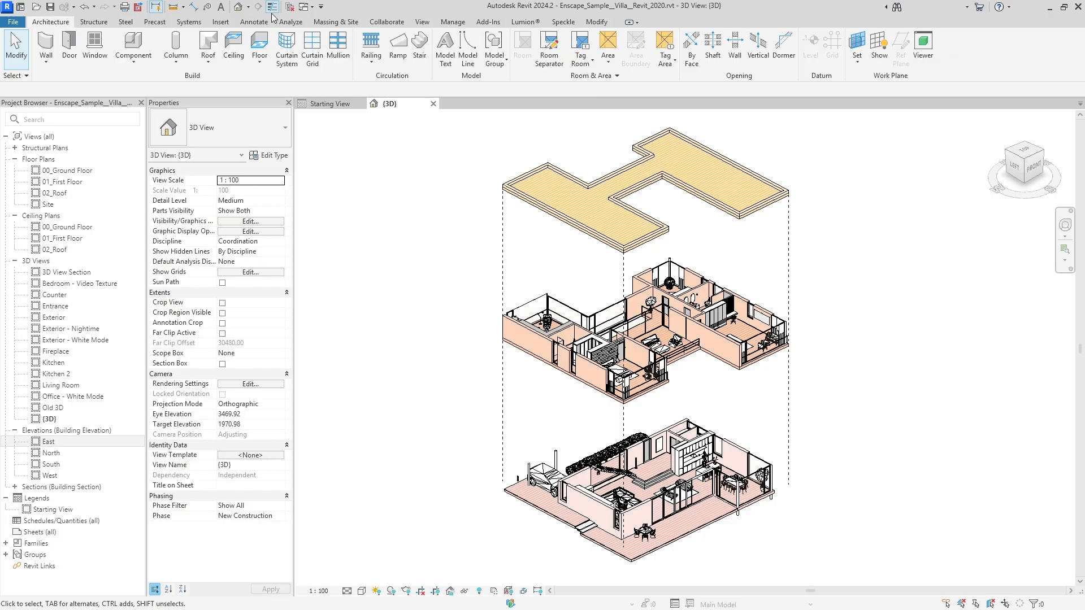
{"action": "left_click", "coordinate": [445, 48]}
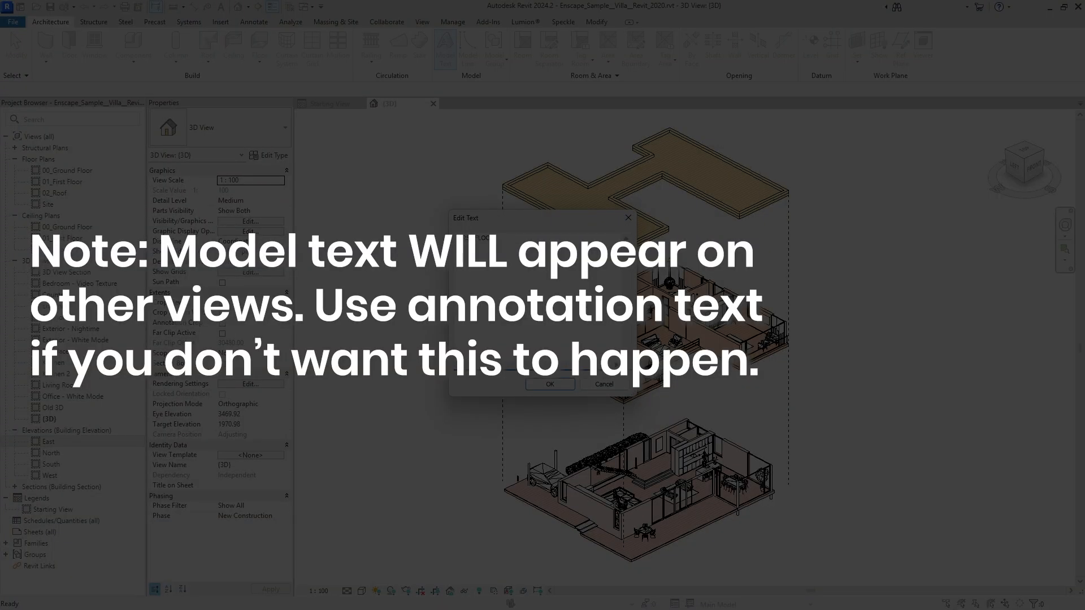
{"action": "left_click", "coordinate": [550, 384]}
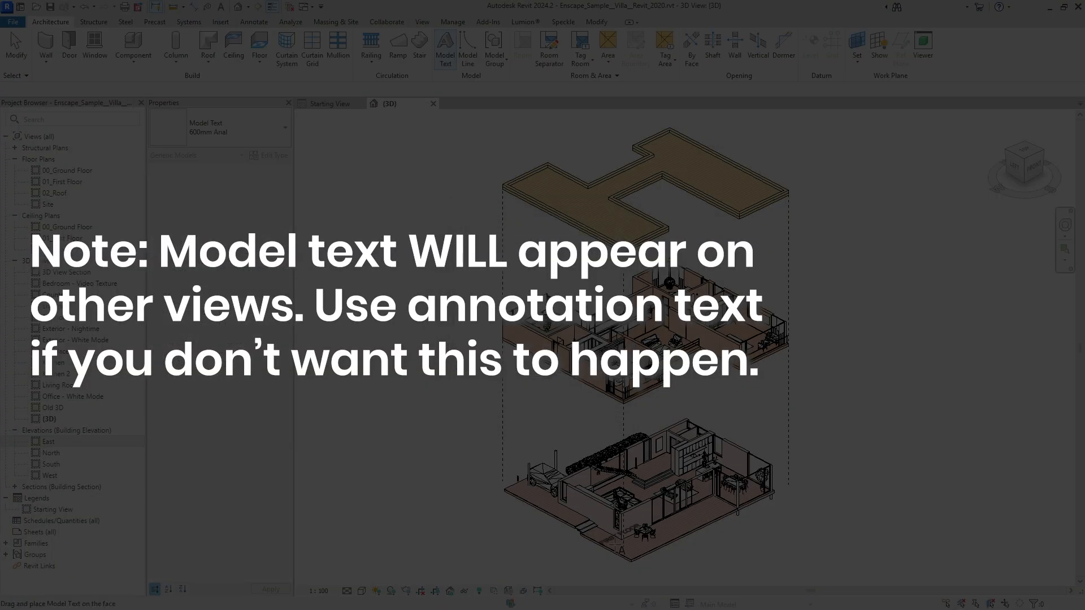
{"action": "scroll", "coordinate": [622, 548], "scroll_direction": "up", "scroll_amount": 3}
{"action": "key", "text": "Escape"}
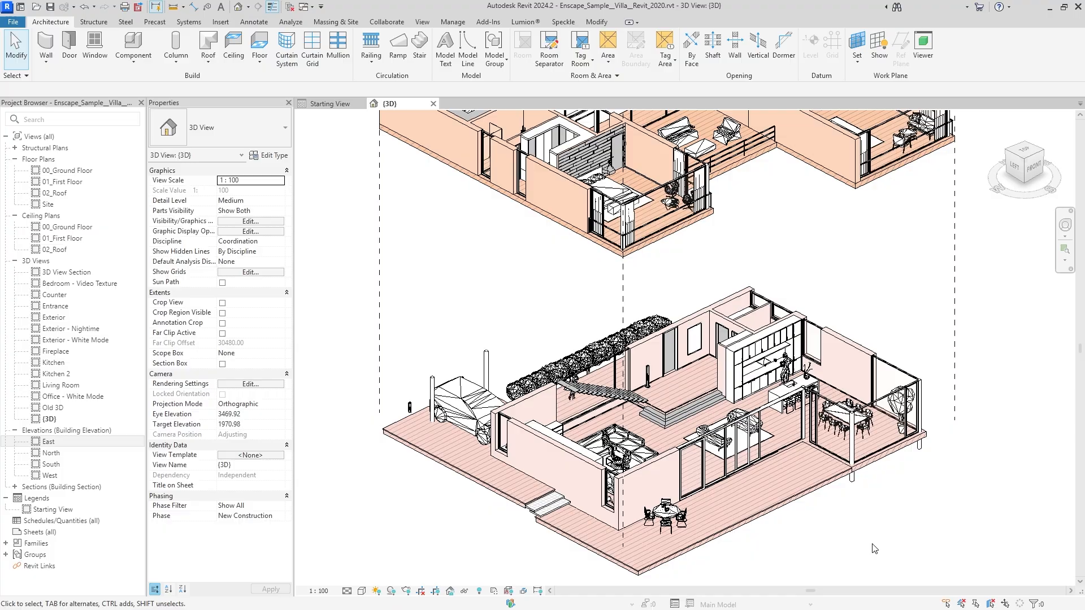
Step: Rehost the "FIRST FLOOR" model text onto the vertical edge face of the outdoor paving beside the car
{"action": "middle_click_drag", "start_coordinate": [761, 555], "coordinate": [700, 280], "text": "shift"}
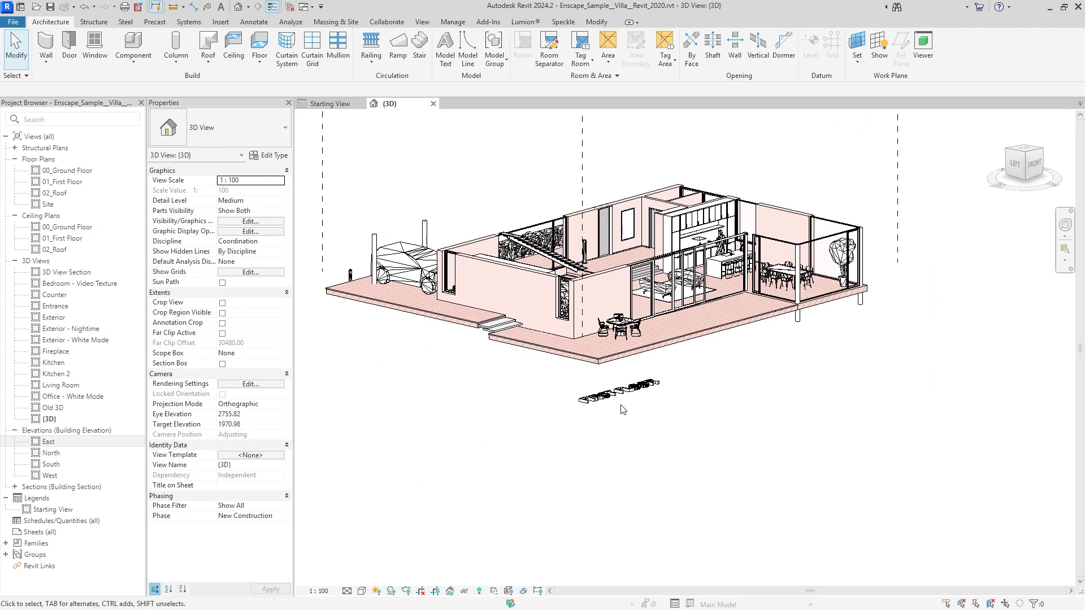
{"action": "left_click", "coordinate": [609, 404]}
{"action": "left_click", "coordinate": [564, 54]}
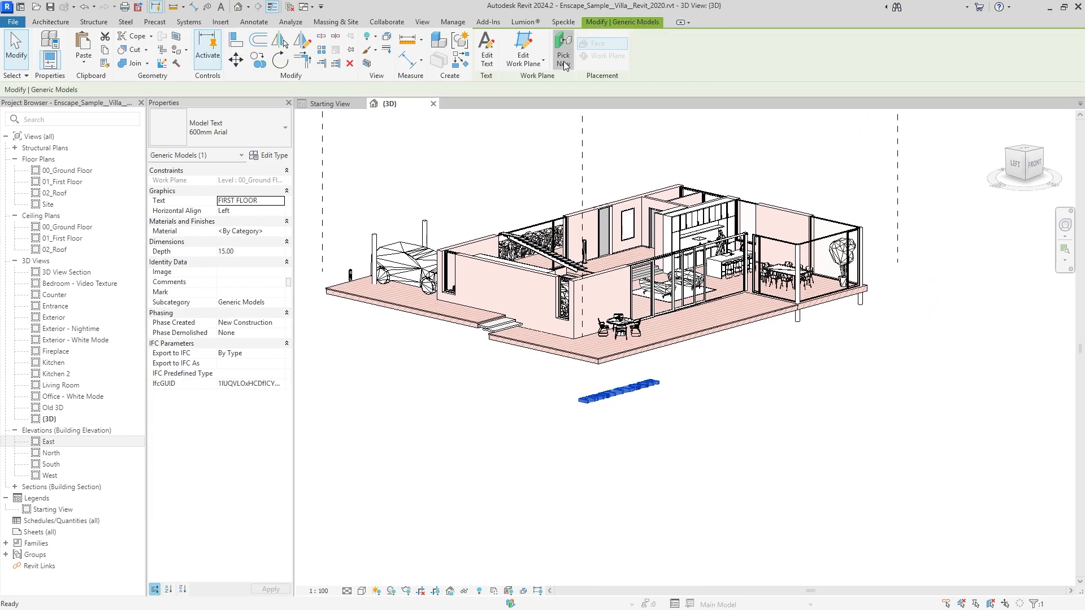
{"action": "scroll", "coordinate": [461, 293], "scroll_direction": "up", "scroll_amount": 5}
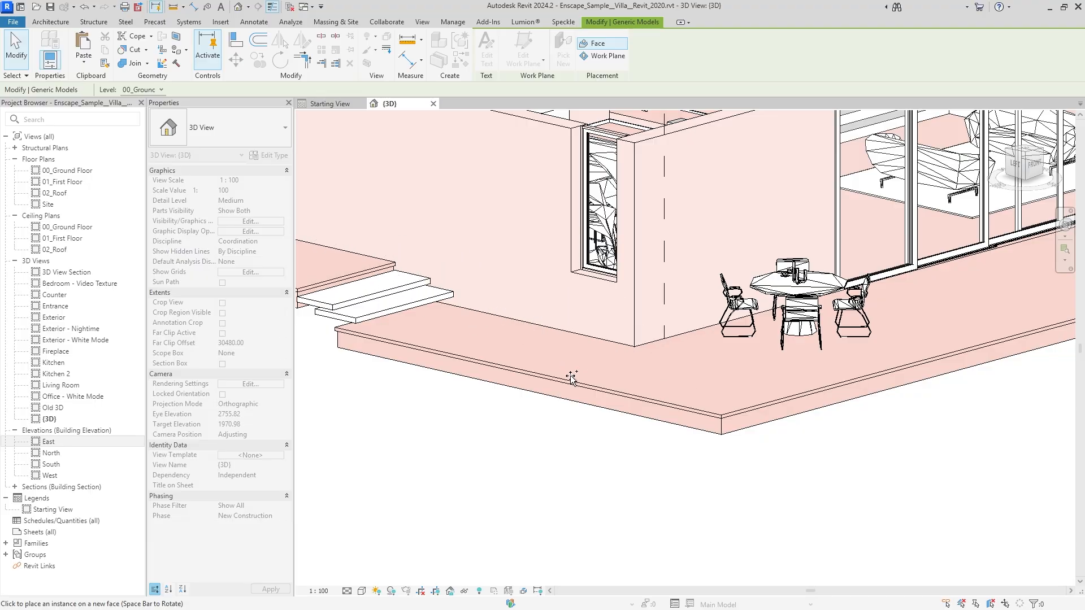
{"action": "middle_click_drag", "start_coordinate": [473, 229], "coordinate": [783, 290]}
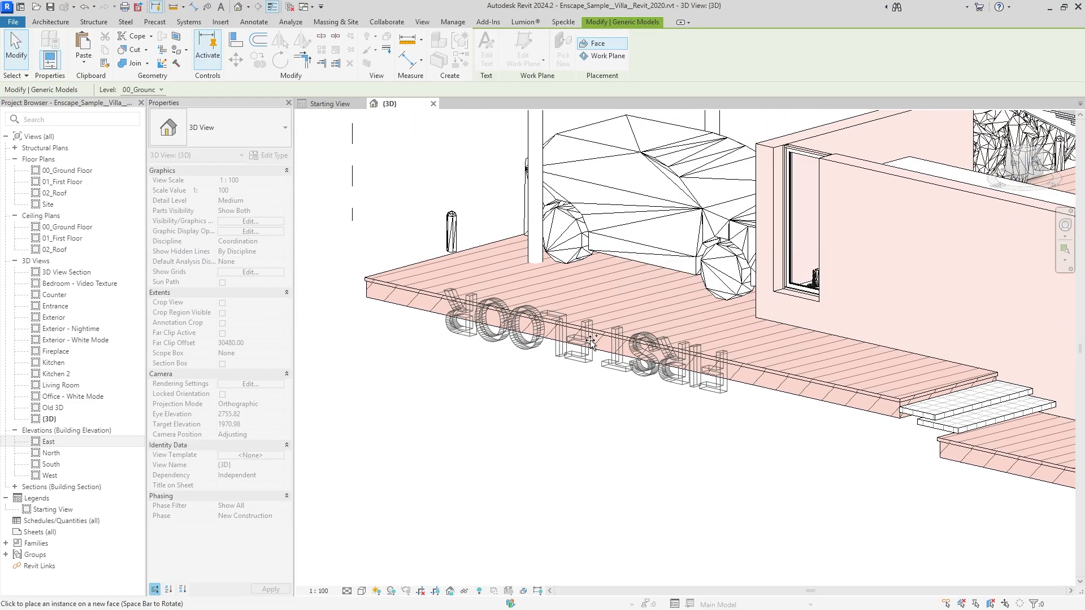
{"action": "left_click", "coordinate": [591, 342]}
Step: Rotate the "FIRST FLOOR" model text by 180 degrees on the paving's edge face
{"action": "left_click", "coordinate": [280, 60]}
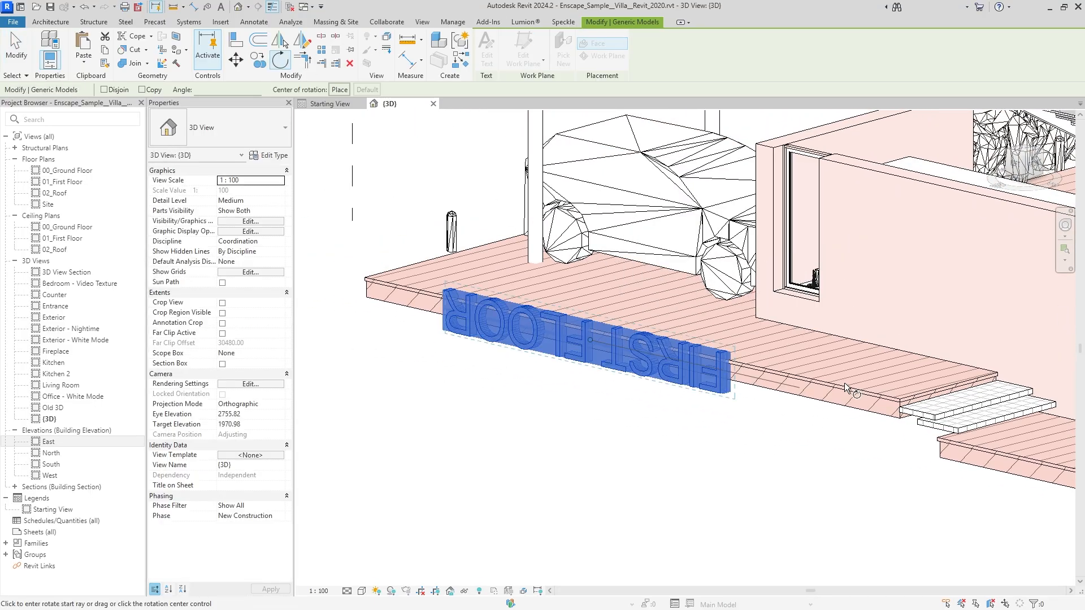
{"action": "type", "text": "180"}
{"action": "key", "text": "Return"}
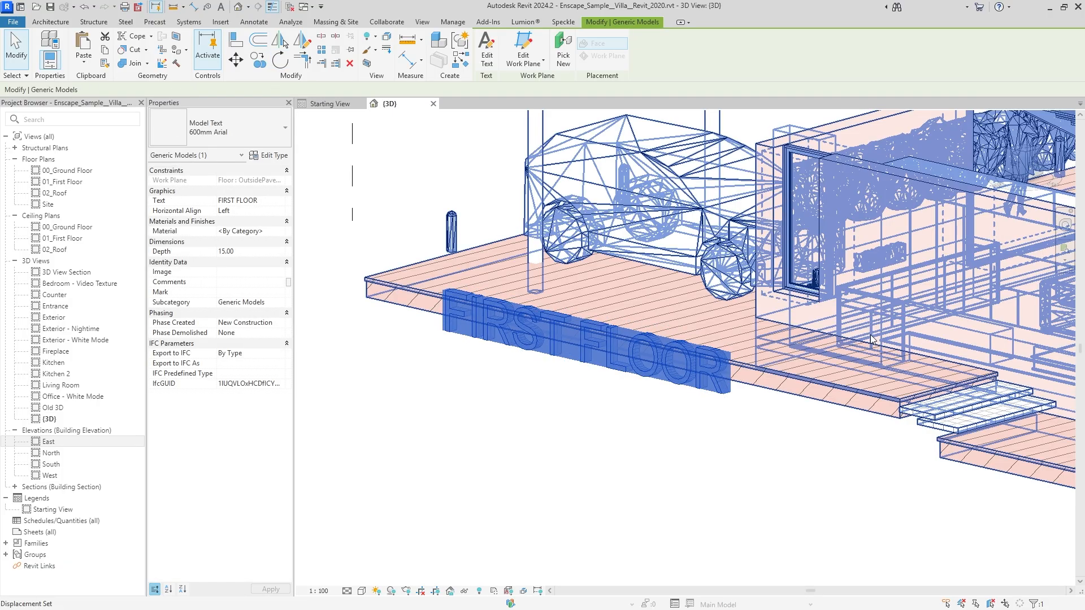
Step: Move the "FIRST FLOOR" text horizontally by about 160 along the paving edge to the slab corner beside the car
{"action": "mouse_move", "coordinate": [737, 319]}
{"action": "middle_mouse_down", "text": "shift"}
{"action": "mouse_move", "coordinate": [693, 309]}
{"action": "mouse_move", "coordinate": [720, 317]}
{"action": "middle_mouse_up", "text": "shift"}
{"action": "left_click", "coordinate": [700, 476]}
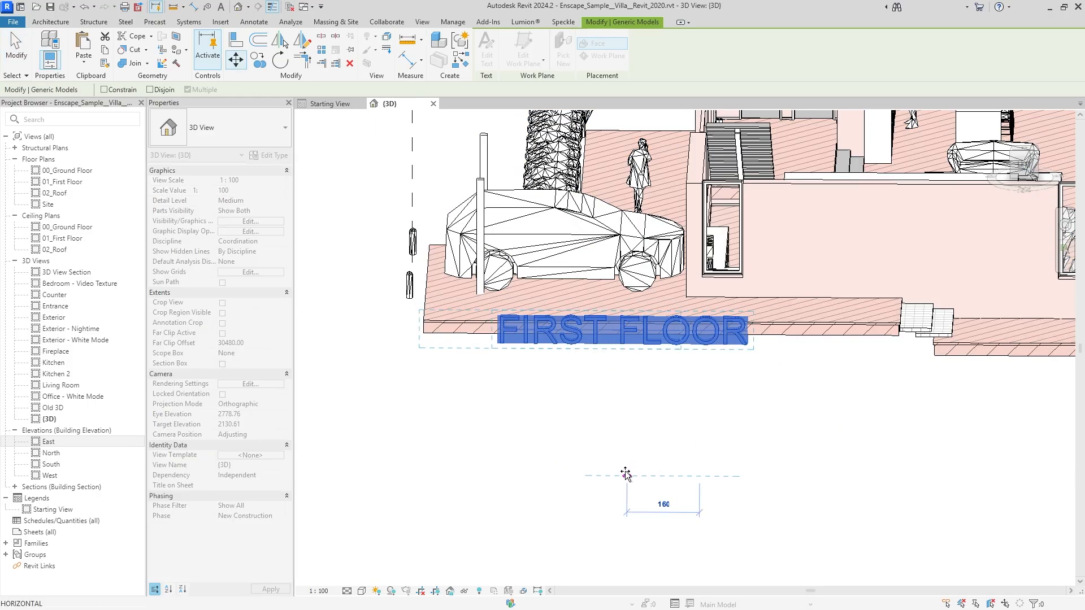
{"action": "left_click", "coordinate": [624, 475]}
{"action": "middle_click_drag", "start_coordinate": [808, 404], "coordinate": [706, 356], "text": "shift"}
{"action": "left_click", "coordinate": [646, 448]}
{"action": "scroll", "coordinate": [647, 448], "scroll_direction": "down", "scroll_amount": 6}
{"action": "middle_click_drag", "start_coordinate": [757, 380], "coordinate": [775, 383], "text": "shift"}
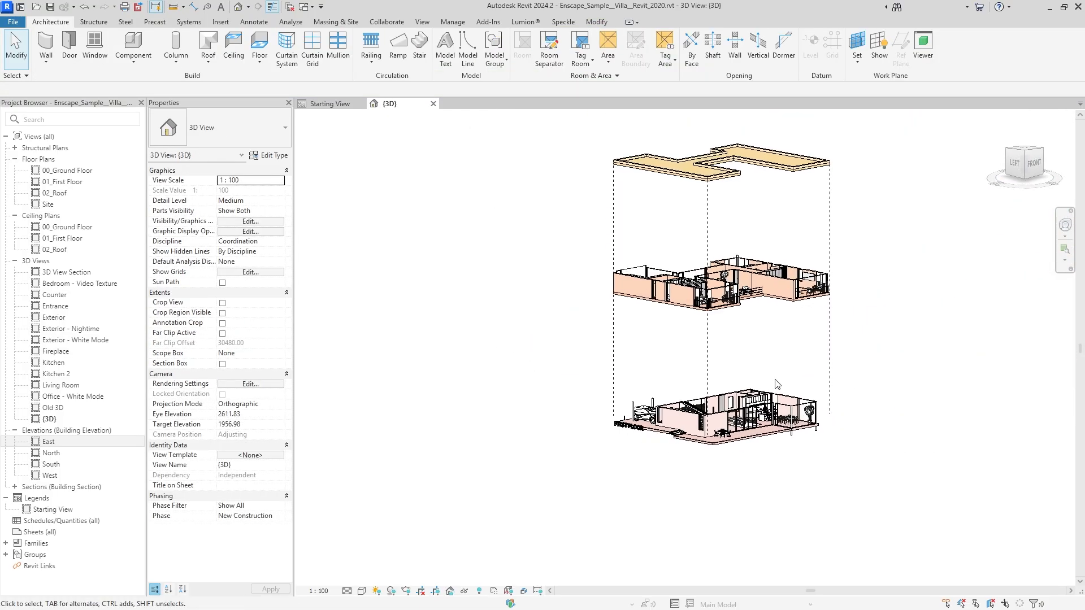
Step: Duplicate the "FIRST FLOOR" model text's type under the name Arial 2
{"action": "scroll", "coordinate": [750, 395], "scroll_direction": "up", "scroll_amount": 2}
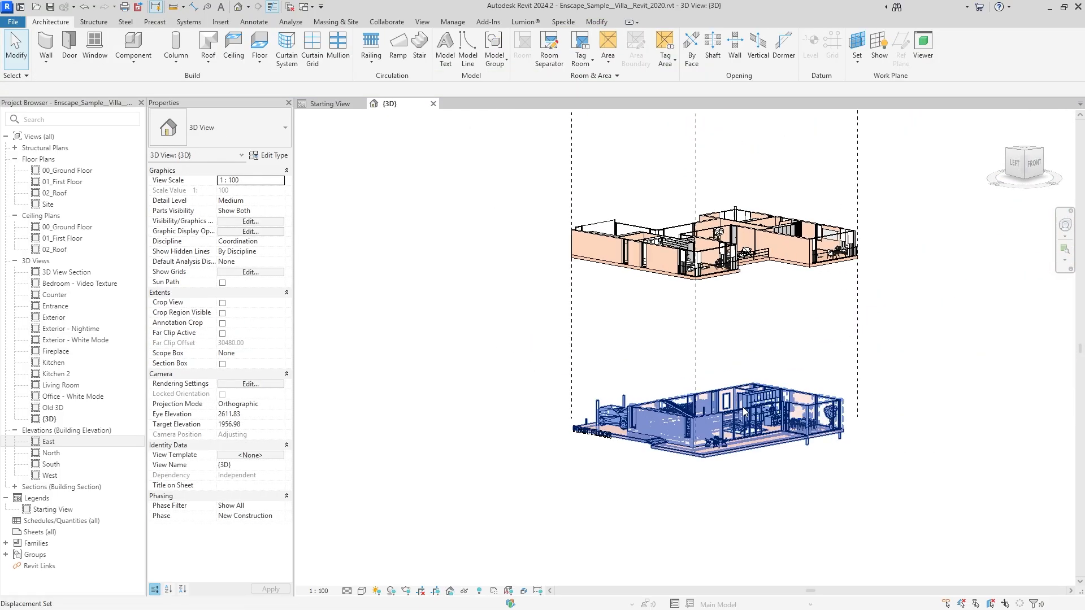
{"action": "scroll", "coordinate": [600, 441], "scroll_direction": "up", "scroll_amount": 3}
{"action": "left_click", "coordinate": [591, 433]}
{"action": "left_click", "coordinate": [269, 155]}
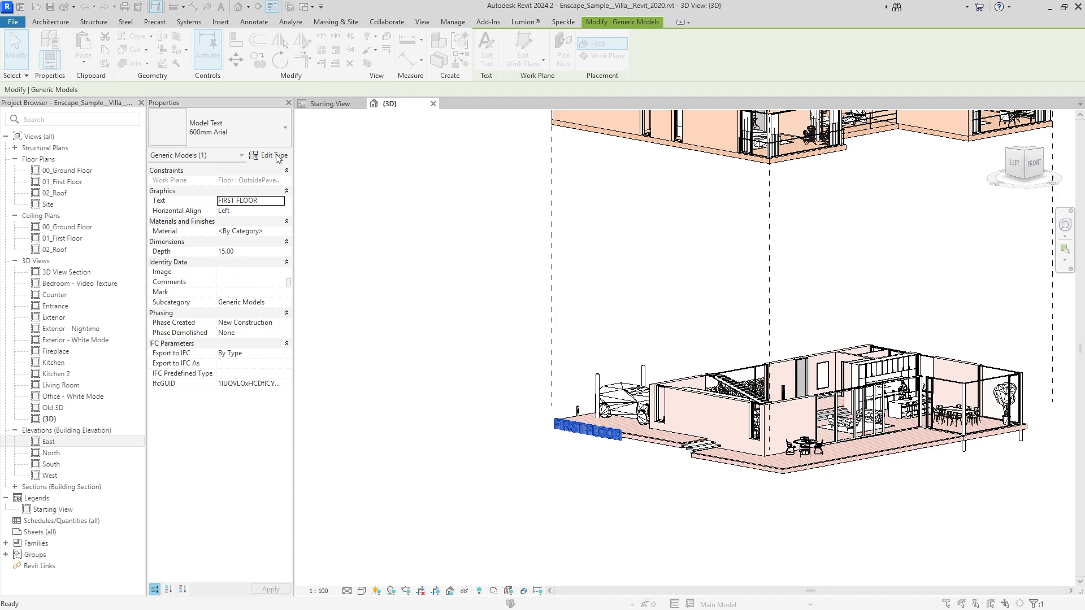
{"action": "left_click", "coordinate": [872, 167]}
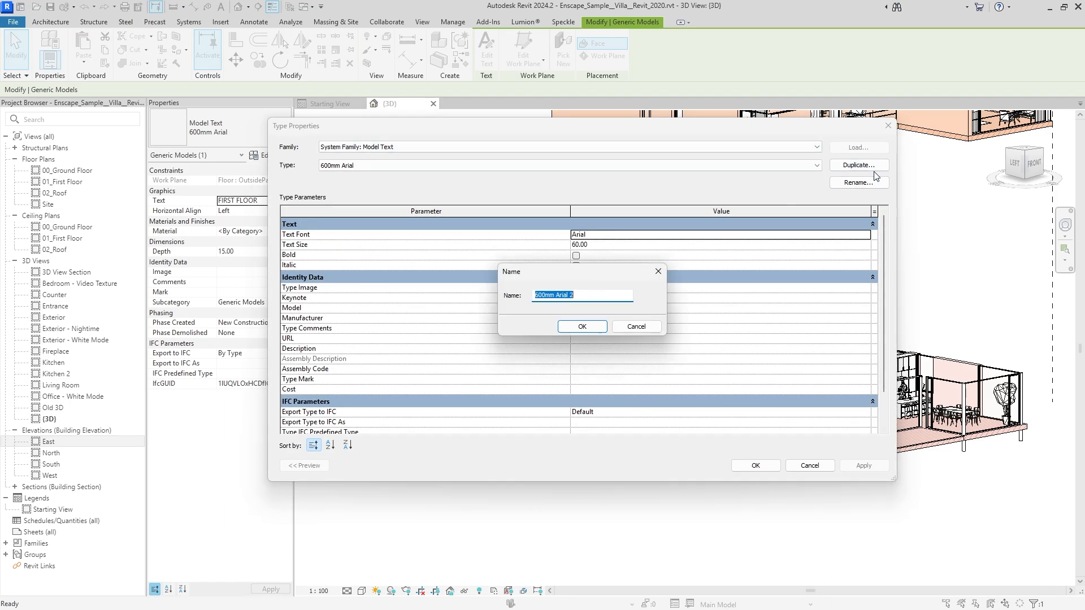
{"action": "left_click", "coordinate": [558, 294]}
{"action": "key", "text": "BackSpace"}
{"action": "key", "text": "BackSpace"}
{"action": "key", "text": "BackSpace"}
{"action": "key", "text": "BackSpace"}
{"action": "key", "text": "BackSpace"}
{"action": "key", "text": "BackSpace"}
{"action": "key", "text": "Return"}
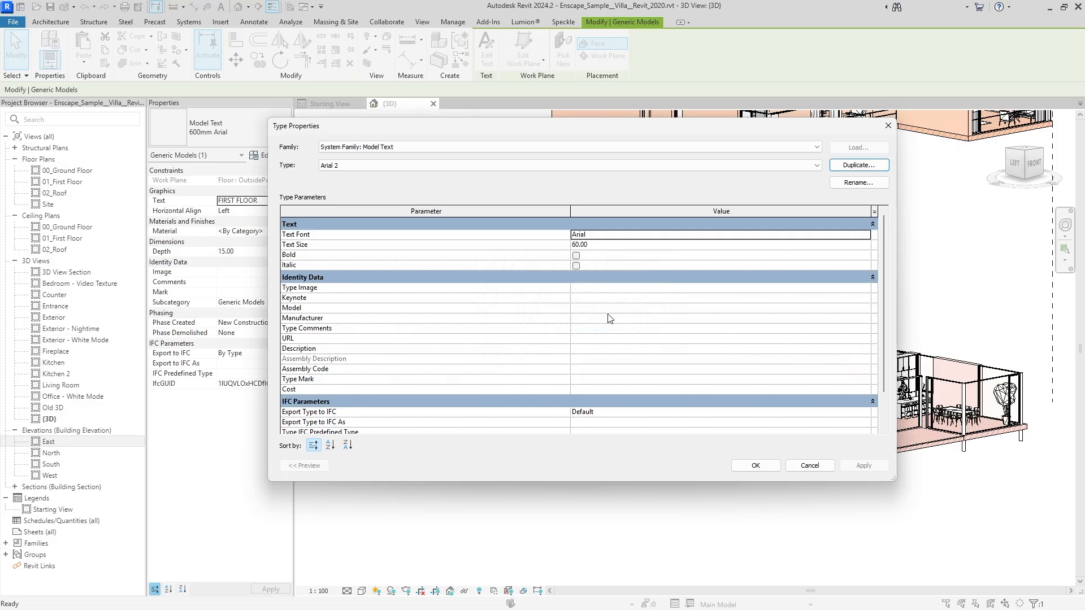
Step: Set the Arial 2 type's text size to 600 and apply the type to the model text
{"action": "left_click", "coordinate": [626, 244]}
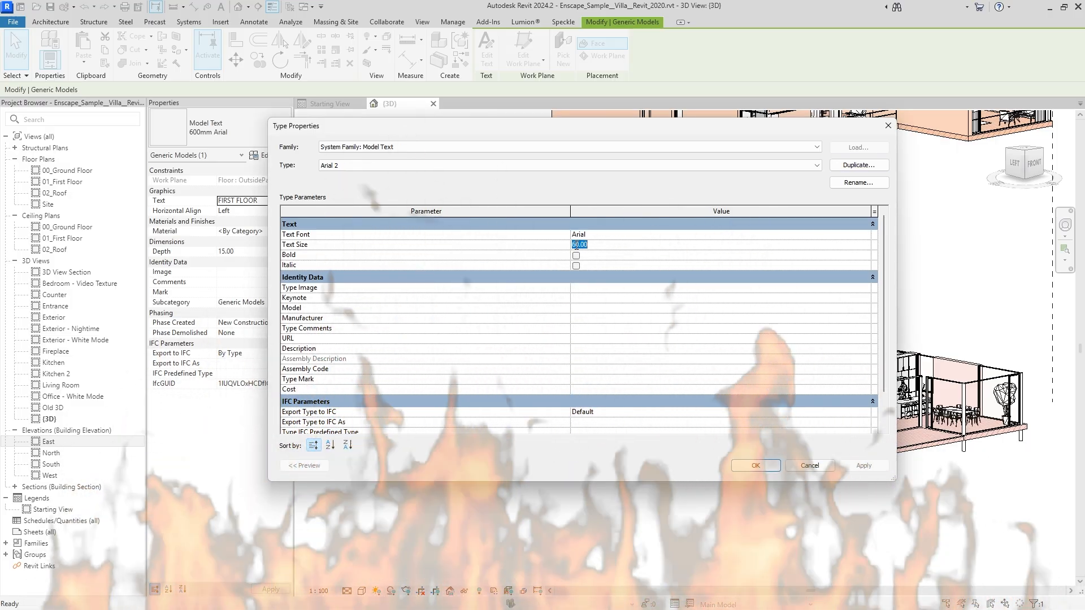
{"action": "type", "text": "0"}
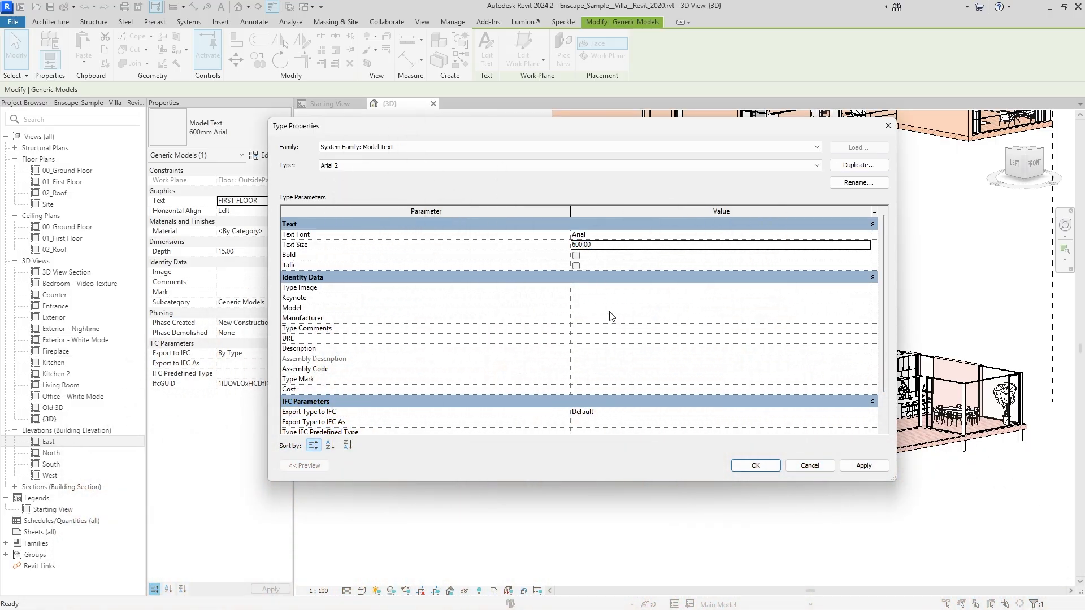
{"action": "left_click", "coordinate": [757, 466]}
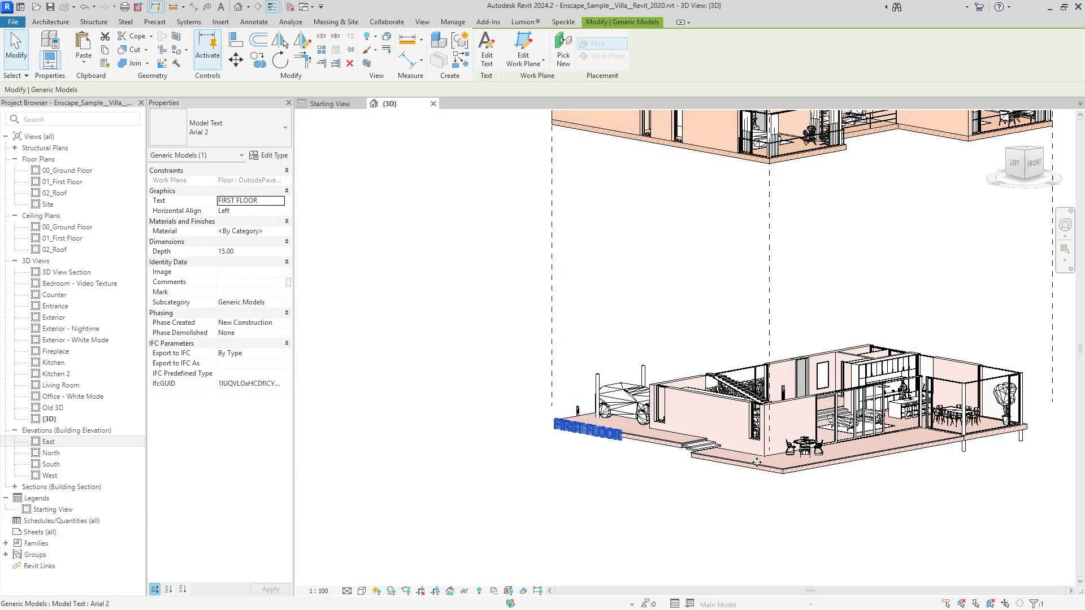
Step: Set the Arial 2 model text type's text size to 200 and apply it to the "FIRST FLOOR" text
{"action": "left_click", "coordinate": [797, 351]}
{"action": "middle_click_drag", "start_coordinate": [797, 351], "coordinate": [687, 362]}
{"action": "left_click", "coordinate": [788, 479]}
{"action": "left_click", "coordinate": [269, 155]}
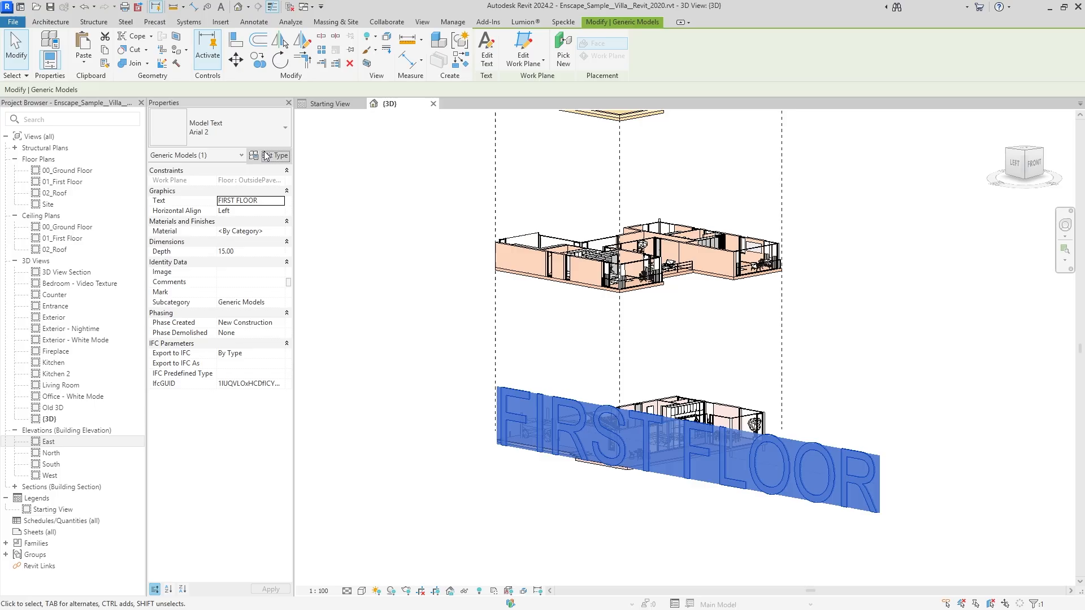
{"action": "left_click", "coordinate": [576, 244]}
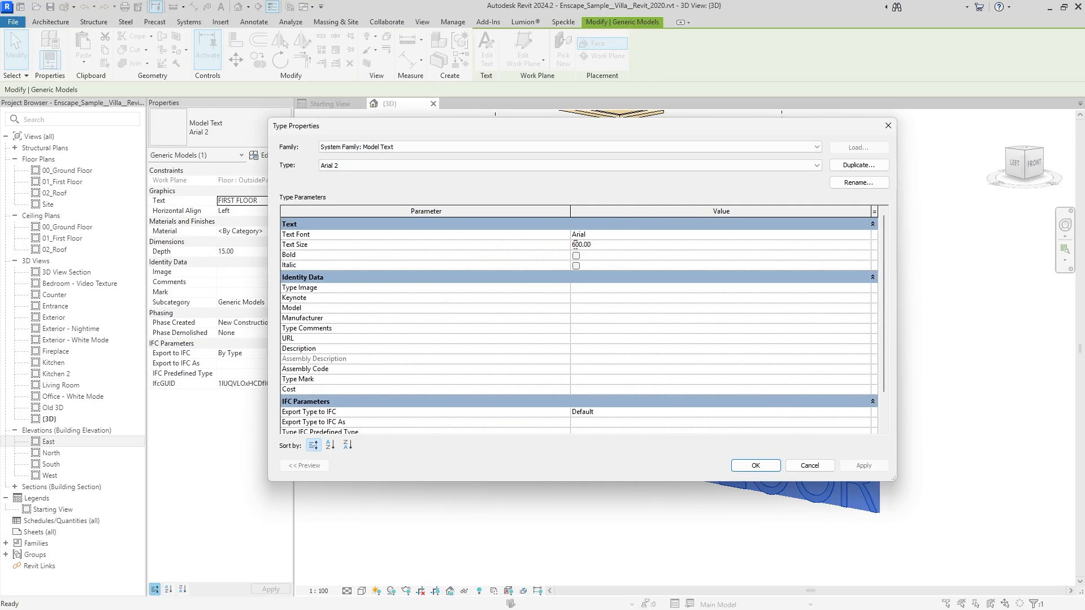
{"action": "key", "text": "BackSpace"}
{"action": "type", "text": "2"}
{"action": "key", "text": "Return"}
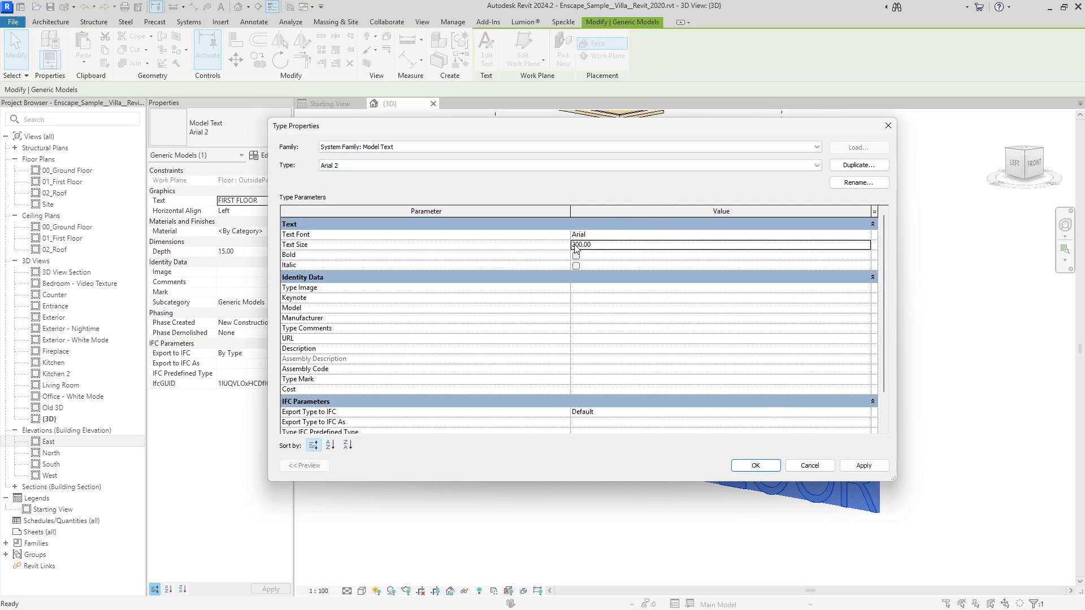
{"action": "left_click", "coordinate": [850, 466]}
{"action": "left_click", "coordinate": [756, 465]}
{"action": "left_click", "coordinate": [667, 493]}
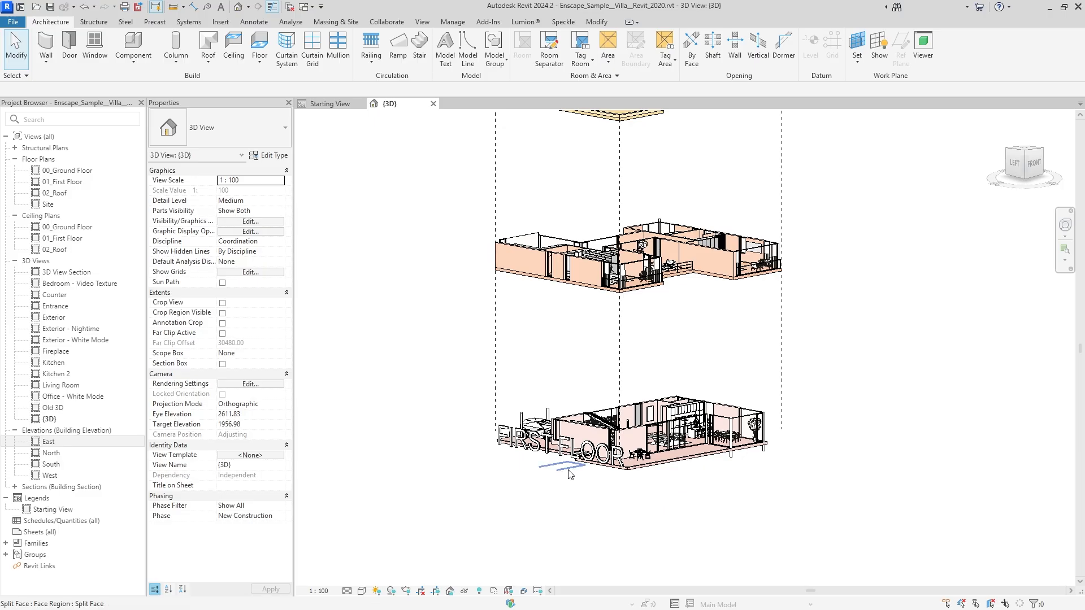
Step: Move the "FIRST FLOOR" text vertically down in two moves, the first about 150, until it sits just below the paving slab
{"action": "scroll", "coordinate": [569, 475], "scroll_direction": "up", "scroll_amount": 3}
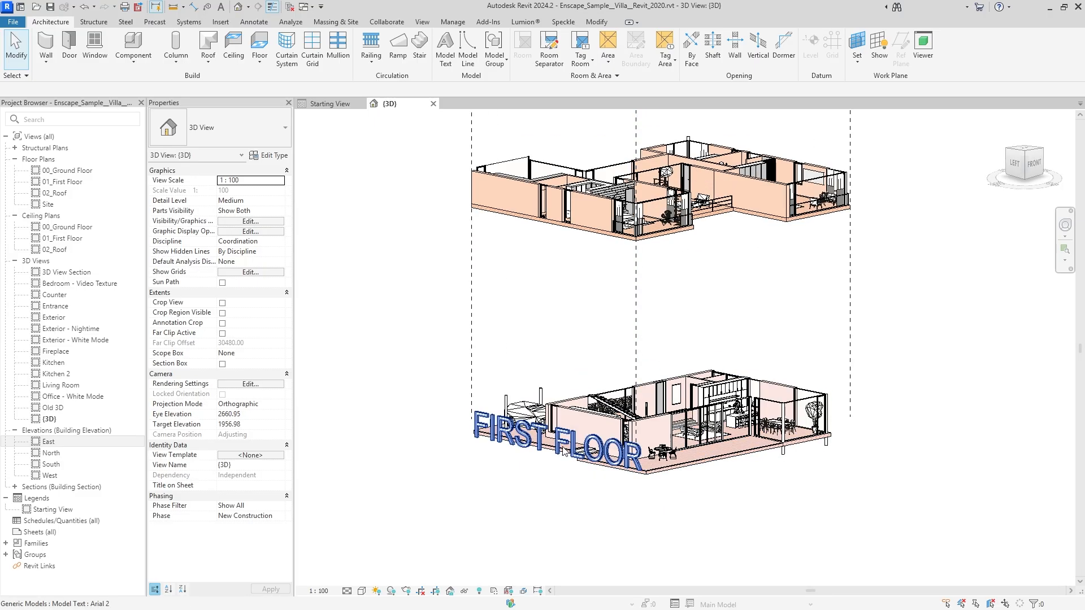
{"action": "left_click", "coordinate": [489, 415]}
{"action": "key", "text": "v"}
{"action": "left_click", "coordinate": [544, 289]}
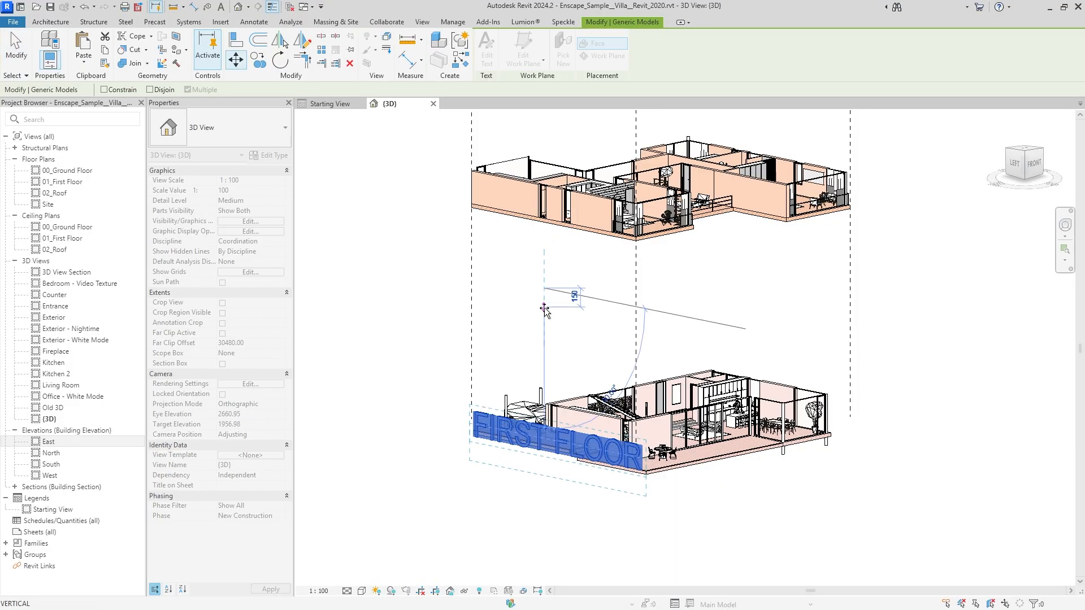
{"action": "left_click", "coordinate": [545, 308]}
{"action": "key", "text": "m"}
{"action": "key", "text": "v"}
{"action": "left_click", "coordinate": [544, 289]}
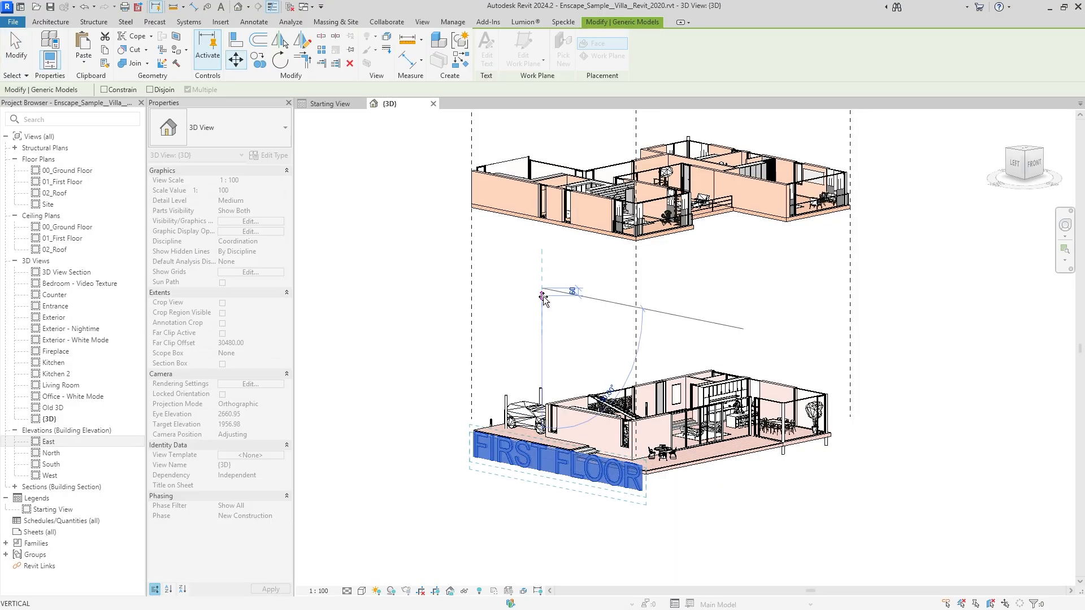
{"action": "left_click", "coordinate": [546, 307]}
{"action": "key", "text": "Escape"}
Step: Copy the "FIRST FLOOR" text vertically upward twice, placing one copy below the middle storey and another about 1800 higher below the roof
{"action": "middle_click_drag", "start_coordinate": [852, 480], "coordinate": [843, 501], "text": "shift"}
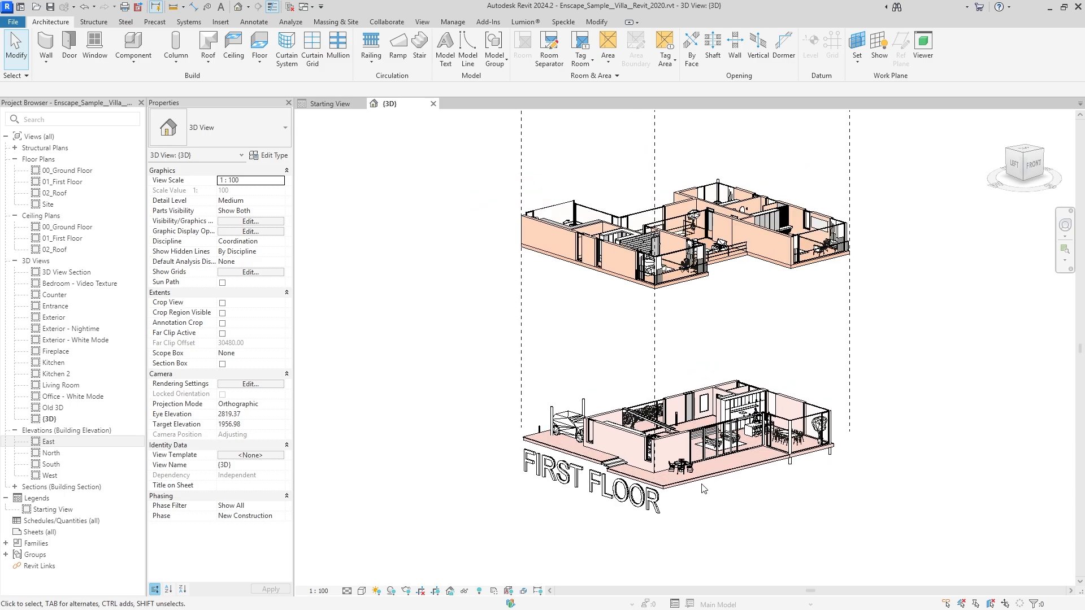
{"action": "left_click", "coordinate": [608, 502]}
{"action": "key", "text": "c"}
{"action": "key", "text": "o"}
{"action": "left_click", "coordinate": [503, 471]}
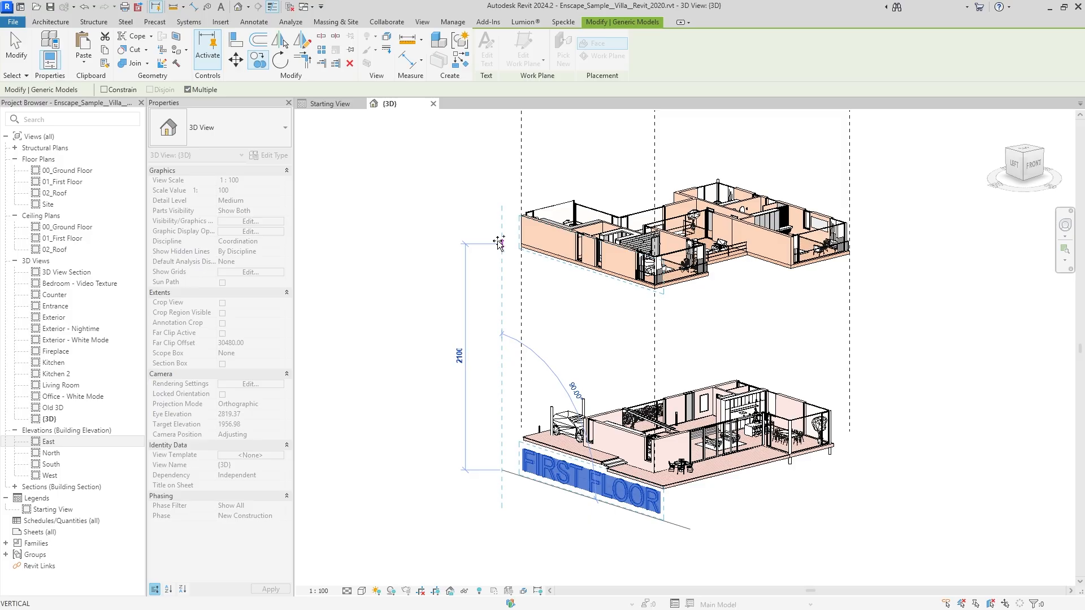
{"action": "left_click", "coordinate": [500, 277]}
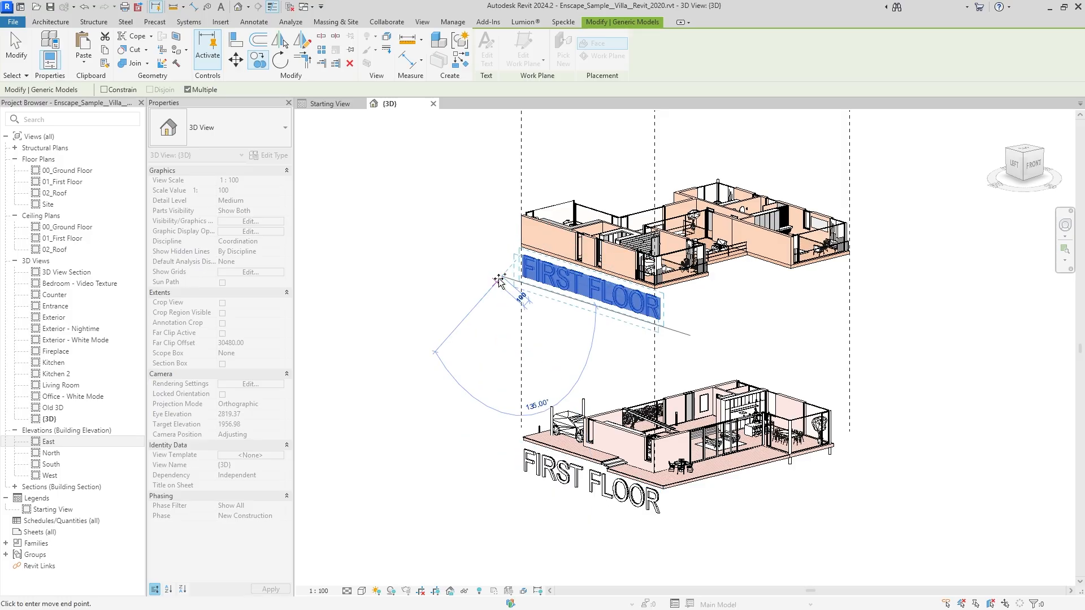
{"action": "middle_click_drag", "start_coordinate": [502, 199], "coordinate": [501, 346]}
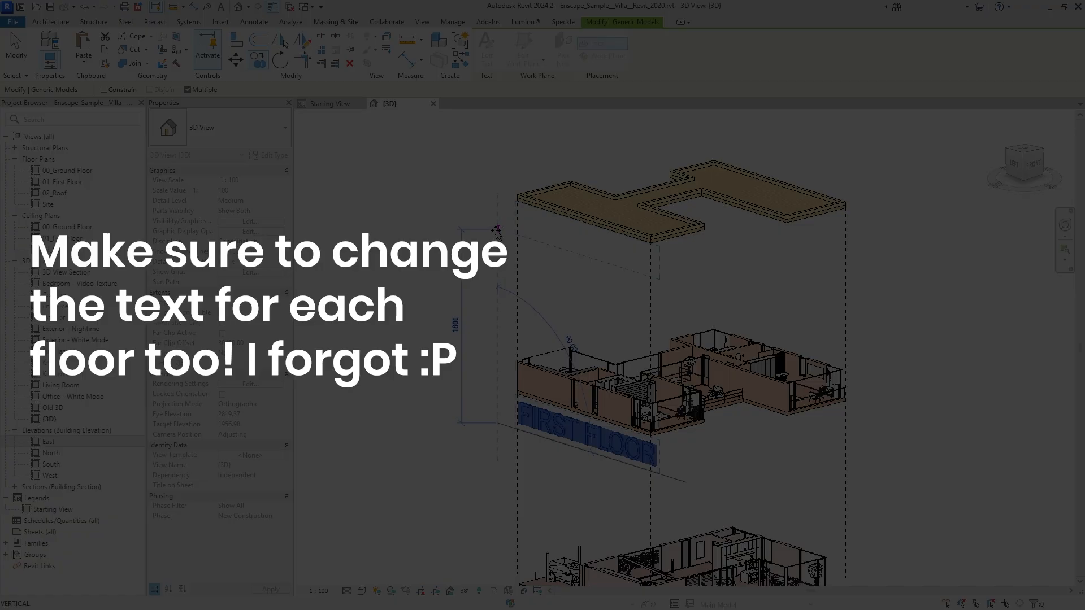
{"action": "left_click", "coordinate": [497, 230]}
{"action": "key", "text": "Escape"}
{"action": "key", "text": "Escape"}
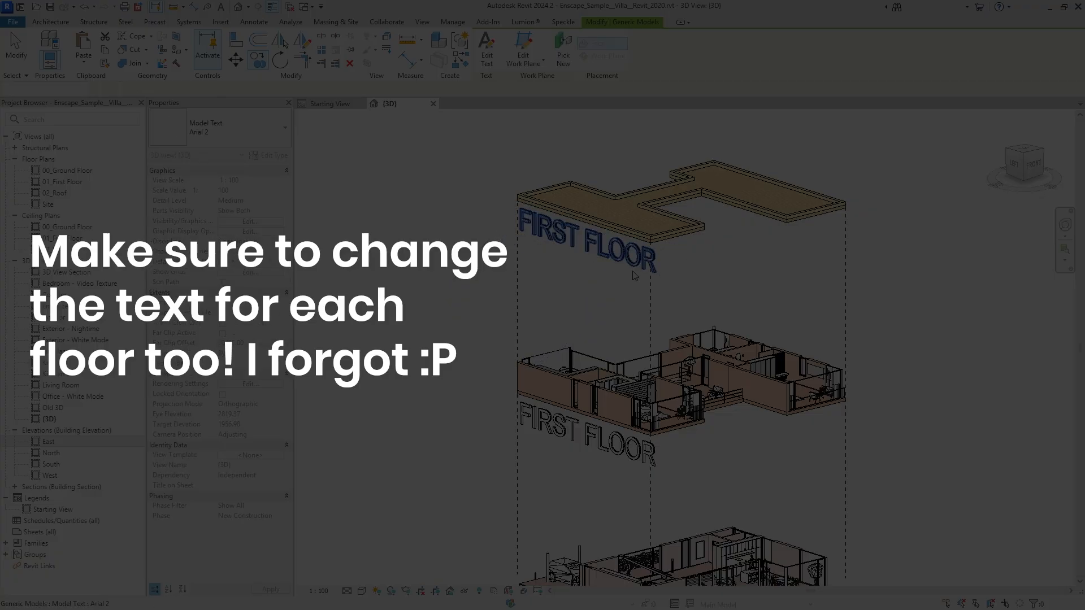
Step: Set the Arial 2 type's text size to 190 and apply it to the model texts
{"action": "middle_click_drag", "start_coordinate": [657, 319], "coordinate": [653, 288]}
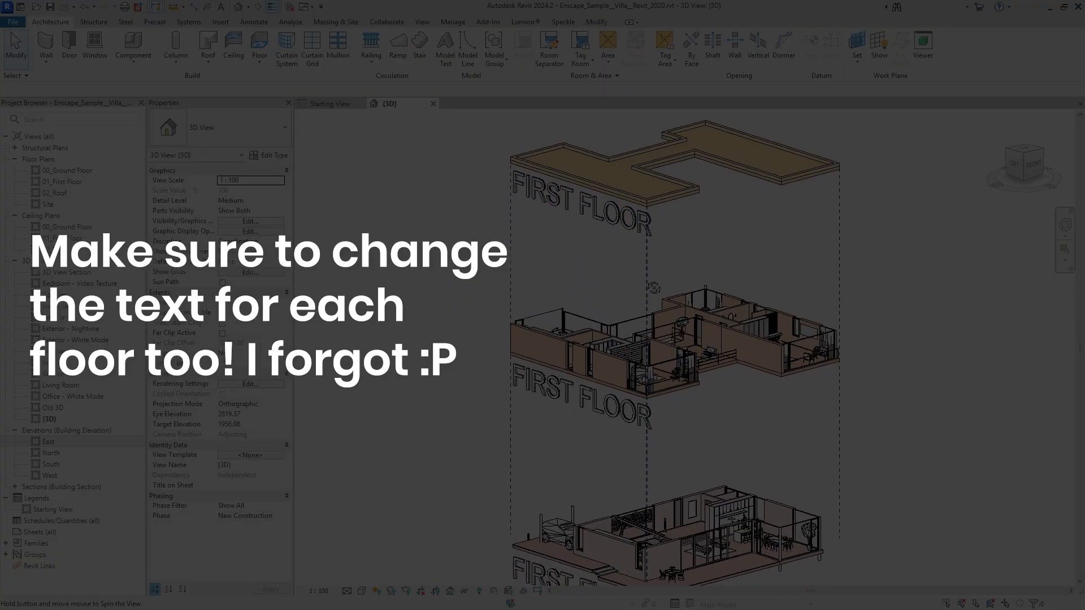
{"action": "scroll", "coordinate": [670, 280], "scroll_direction": "down", "scroll_amount": 3}
{"action": "scroll", "coordinate": [689, 270], "scroll_direction": "up", "scroll_amount": 1}
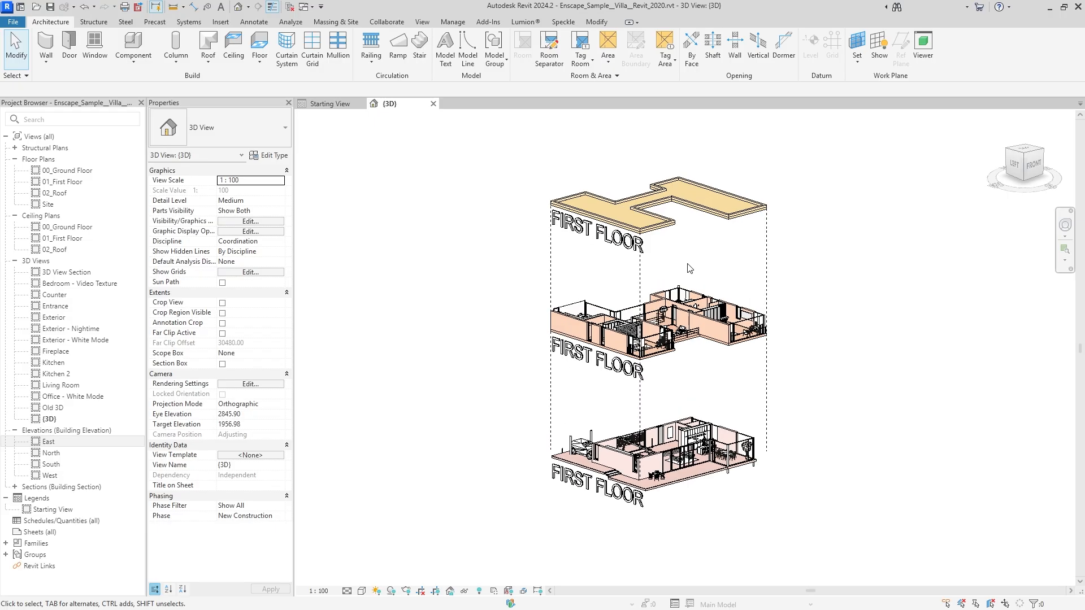
{"action": "scroll", "coordinate": [685, 258], "scroll_direction": "up", "scroll_amount": 3}
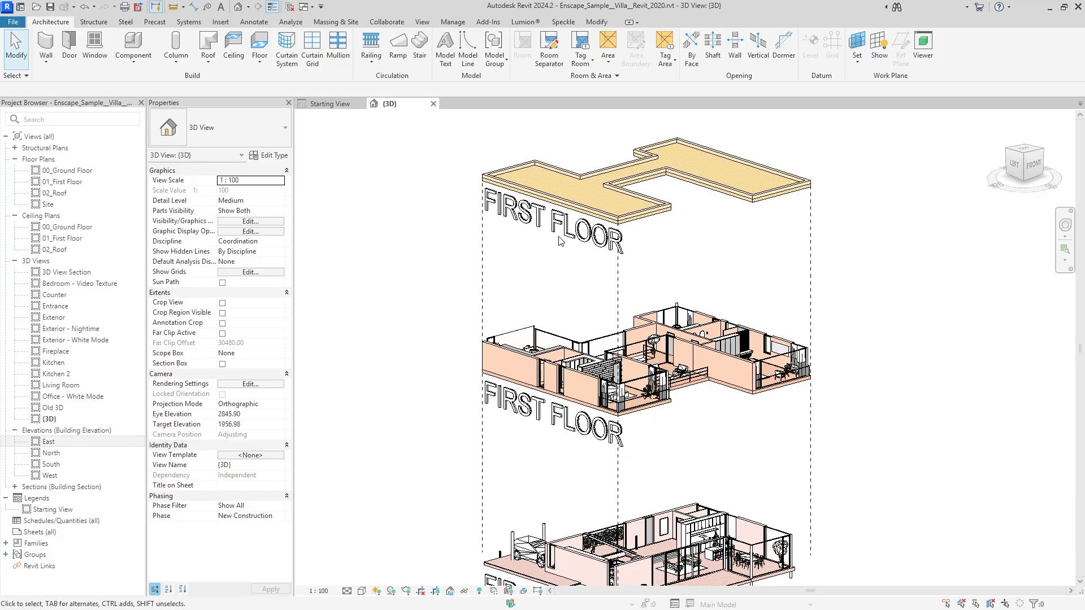
{"action": "left_click", "coordinate": [560, 241]}
{"action": "left_click", "coordinate": [266, 154]}
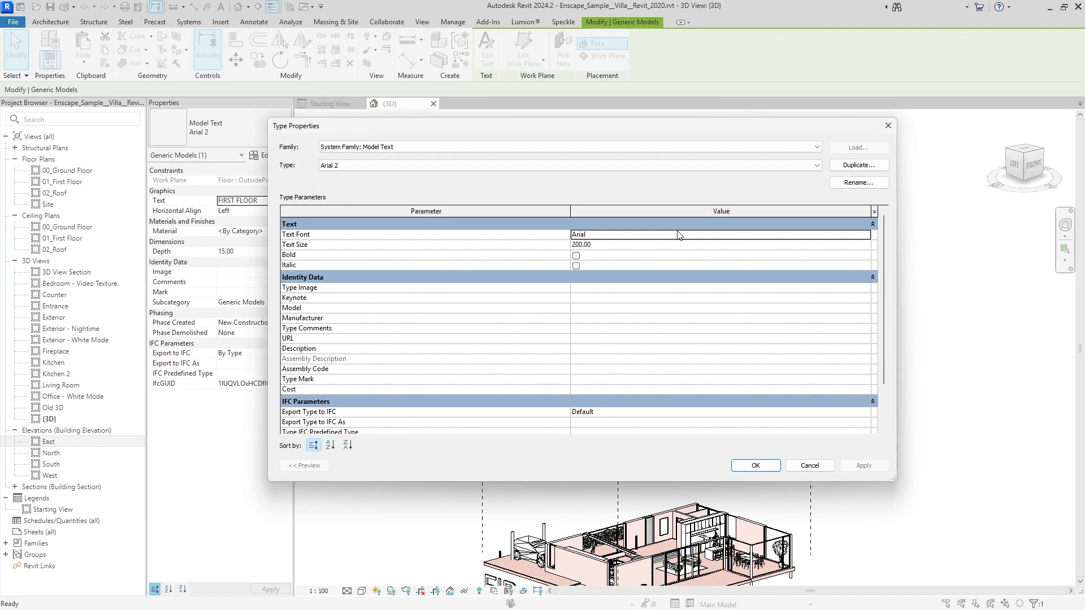
{"action": "left_click", "coordinate": [596, 243]}
{"action": "left_click", "coordinate": [575, 248]}
{"action": "key", "text": "BackSpace"}
{"action": "type", "text": "1"}
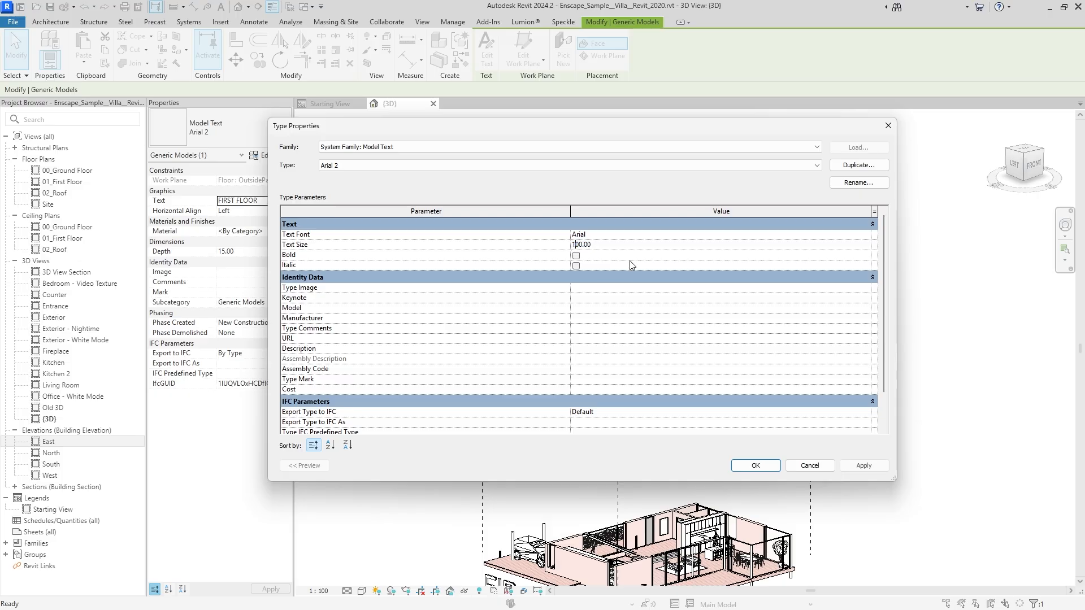
{"action": "type", "text": "9"}
{"action": "key", "text": "Delete"}
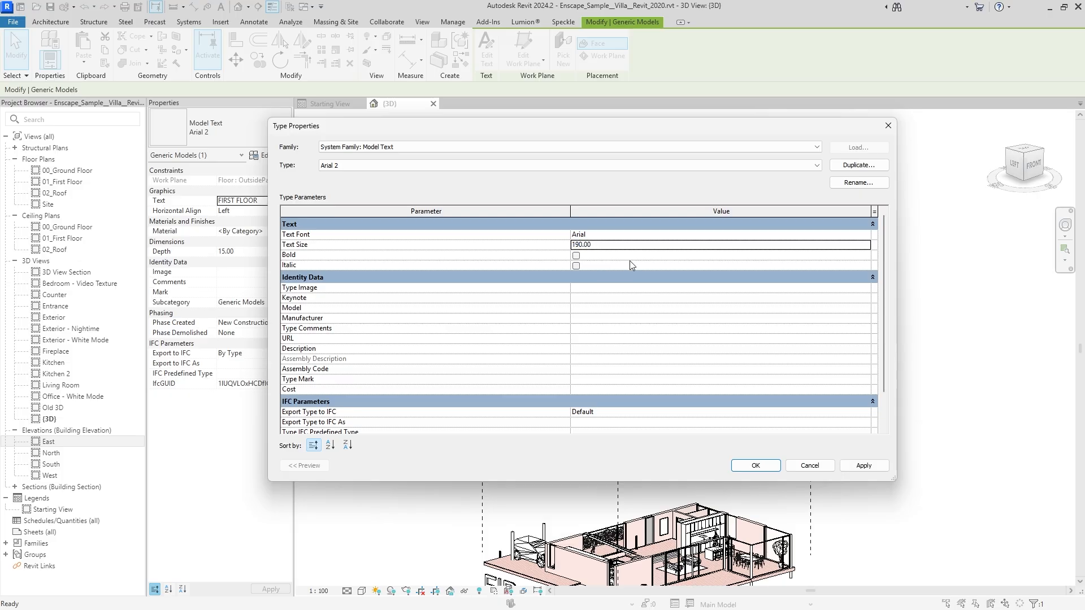
{"action": "left_click", "coordinate": [854, 463]}
{"action": "left_click", "coordinate": [753, 464]}
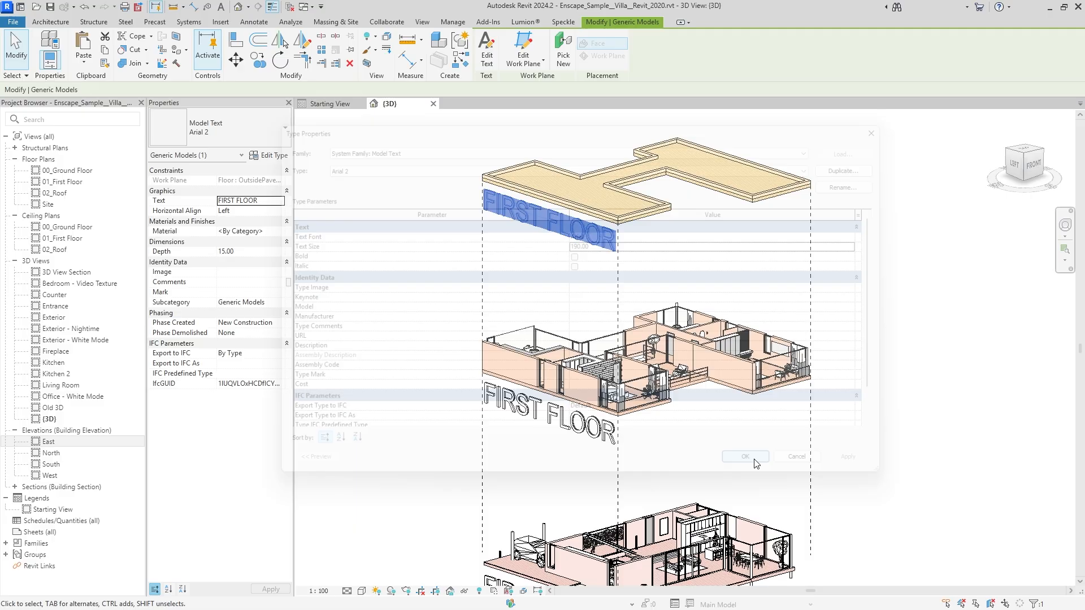
{"action": "left_click", "coordinate": [859, 332]}
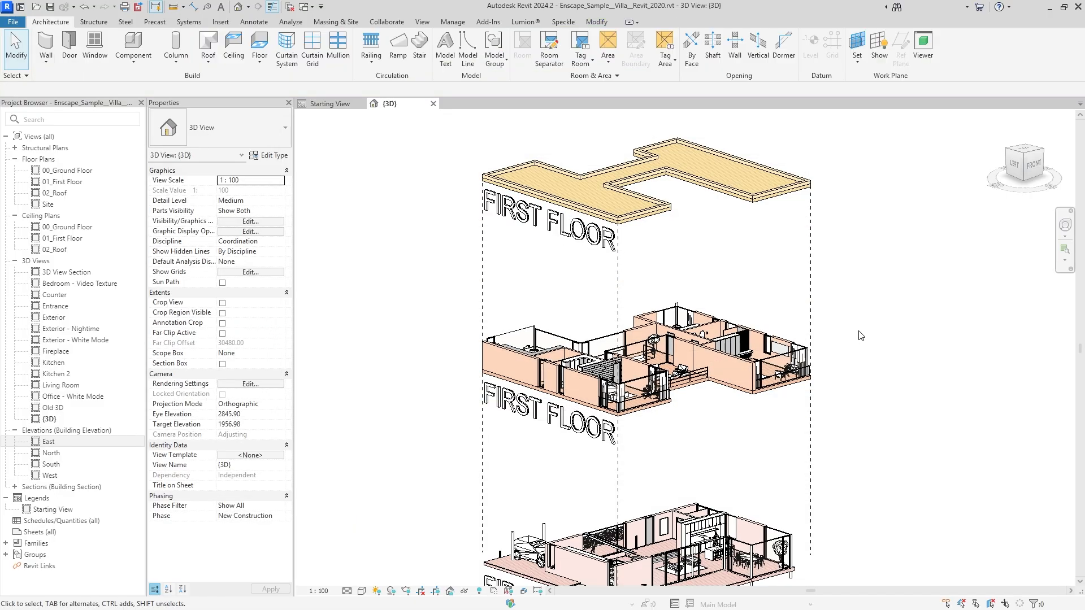
Step: Move the two copied texts below the roof and the middle storey vertically up by 50
{"action": "left_click", "coordinate": [512, 240]}
{"action": "left_click", "coordinate": [564, 429], "text": "ctrl"}
{"action": "scroll", "coordinate": [557, 259], "scroll_direction": "up", "scroll_amount": 2}
{"action": "key", "text": "m"}
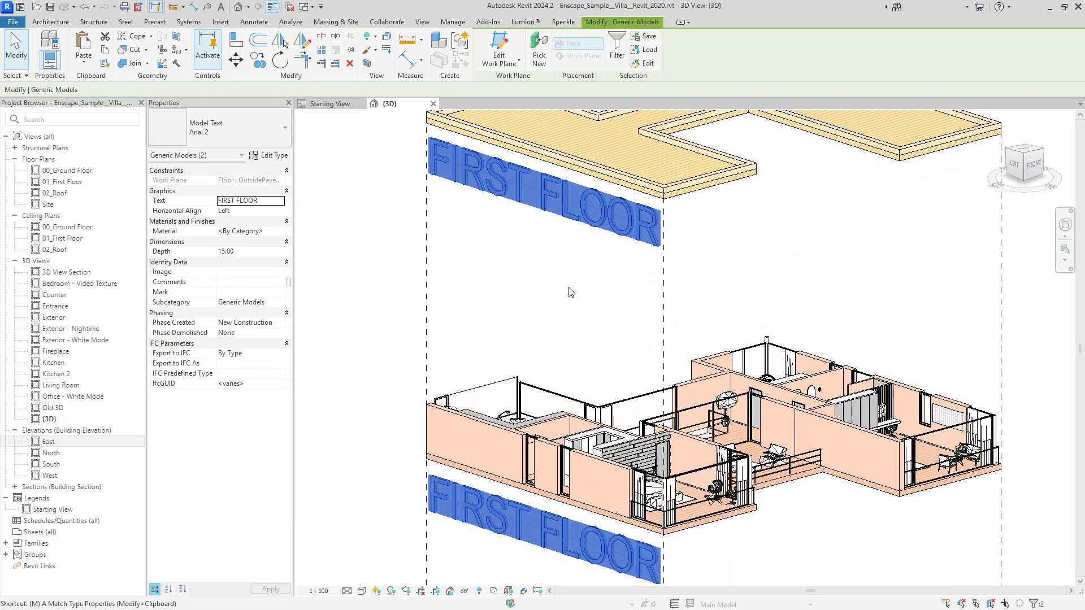
{"action": "key", "text": "v"}
{"action": "left_click", "coordinate": [565, 312]}
{"action": "type", "text": "50"}
{"action": "key", "text": "Return"}
{"action": "left_click", "coordinate": [562, 309]}
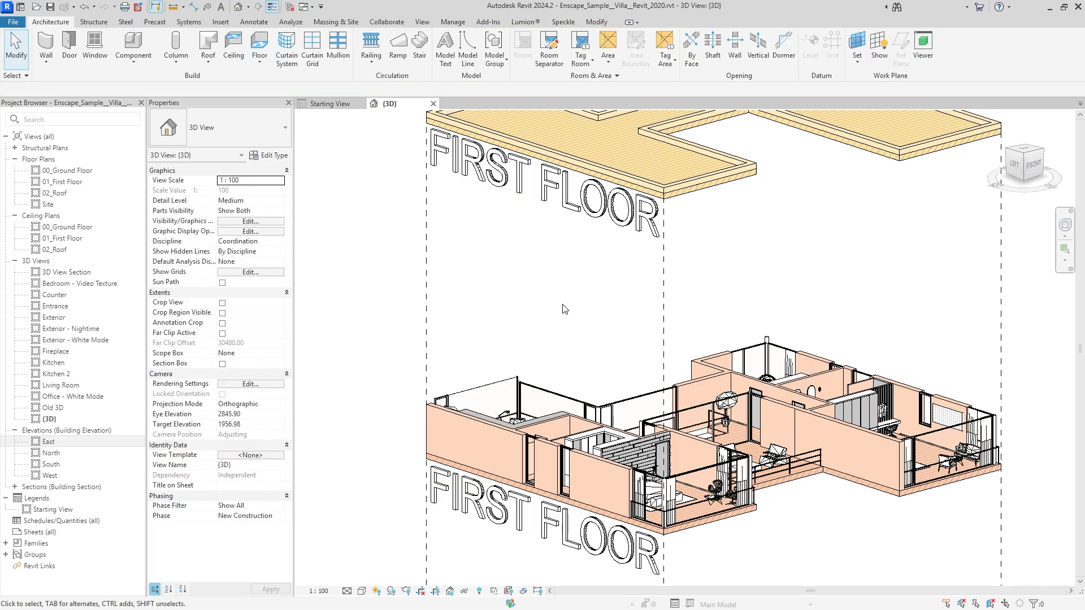
Step: Move the roof and middle storey texts together vertically down by 20
{"action": "scroll", "coordinate": [583, 305], "scroll_direction": "down", "scroll_amount": 3}
{"action": "scroll", "coordinate": [588, 438], "scroll_direction": "up", "scroll_amount": 1}
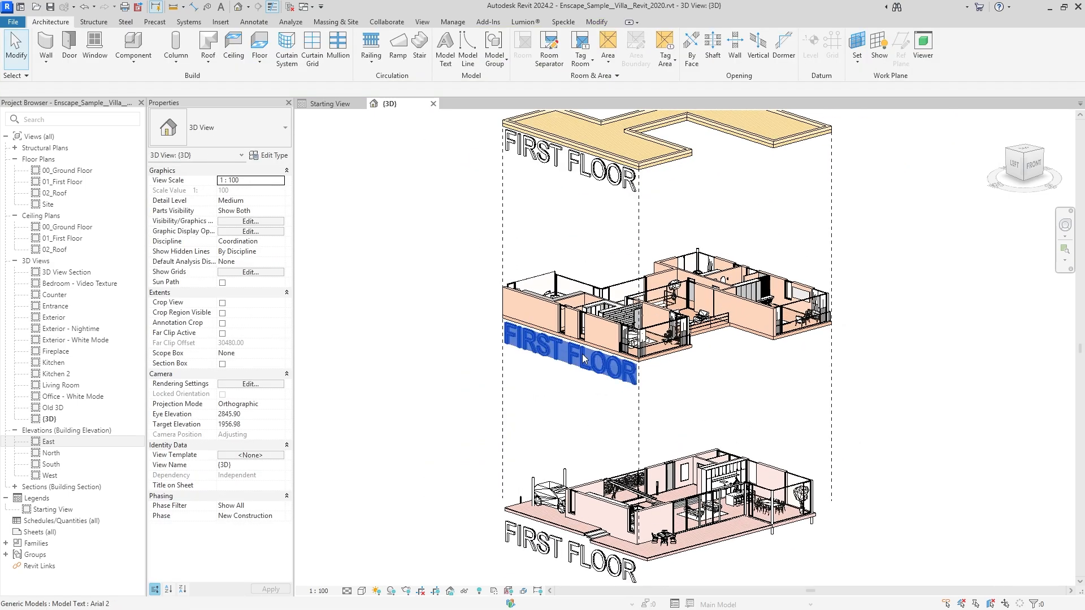
{"action": "left_click", "coordinate": [571, 353]}
{"action": "left_click", "coordinate": [571, 159], "text": "ctrl"}
{"action": "key", "text": "m"}
{"action": "key", "text": "v"}
{"action": "left_click", "coordinate": [600, 229]}
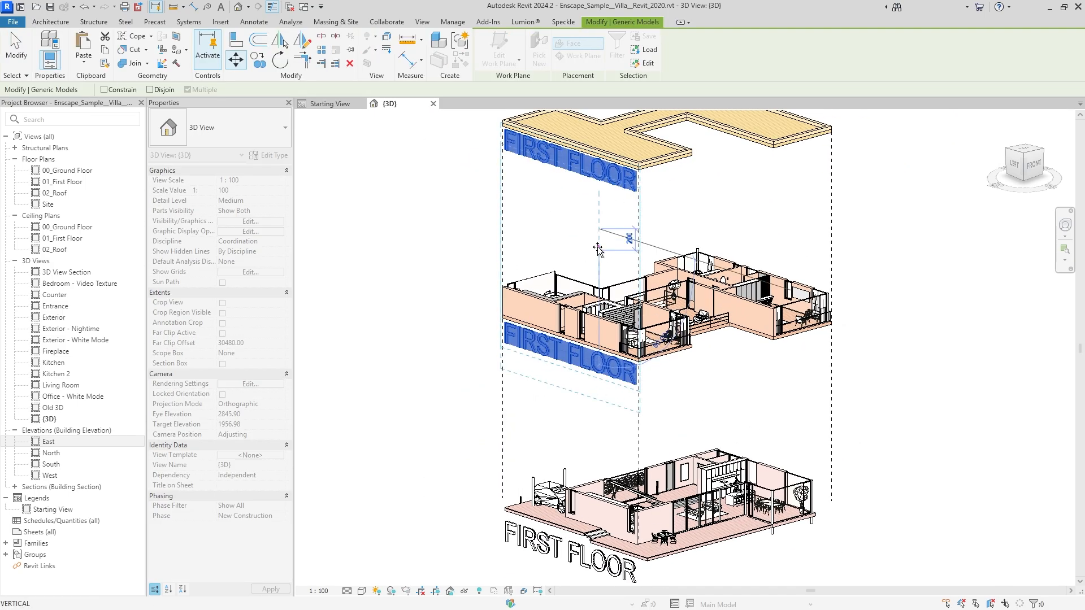
{"action": "type", "text": "20"}
{"action": "key", "text": "Return"}
{"action": "left_click", "coordinate": [601, 252]}
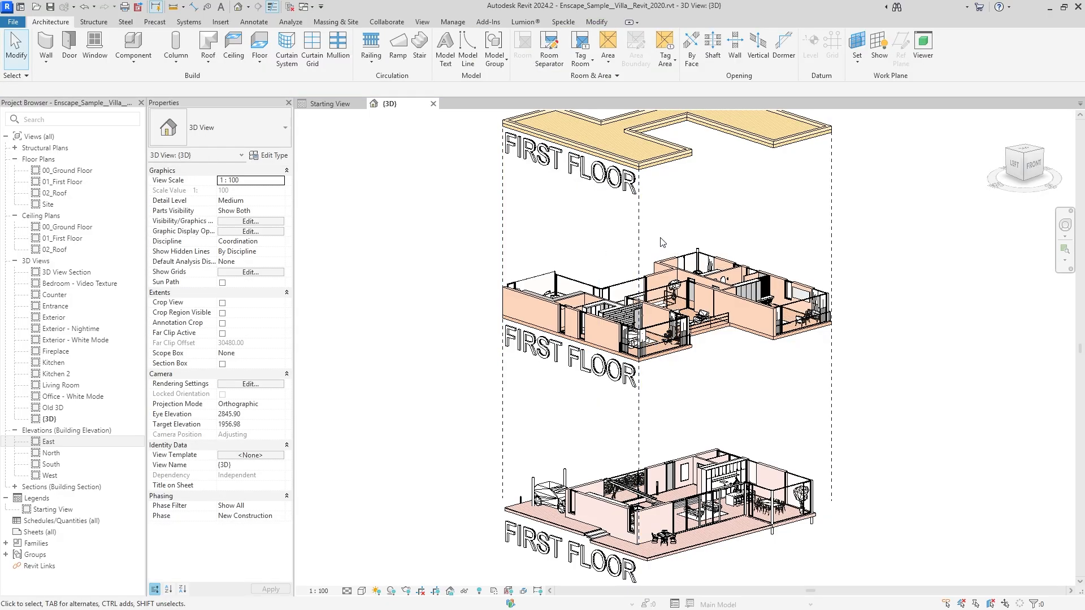
Step: Set the Z displacement of the middle storey's displacement set to 1500
{"action": "scroll", "coordinate": [659, 240], "scroll_direction": "down", "scroll_amount": 1}
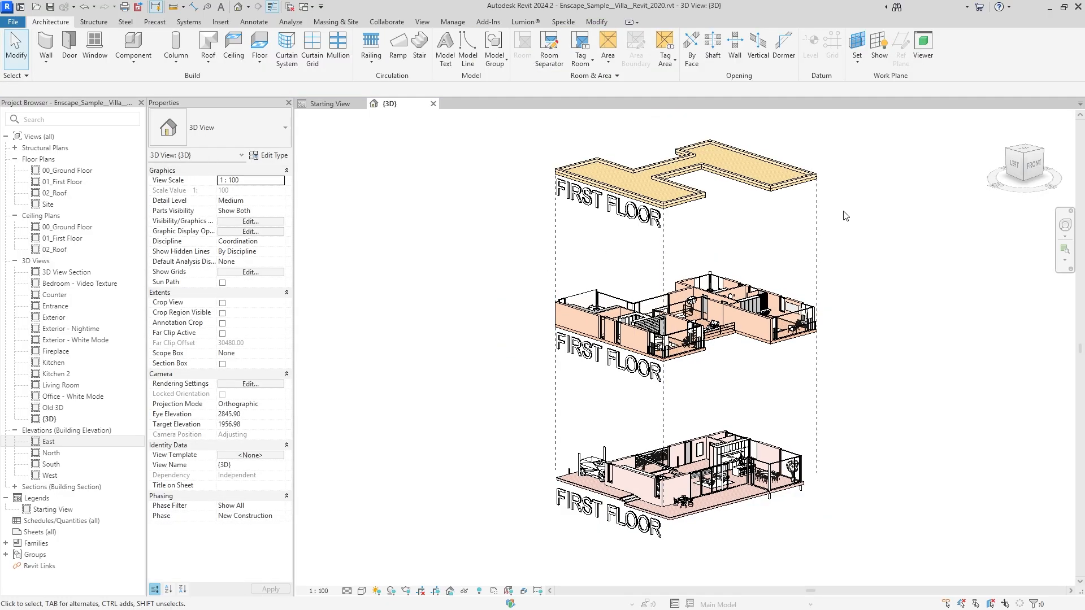
{"action": "middle_click_drag", "start_coordinate": [780, 256], "coordinate": [772, 288], "text": "shift"}
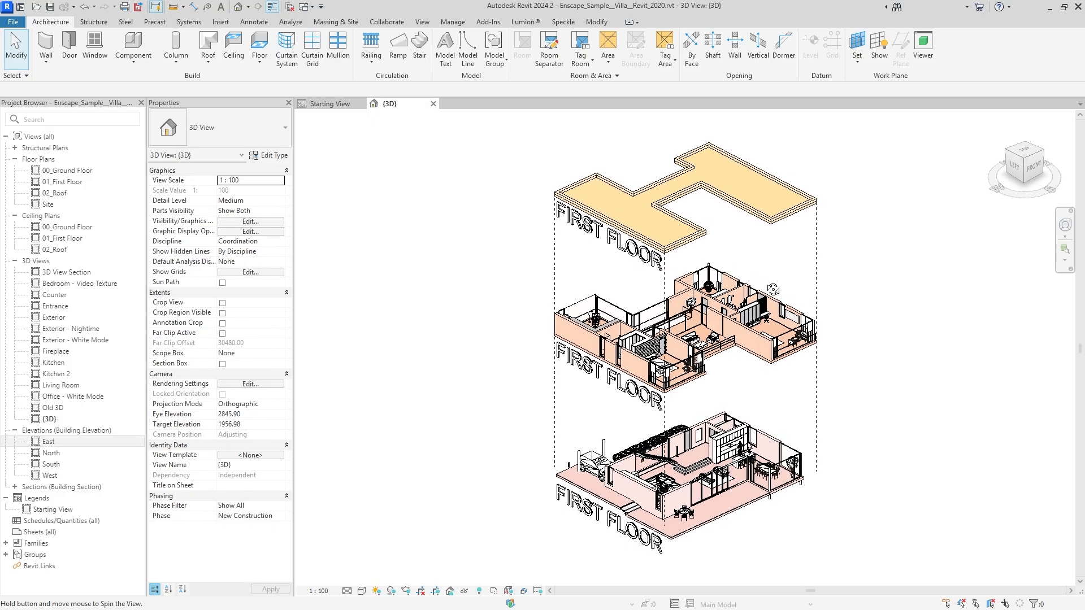
{"action": "middle_click_drag", "start_coordinate": [758, 329], "coordinate": [734, 318]}
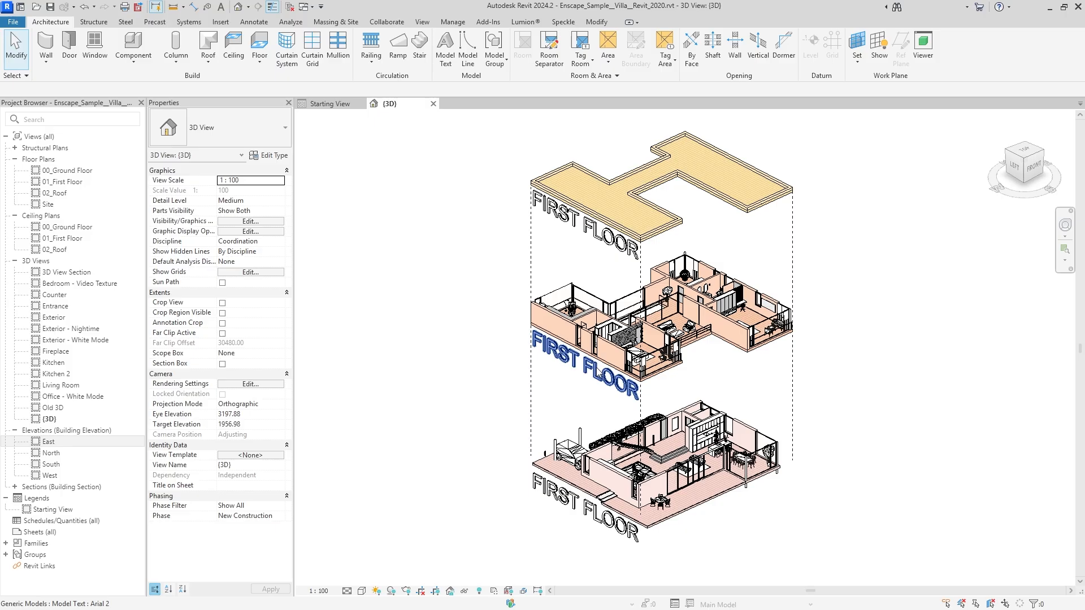
{"action": "left_click", "coordinate": [733, 318]}
{"action": "left_click", "coordinate": [263, 200]}
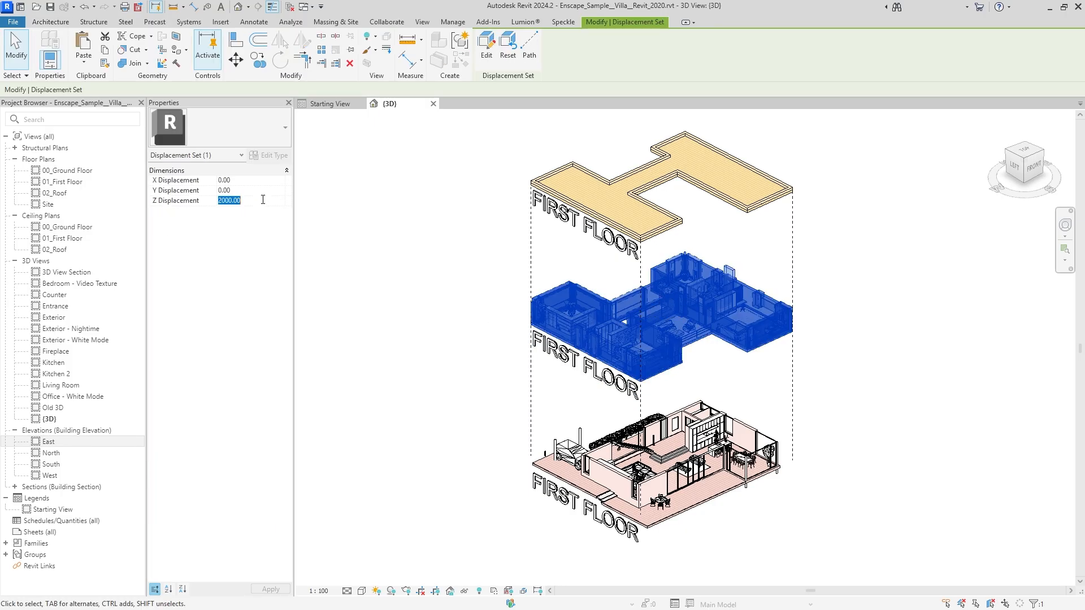
{"action": "type", "text": "15"}
{"action": "key", "text": "Return"}
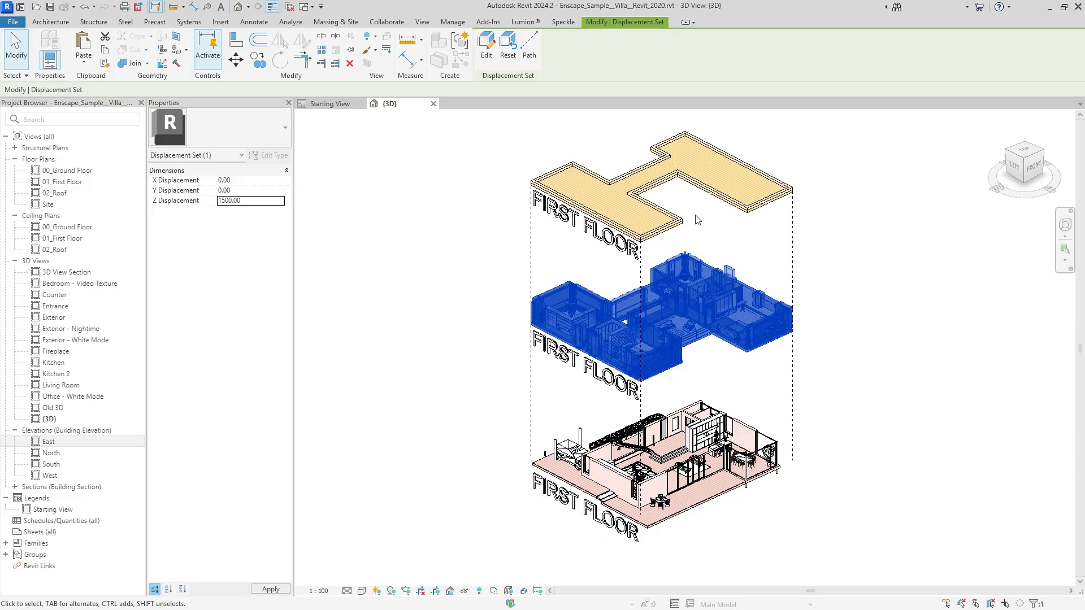
{"action": "left_click", "coordinate": [707, 232]}
Step: Set the Z displacement of the roof's displacement set to 2500
{"action": "left_click", "coordinate": [659, 209]}
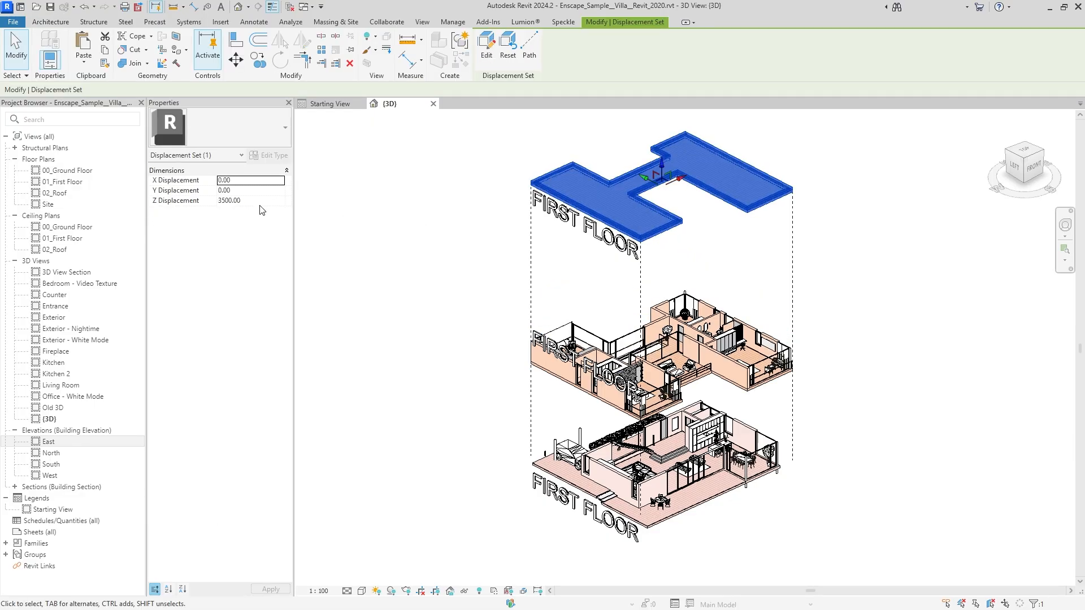
{"action": "key", "text": "Tab"}
{"action": "key", "text": "Tab"}
{"action": "type", "text": "2500"}
{"action": "key", "text": "Return"}
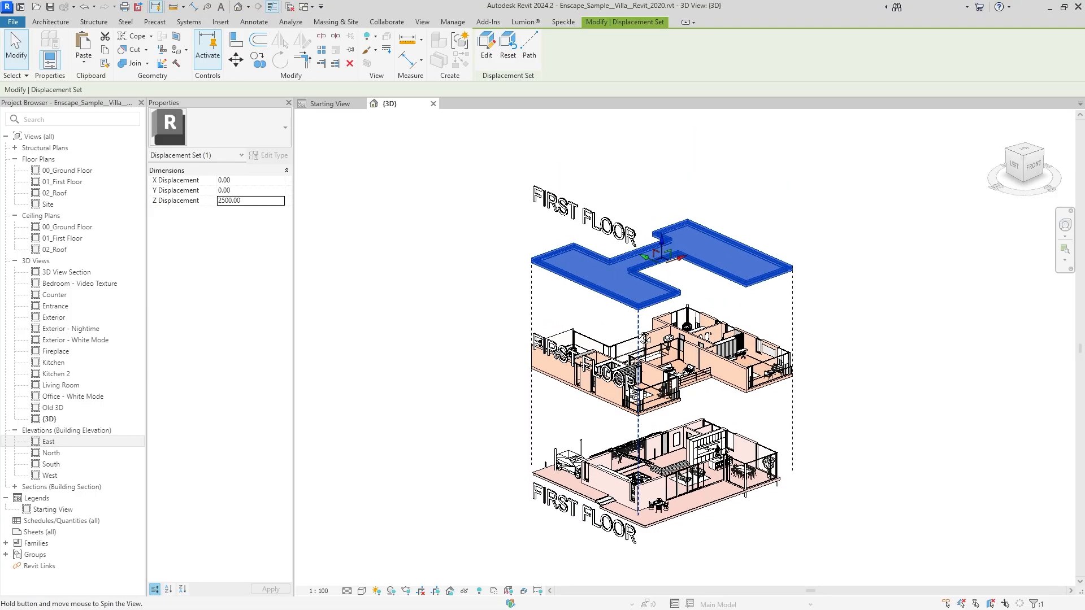
{"action": "left_click", "coordinate": [819, 287]}
Step: Move the roof and middle storey texts together straight down, placing the middle text just beneath its storey
{"action": "left_click", "coordinate": [585, 210]}
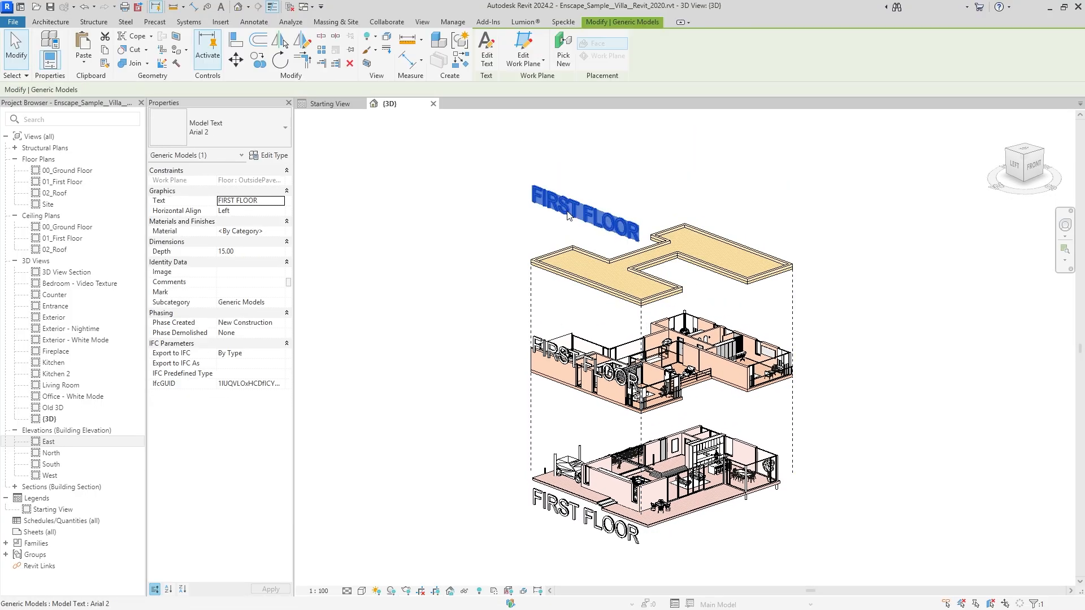
{"action": "left_click", "coordinate": [563, 364], "text": "ctrl"}
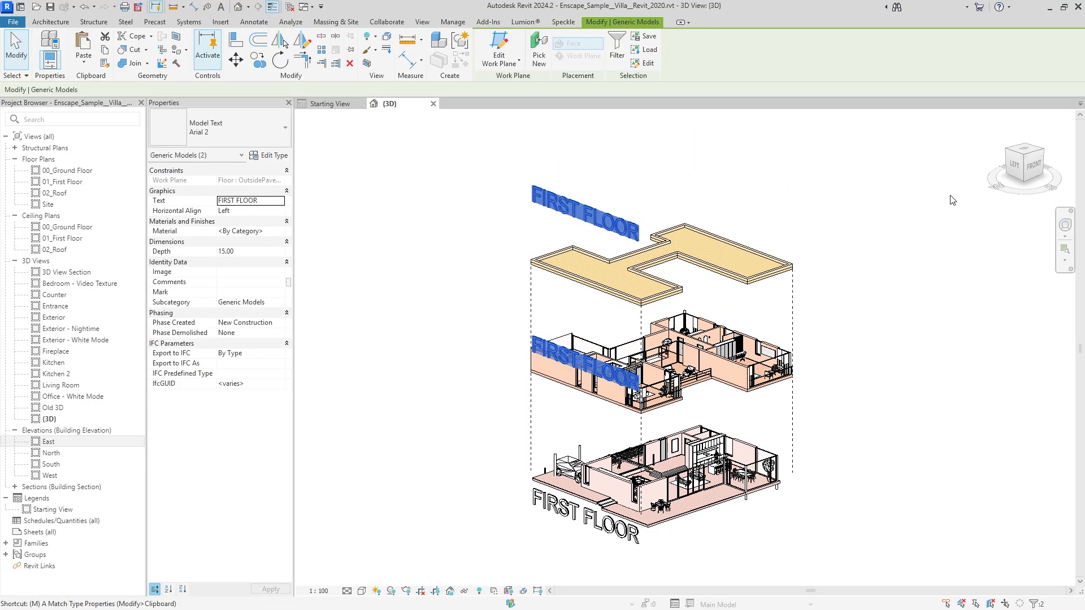
{"action": "key", "text": "m"}
{"action": "key", "text": "v"}
{"action": "left_click", "coordinate": [950, 196]}
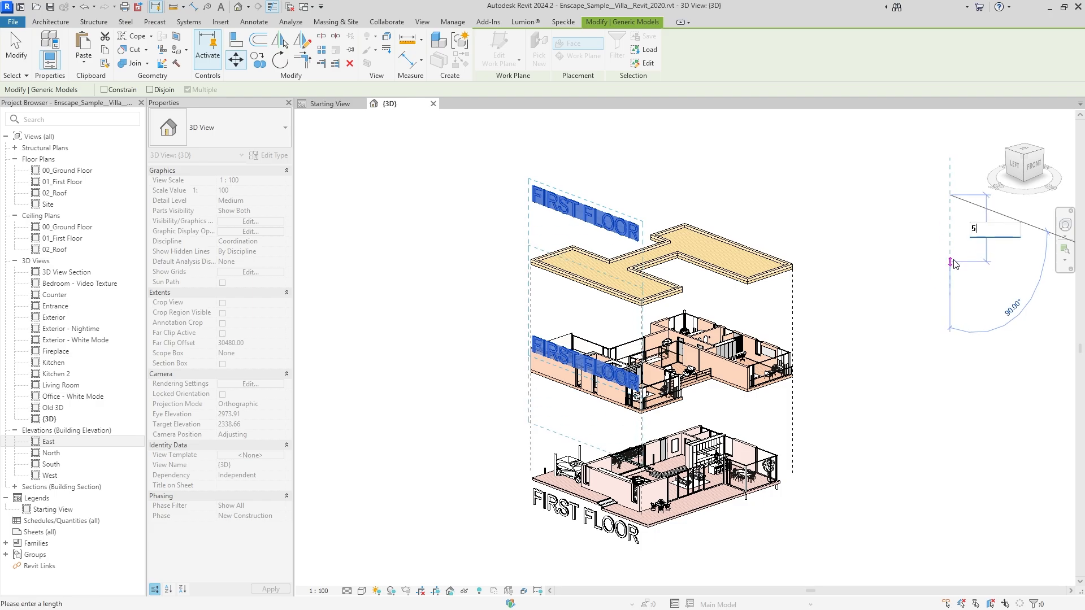
{"action": "left_click", "coordinate": [951, 237]}
{"action": "left_click", "coordinate": [927, 265]}
Step: Move the roof's model text vertically down by 500
{"action": "left_click", "coordinate": [611, 261]}
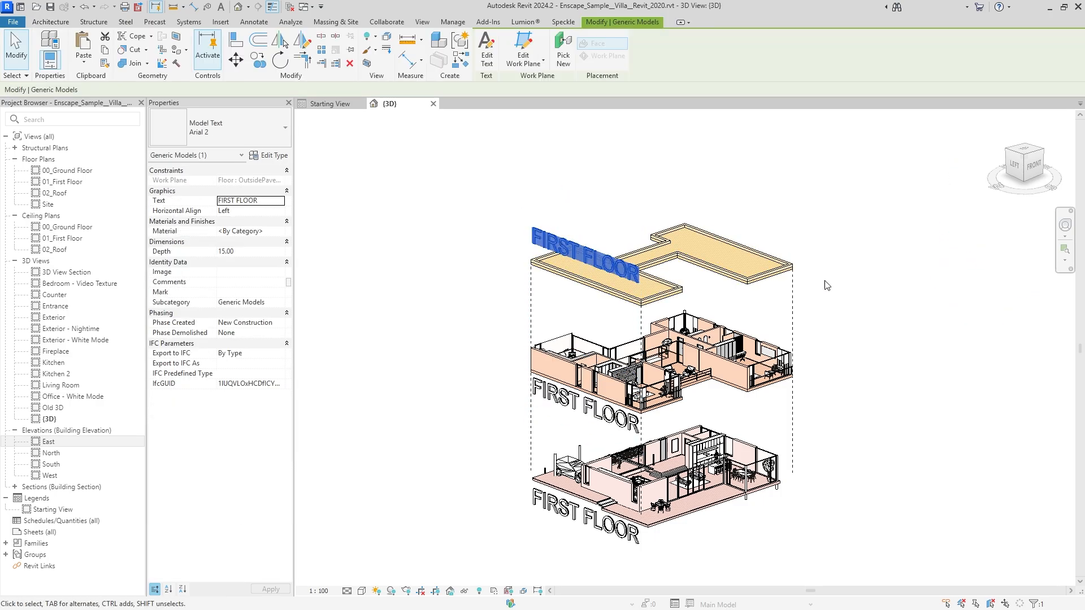
{"action": "key", "text": "m"}
{"action": "key", "text": "v"}
{"action": "left_click", "coordinate": [917, 305]}
{"action": "type", "text": "500"}
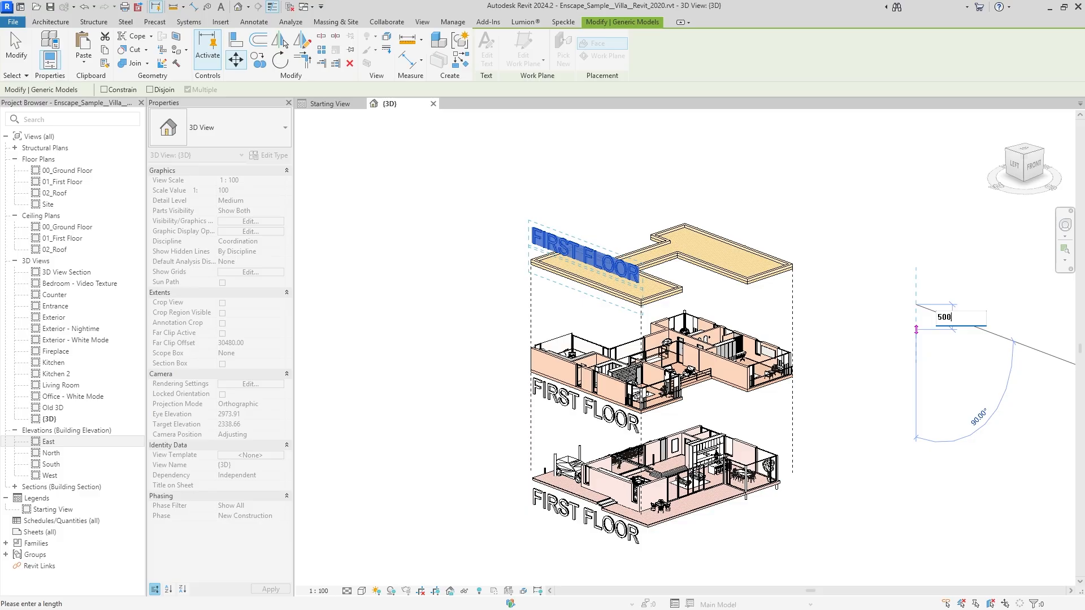
{"action": "key", "text": "Return"}
{"action": "left_click", "coordinate": [920, 328]}
Step: Turn on shadows for the exploded 3D view
{"action": "middle_click_drag", "start_coordinate": [796, 325], "coordinate": [806, 321], "text": "shift"}
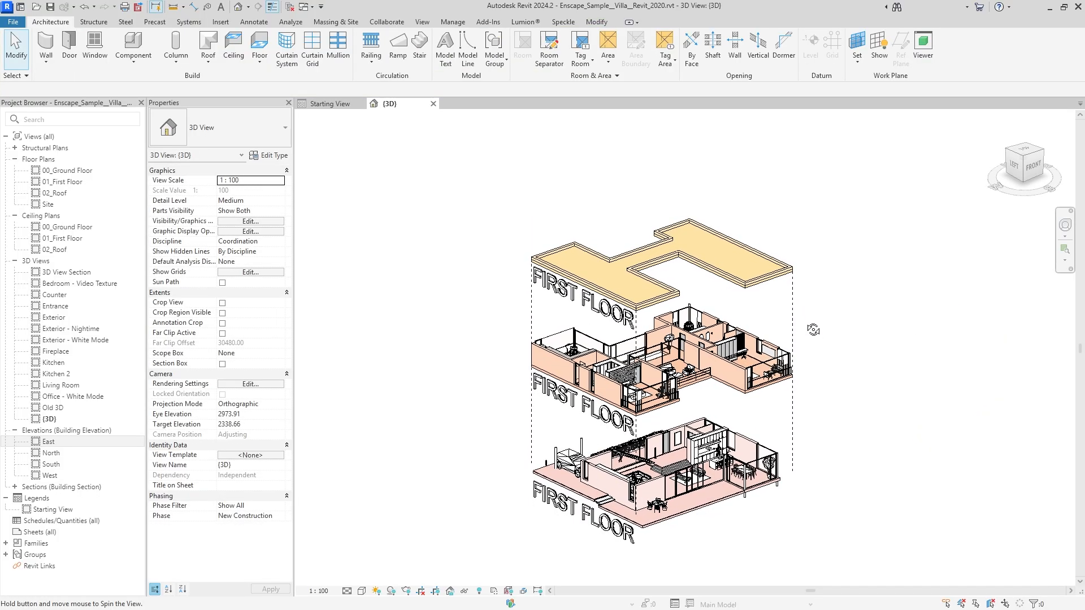
{"action": "scroll", "coordinate": [811, 335], "scroll_direction": "up", "scroll_amount": 1}
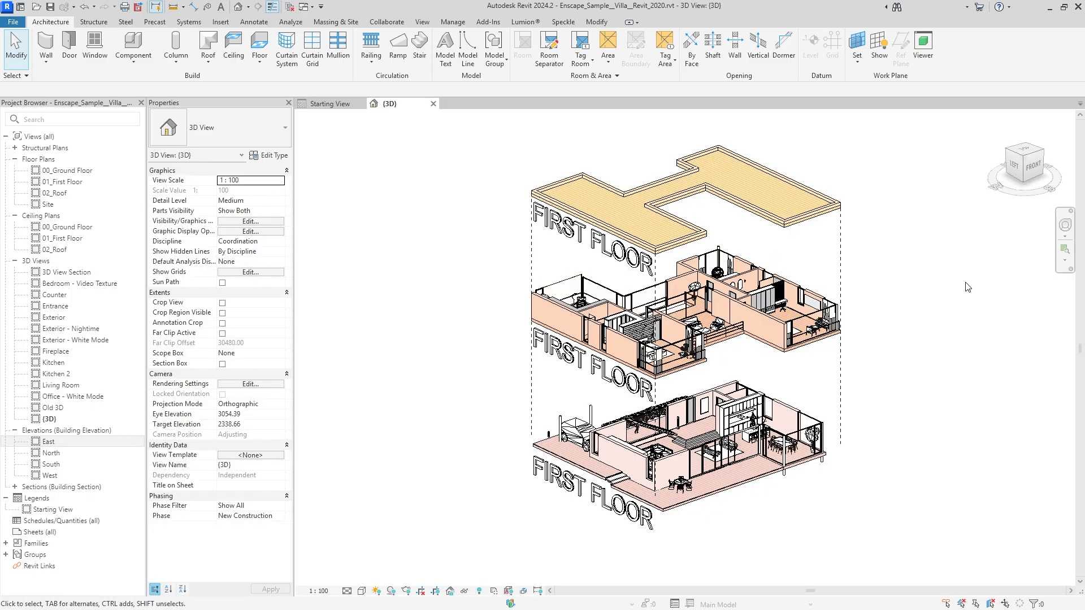
{"action": "middle_click_drag", "start_coordinate": [974, 296], "coordinate": [948, 311]}
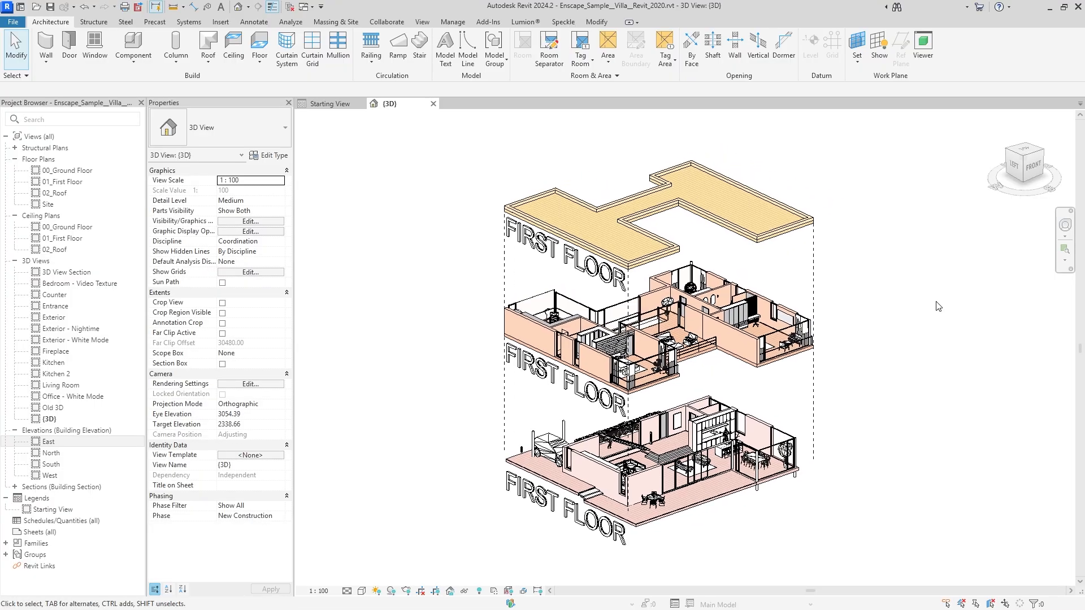
{"action": "left_click", "coordinate": [390, 591]}
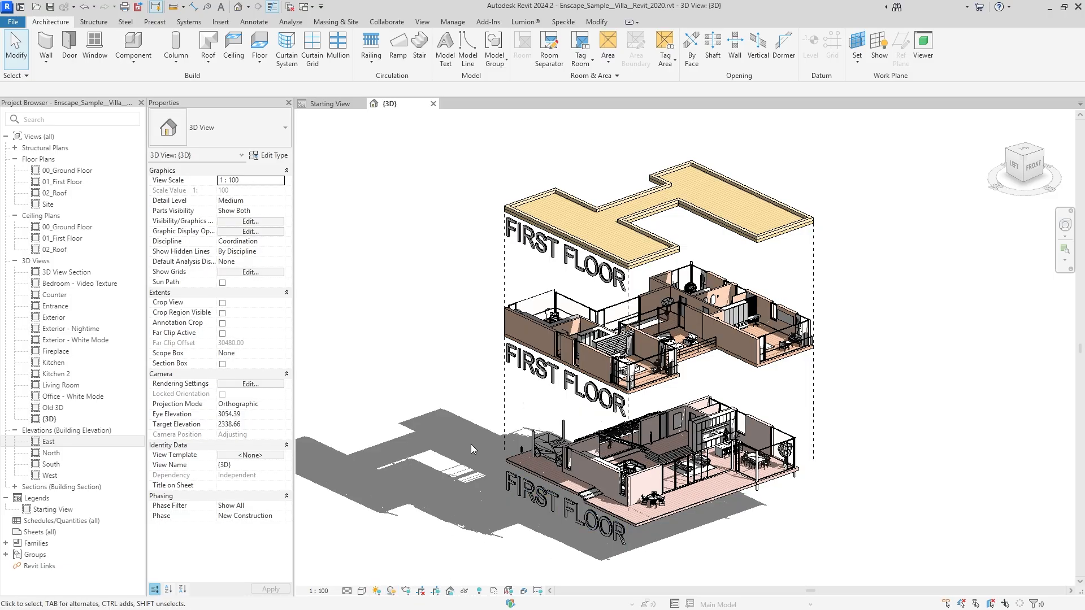
Step: Disable Ground Plane at Level in the sun settings and apply the change
{"action": "left_click", "coordinate": [376, 591]}
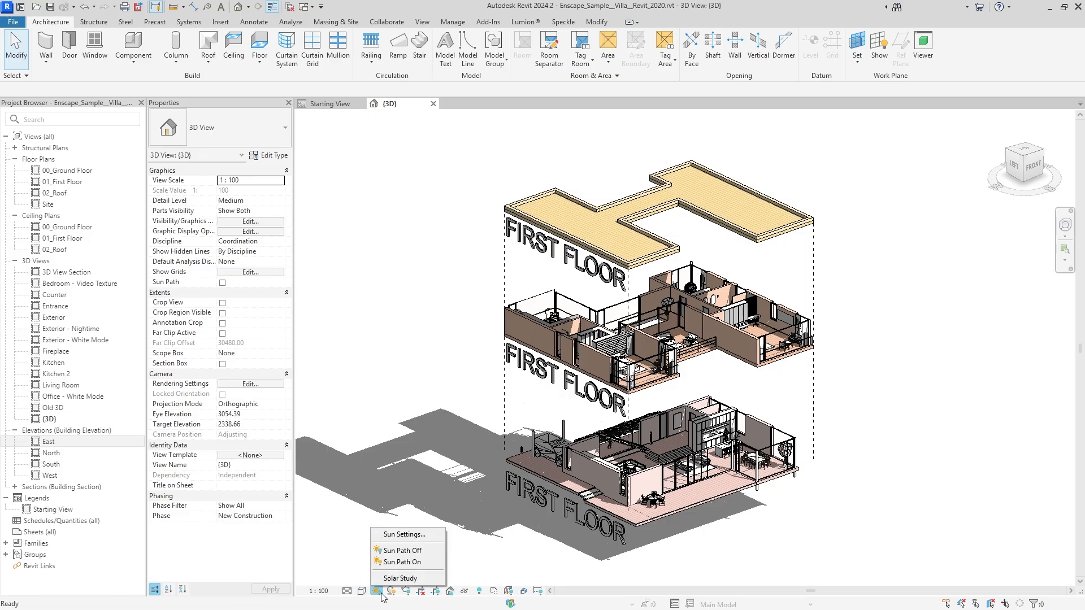
{"action": "left_click", "coordinate": [397, 533]}
{"action": "left_click", "coordinate": [216, 260]}
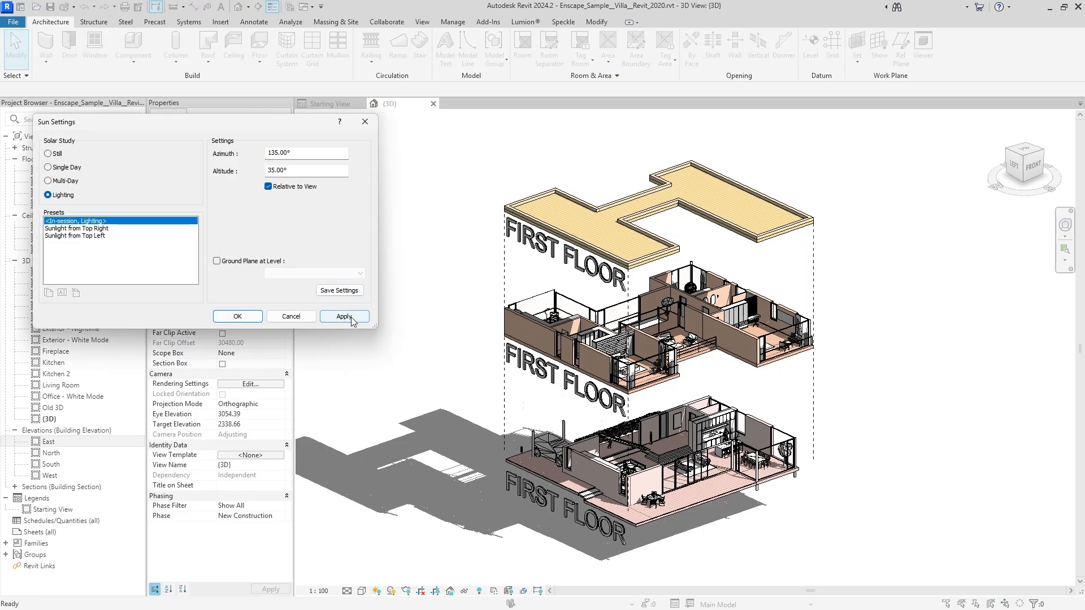
{"action": "left_click", "coordinate": [345, 316]}
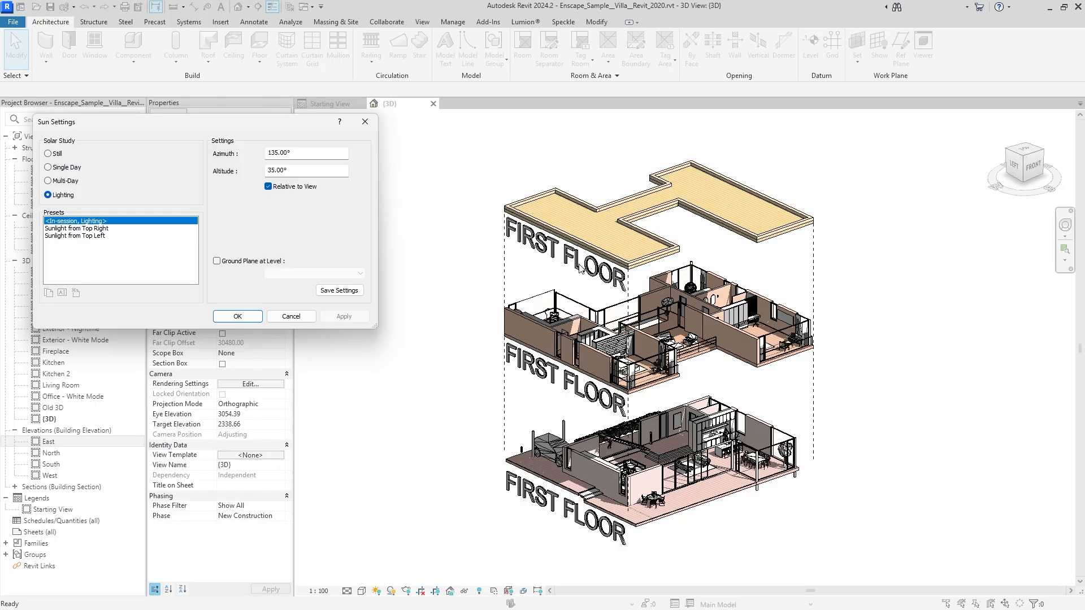
Step: Try out sun azimuths of 90° and 180° on the exploded view
{"action": "left_click", "coordinate": [319, 153]}
{"action": "type", "text": "90"}
{"action": "left_click", "coordinate": [342, 316]}
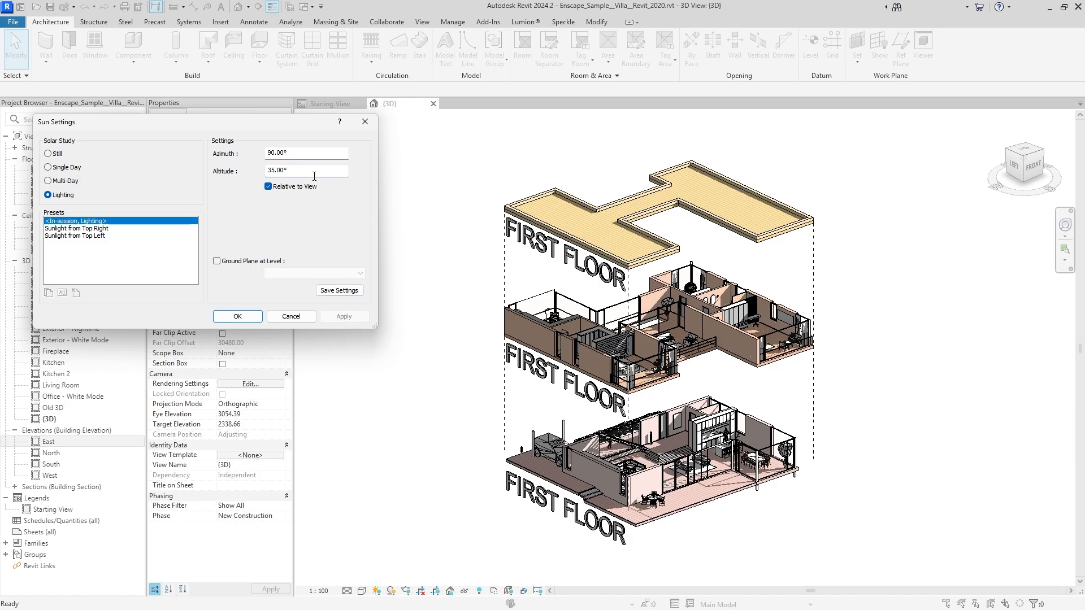
{"action": "left_click", "coordinate": [315, 153]}
{"action": "type", "text": "180"}
{"action": "key", "text": "Tab"}
{"action": "left_click", "coordinate": [343, 316]}
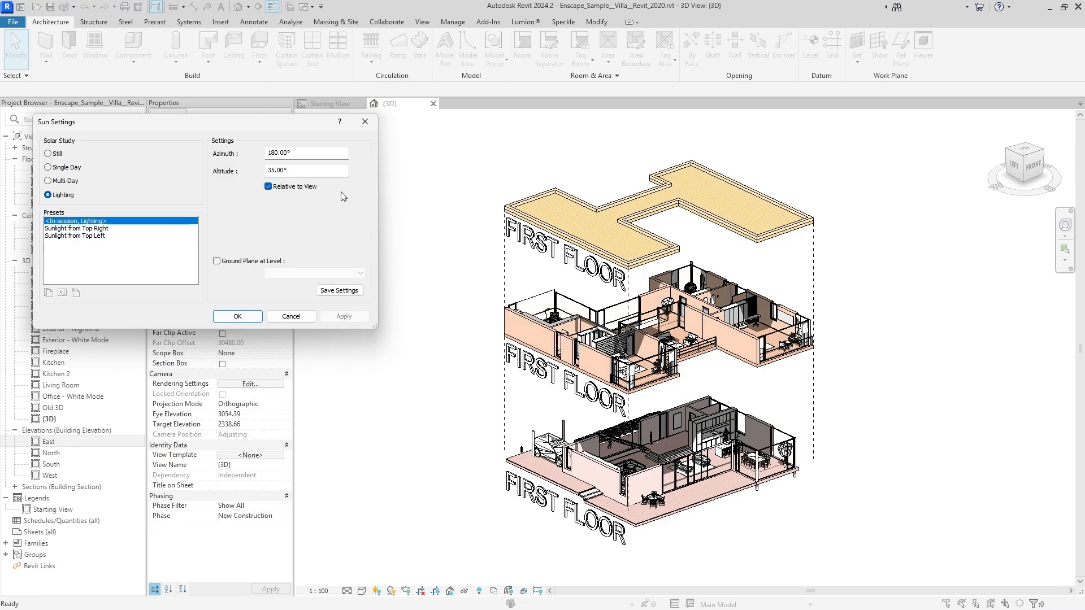
Step: Set the sun azimuth to 270° and accept the sun settings
{"action": "left_click", "coordinate": [337, 153]}
{"action": "type", "text": "27"}
{"action": "left_click", "coordinate": [346, 316]}
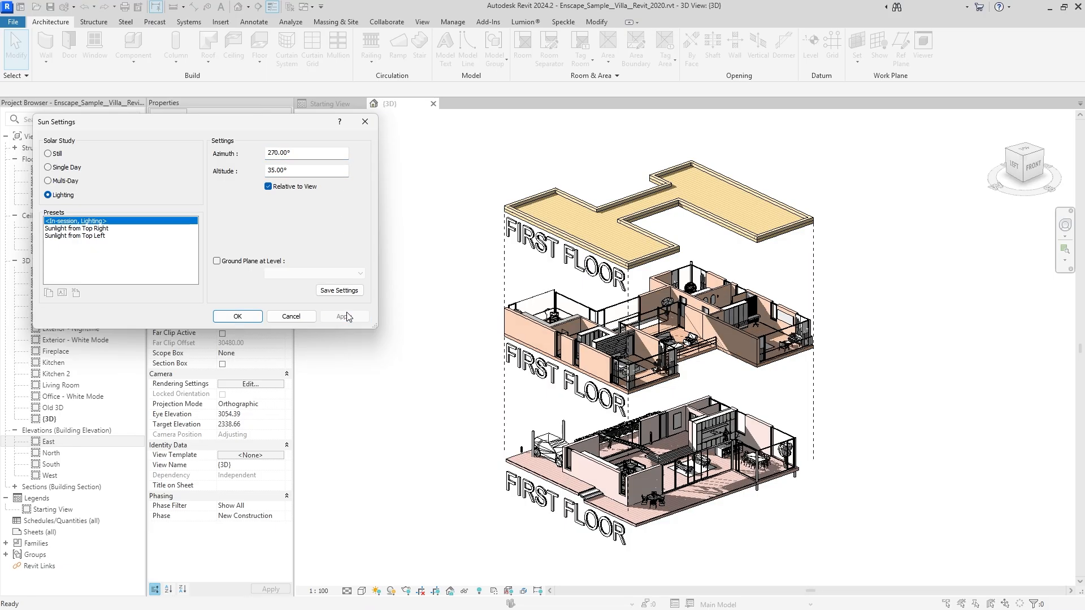
{"action": "left_click", "coordinate": [237, 315]}
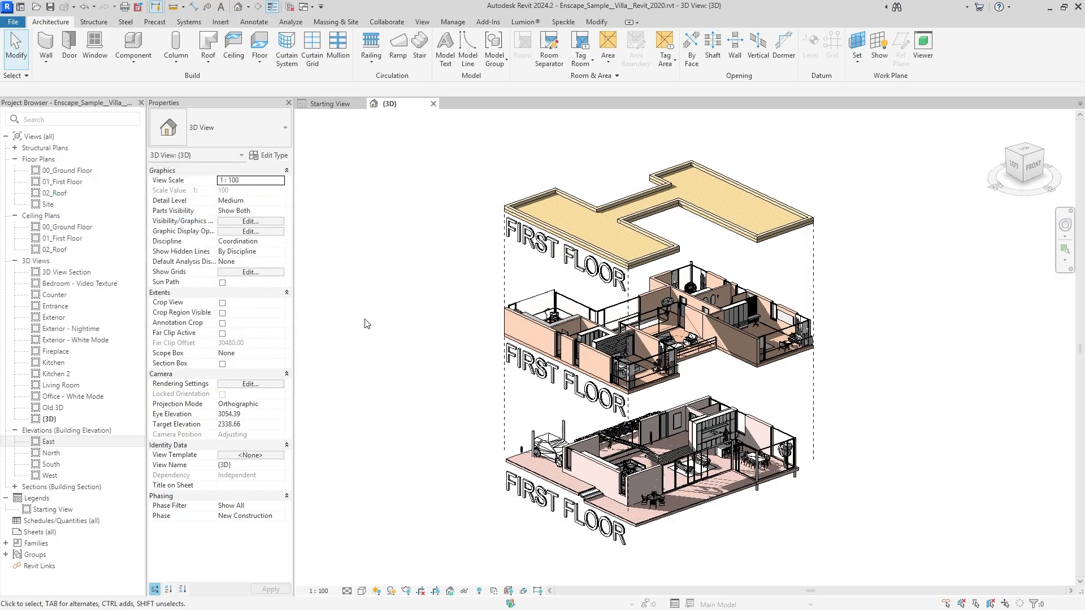
Step: Enable ambient shadows in the view's graphic display options
{"action": "left_click", "coordinate": [361, 591]}
{"action": "left_click", "coordinate": [400, 507]}
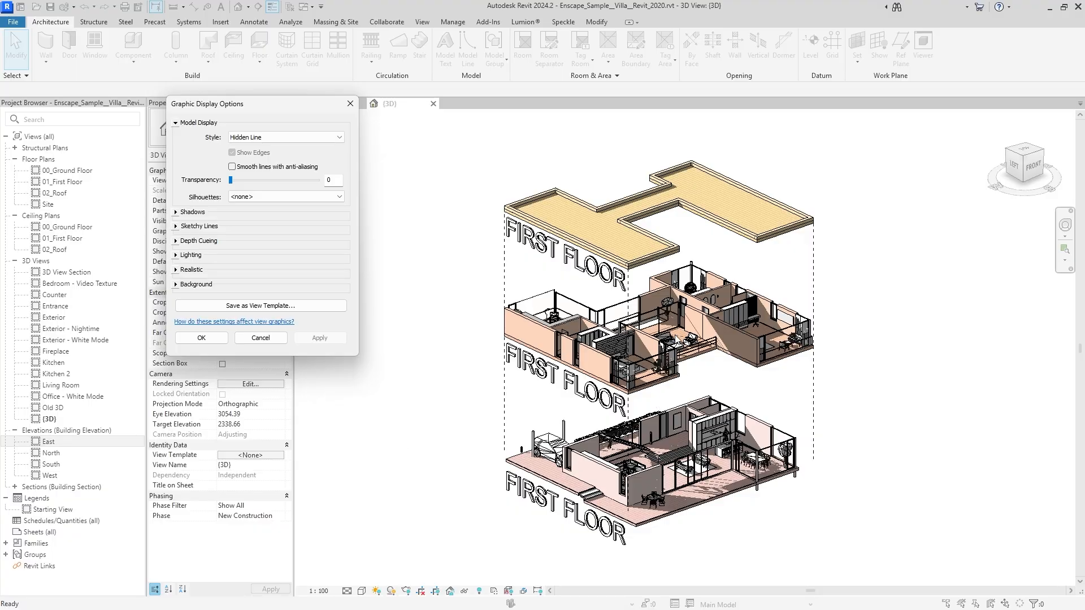
{"action": "left_click", "coordinate": [177, 214]}
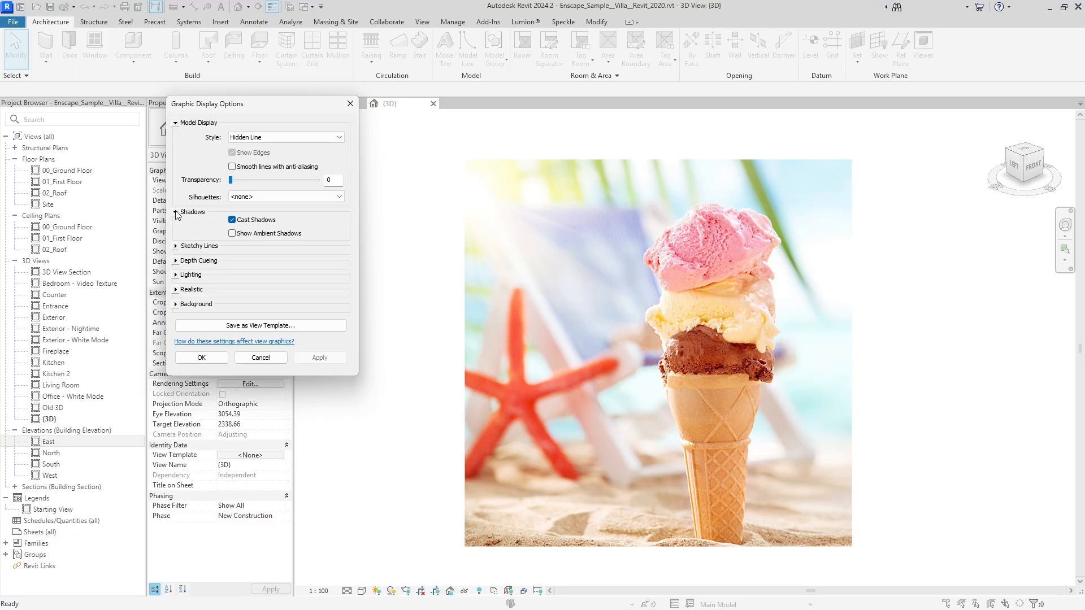
{"action": "left_click", "coordinate": [232, 233]}
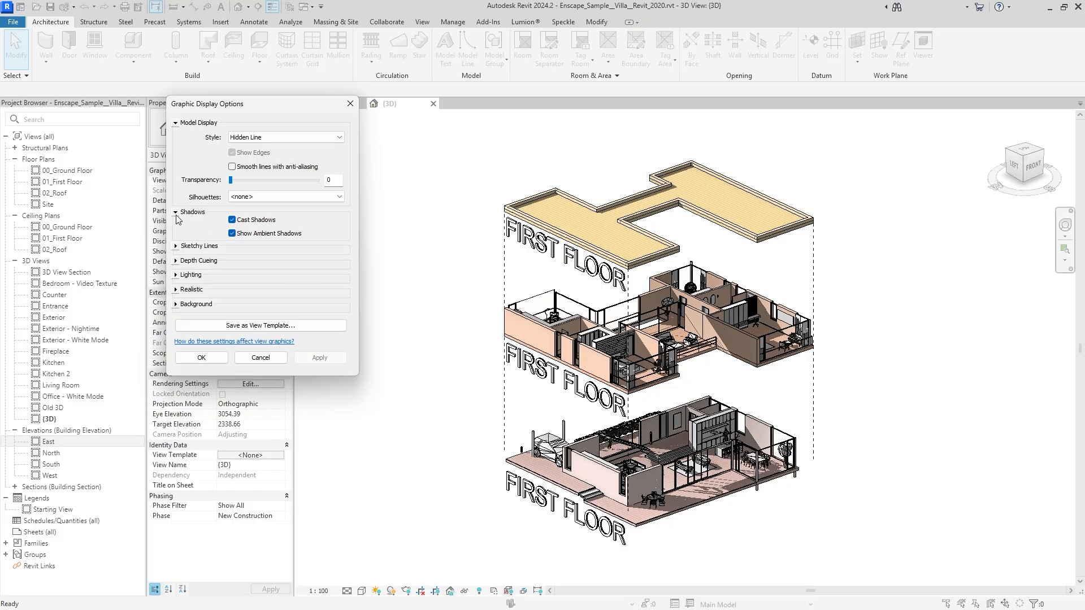
{"action": "left_click", "coordinate": [176, 246]}
{"action": "left_click", "coordinate": [176, 246]}
Step: Set the view's lighting to Sun 75, Ambient Light 50 and Shadows 25, and accept the graphic display options
{"action": "left_click", "coordinate": [177, 275]}
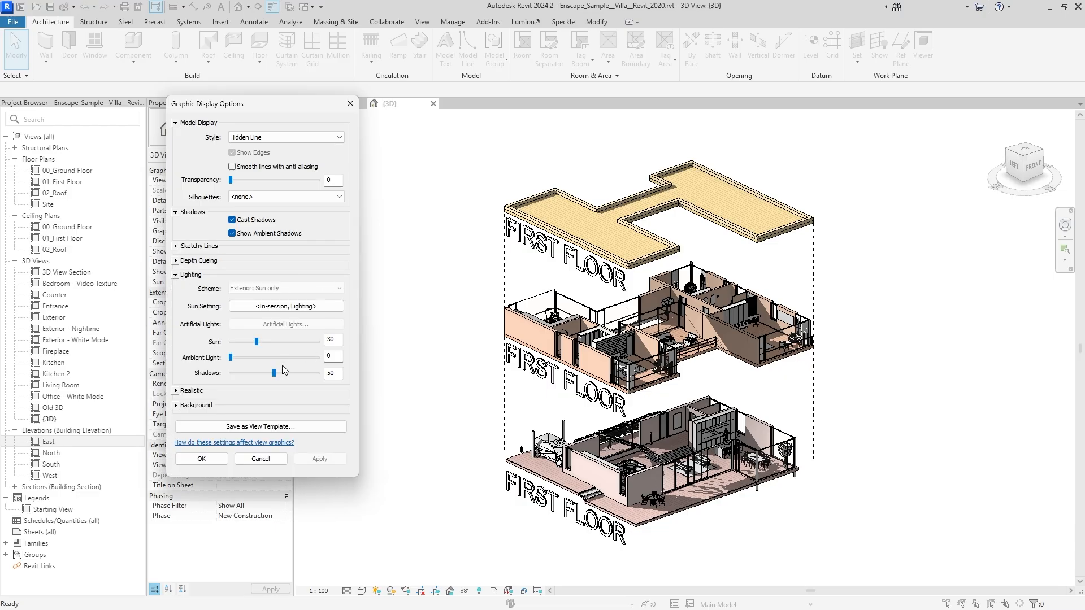
{"action": "left_click_drag", "start_coordinate": [273, 374], "coordinate": [239, 374]}
{"action": "left_click", "coordinate": [314, 459]}
{"action": "double_click", "coordinate": [335, 371]}
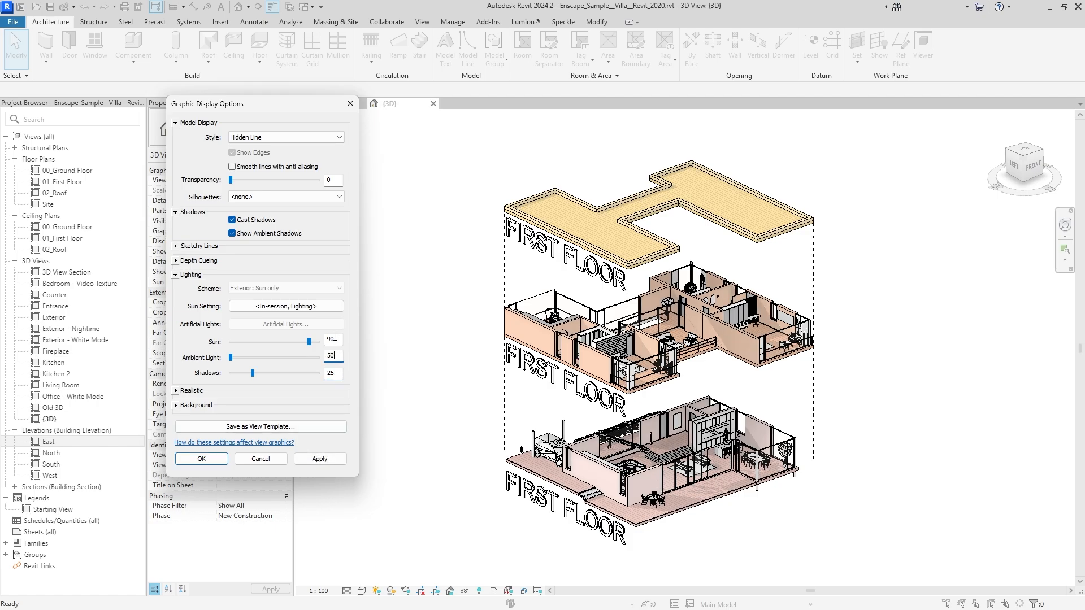
{"action": "type", "text": "50"}
{"action": "double_click", "coordinate": [335, 338]}
{"action": "left_click", "coordinate": [331, 459]}
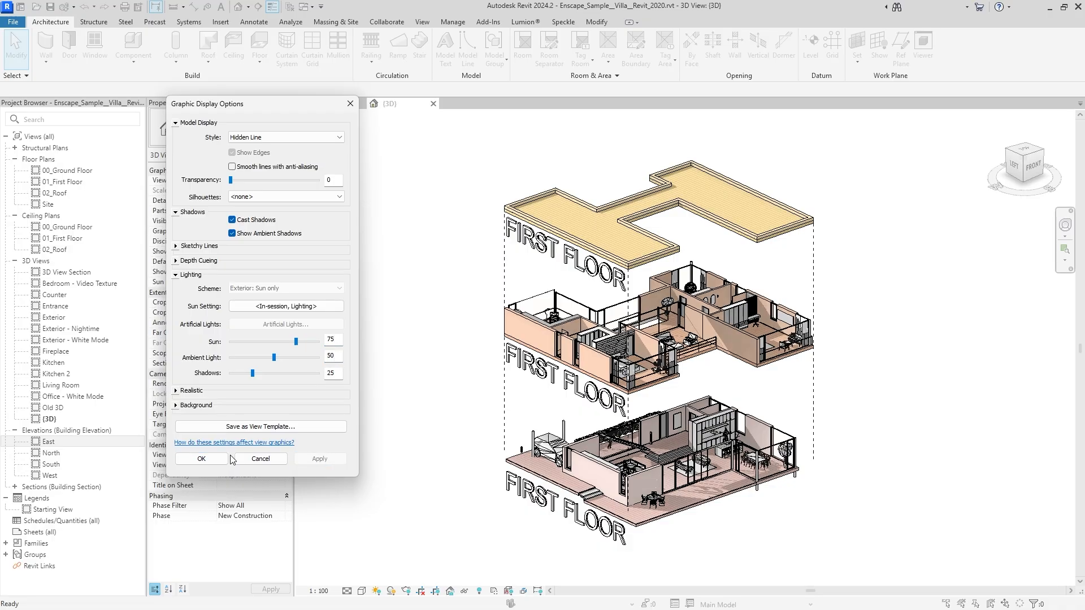
{"action": "left_click", "coordinate": [201, 458]}
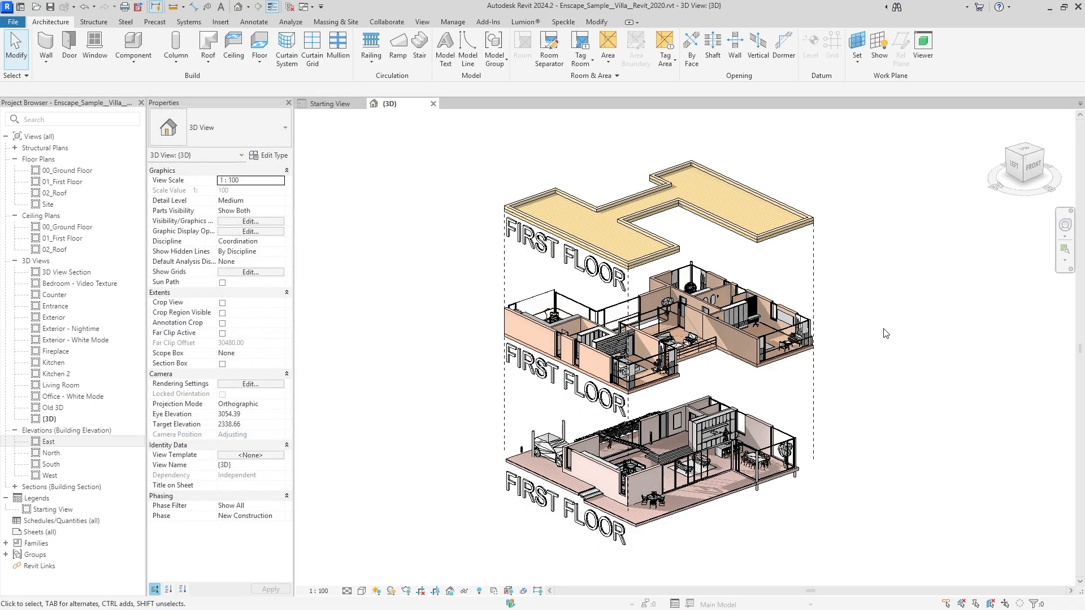